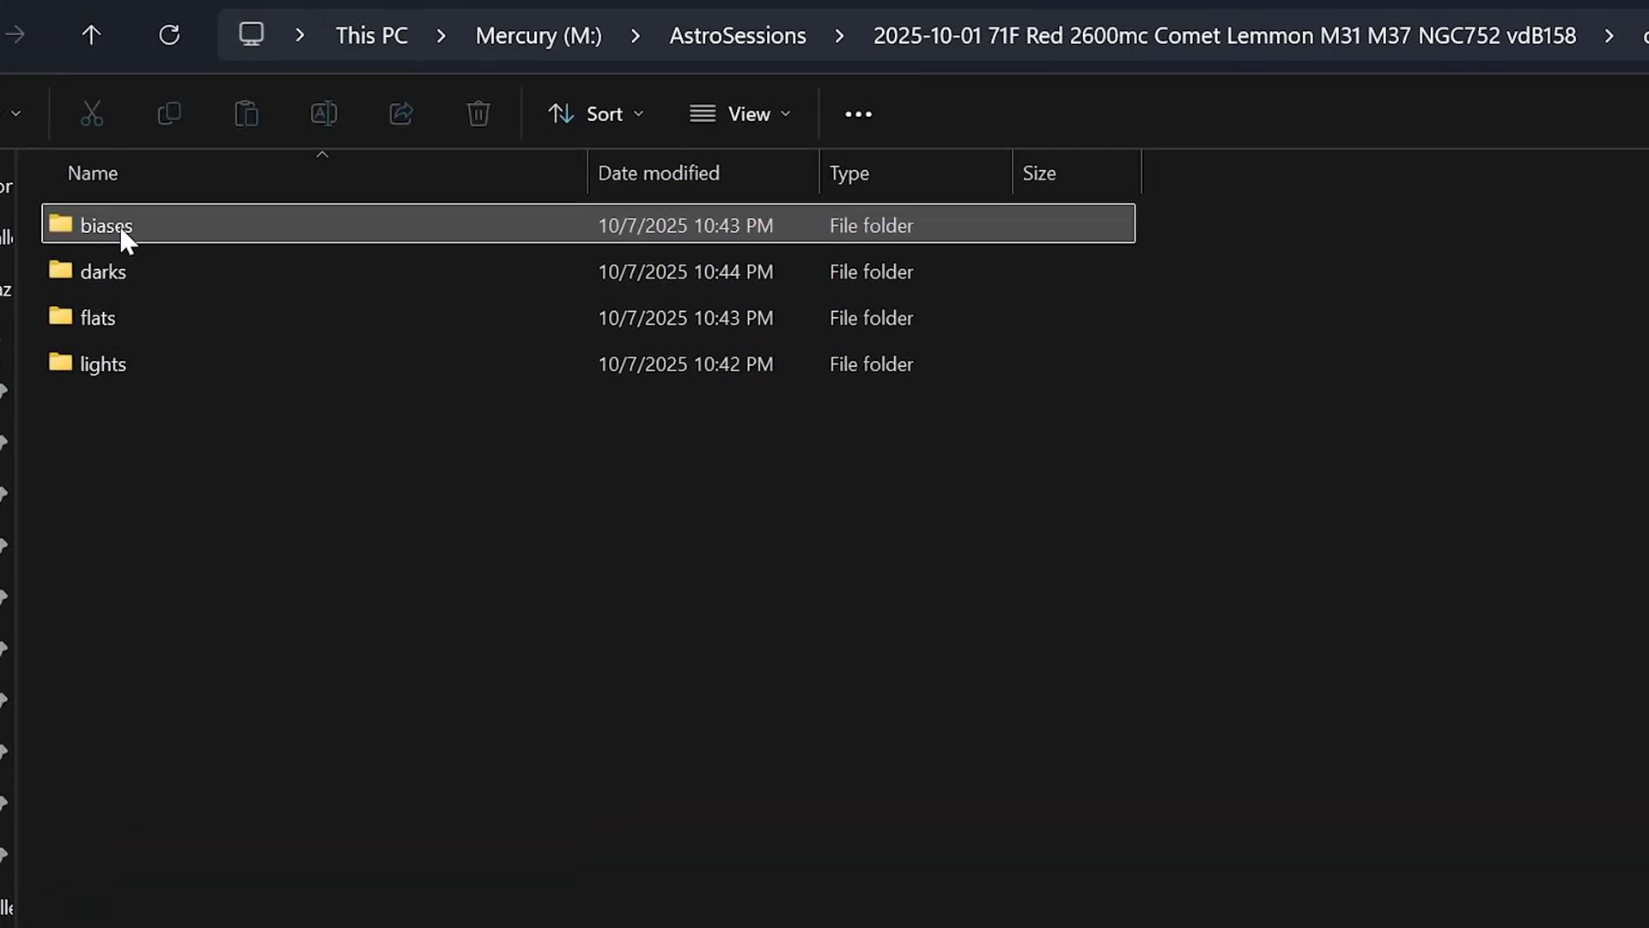
double_click(71, 375)
scroll(70, 382, "down", 8)
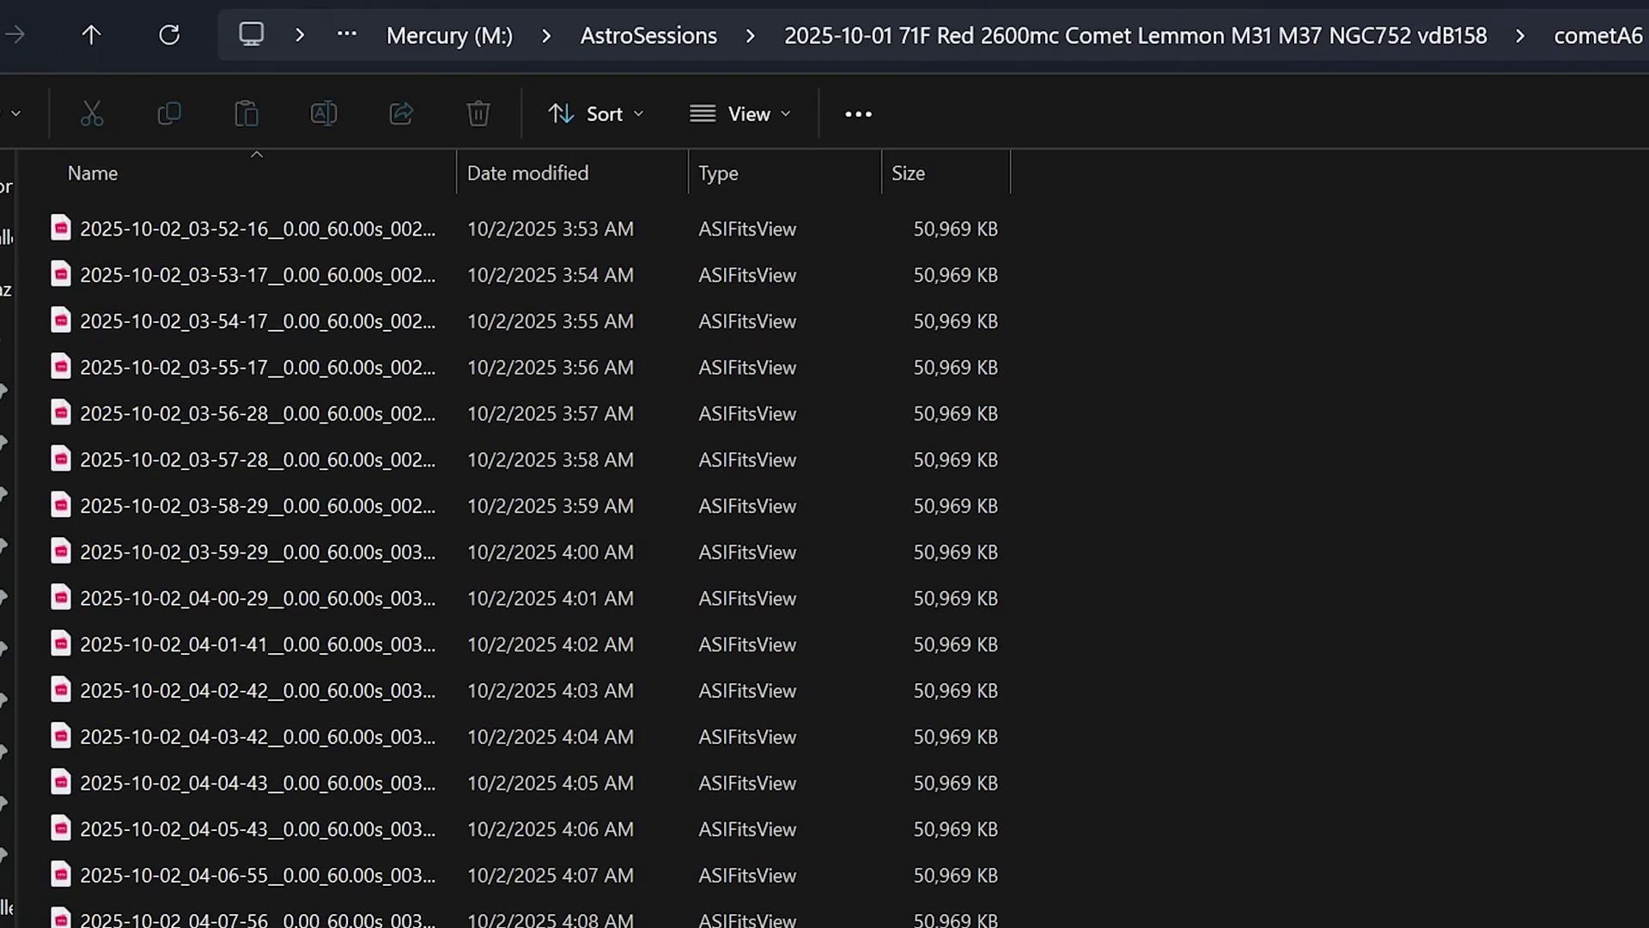
key("alt+Left")
double_click(110, 374)
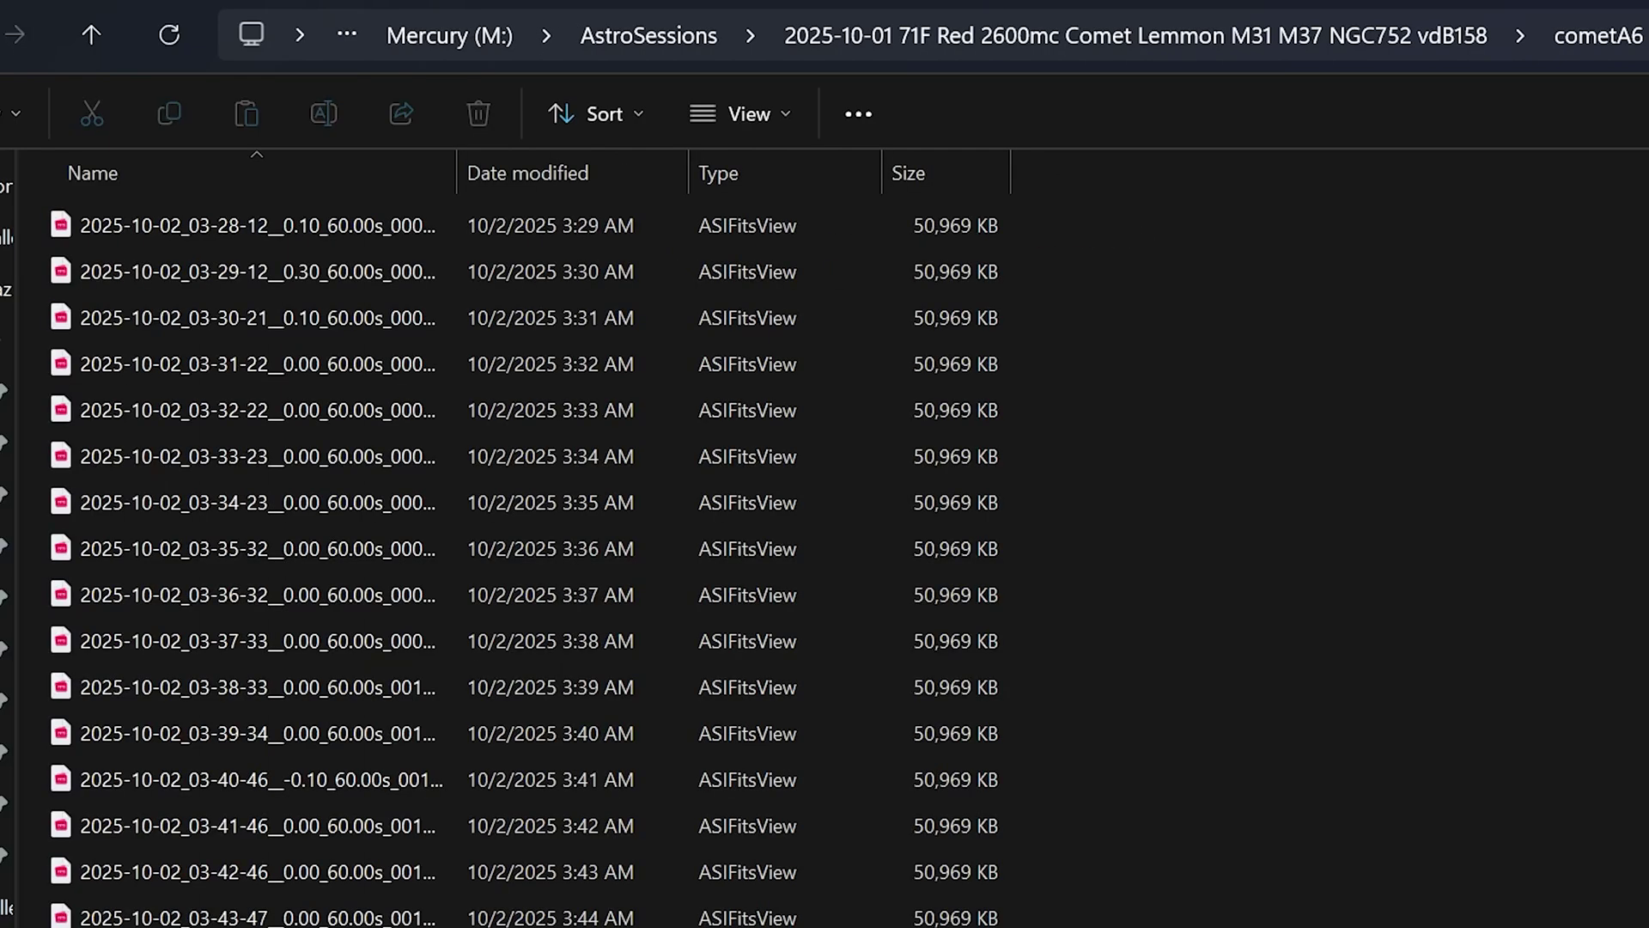
key("alt+Left")
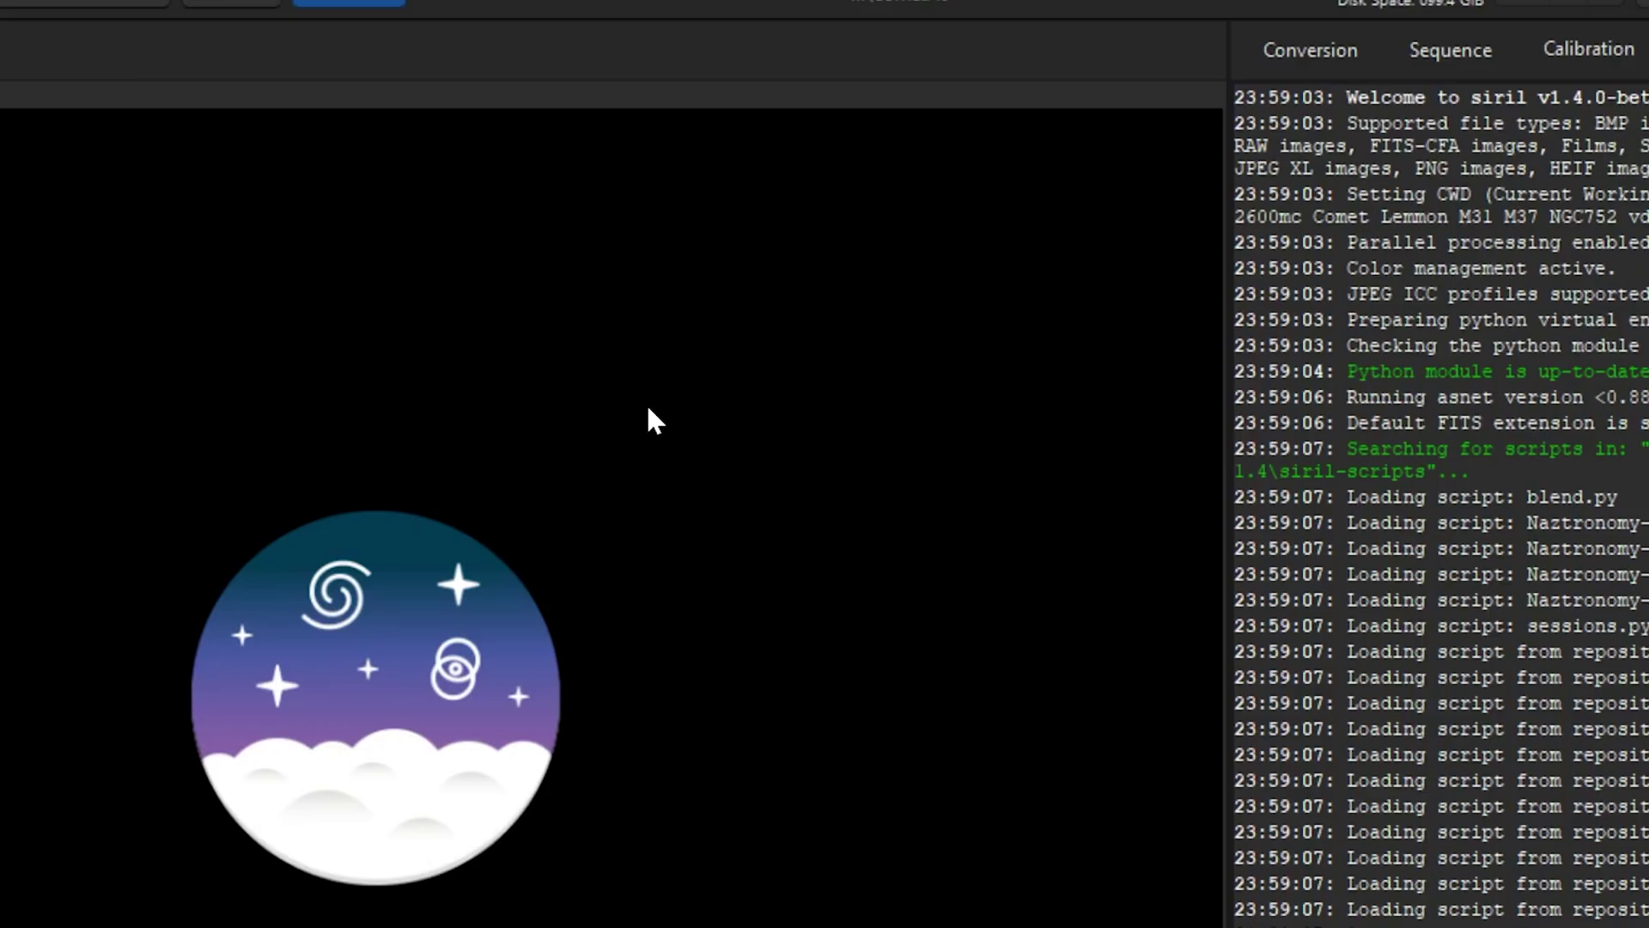
Launch the Naztronomy-Smart_Telescope_PP.py script from Python Scripts > Preprocessing.
left_click(342, 34)
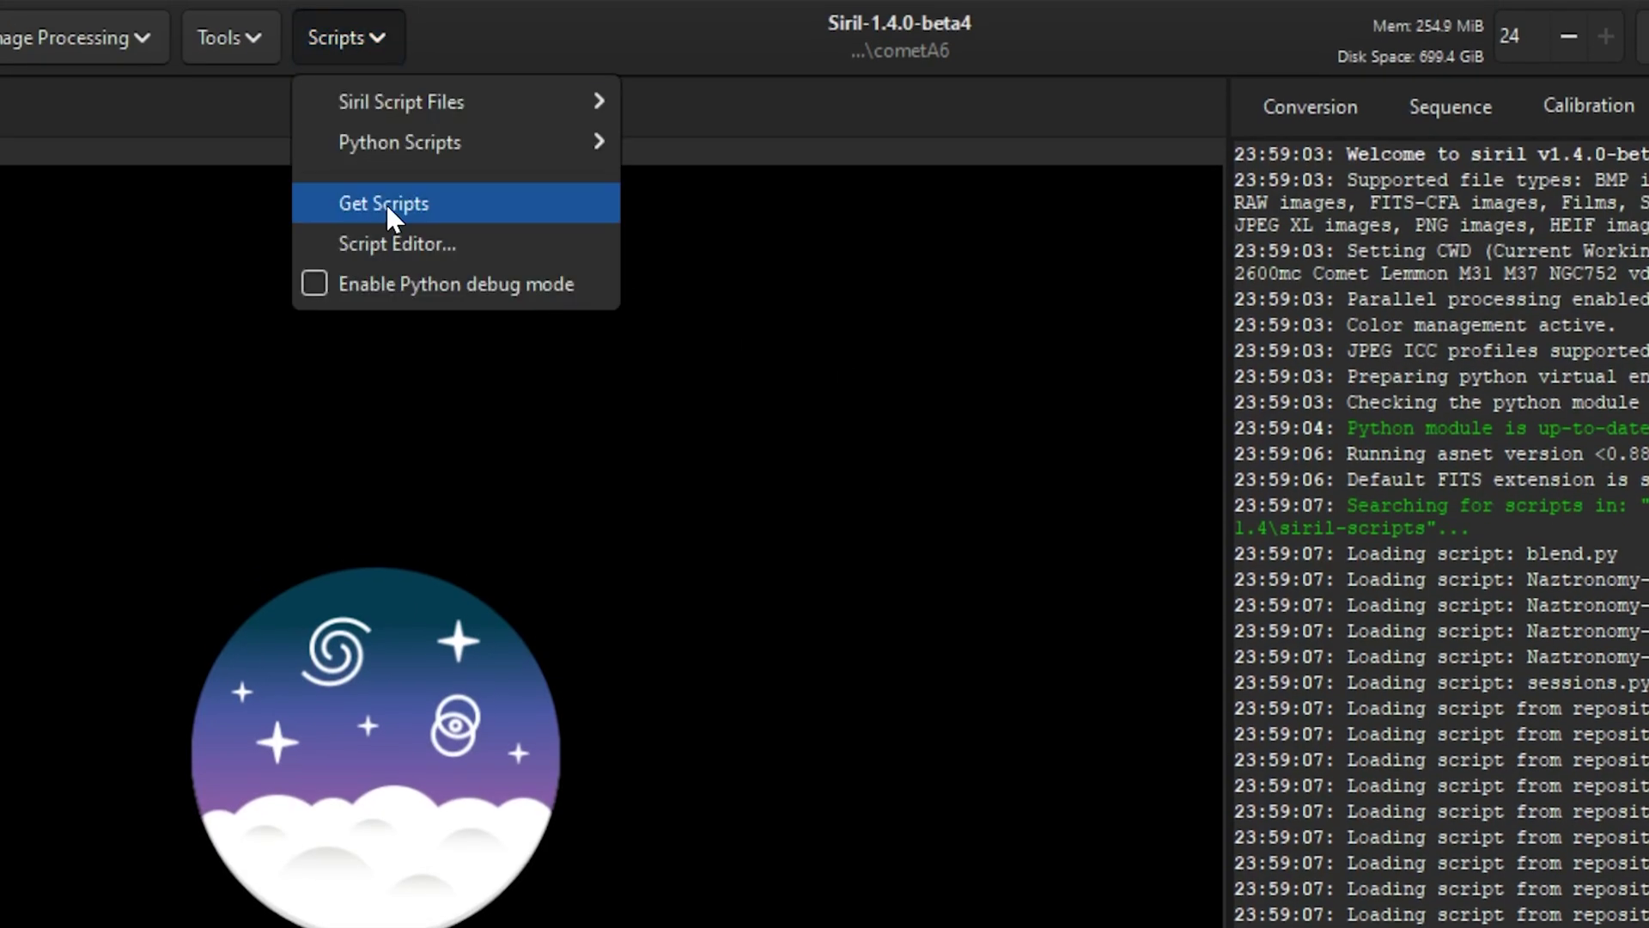
mouse_move(409, 141)
mouse_move(763, 259)
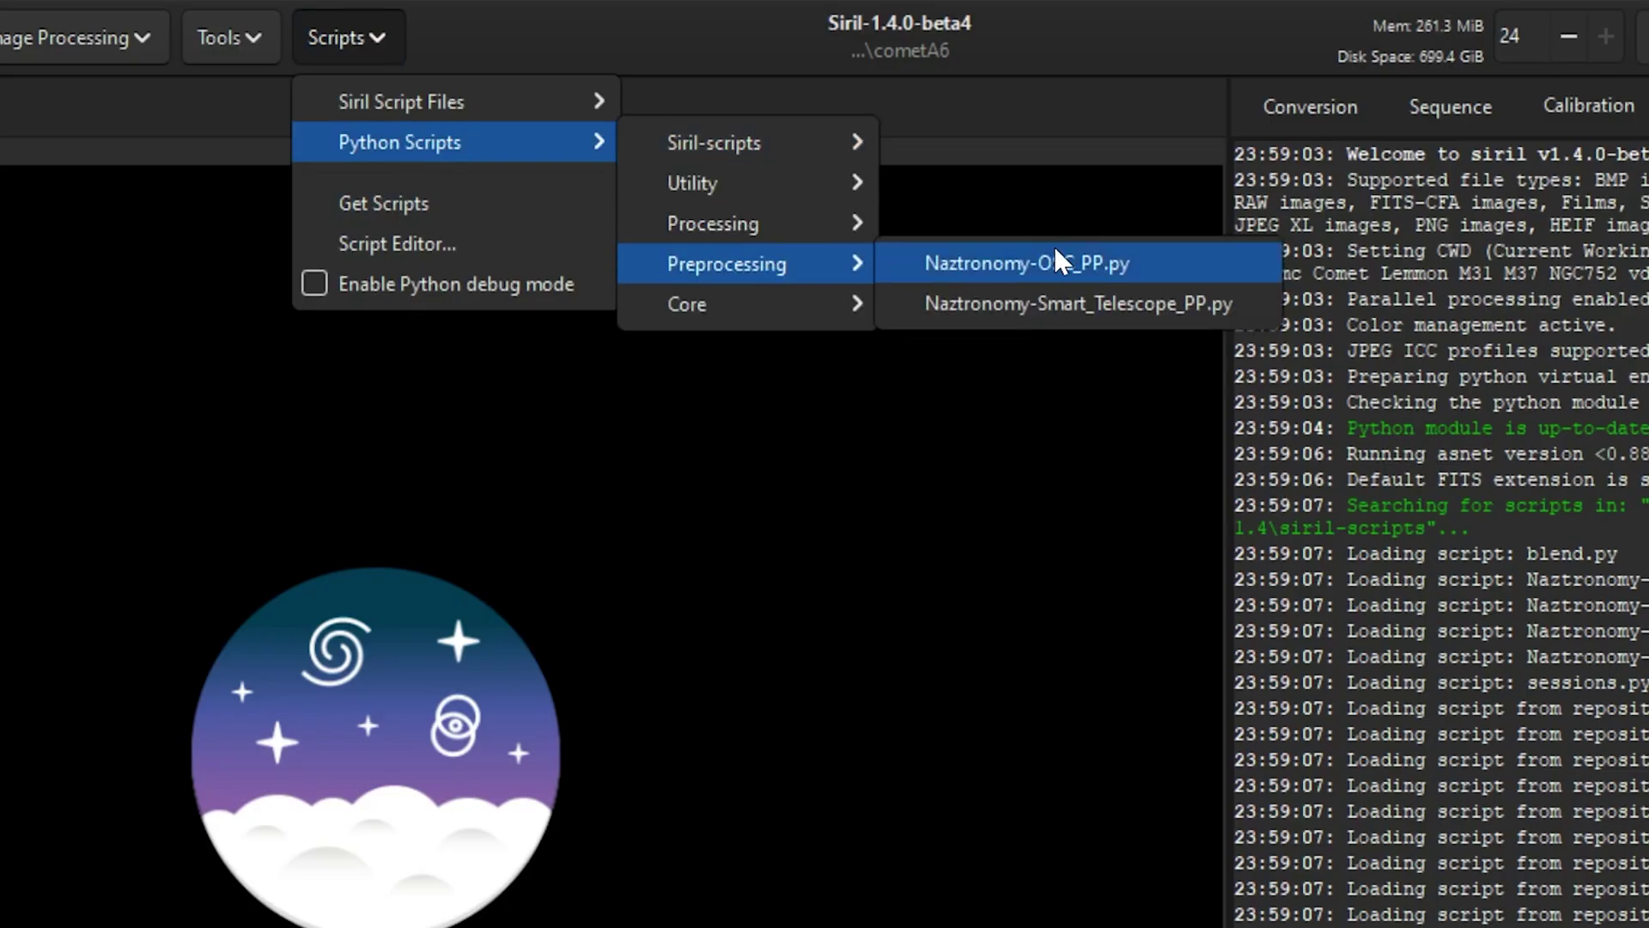
left_click(1095, 305)
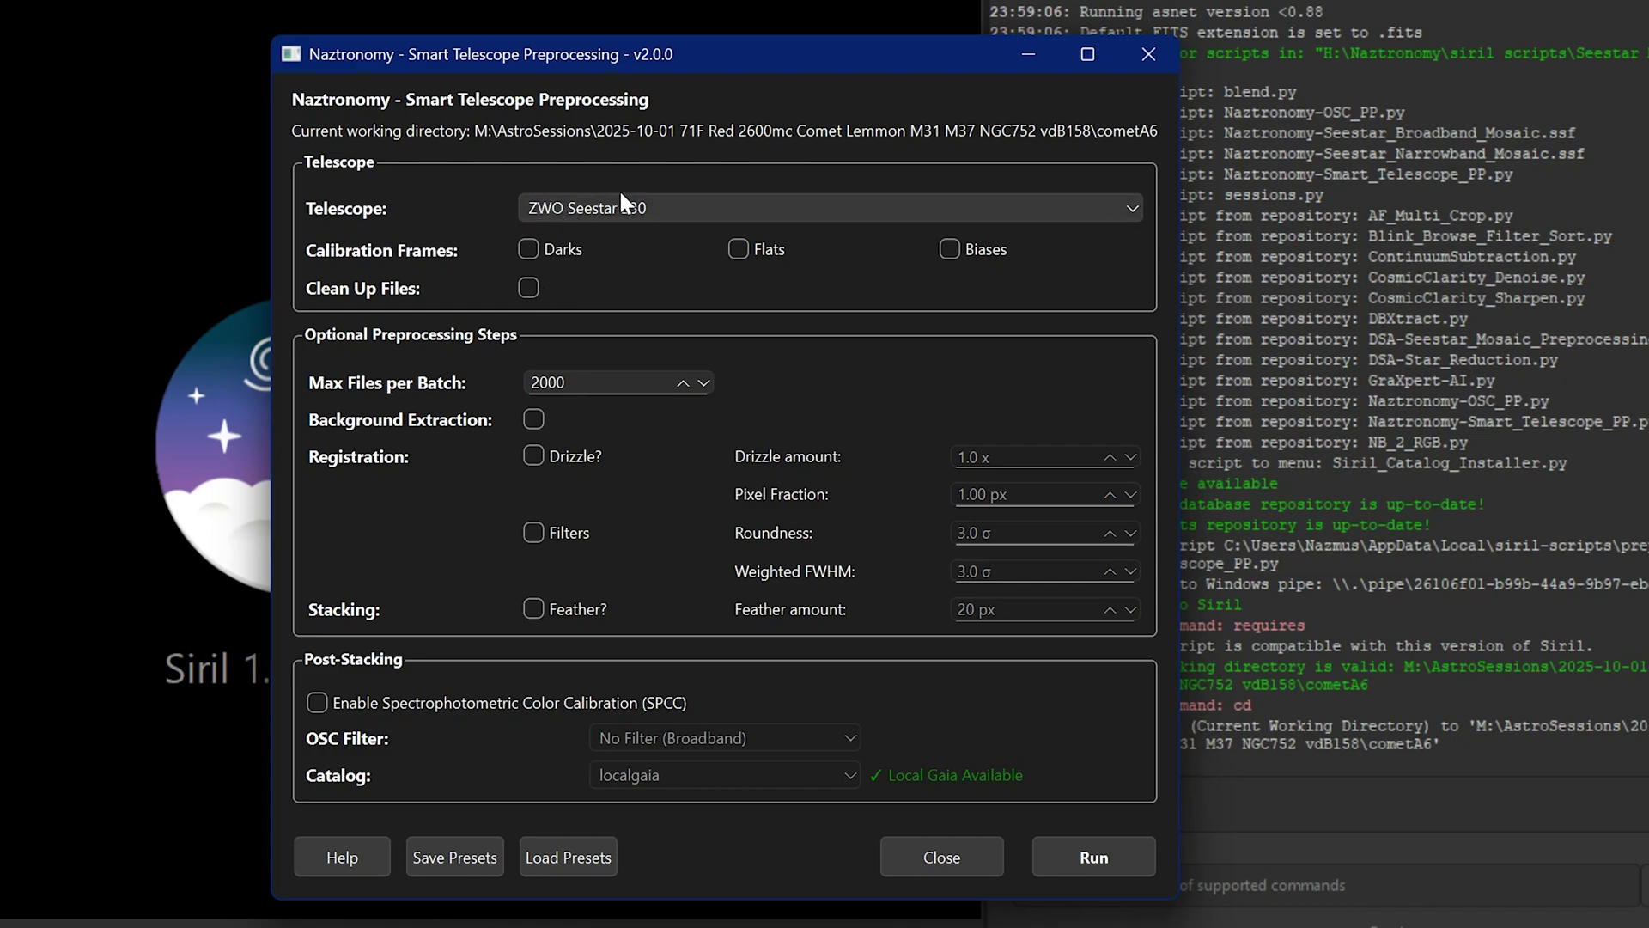
Keep ZWO Seestar S30 as the telescope, enable background extraction, and start preprocessing.
left_click(670, 208)
left_click(670, 208)
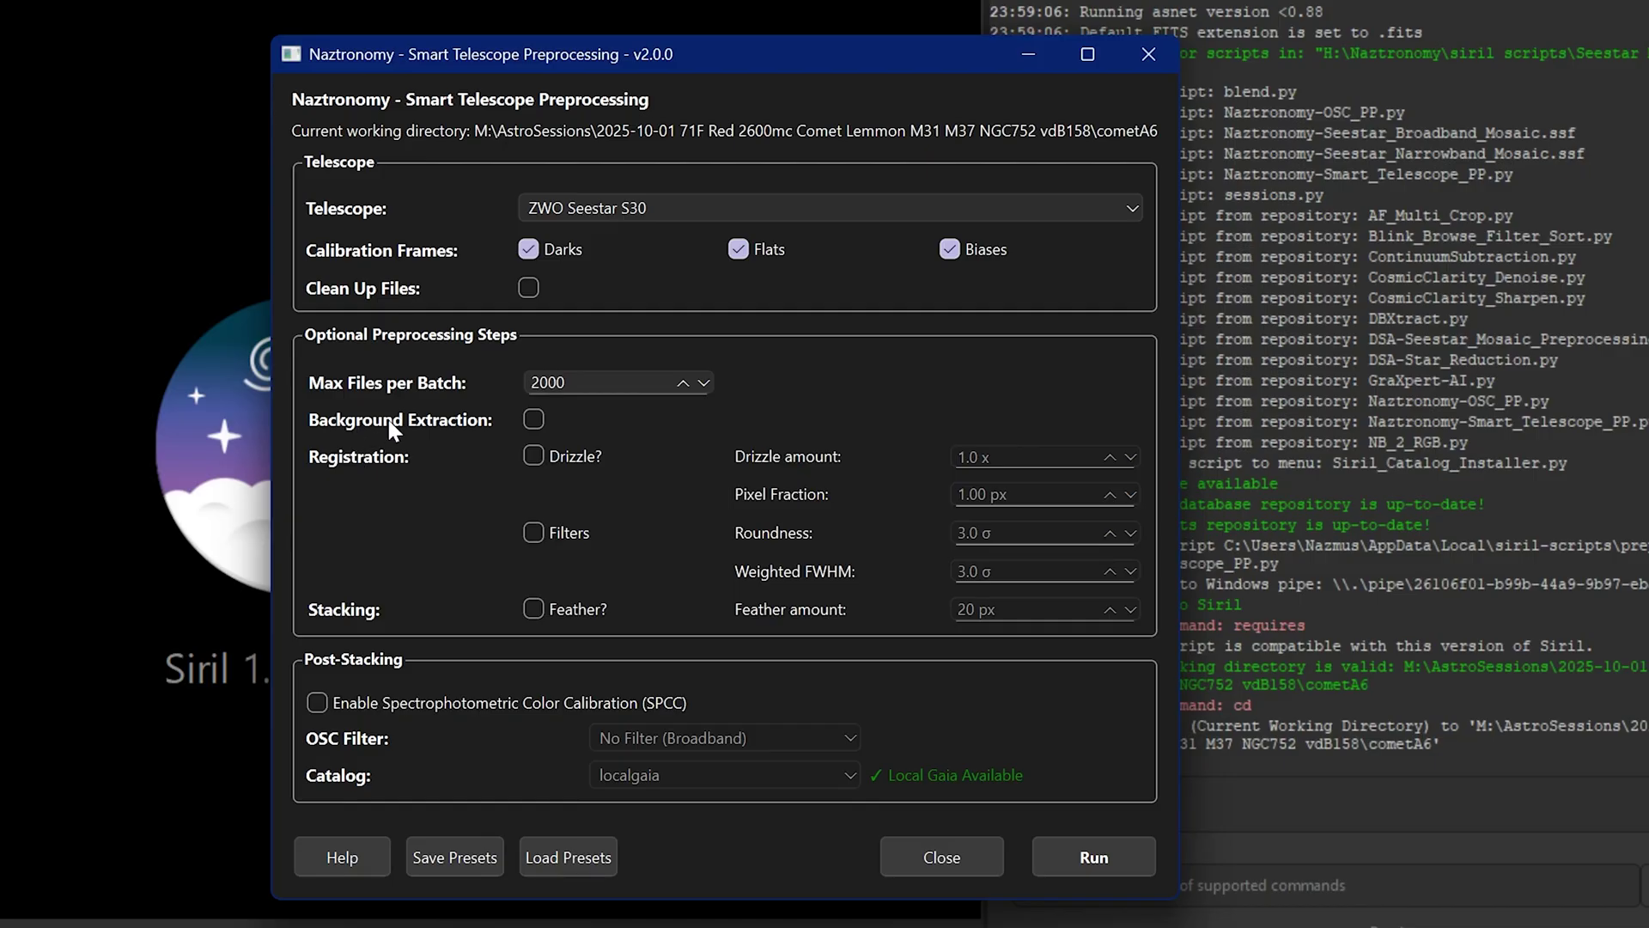
left_click(534, 419)
mouse_move(354, 459)
mouse_move(438, 388)
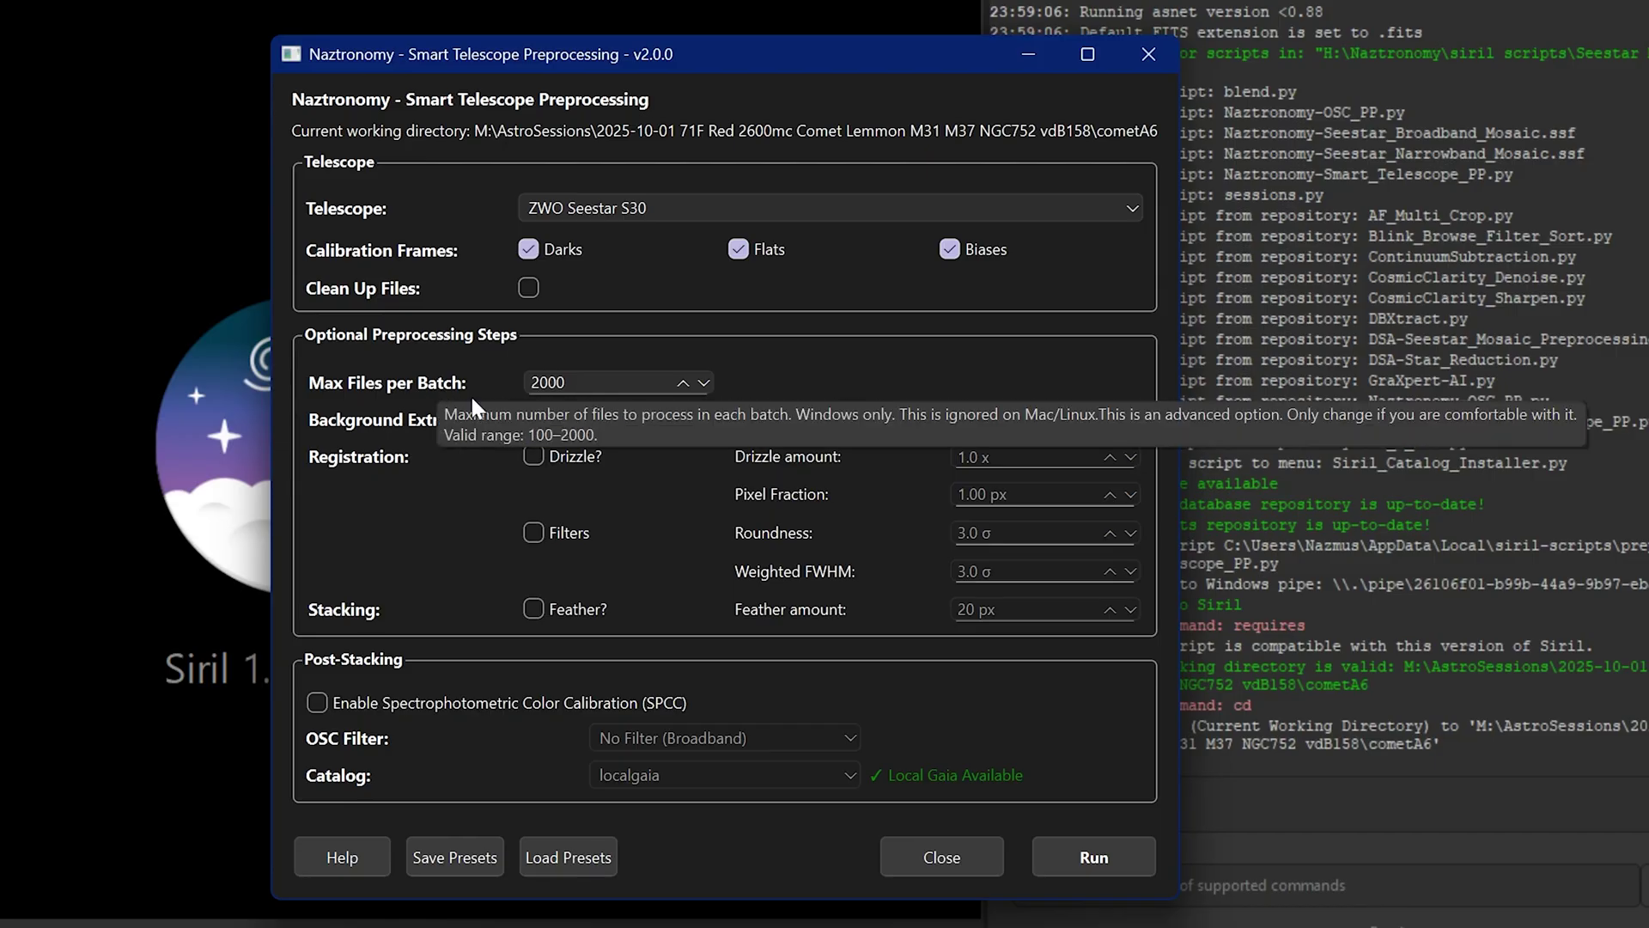
mouse_move(417, 422)
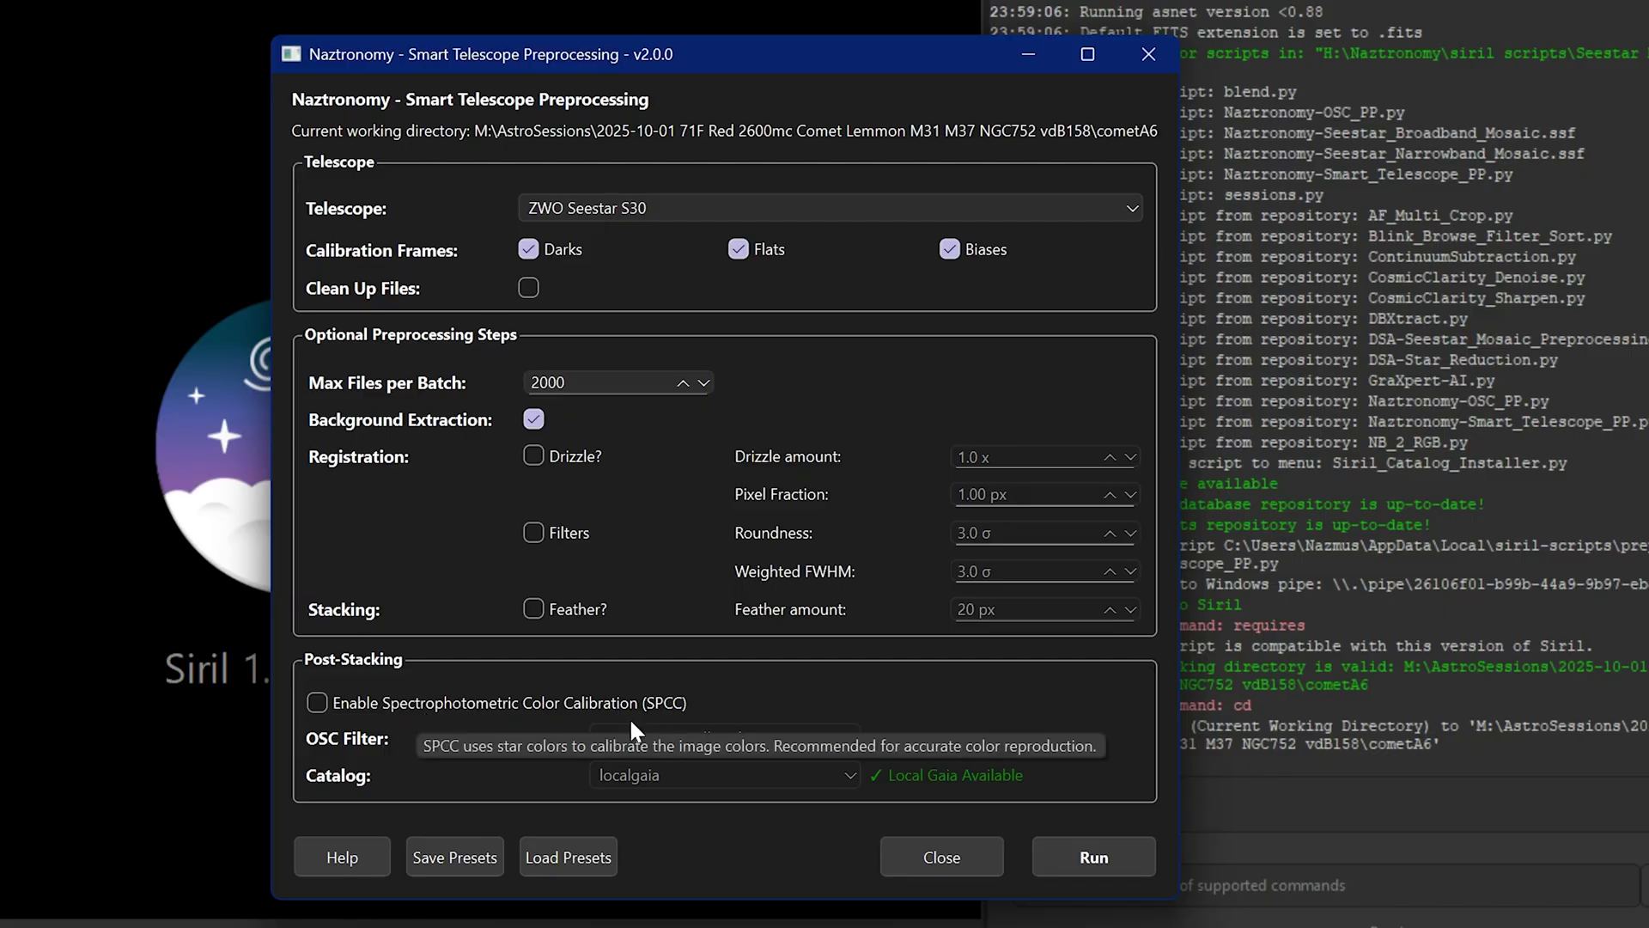
left_click(1116, 845)
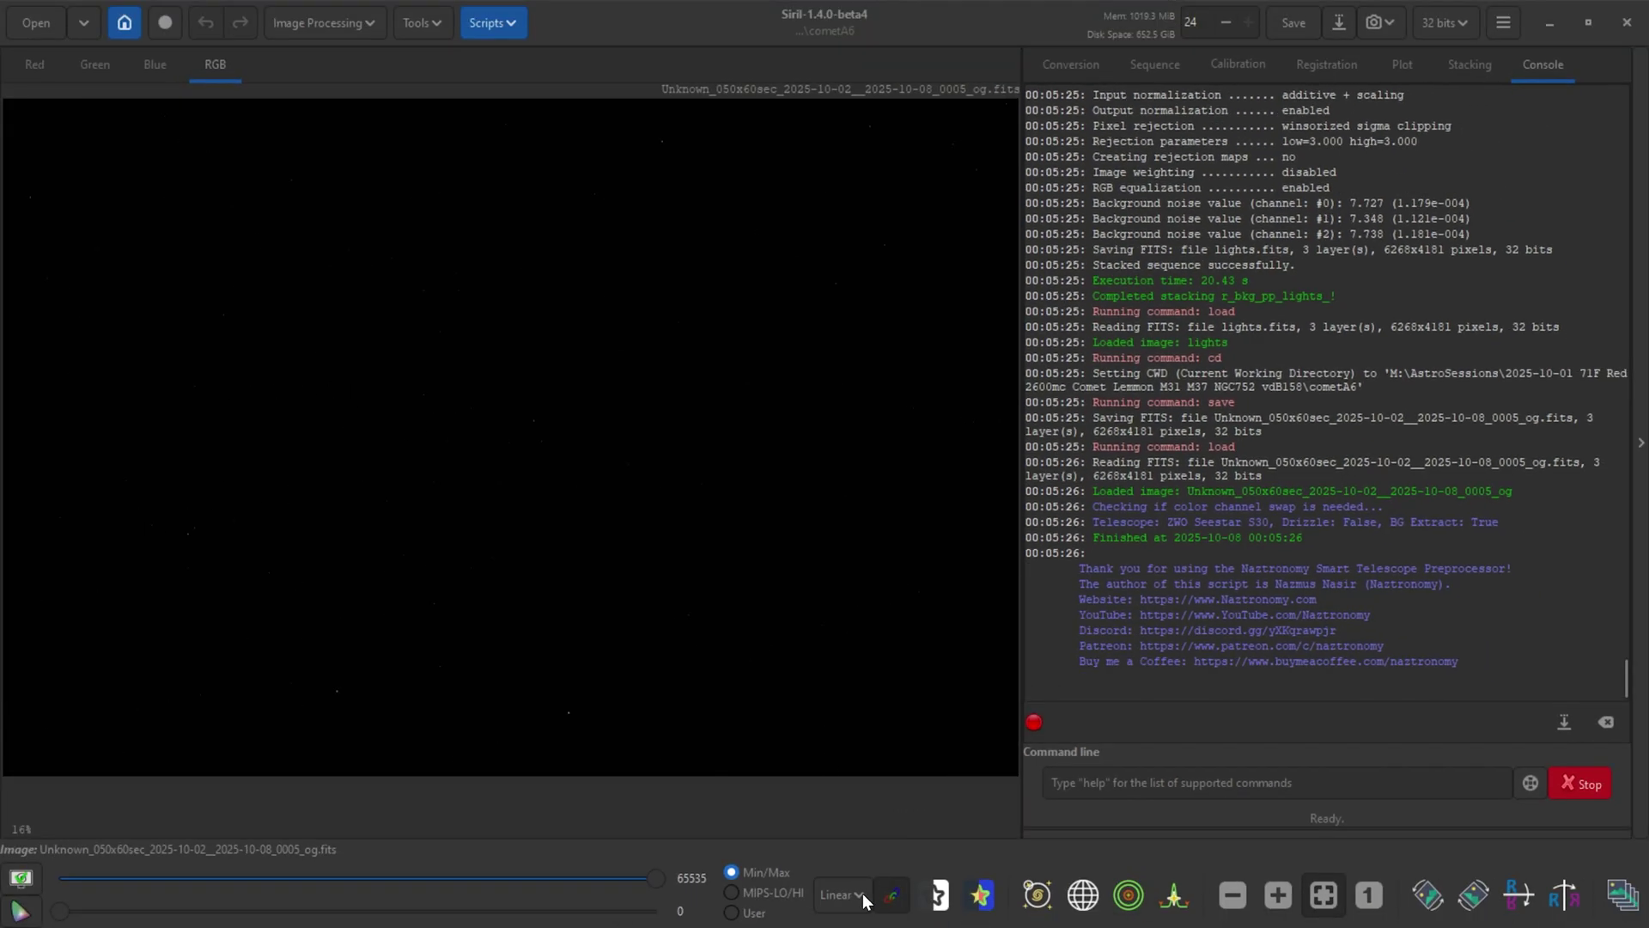
Switch the stacked cometA6 image's display mode to AutoStretch.
left_click(862, 894)
left_click(867, 829)
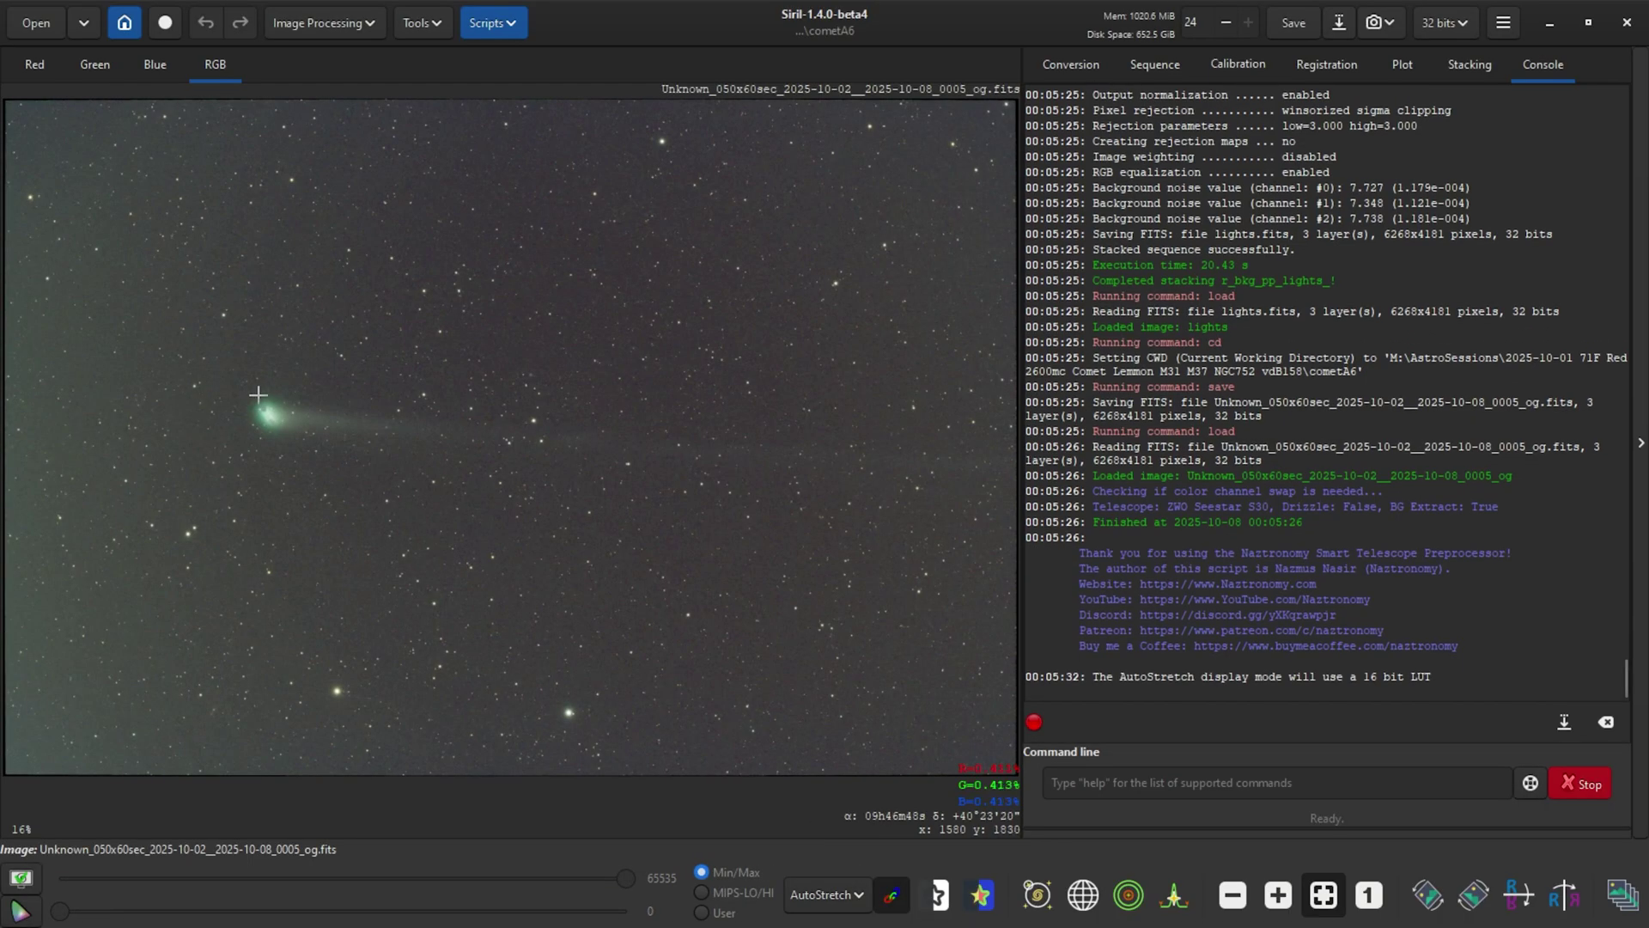
scroll(258, 395, "up", 2)
scroll(402, 447, "down", 4)
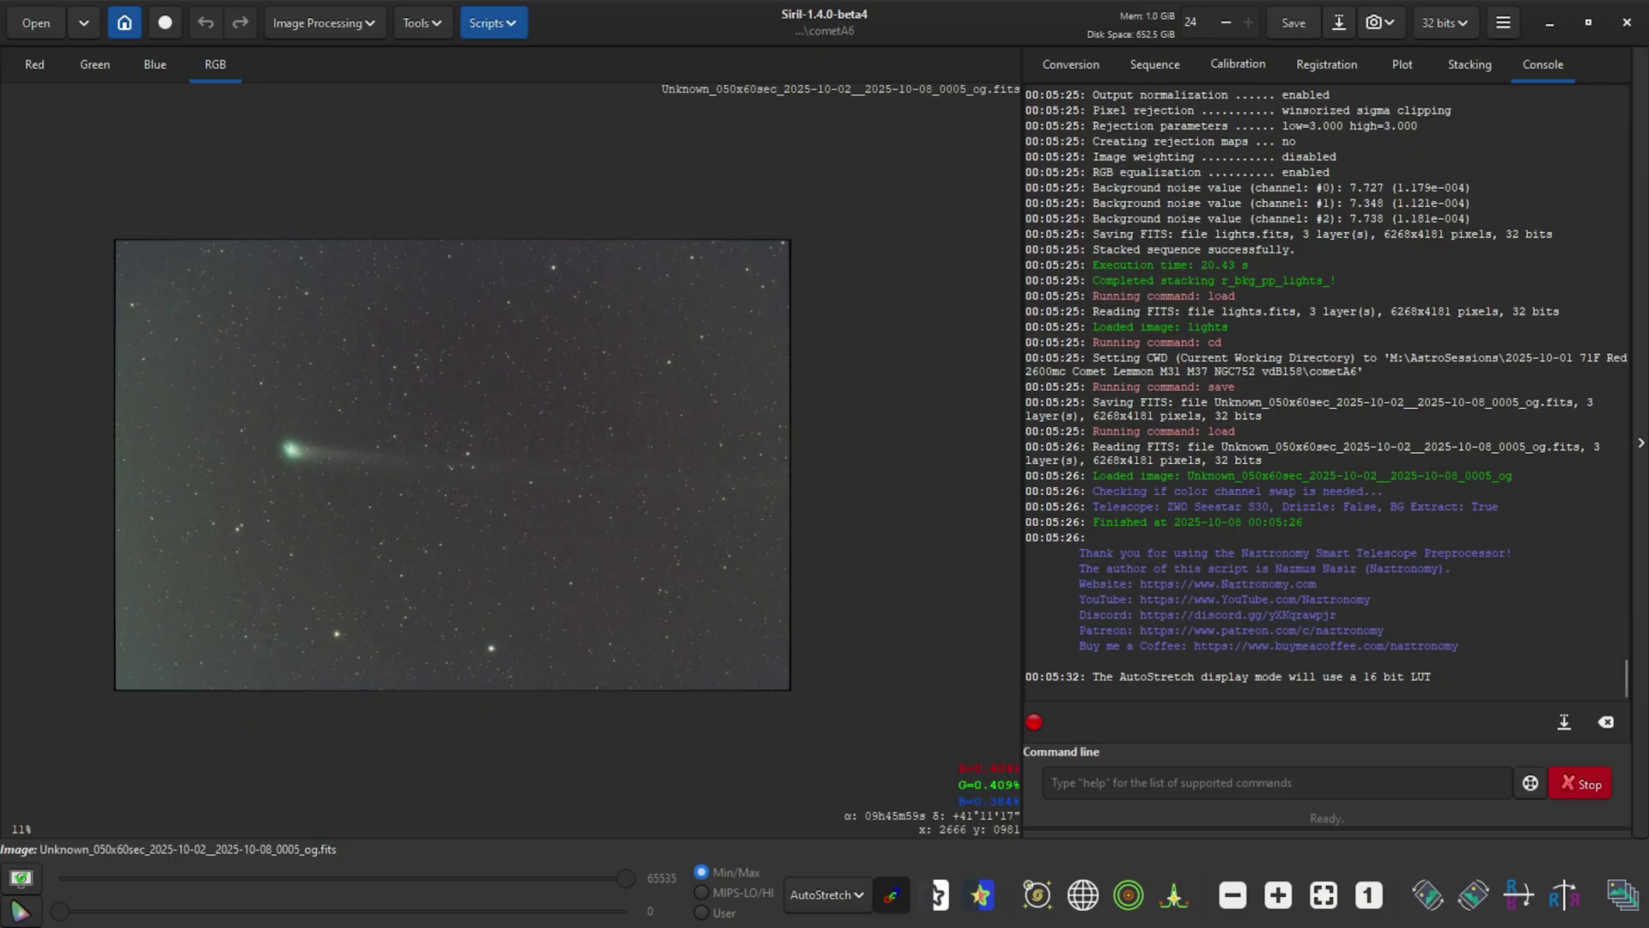
key("alt+Tab")
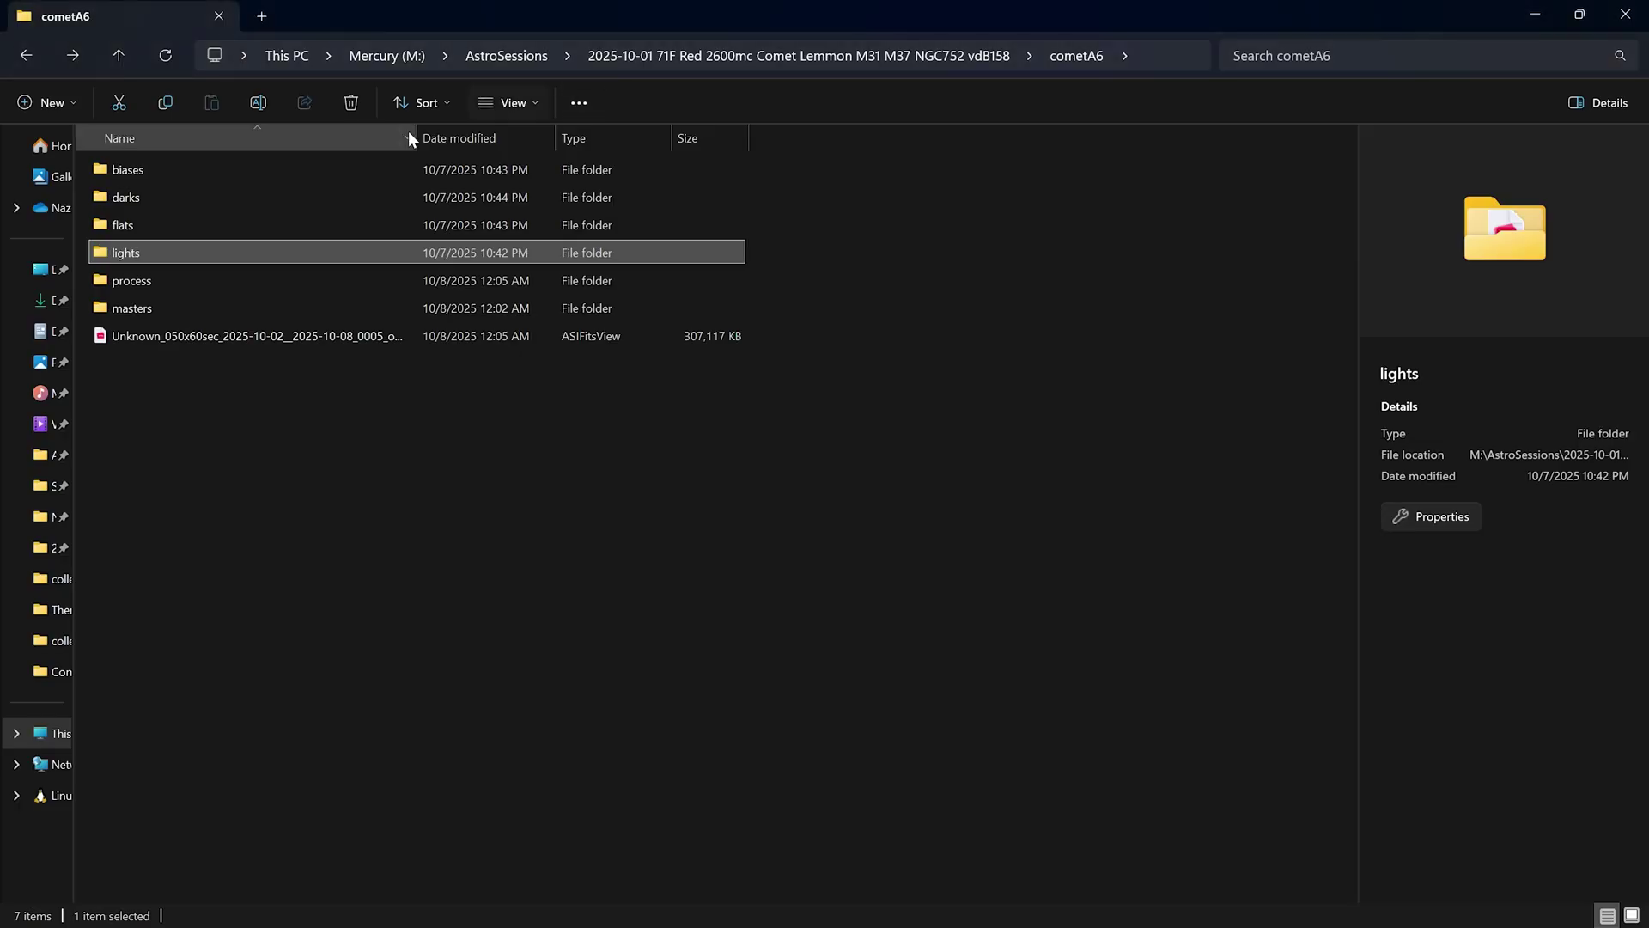
Open the process folder and scroll through its 288 generated files.
double_click(132, 286)
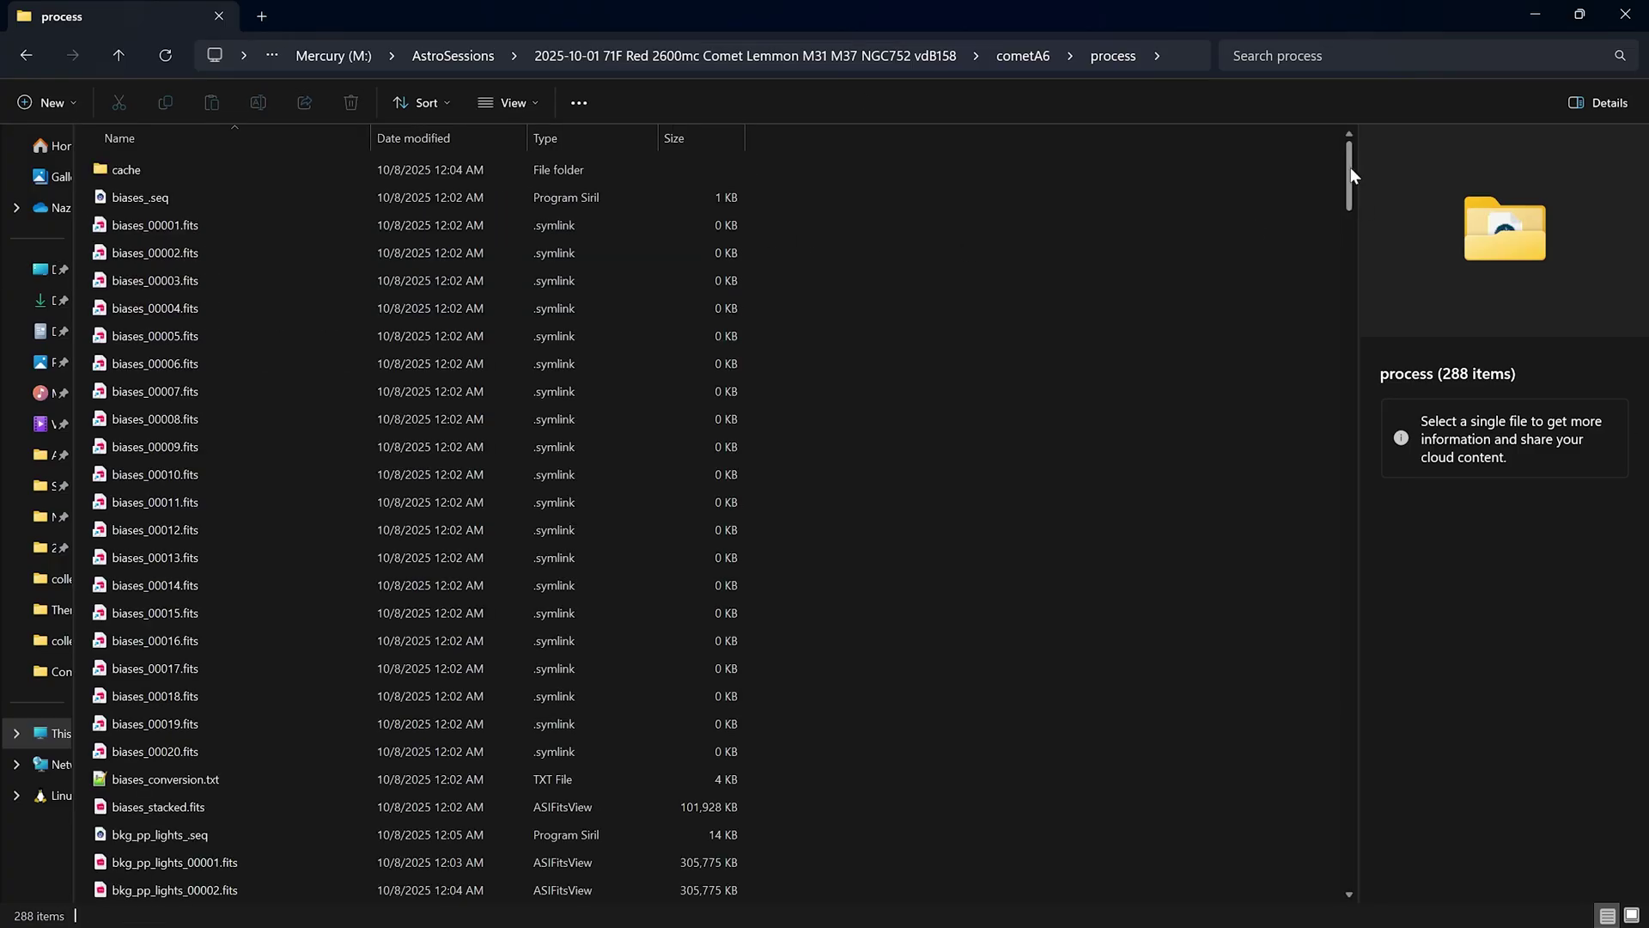
left_click_drag(1350, 174, 1396, 640)
Set the process folder as Siril's working directory.
left_click(1535, 14)
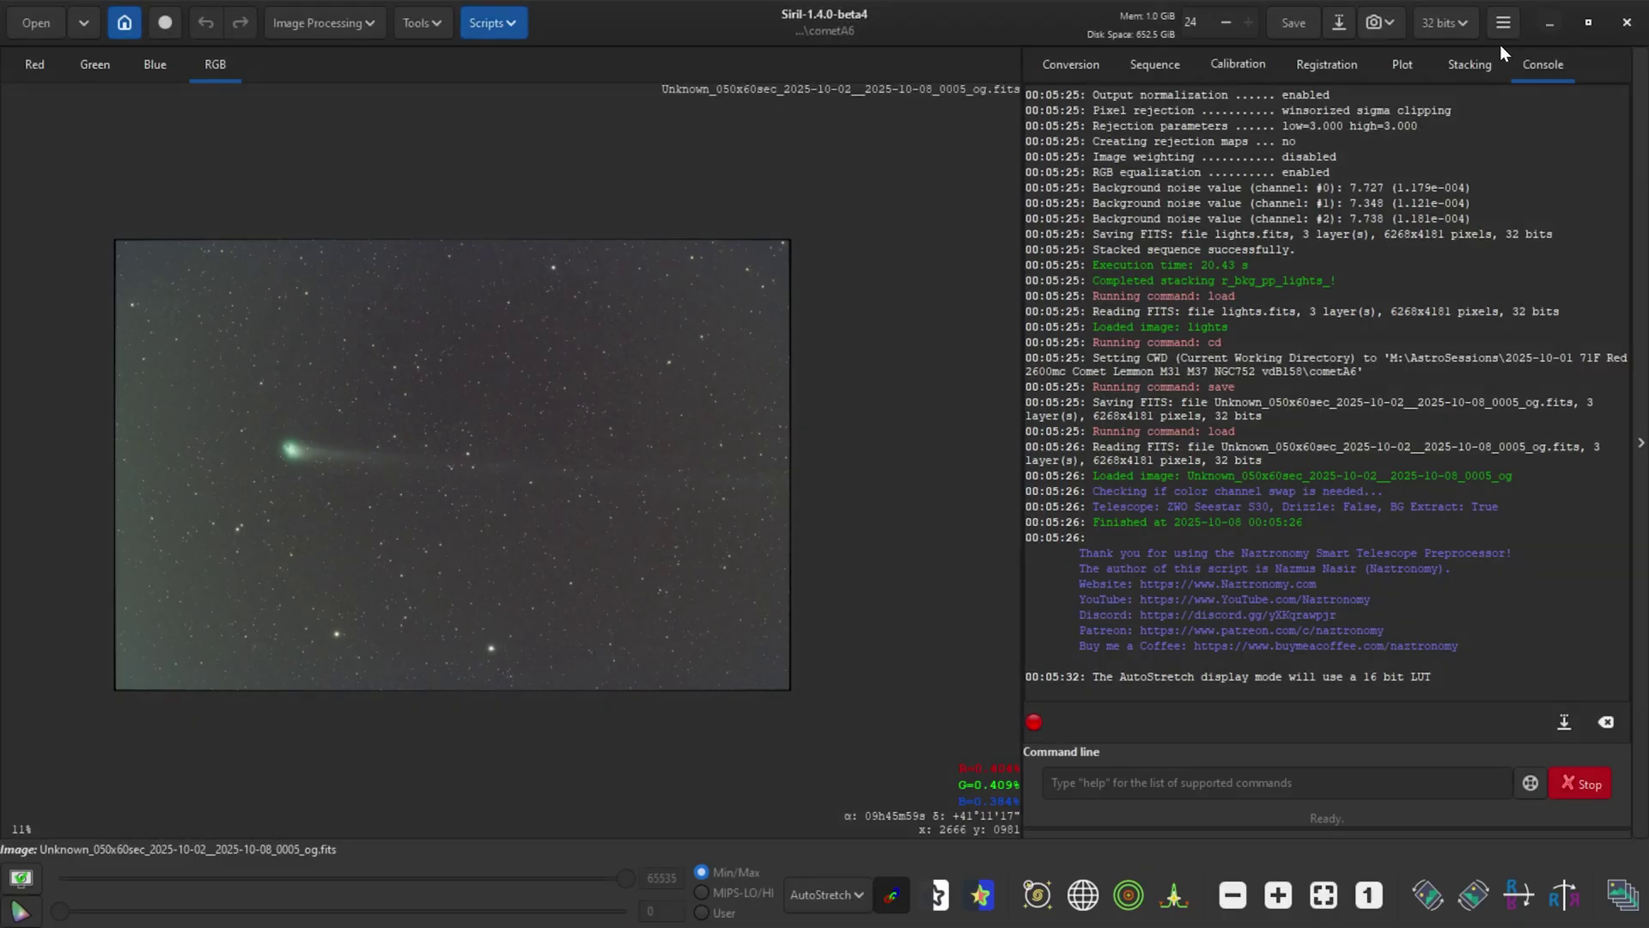
left_click(126, 23)
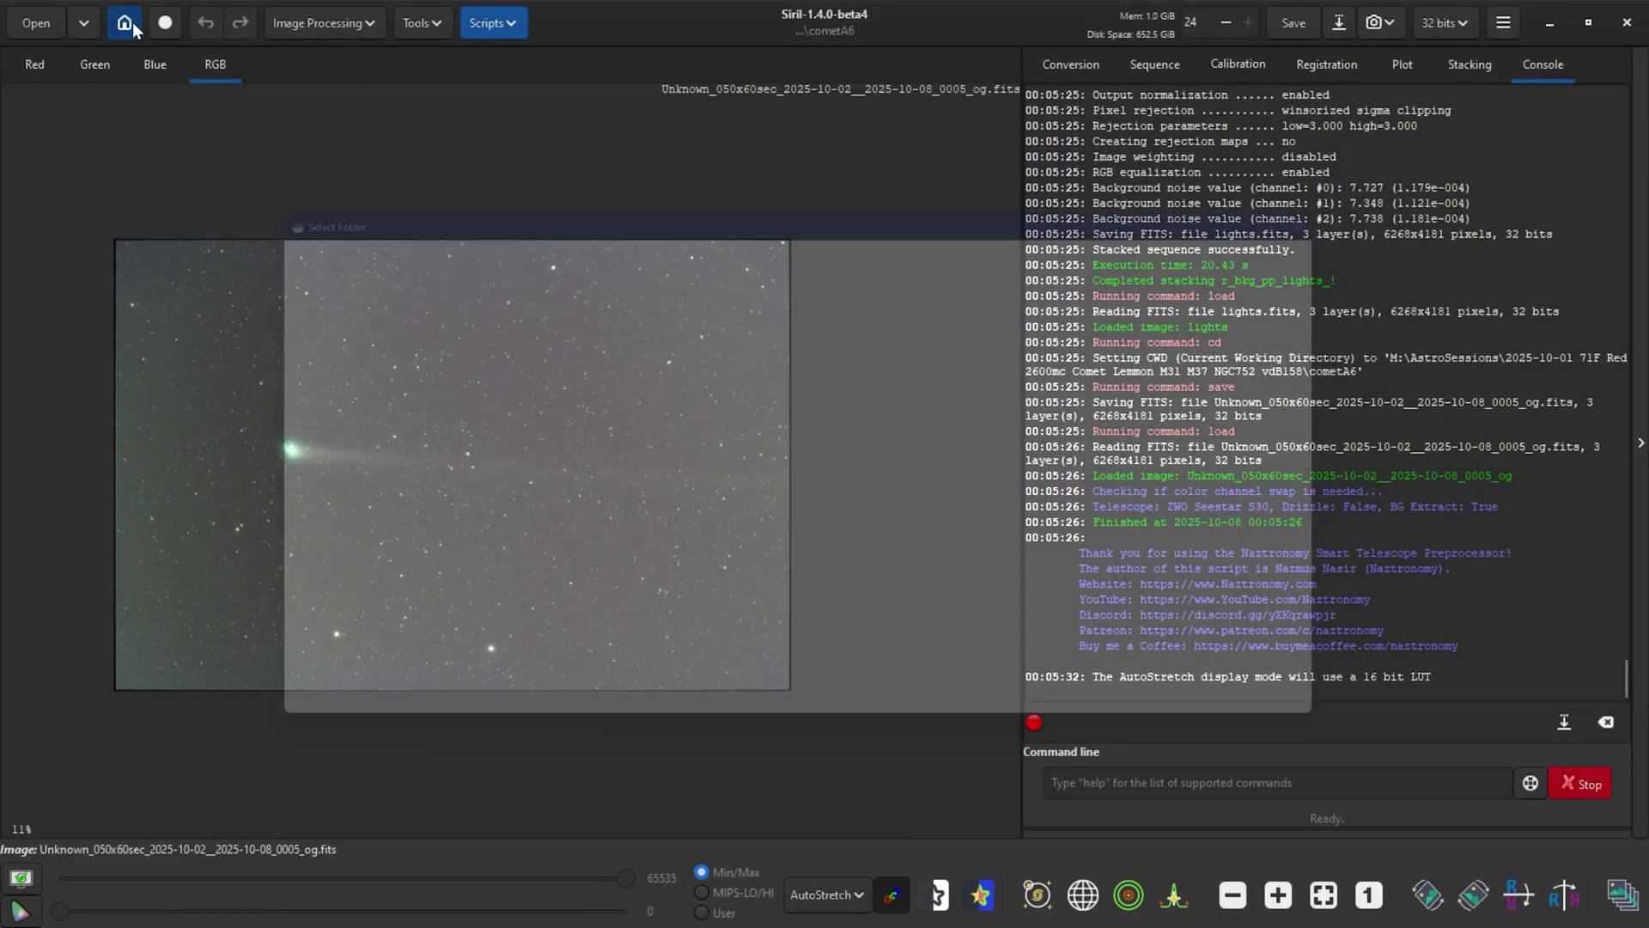
left_click(564, 331)
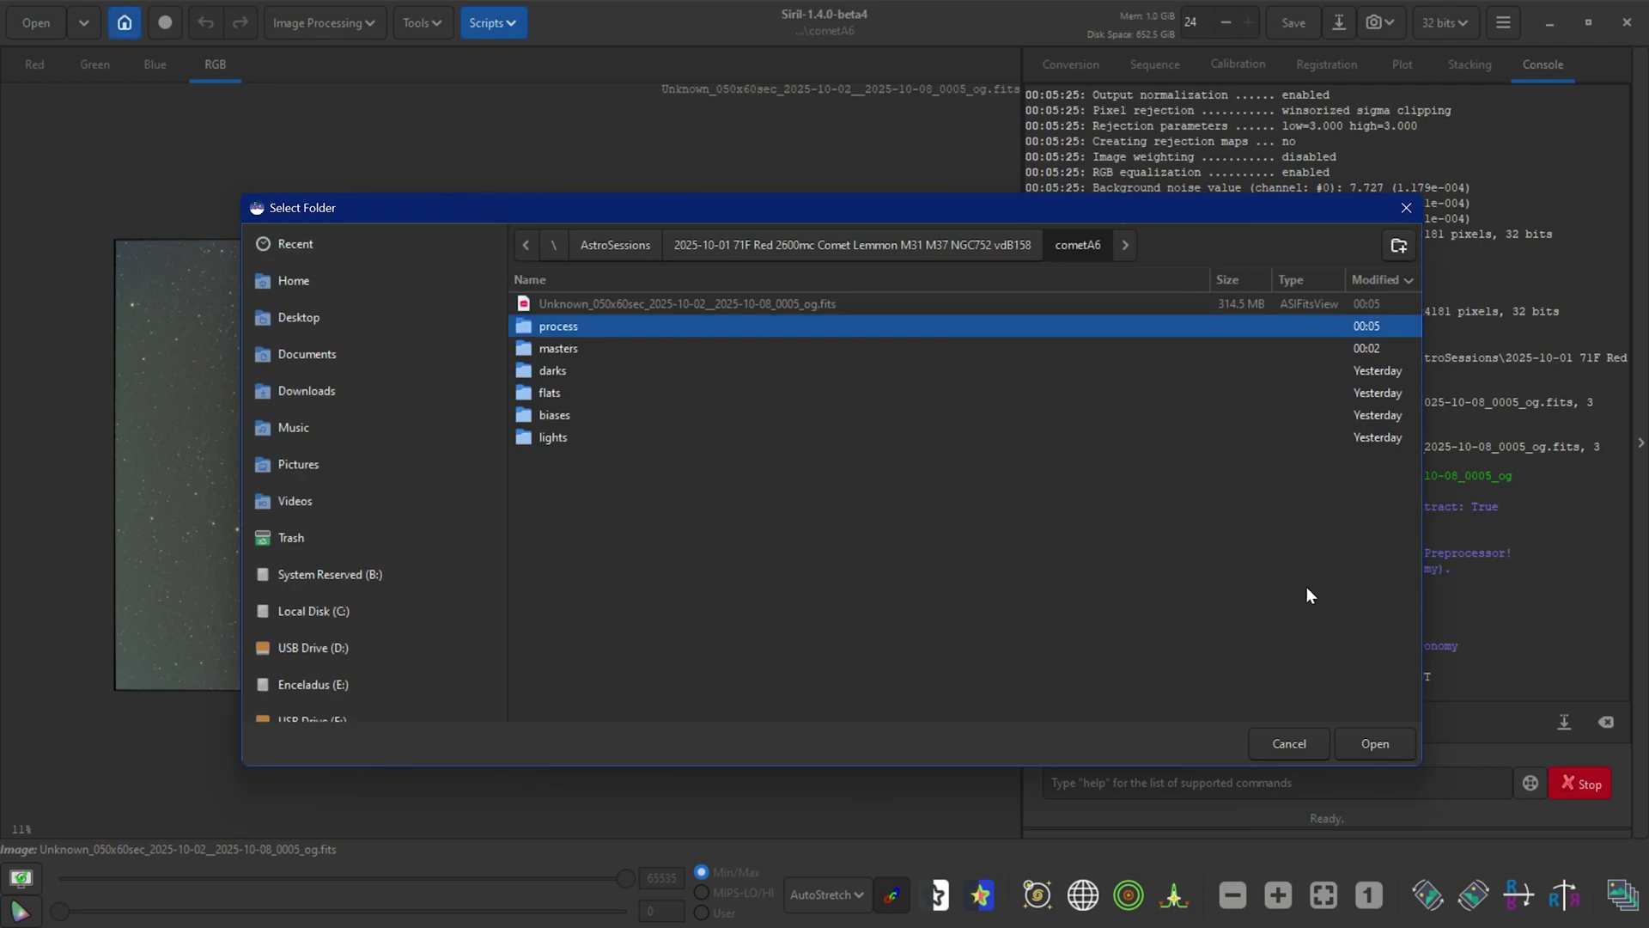
left_click(1372, 744)
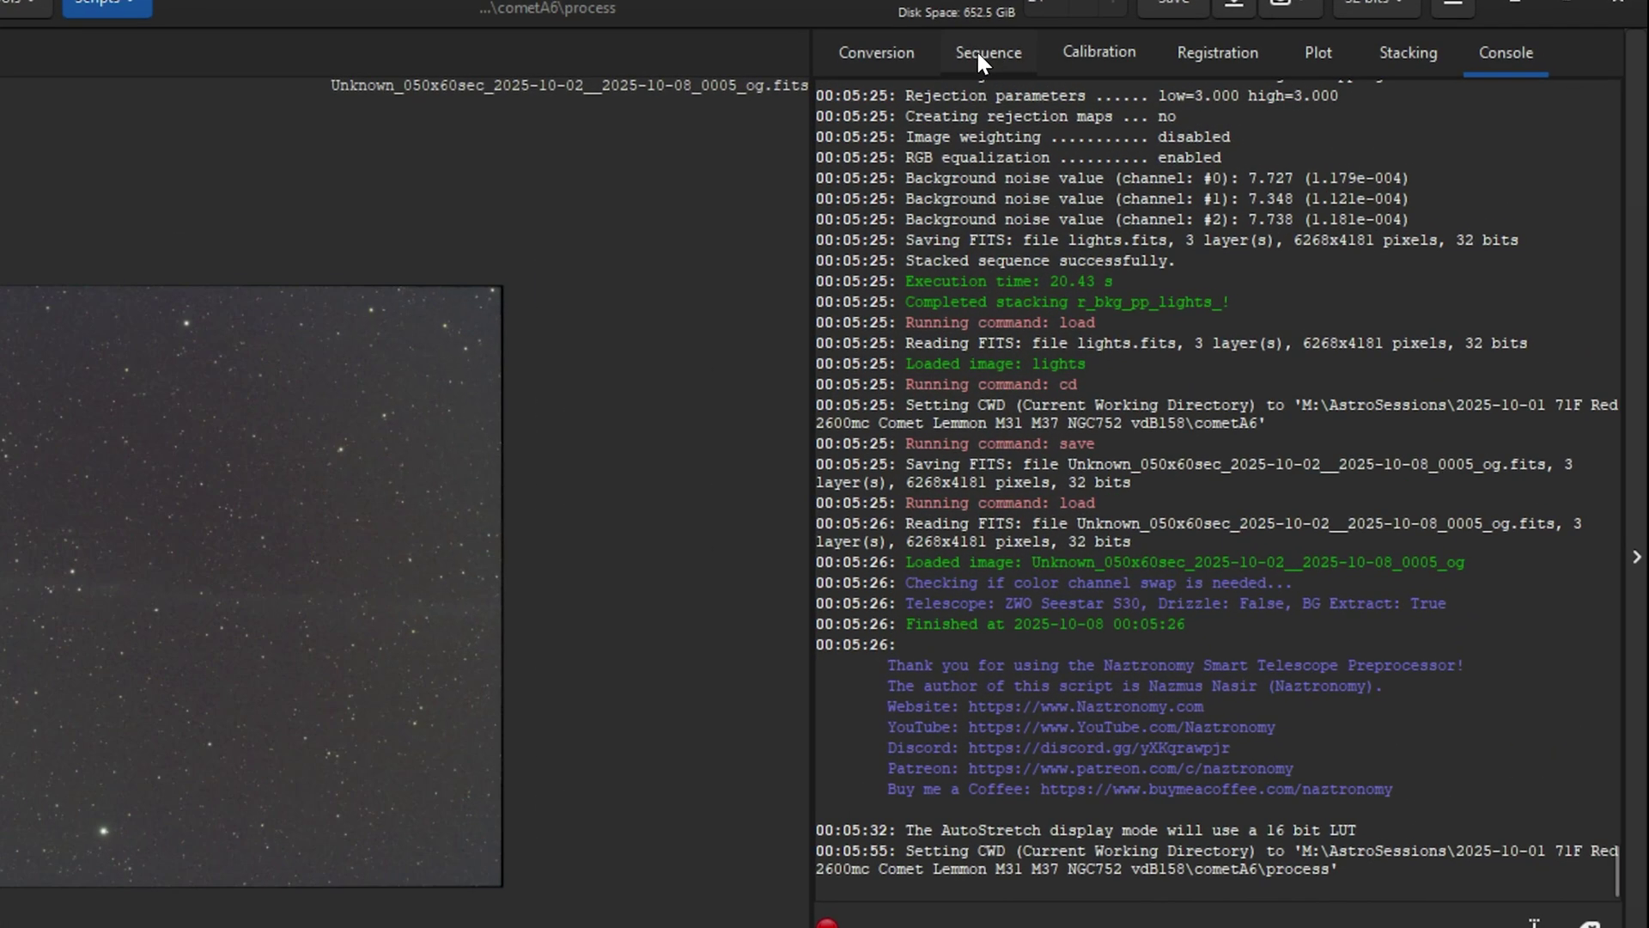
Load the r_bkg_pp_lights_ sequence of 50 images.
left_click(1151, 64)
left_click(897, 182)
left_click(945, 159)
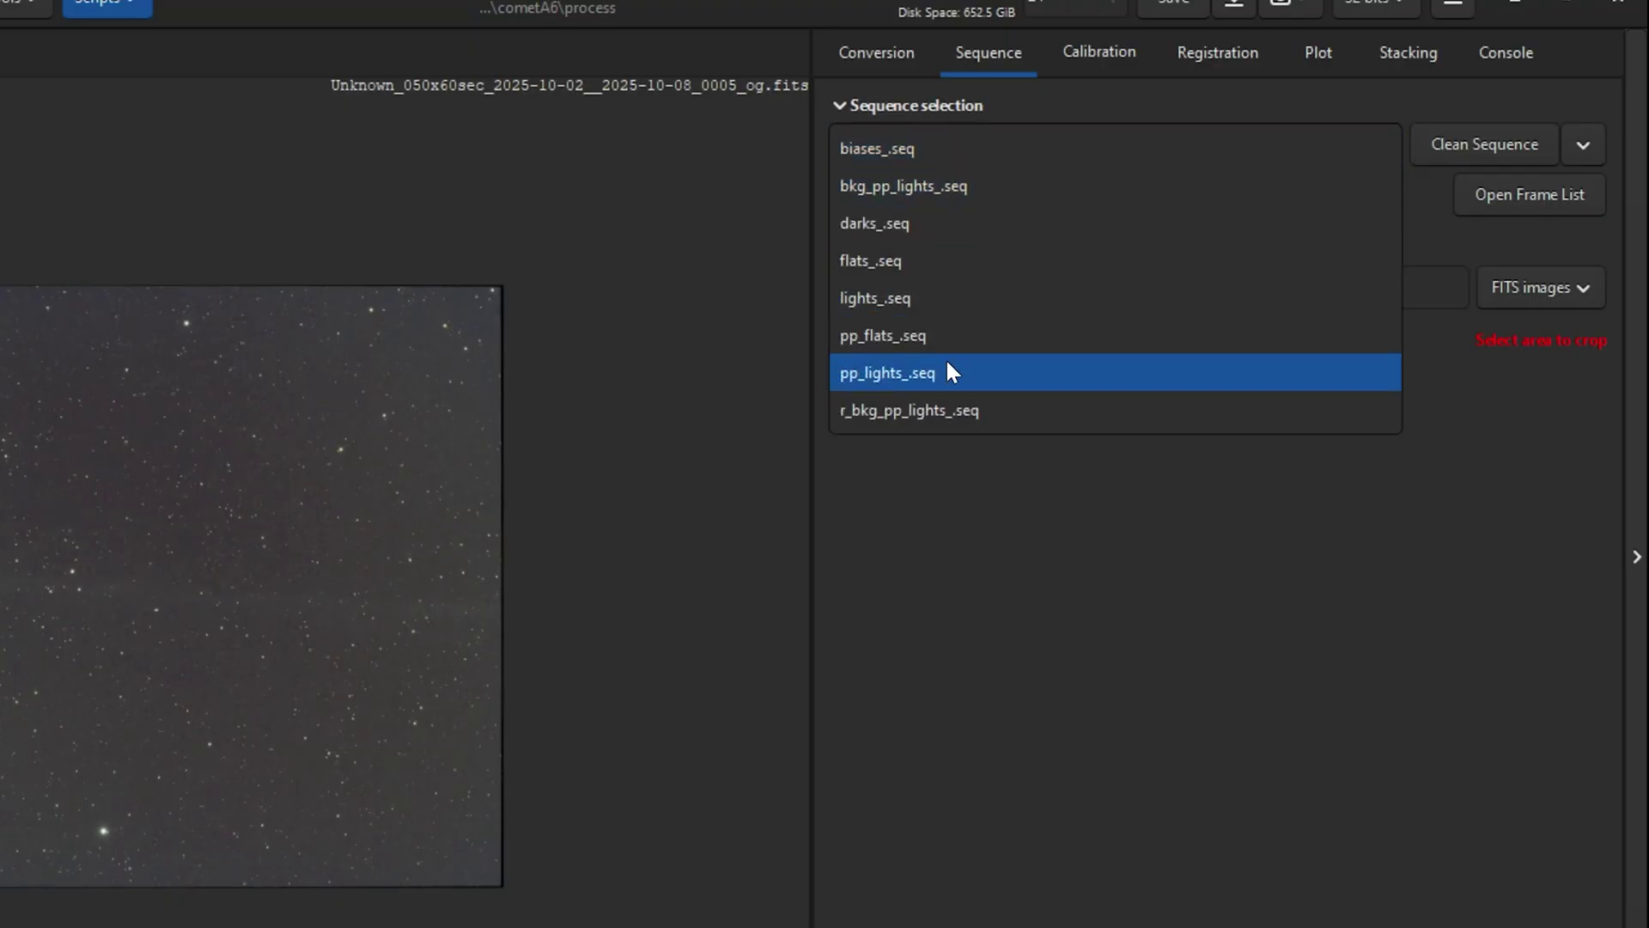
left_click(876, 417)
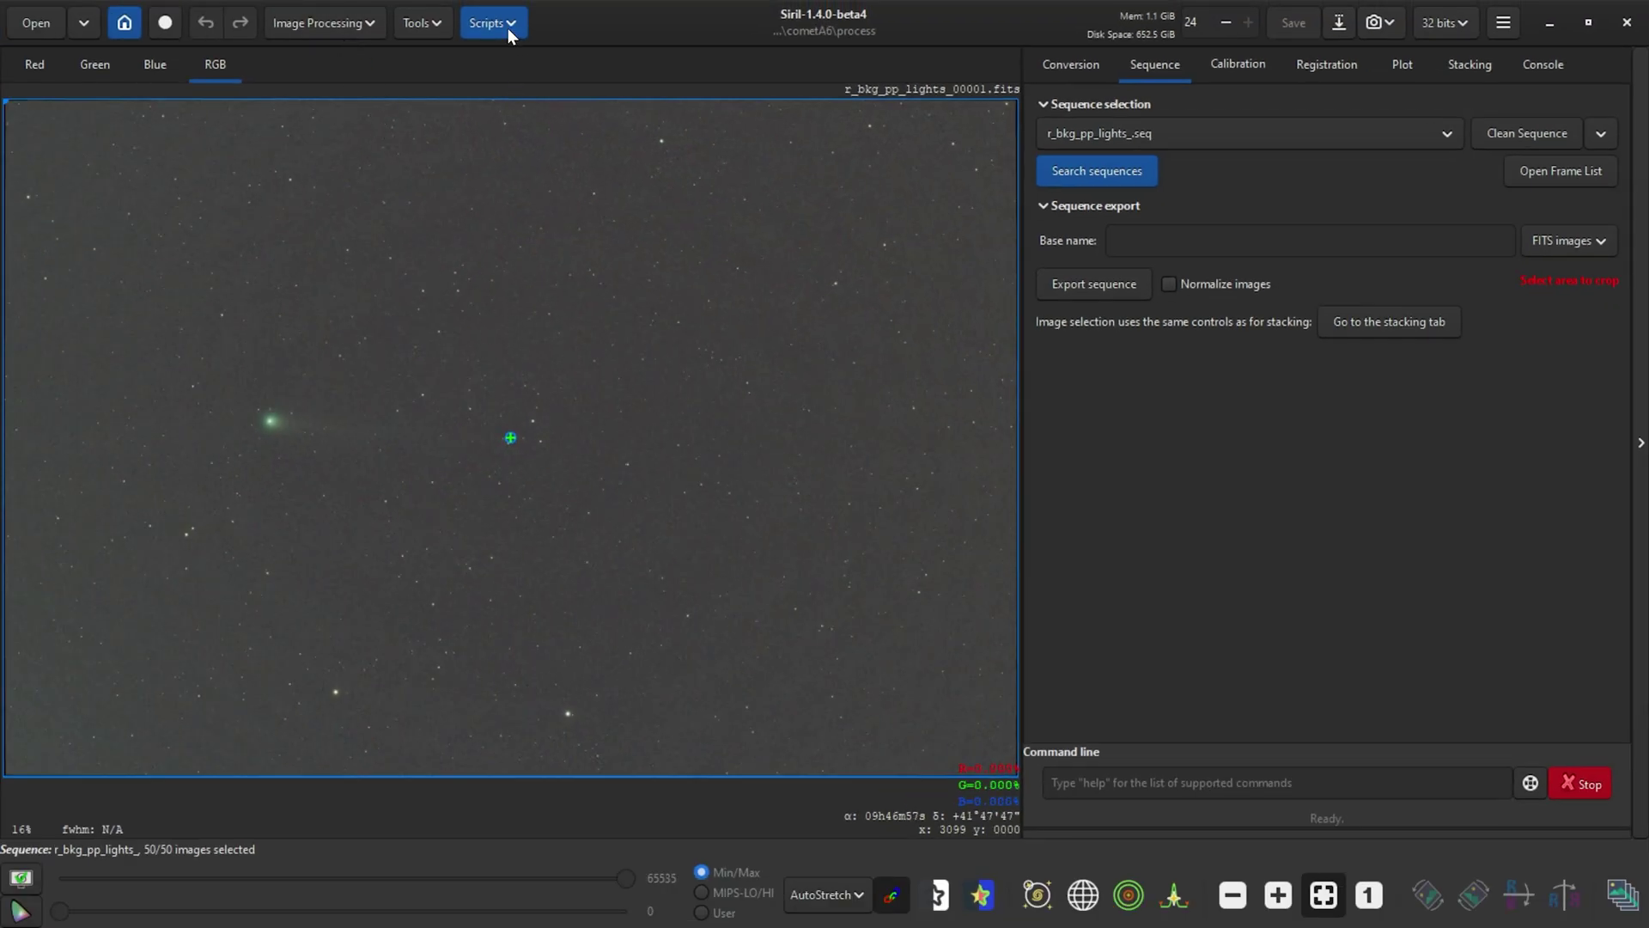
left_click(1505, 24)
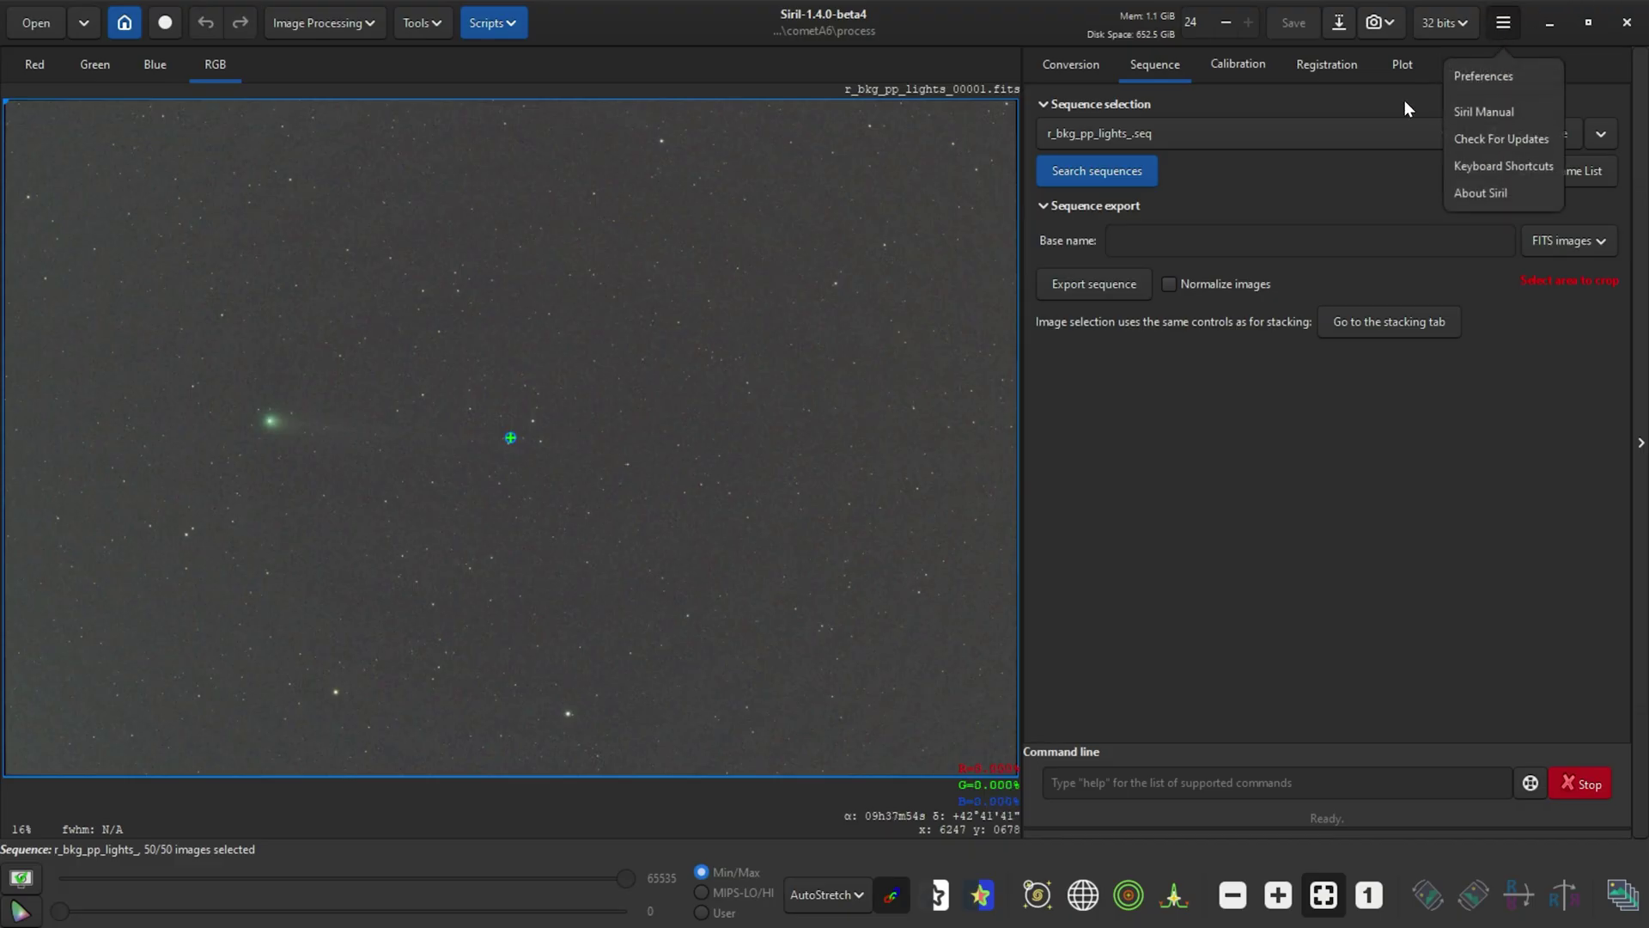
left_click(1482, 74)
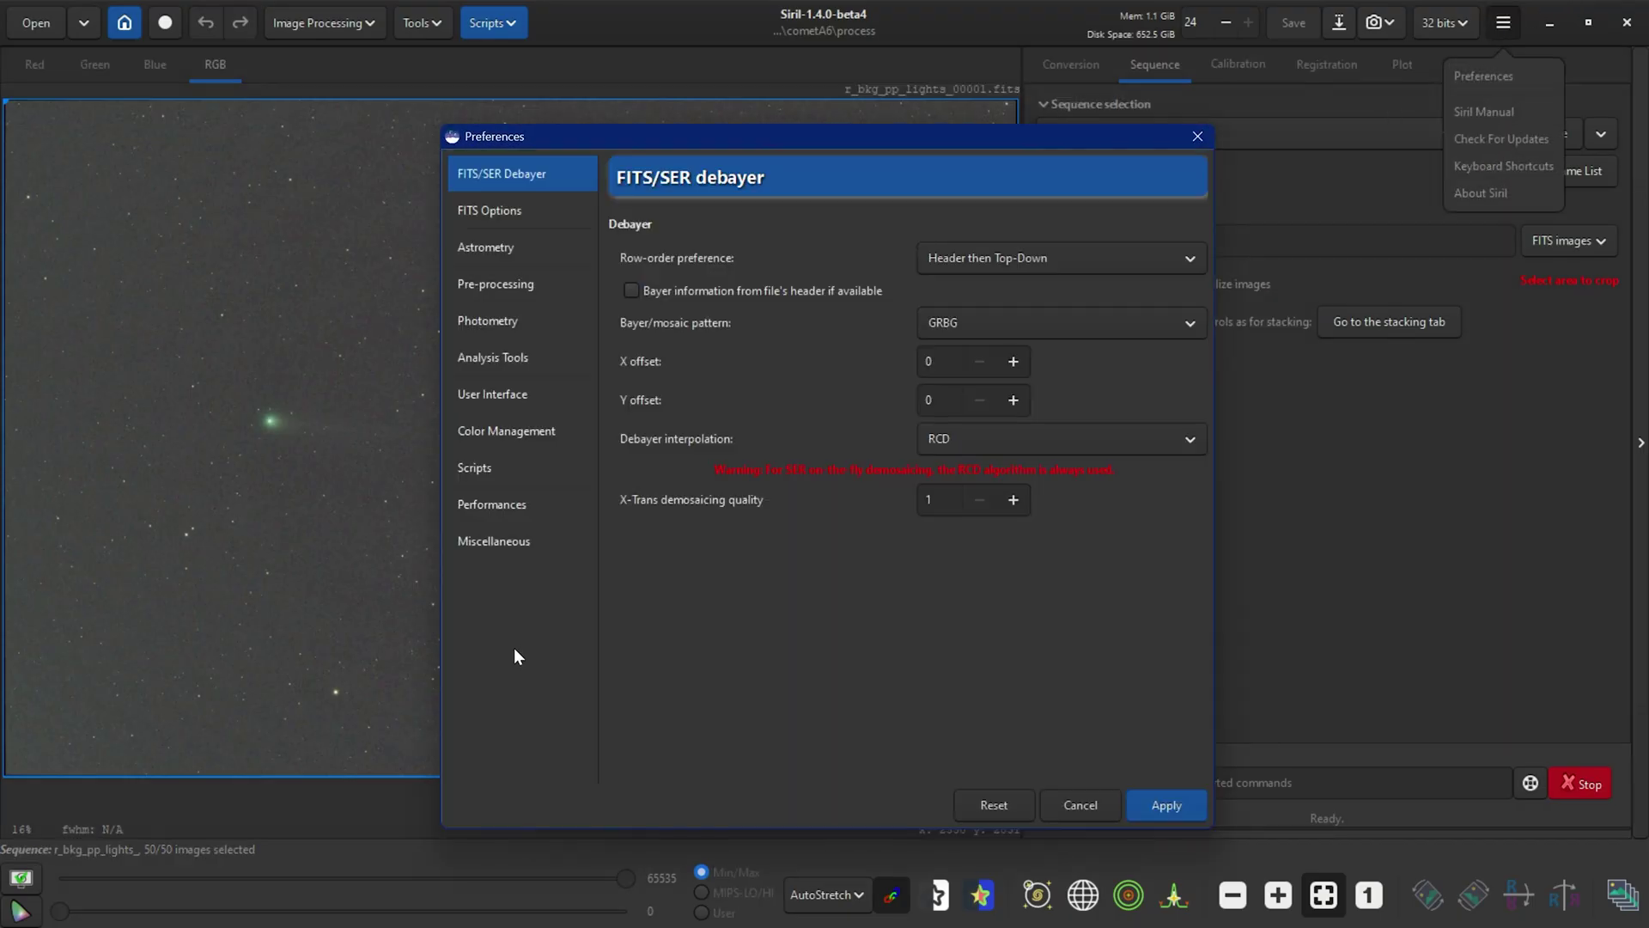
left_click(509, 538)
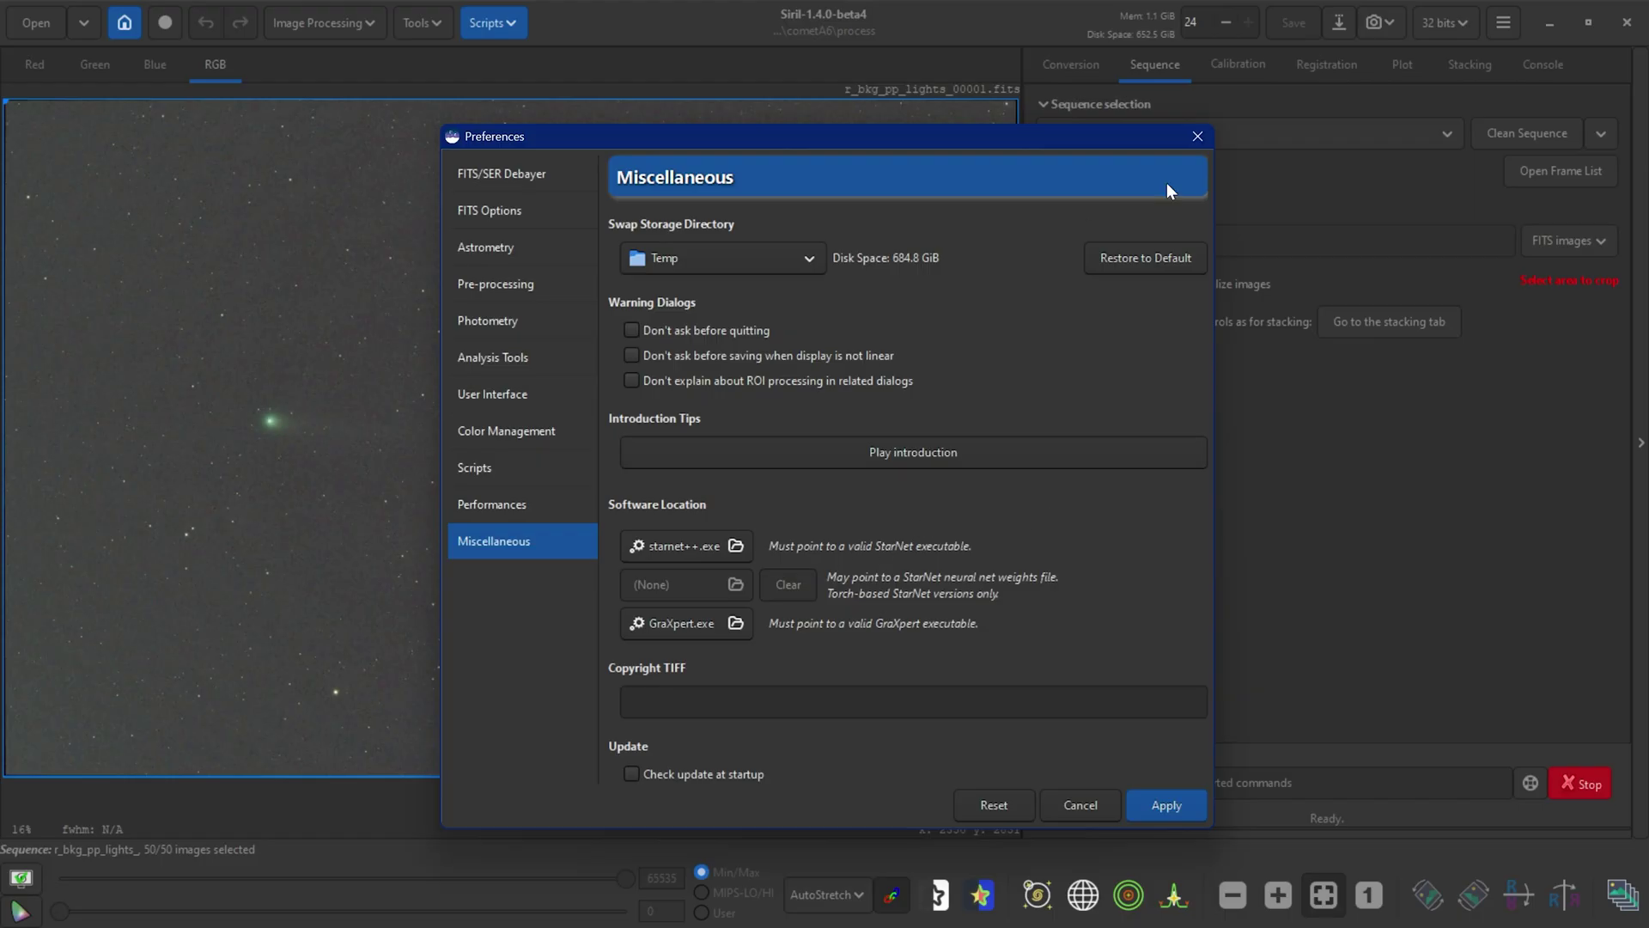
left_click(1198, 138)
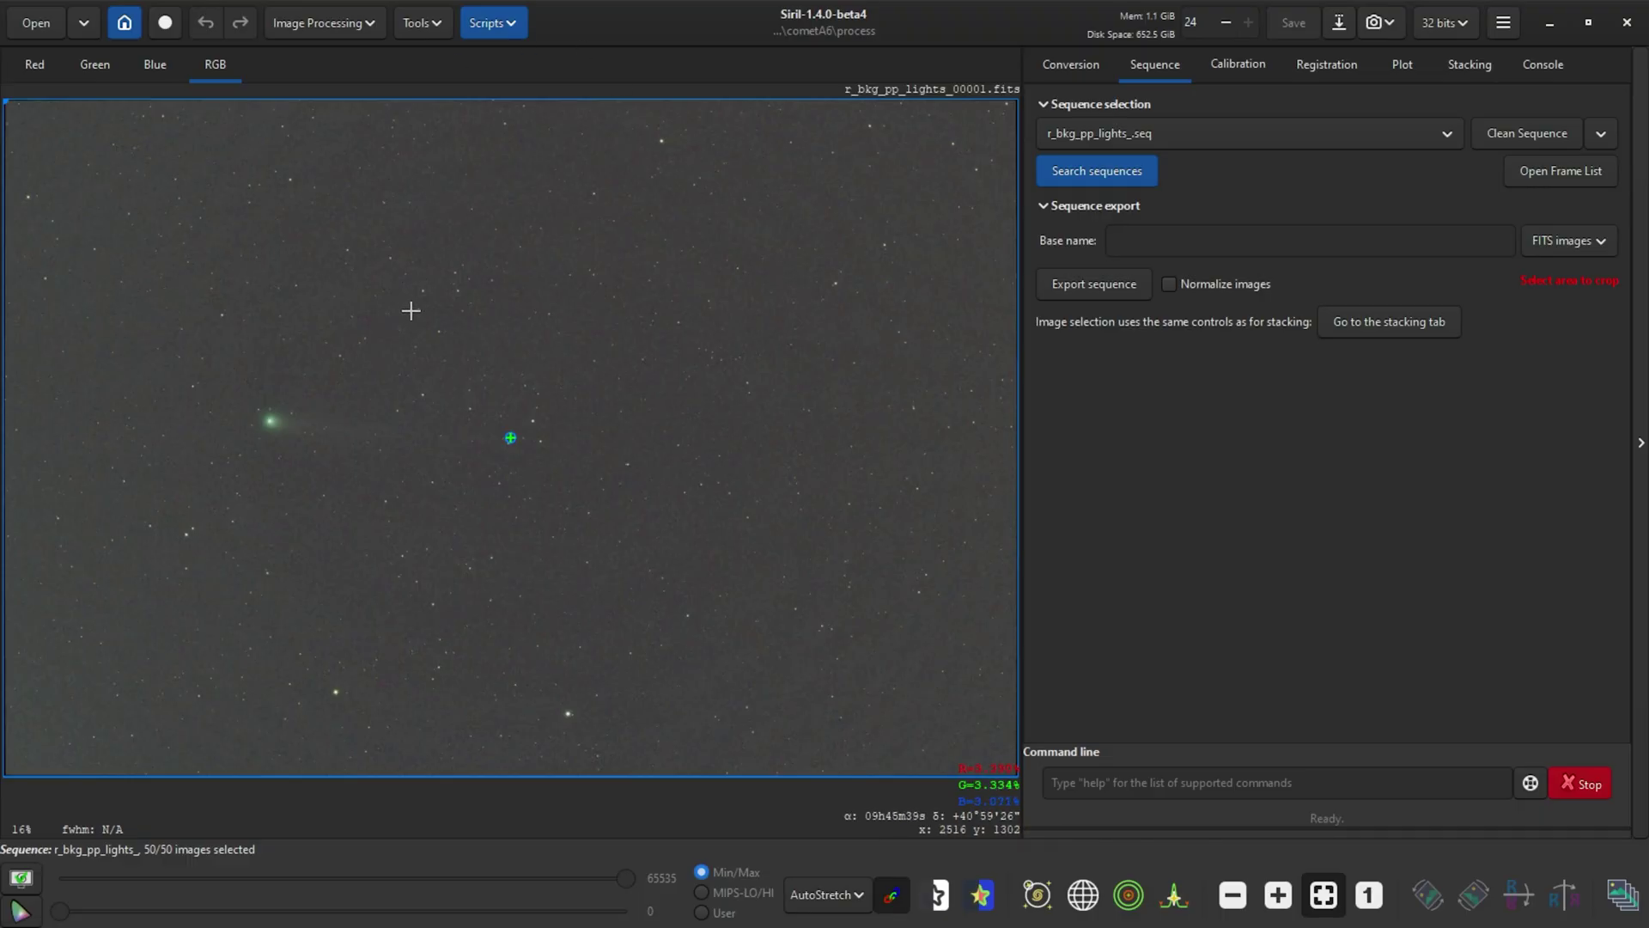
Run StarNet star removal on the whole sequence, with the Starless sequence opening afterwards.
left_click(355, 24)
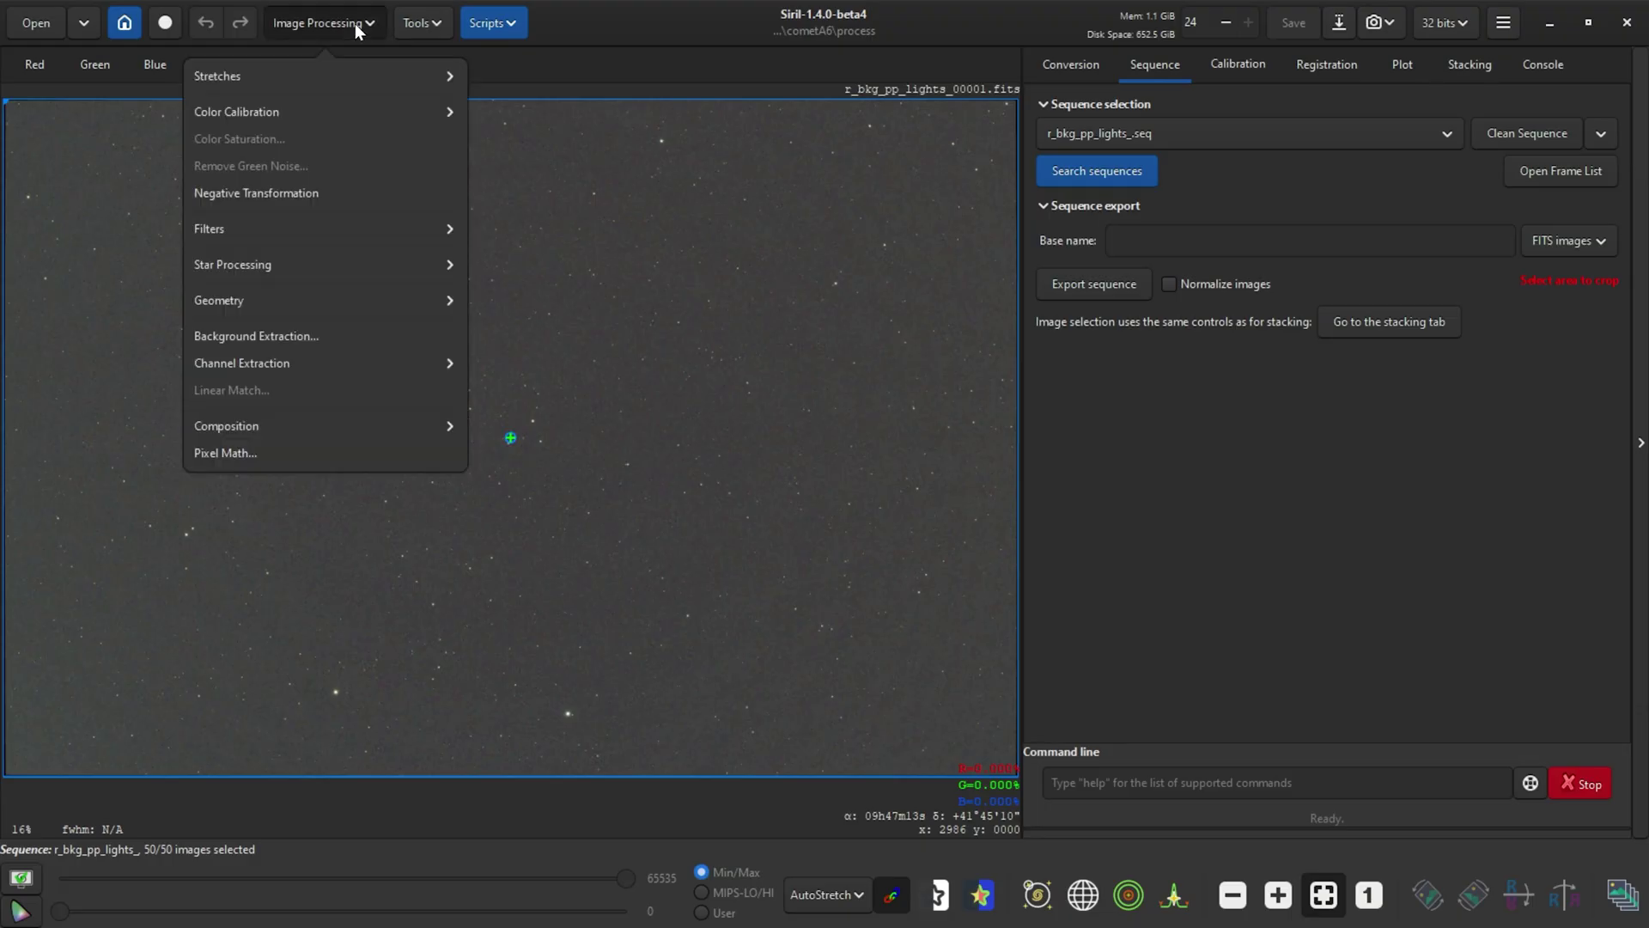
left_click(390, 264)
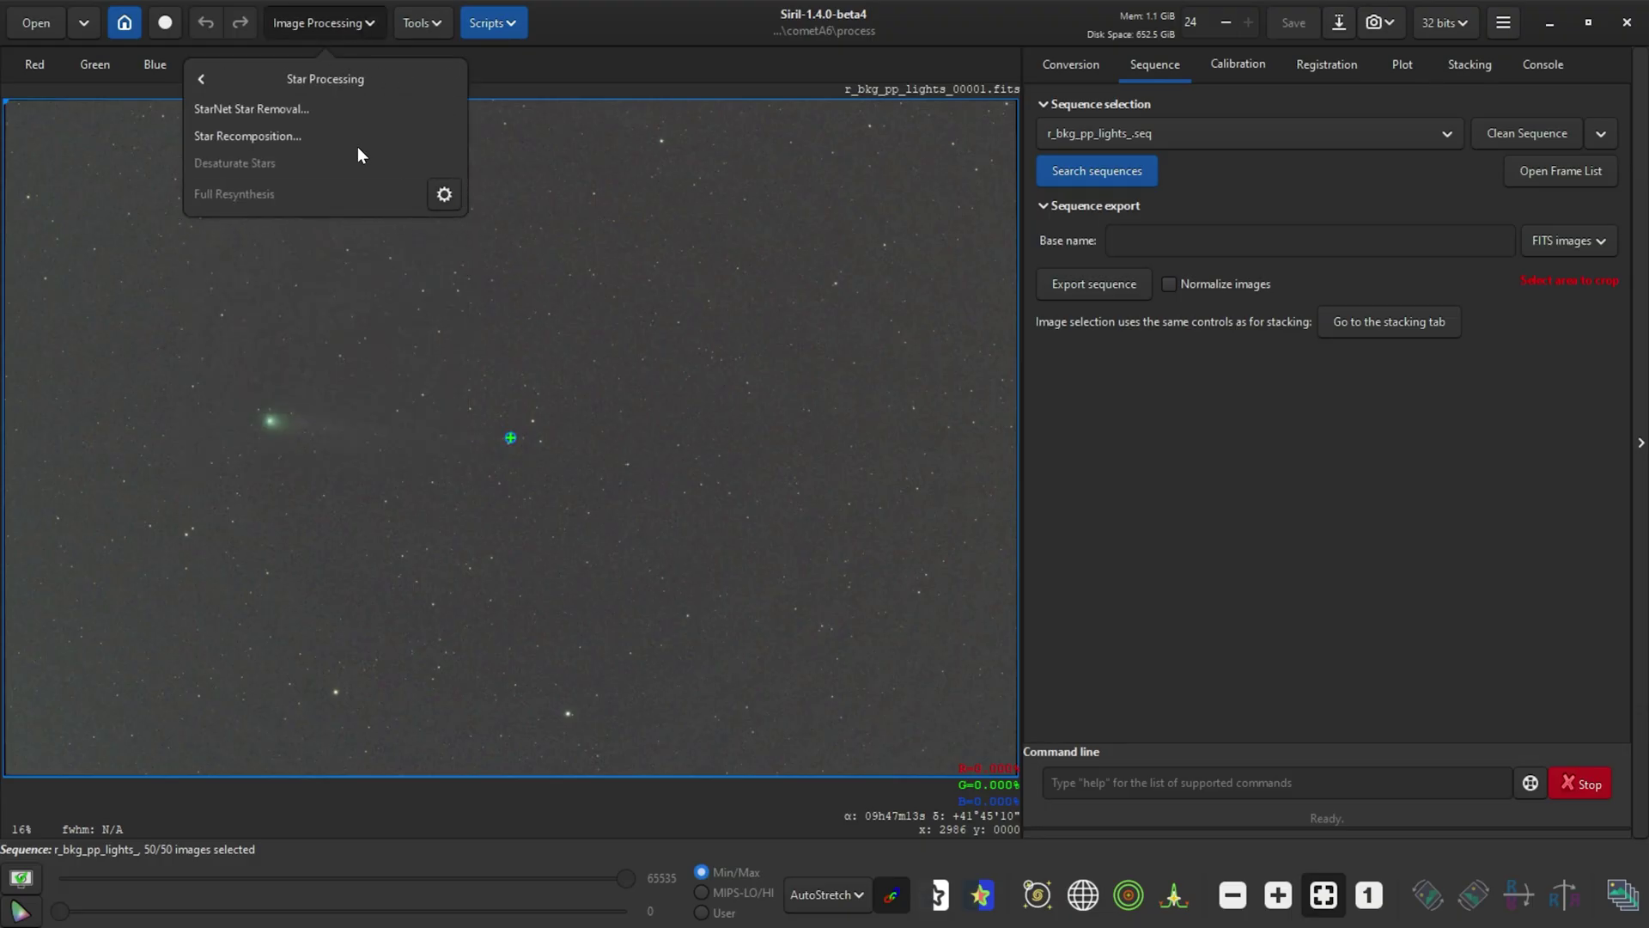
left_click(258, 111)
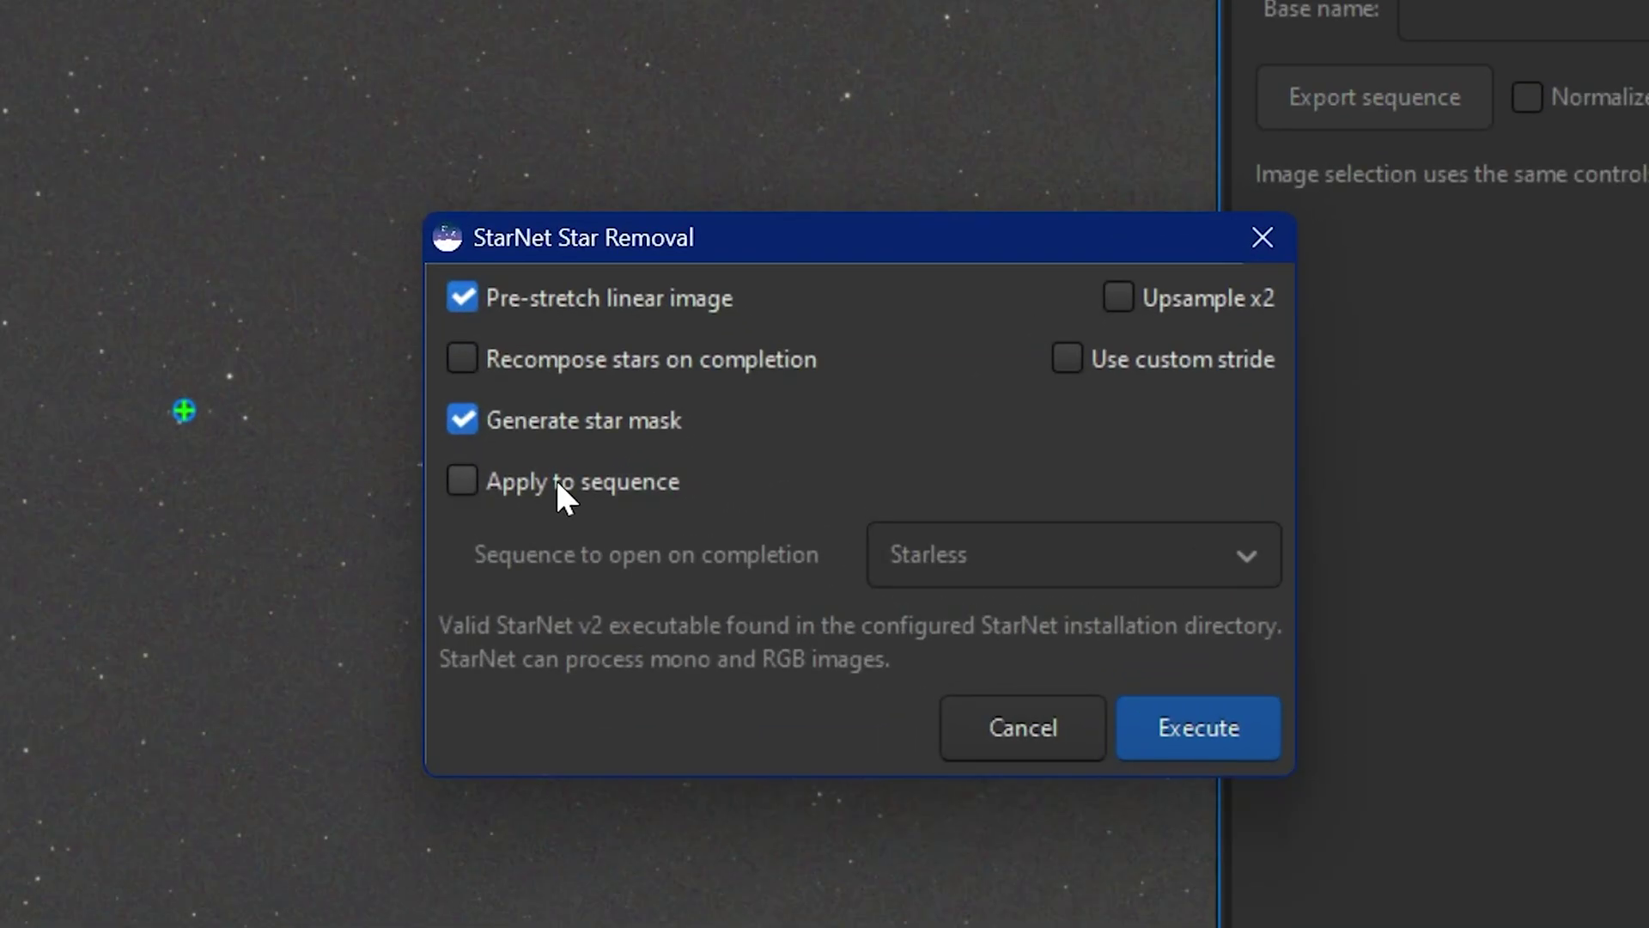
left_click(555, 481)
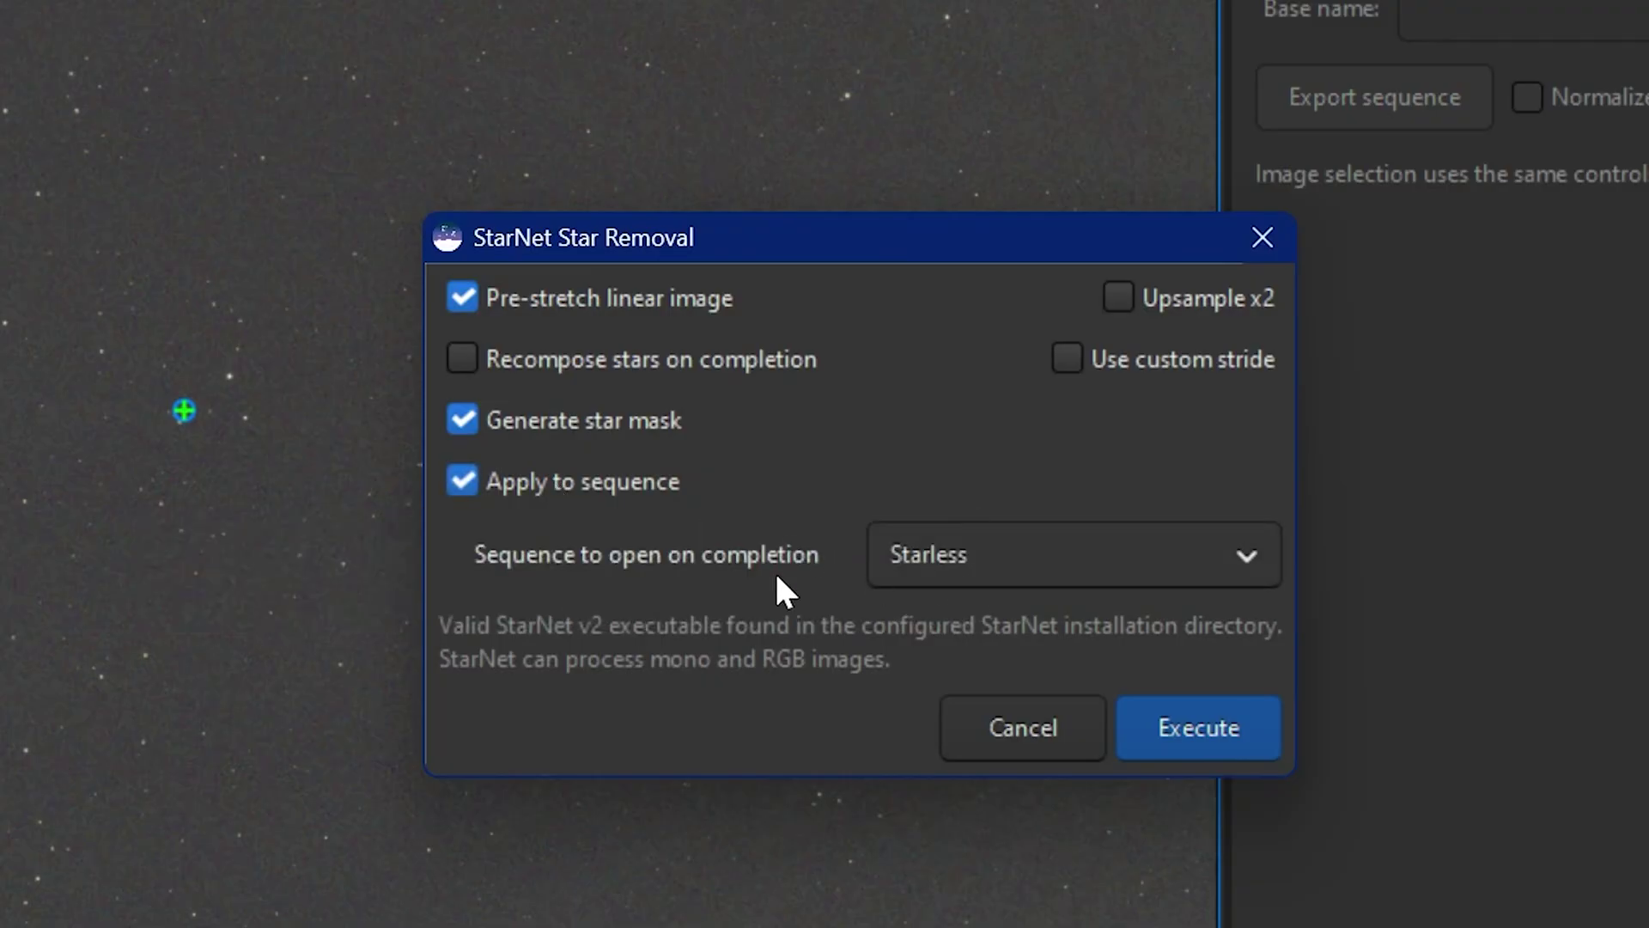
left_click(975, 550)
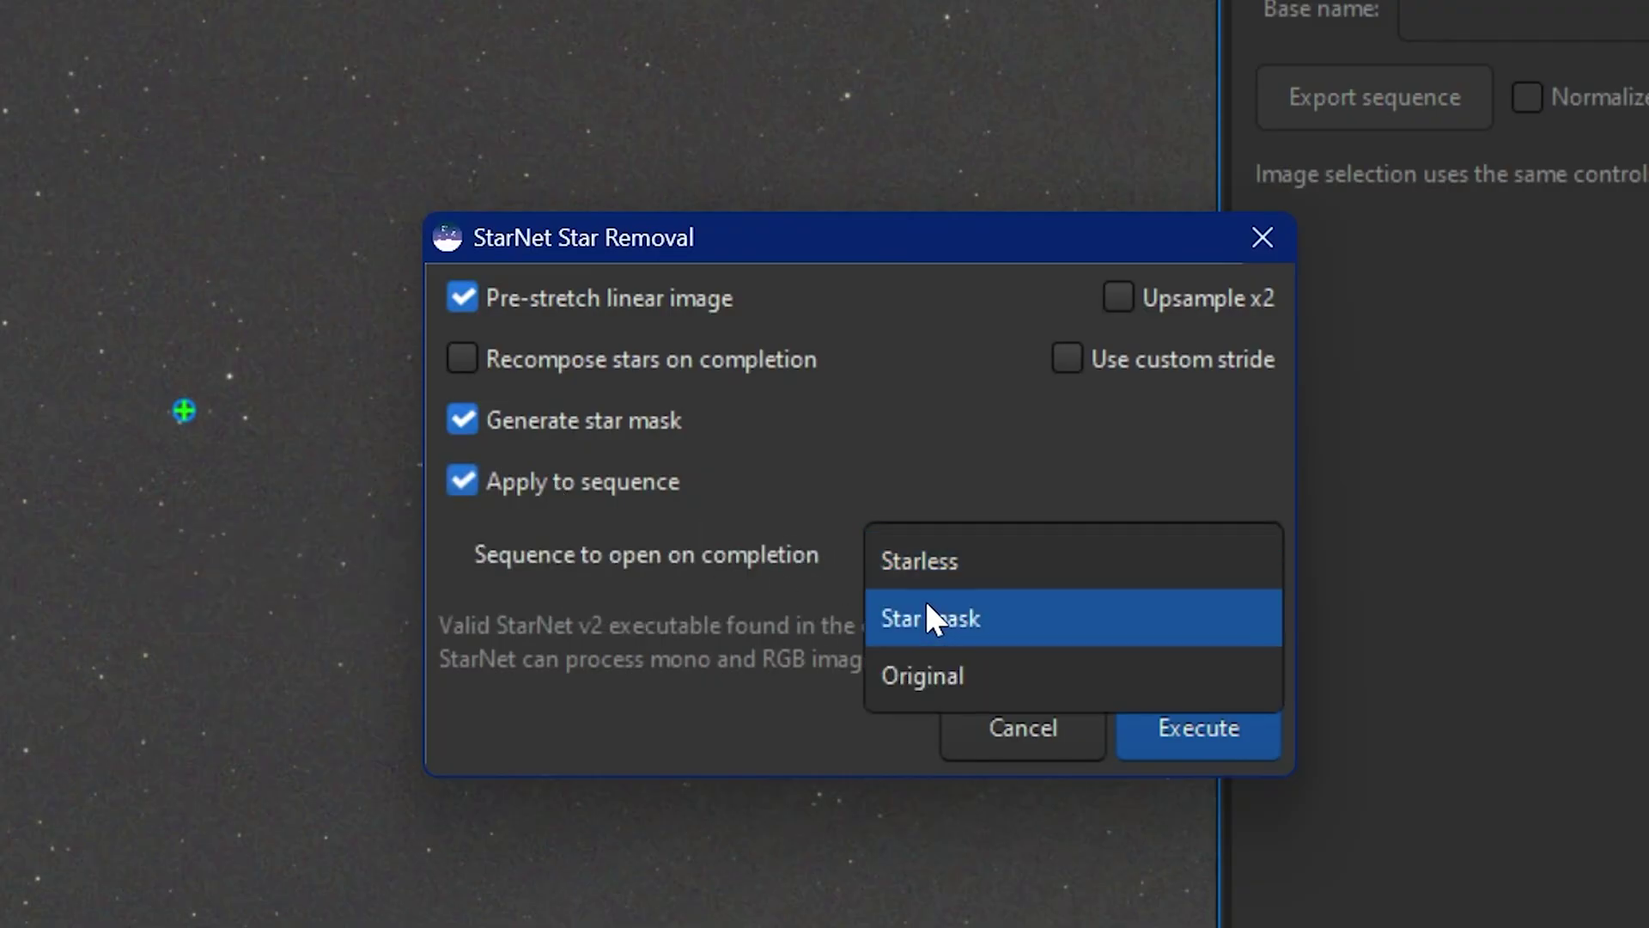
left_click(733, 565)
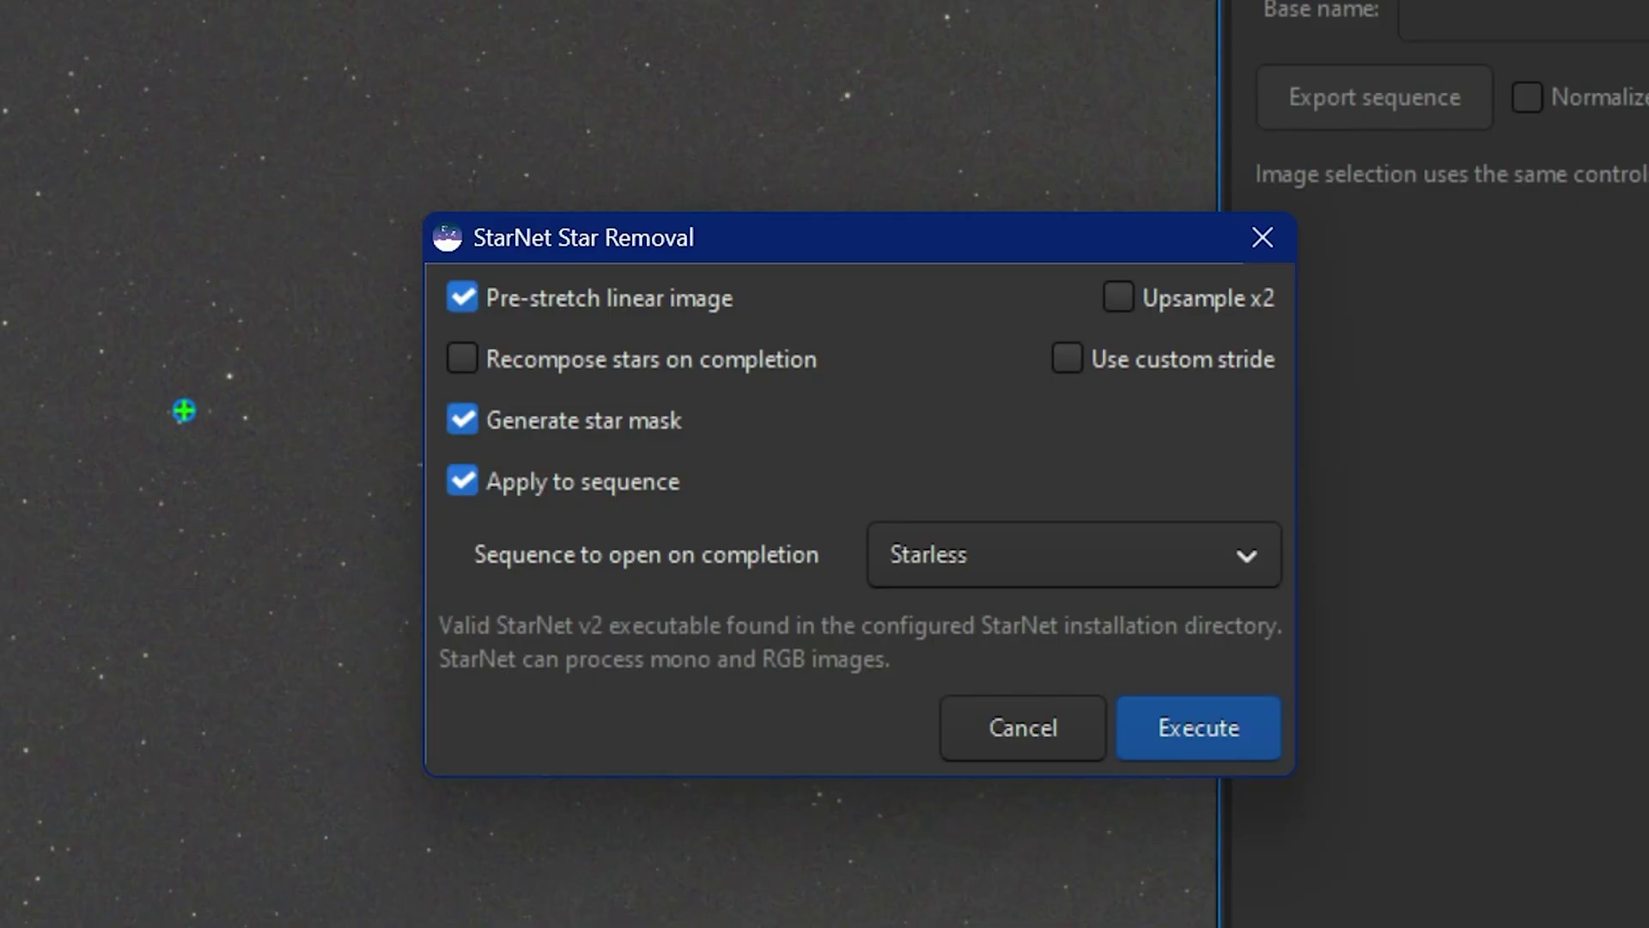
left_click(1185, 734)
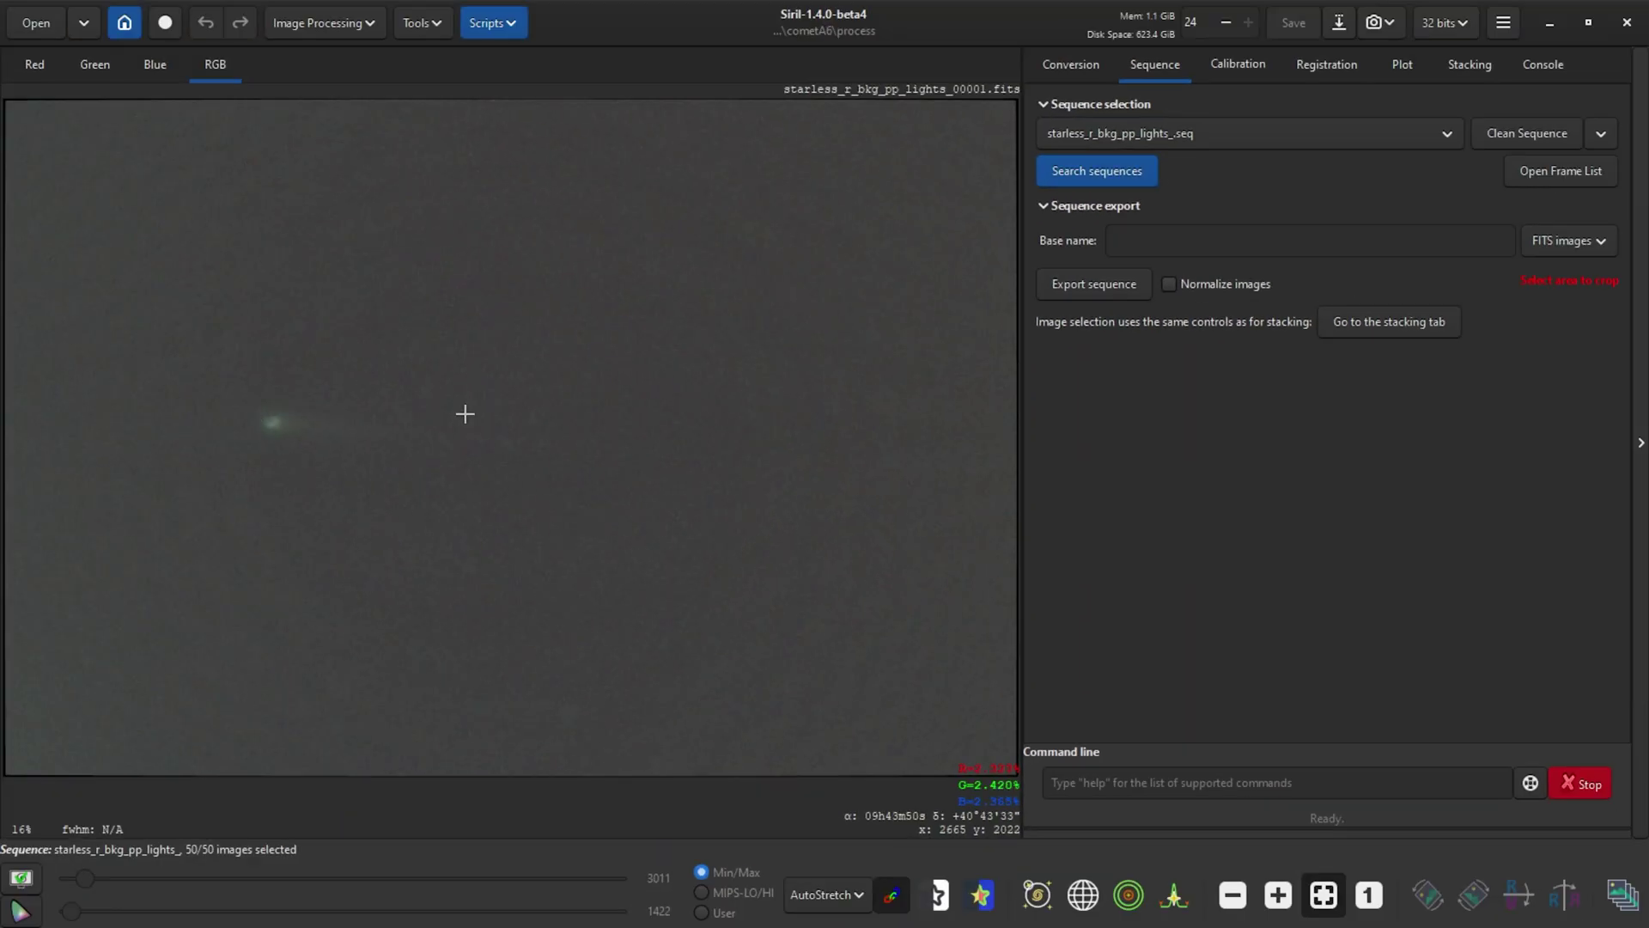
Preview the star mask sequence, then reload the starless sequence.
left_click(1105, 133)
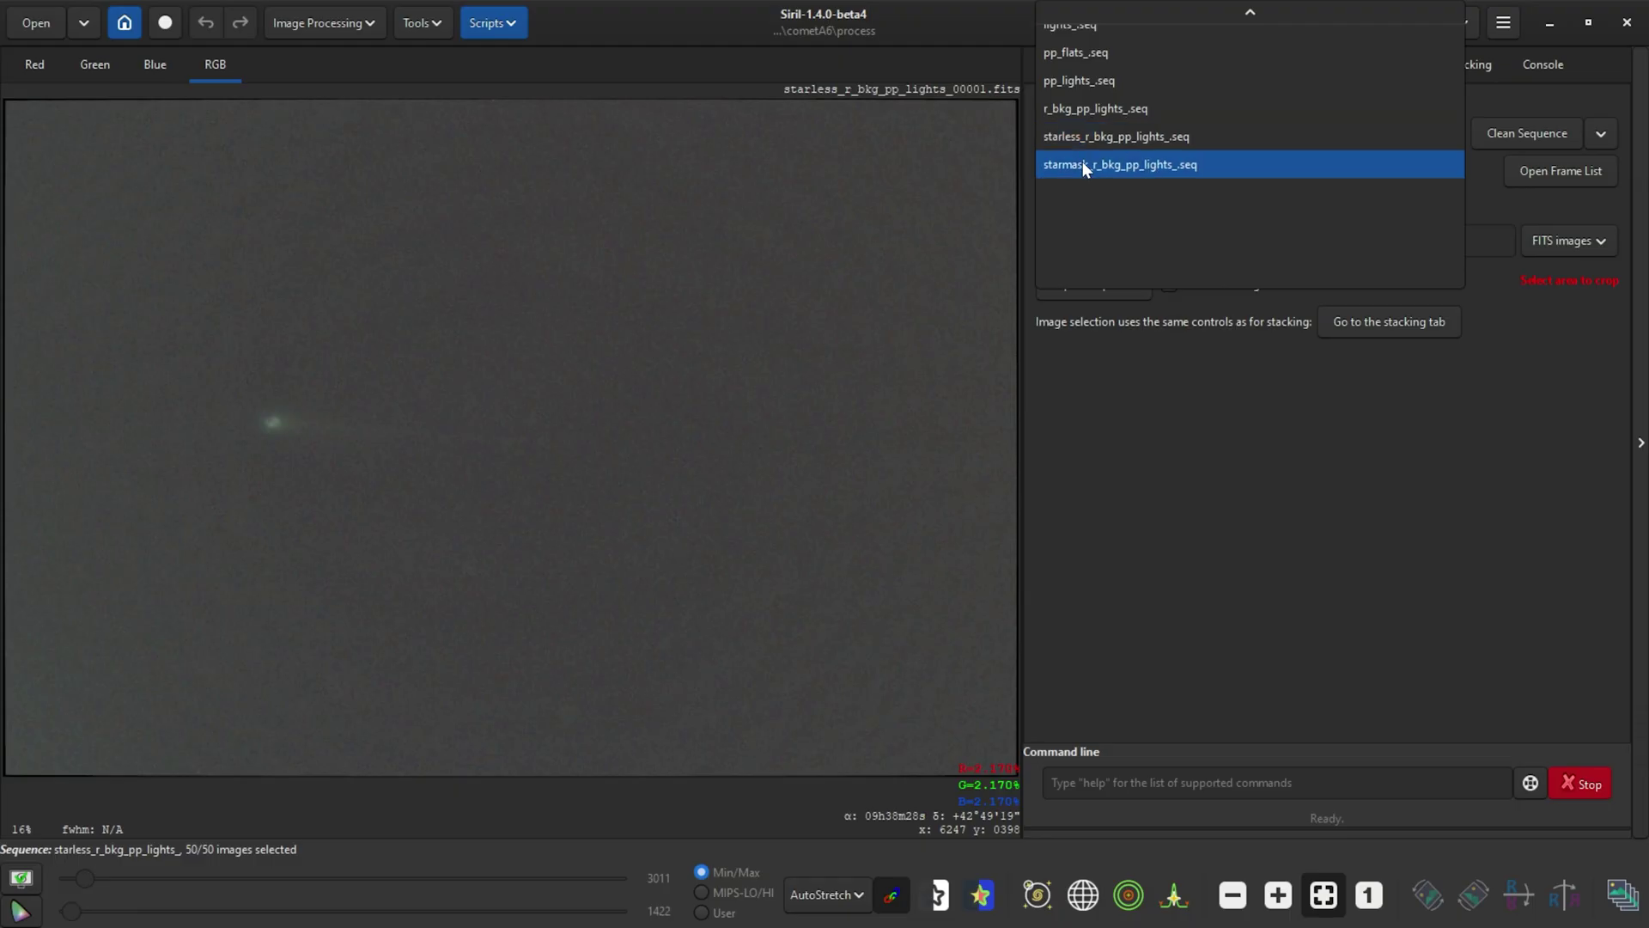
left_click(1083, 163)
left_click(1095, 135)
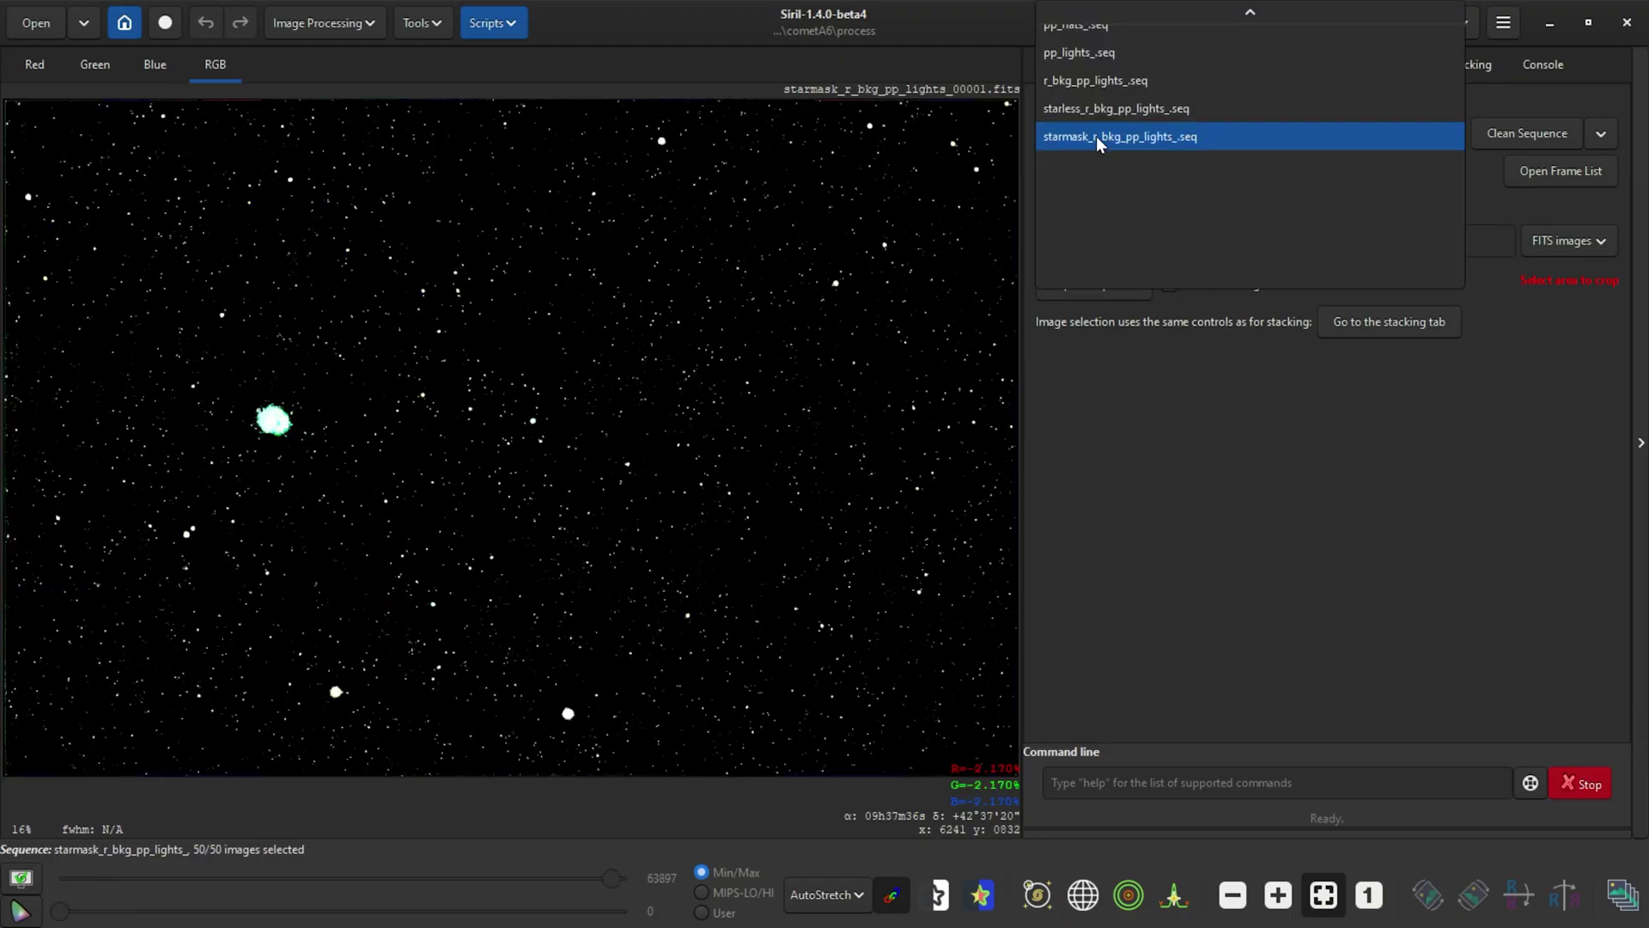
left_click(1101, 124)
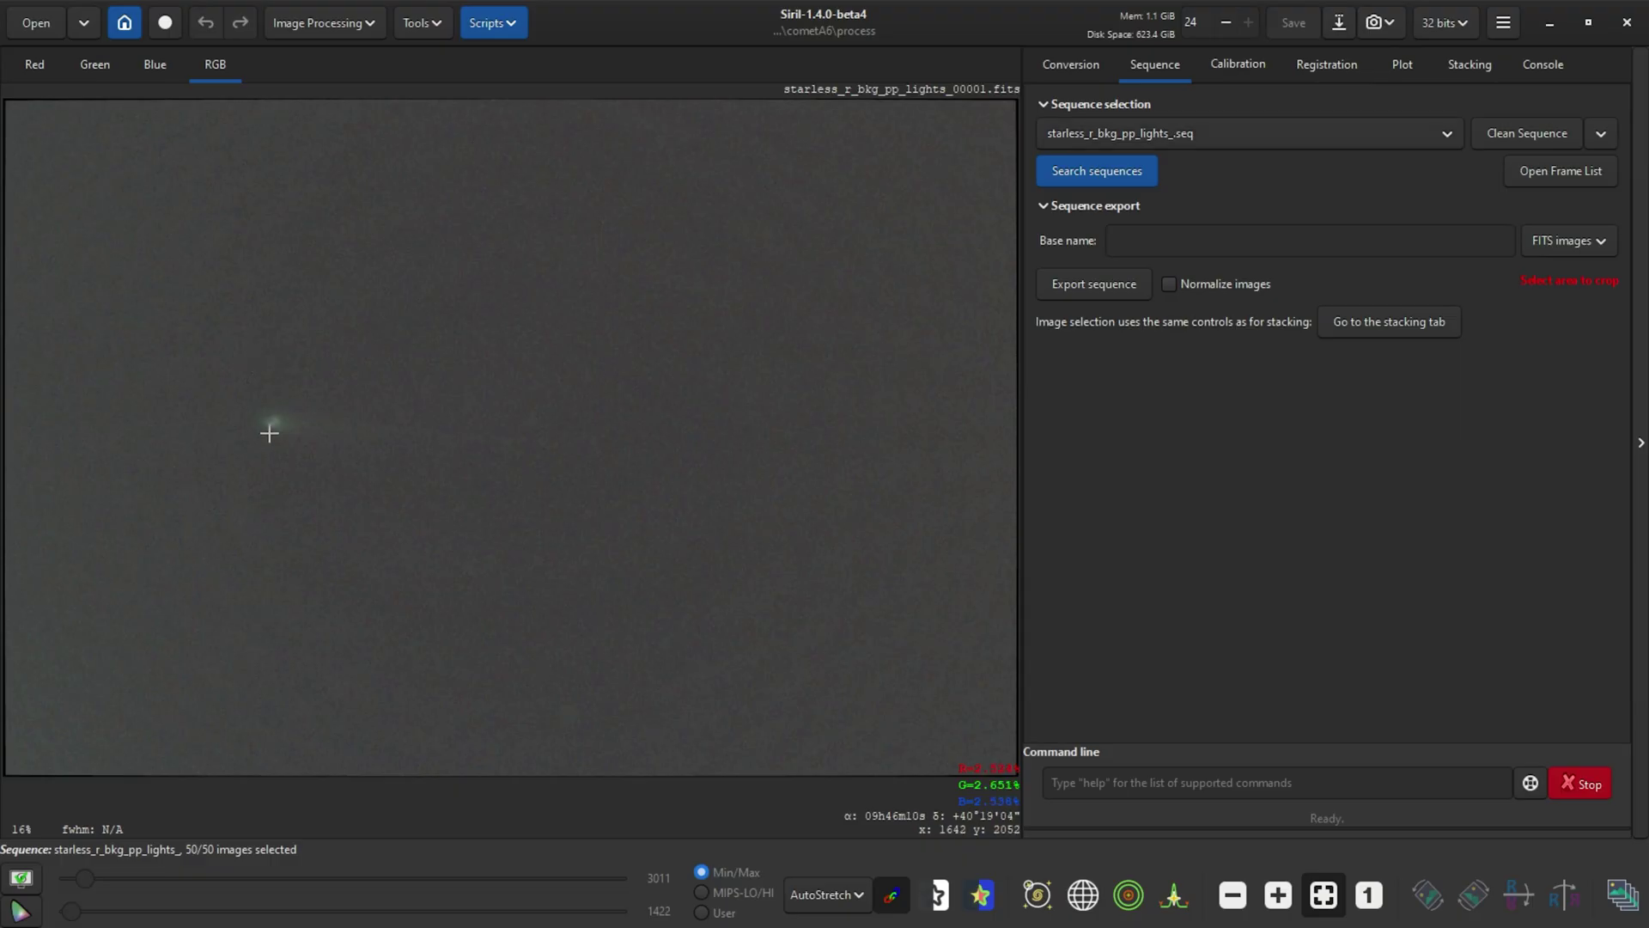
Browse starless frames 6, 9, 11 and 12, then return to frame 1.
left_click(1550, 178)
left_click(572, 451)
left_click(587, 518)
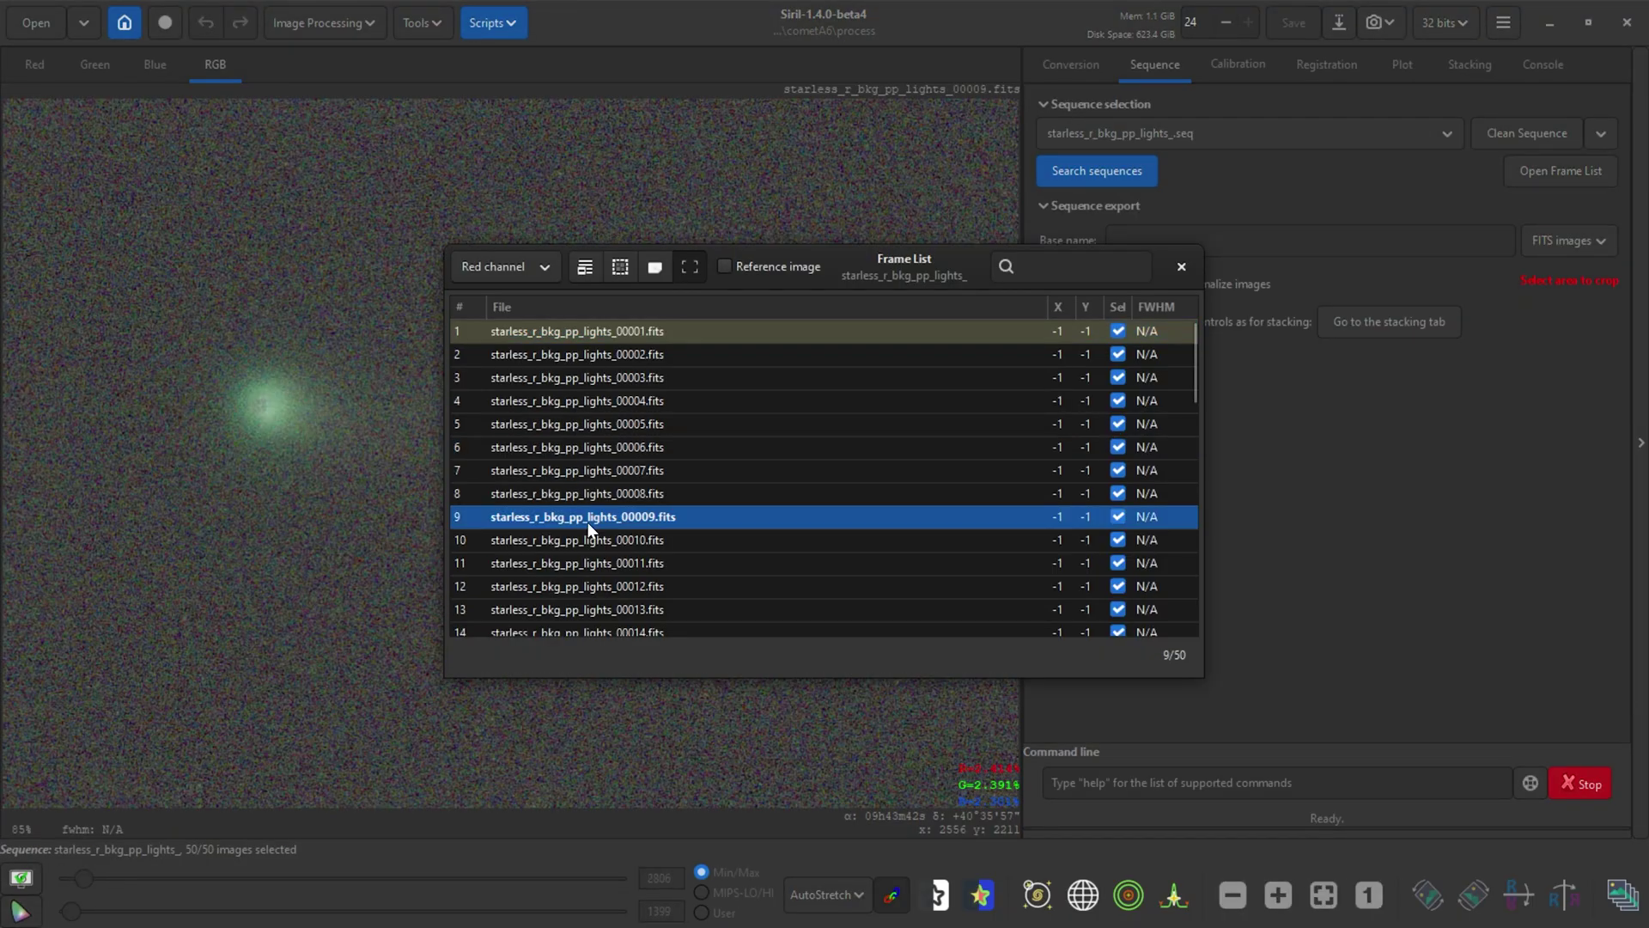
left_click(579, 565)
left_click(579, 589)
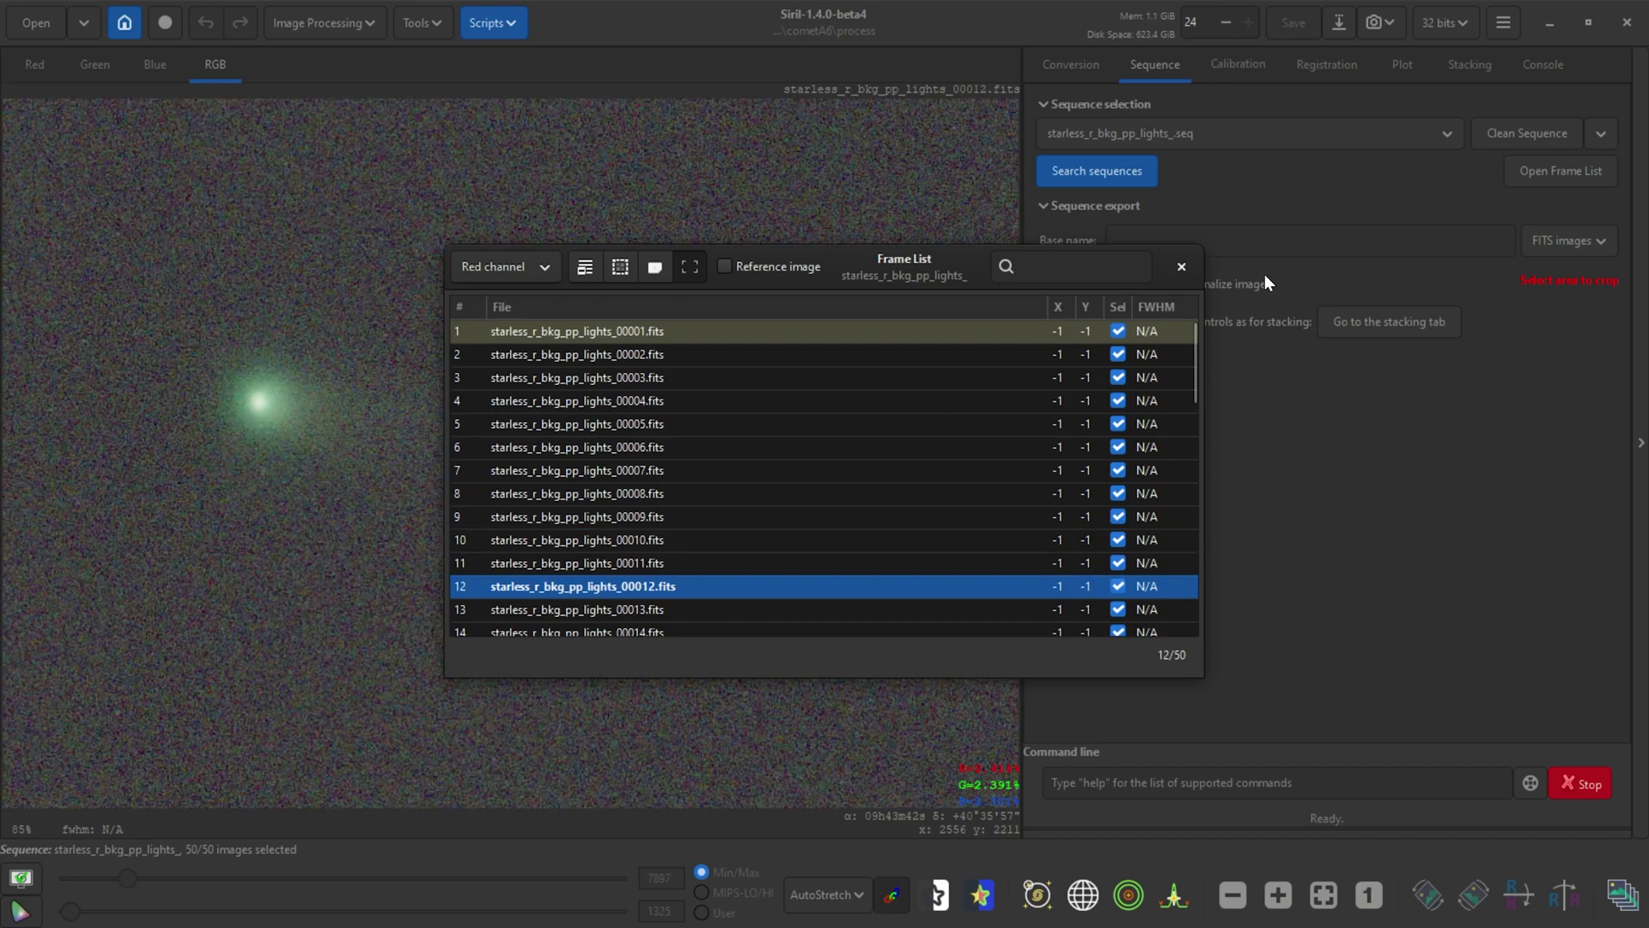
left_click(1184, 267)
left_click(1560, 171)
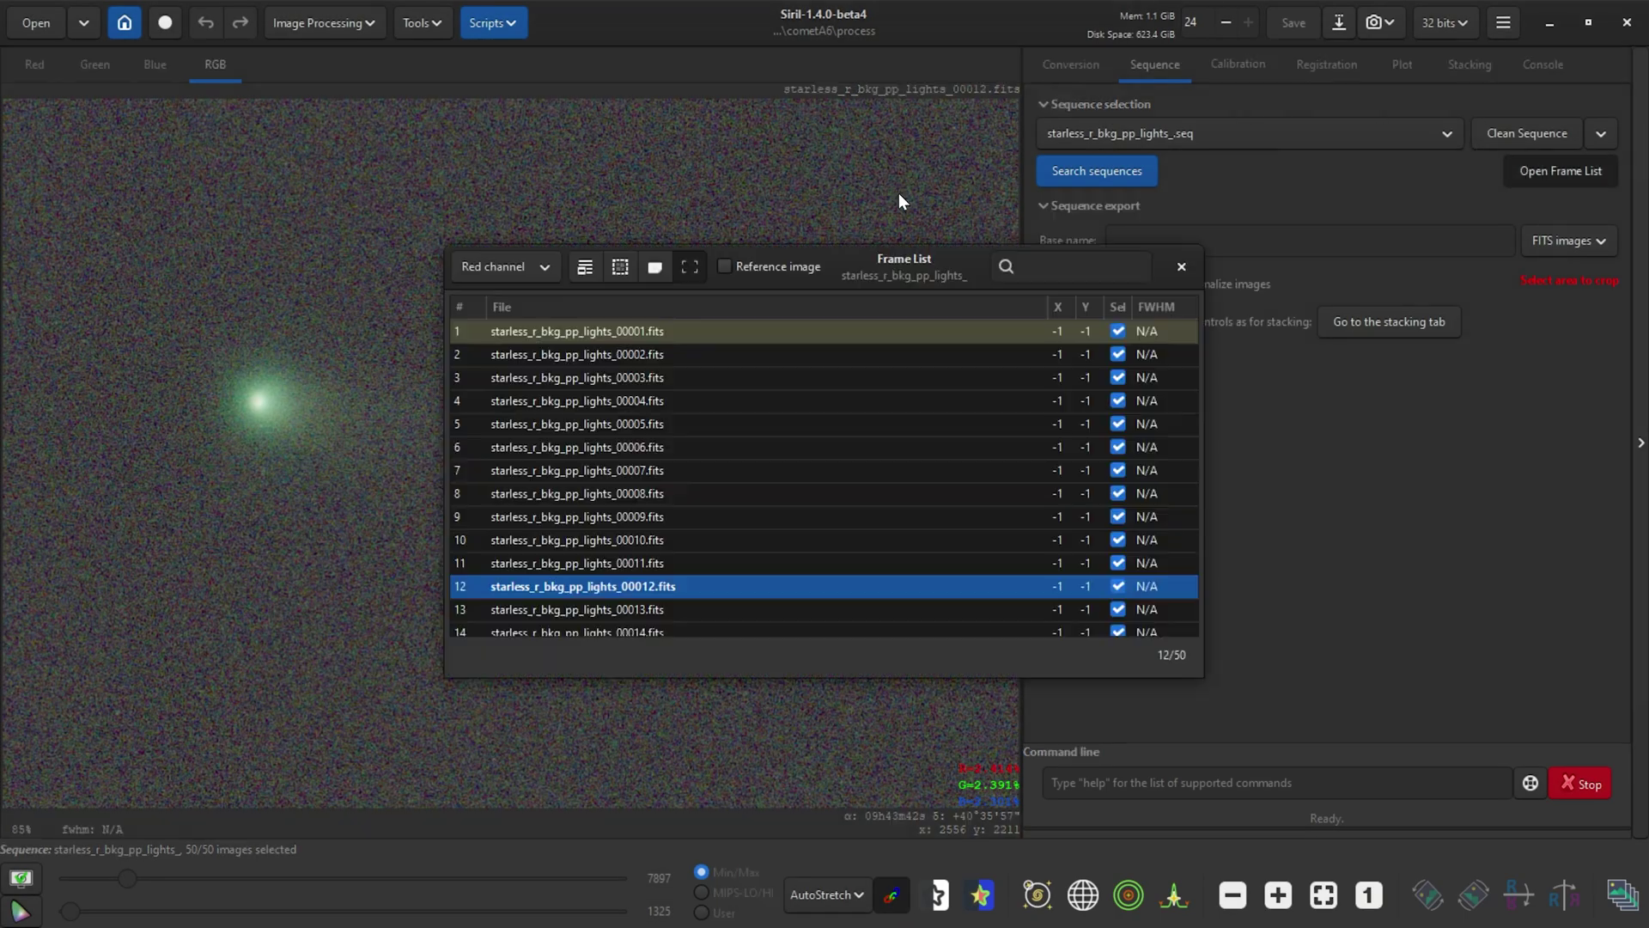
left_click(512, 331)
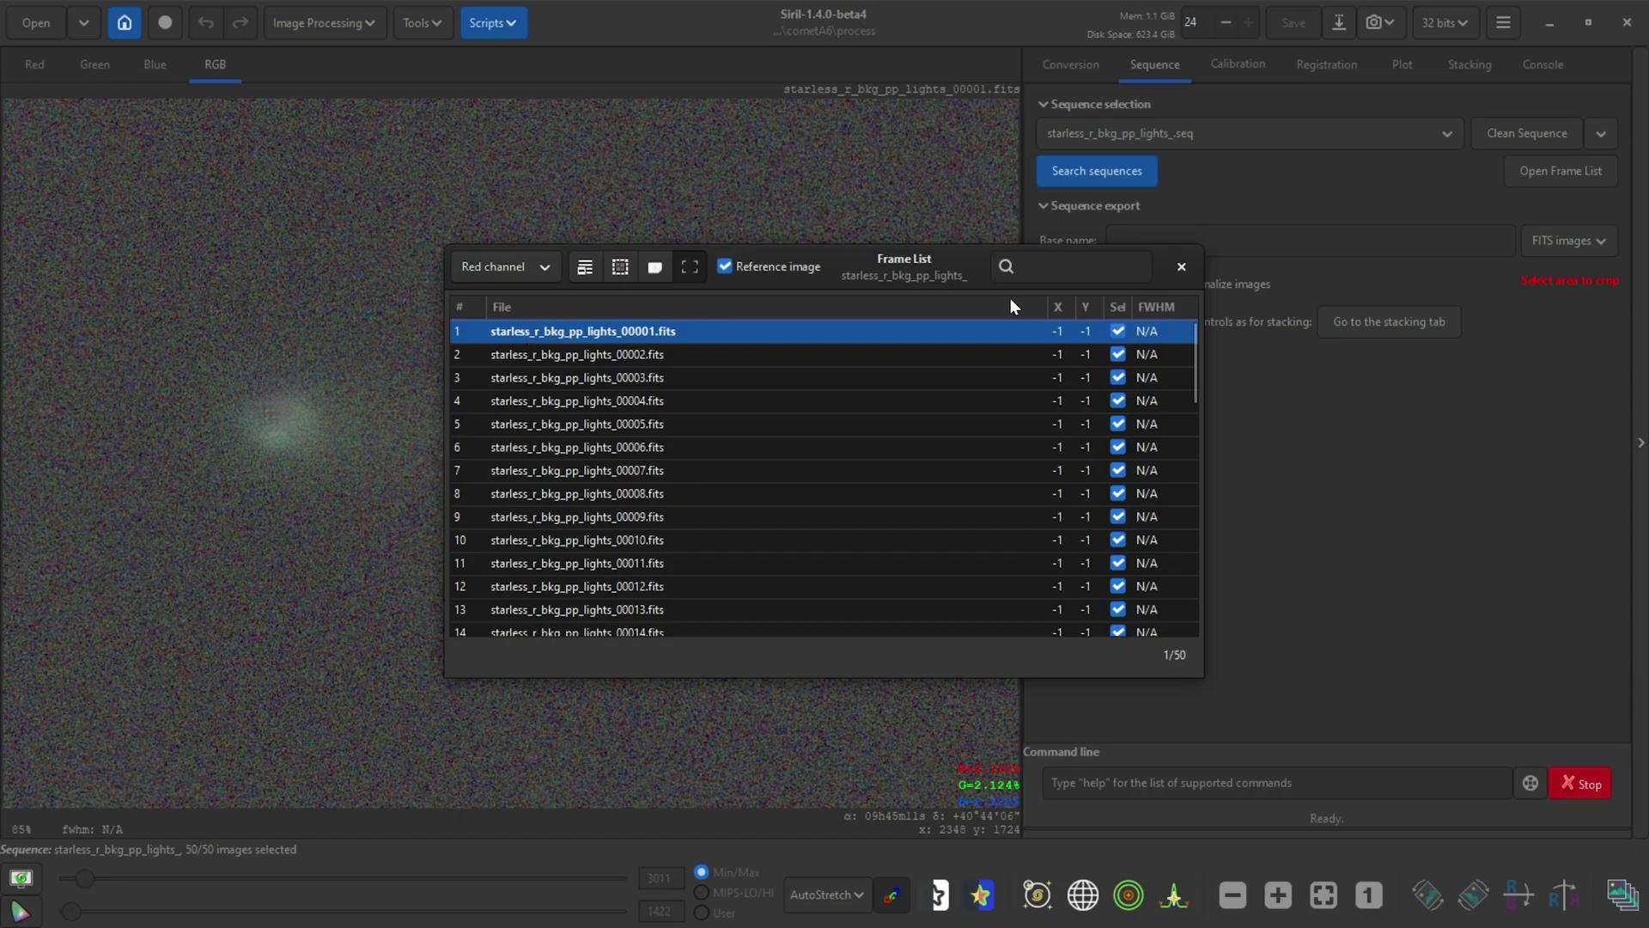
left_click(1182, 268)
left_click(1312, 71)
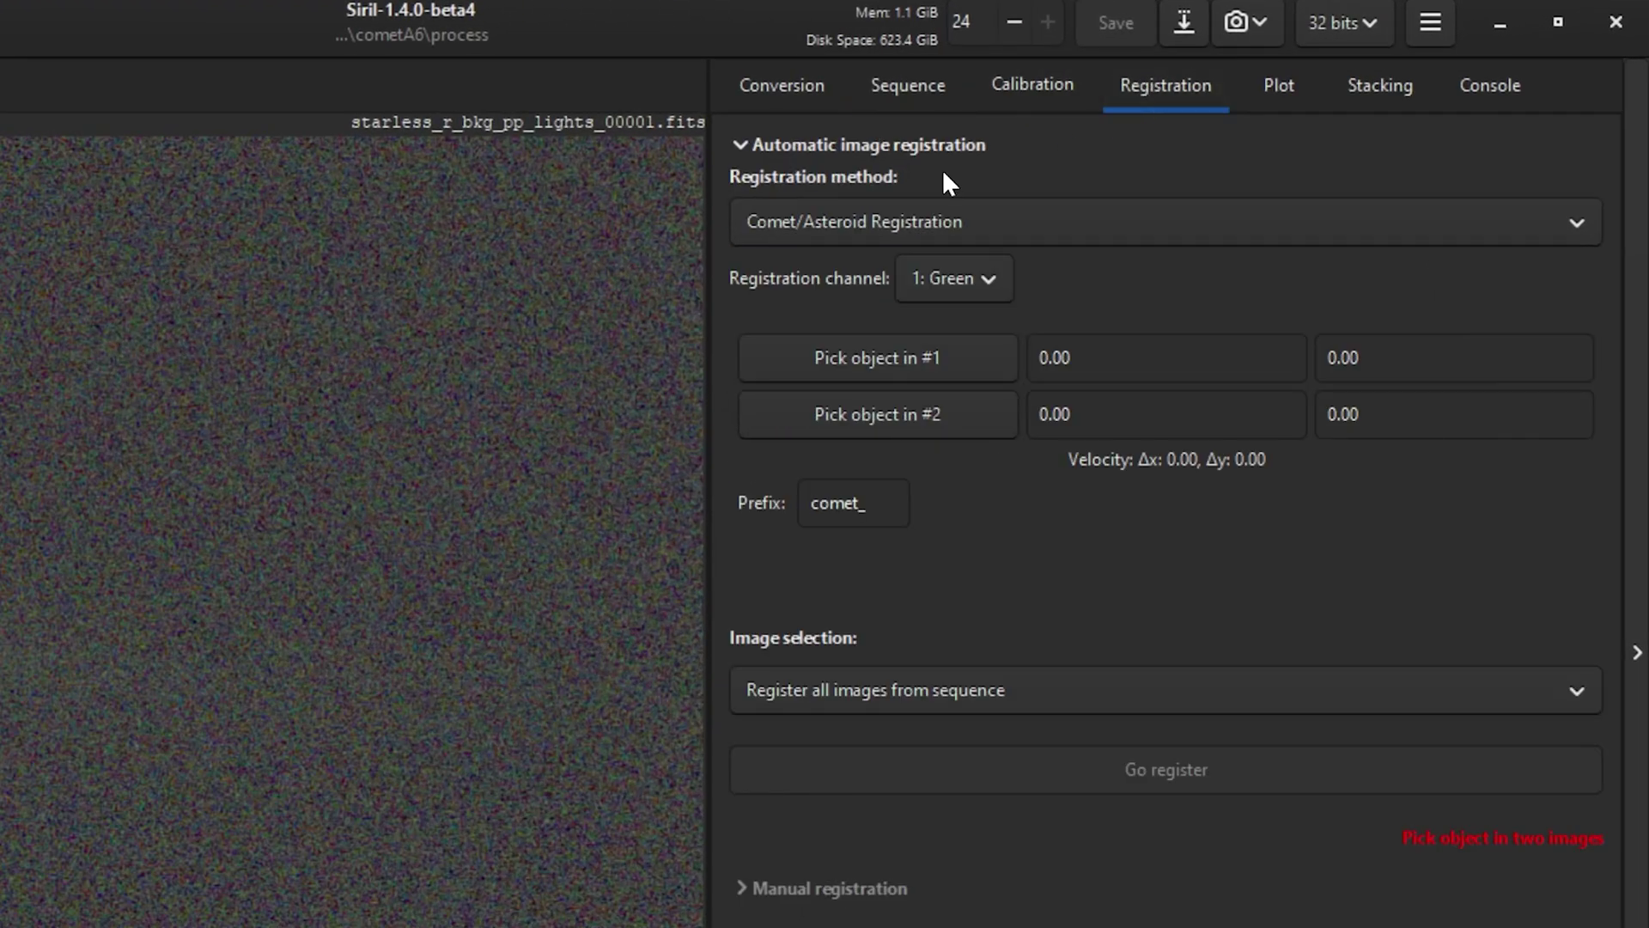
Choose Comet/Asteroid Registration and record the comet core's position in frame 1.
left_click(774, 222)
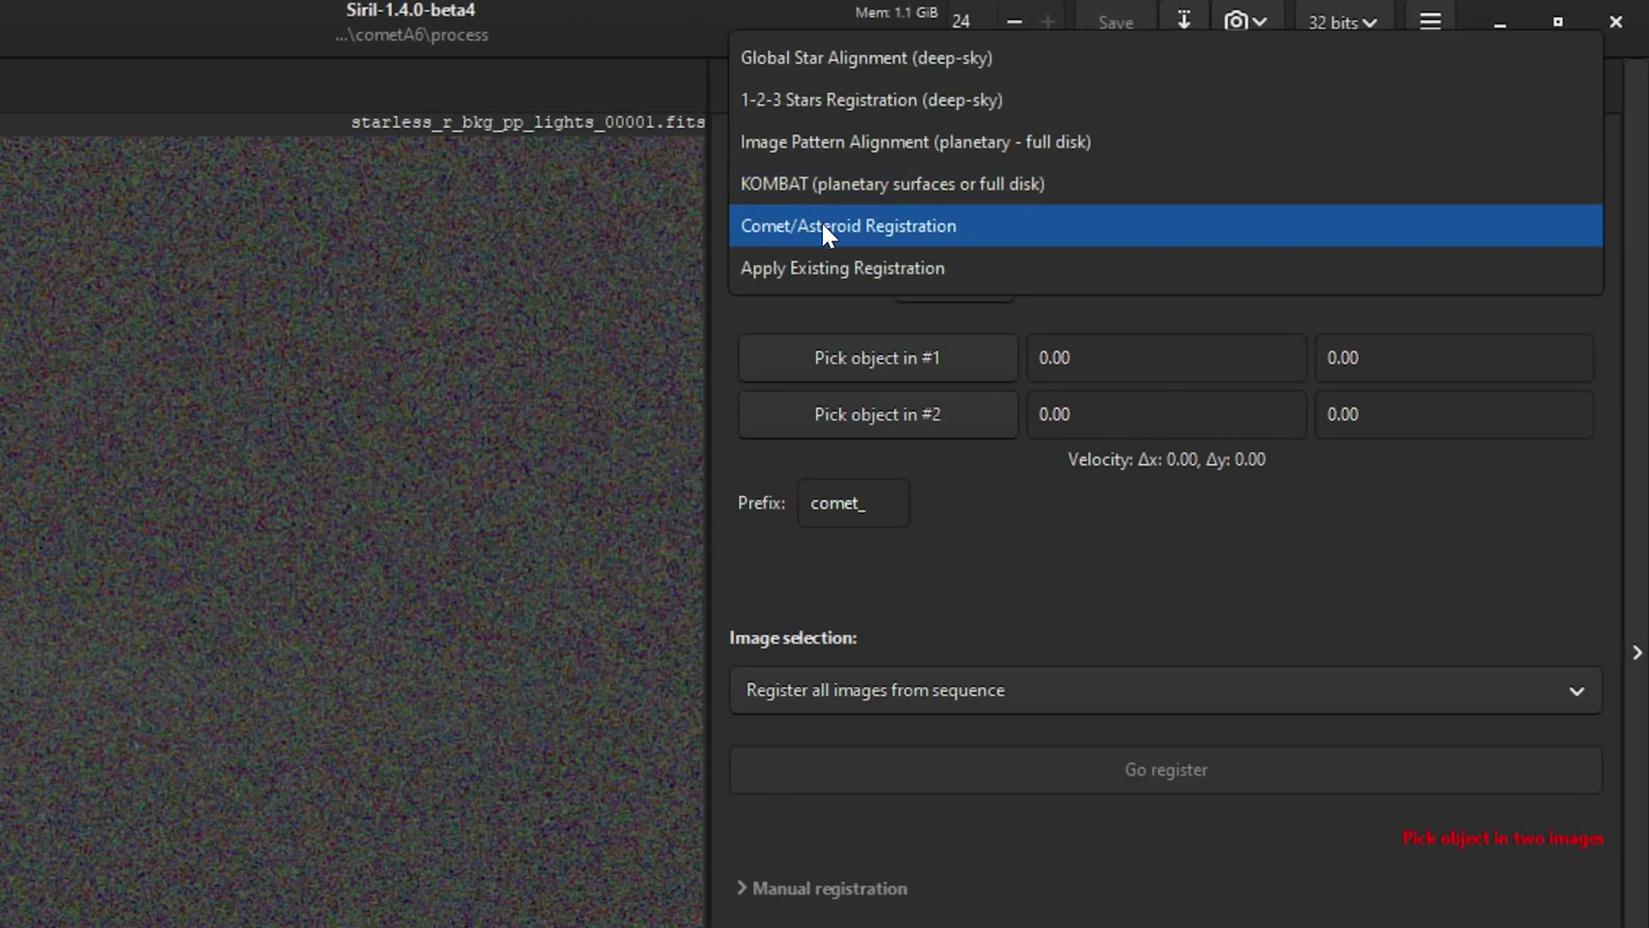
left_click(859, 225)
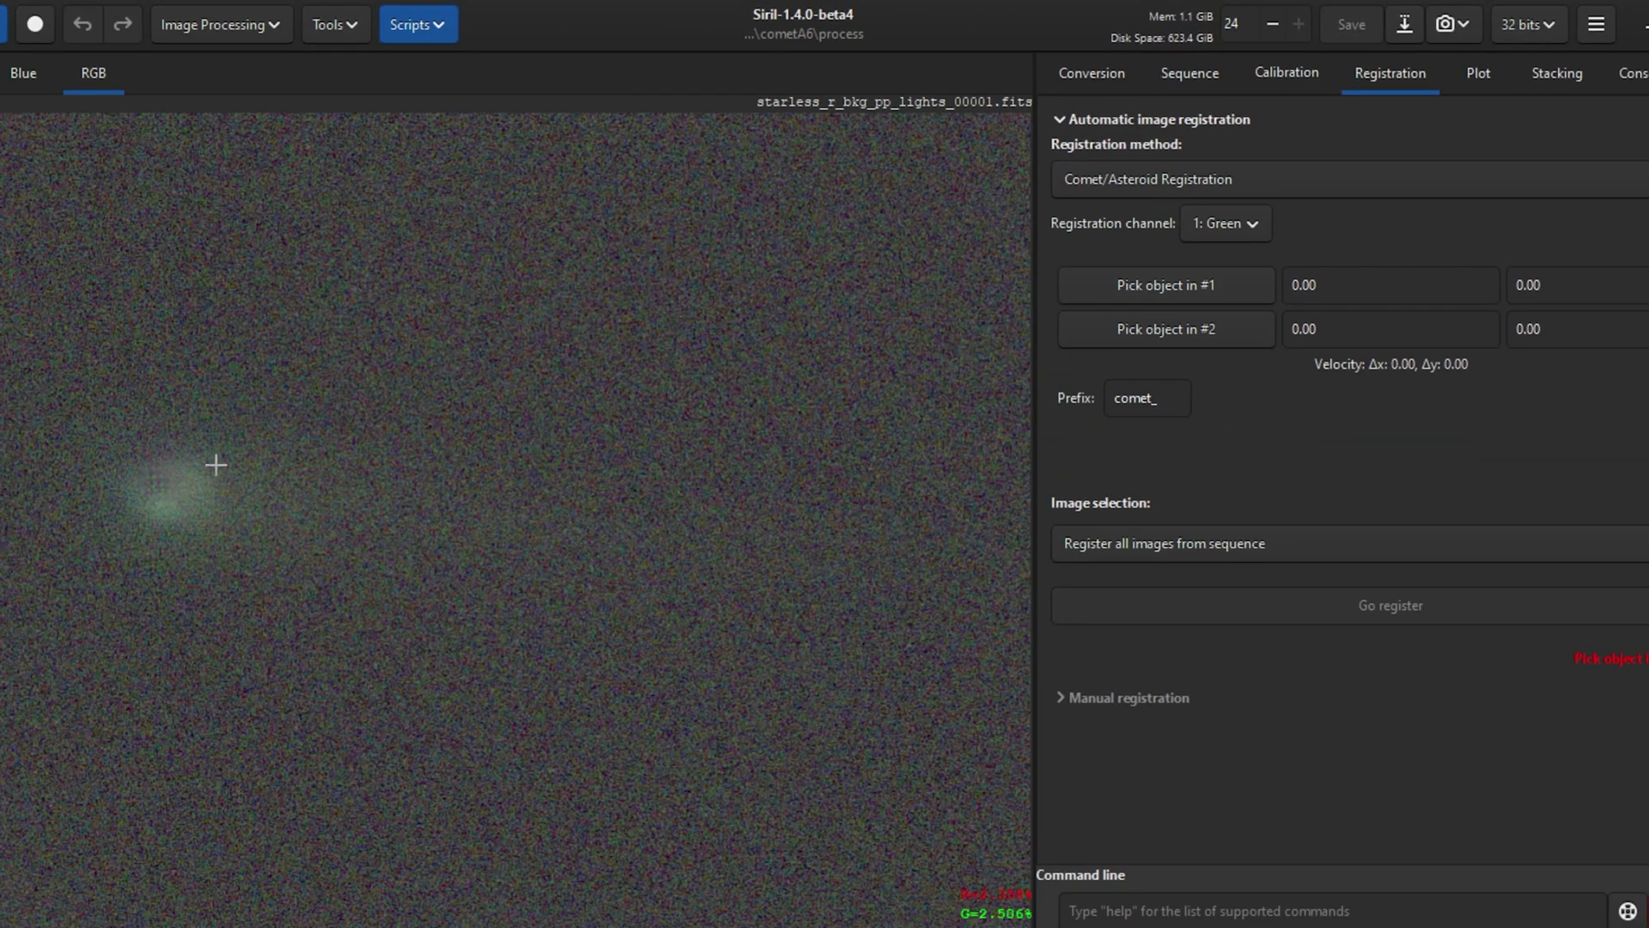
mouse_move(147, 478)
left_mouse_down()
mouse_move(192, 508)
mouse_move(161, 493)
left_mouse_up()
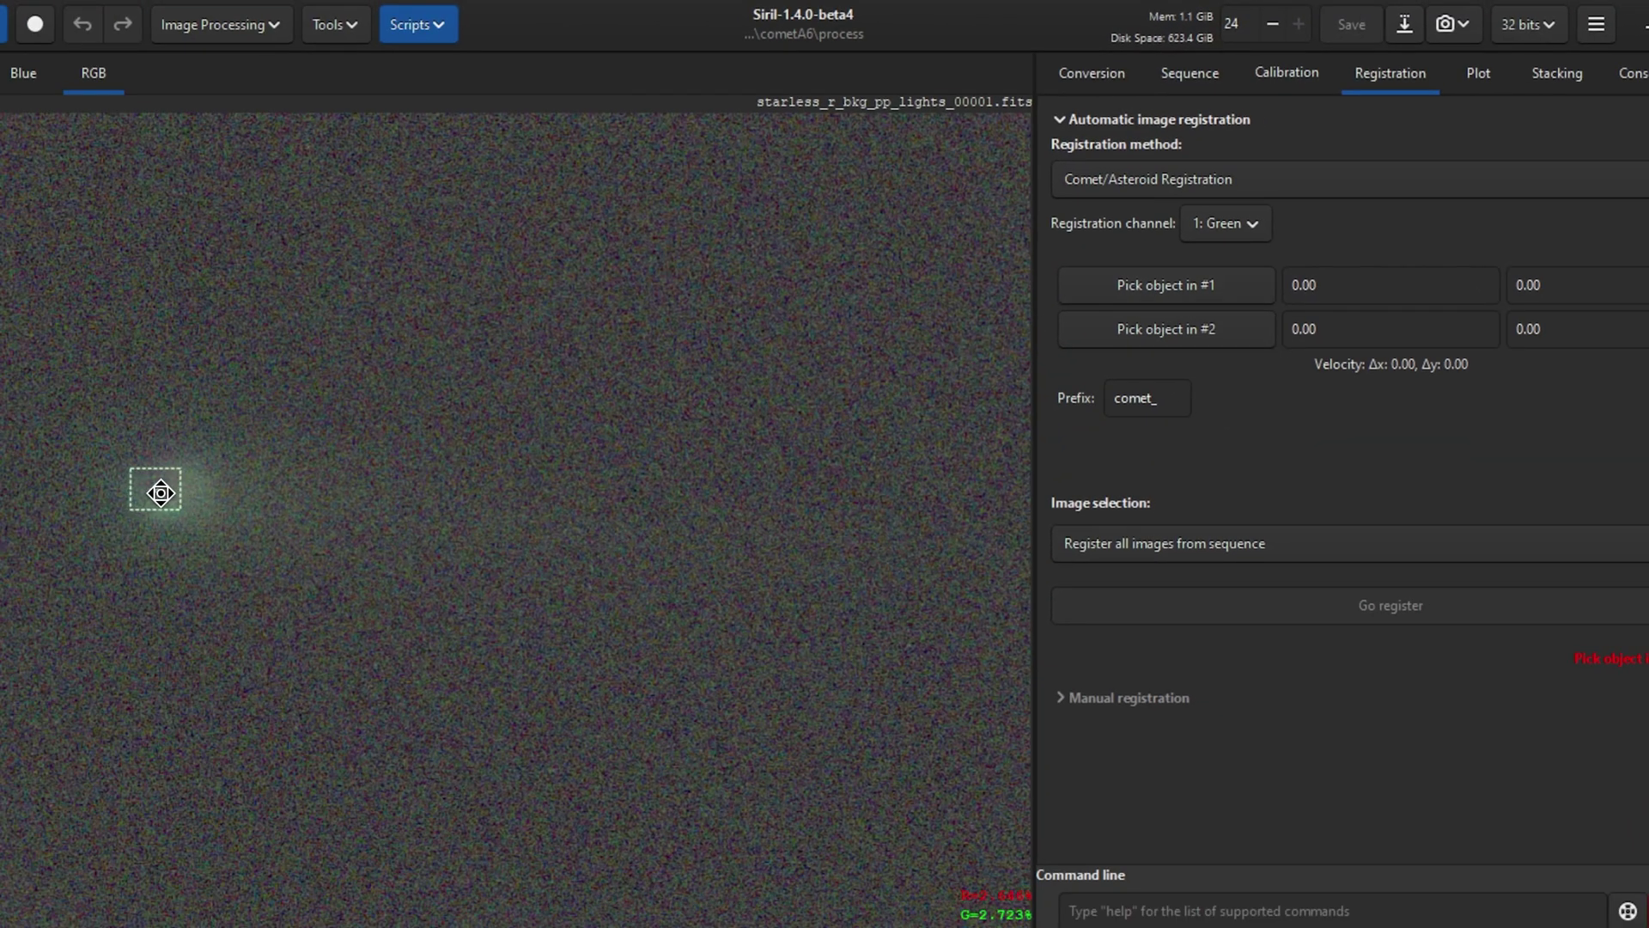
left_click(1156, 285)
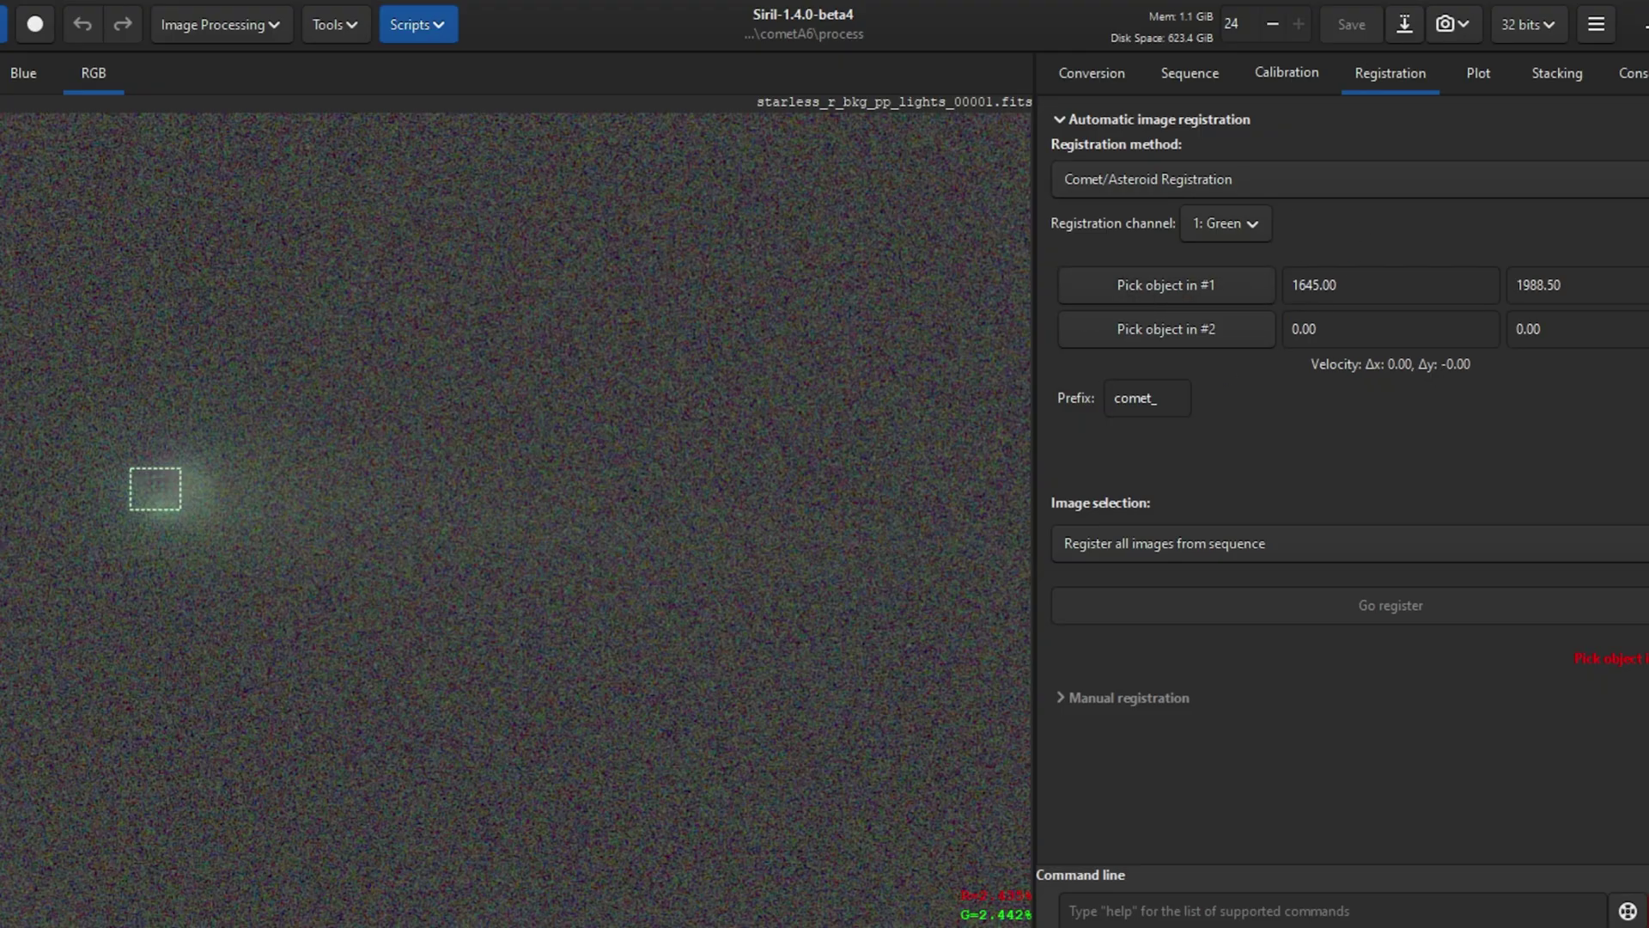
Record the comet core in frame 00050 and run the comet registration.
key("ctrl+f")
scroll(672, 639, "down", 10)
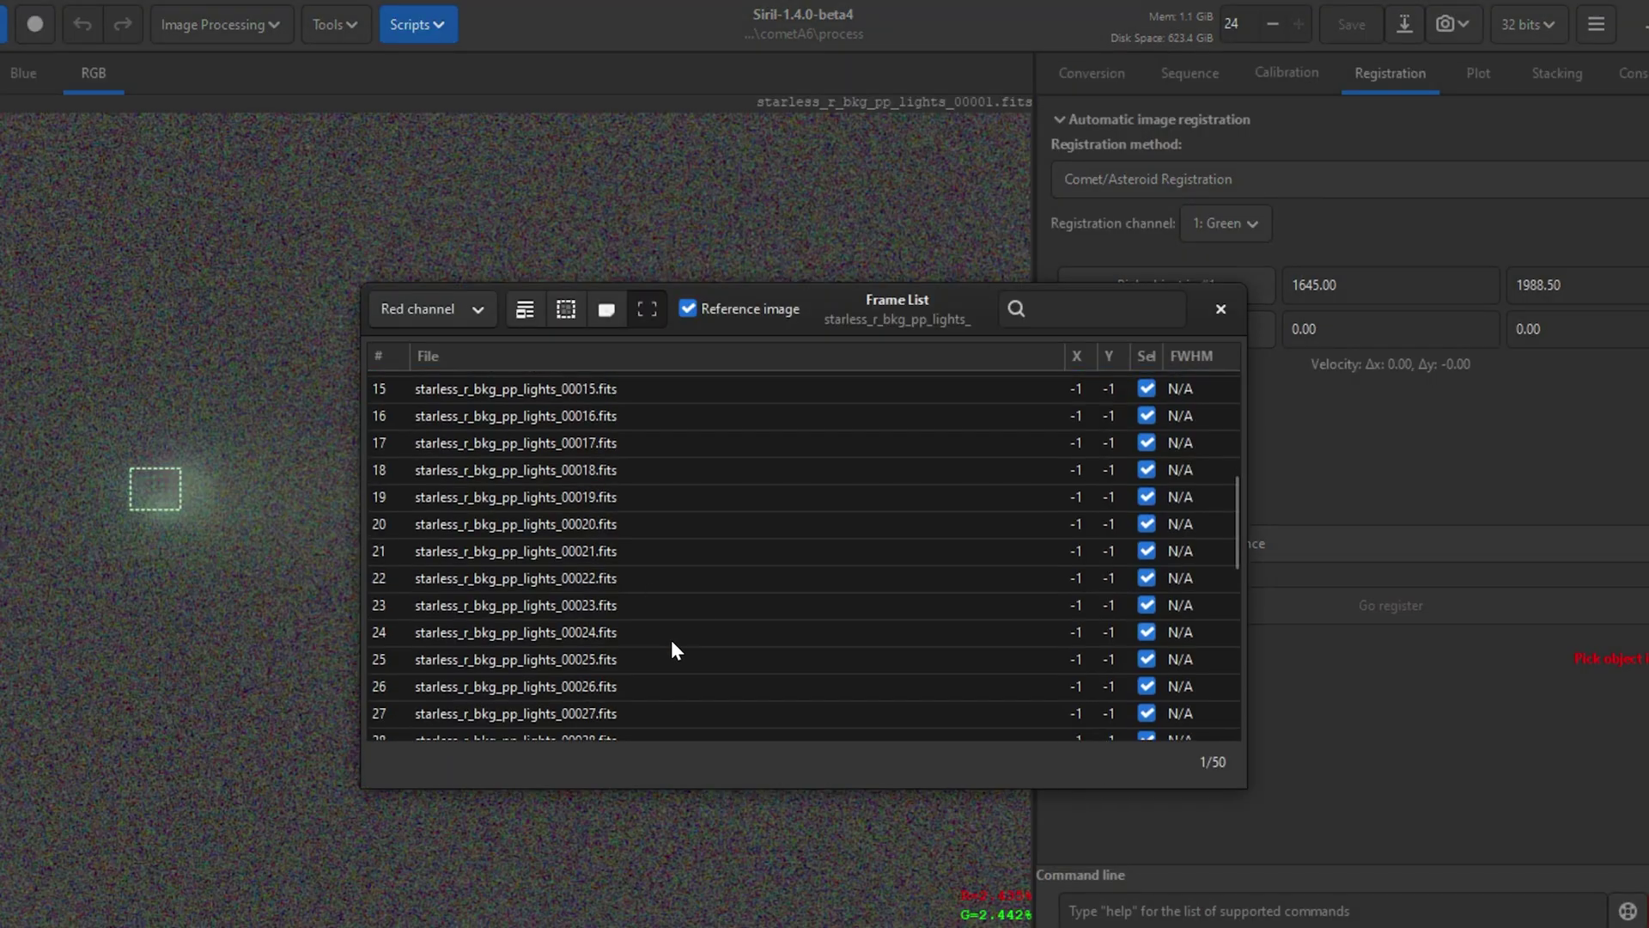
scroll(653, 687, "down", 2)
left_click(596, 726)
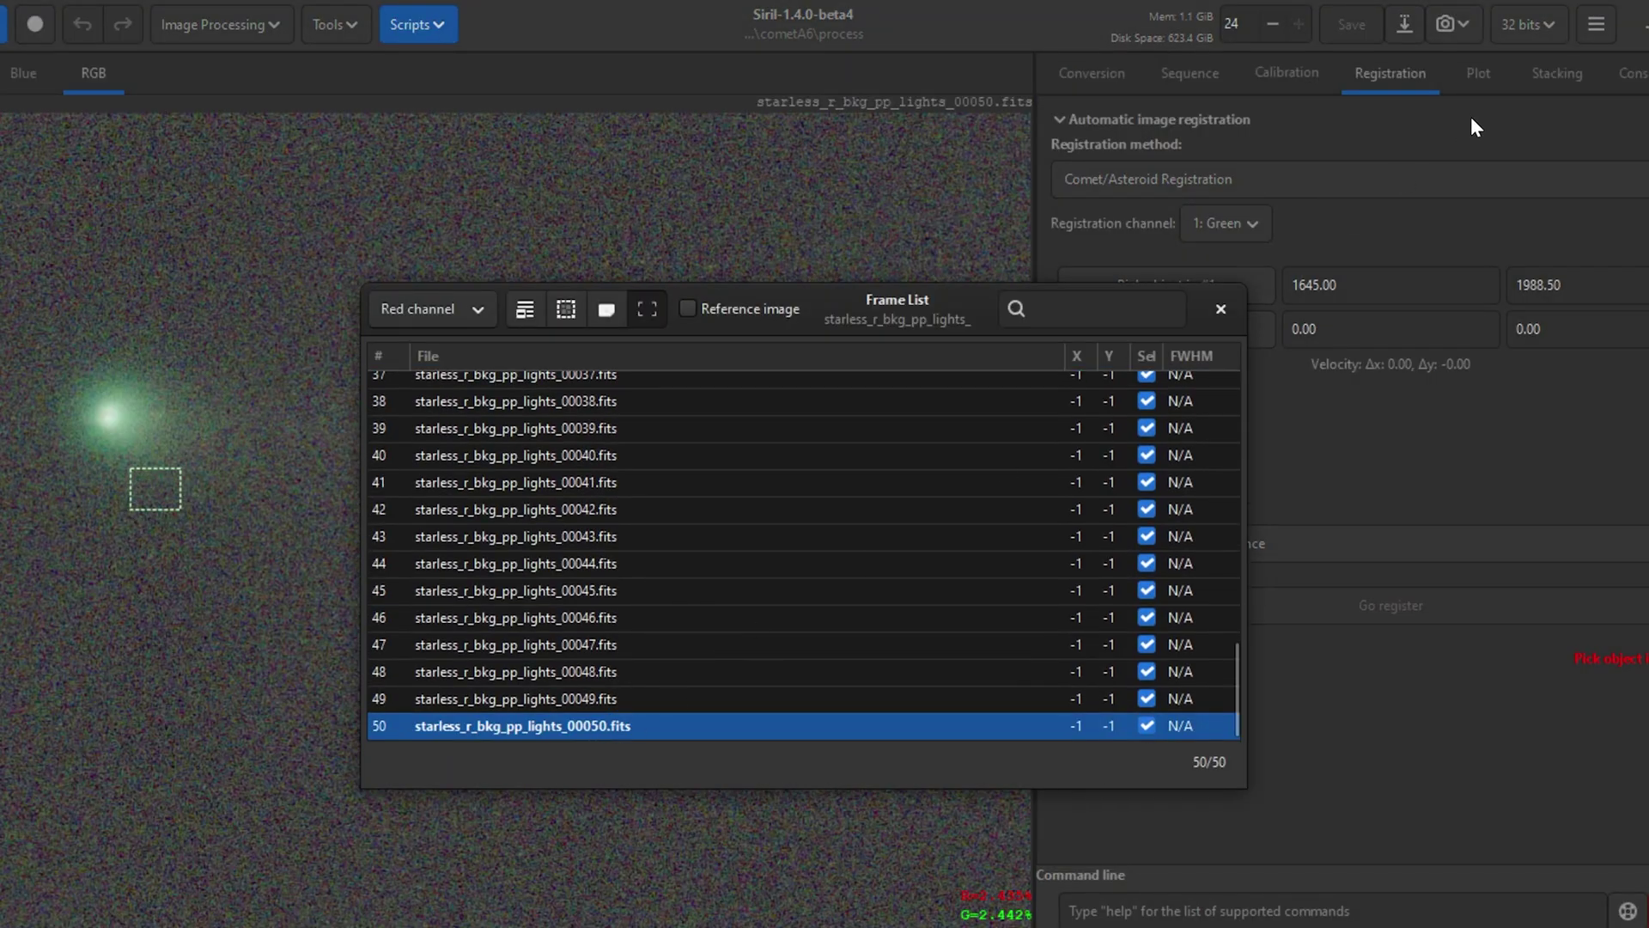
left_click(1219, 307)
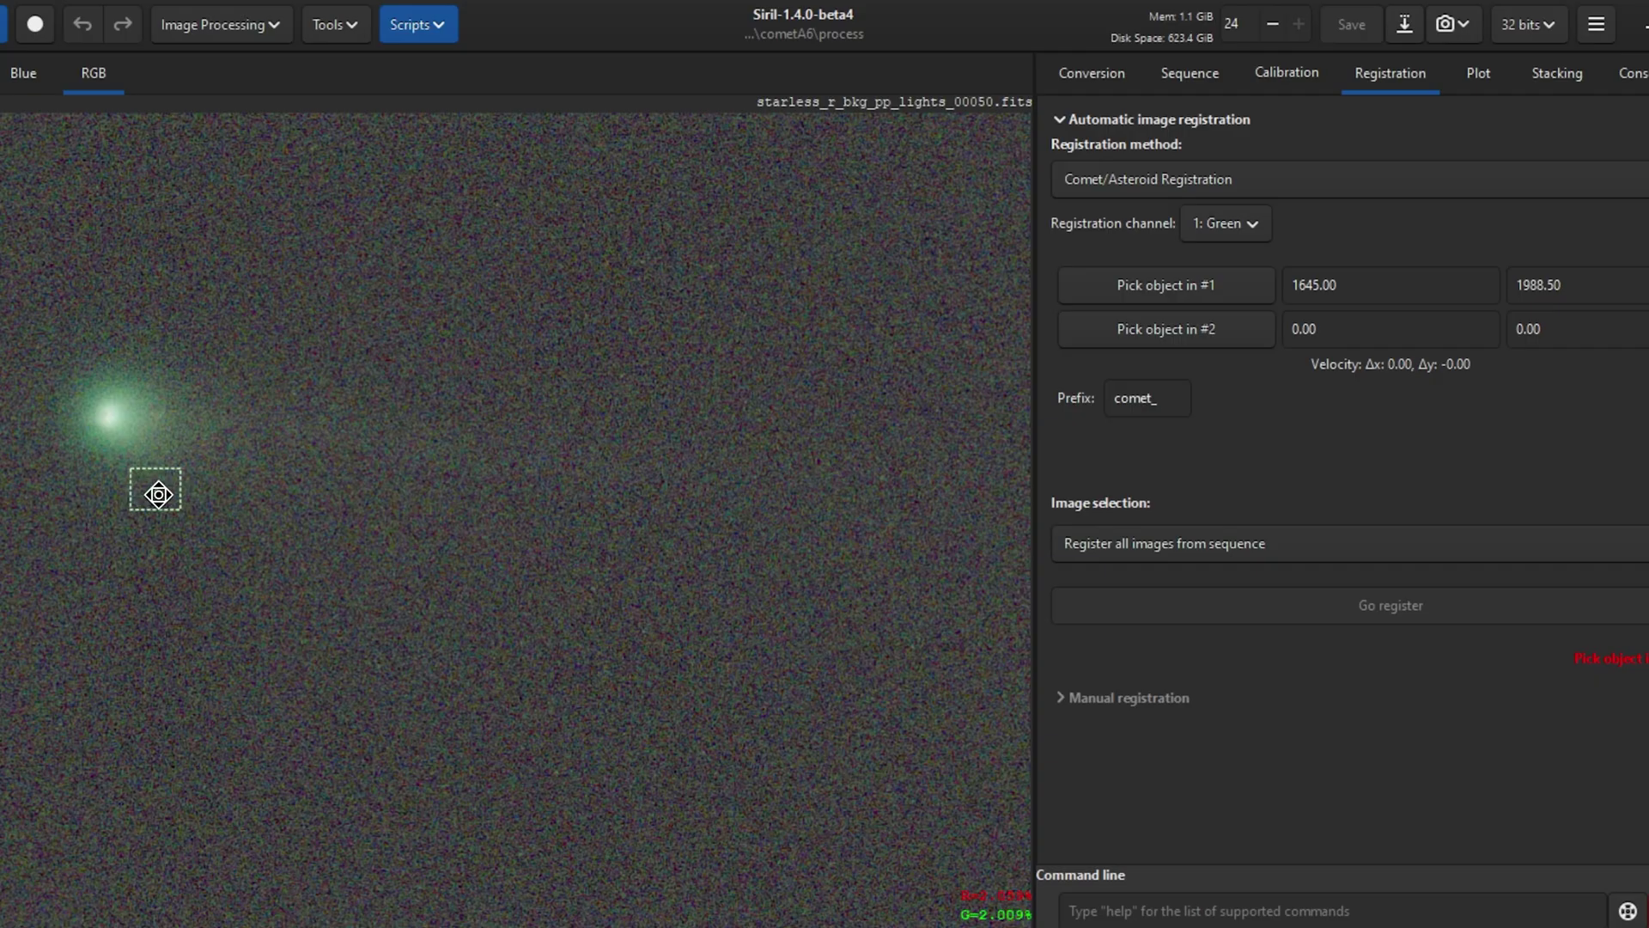
left_click_drag(158, 488, 112, 419)
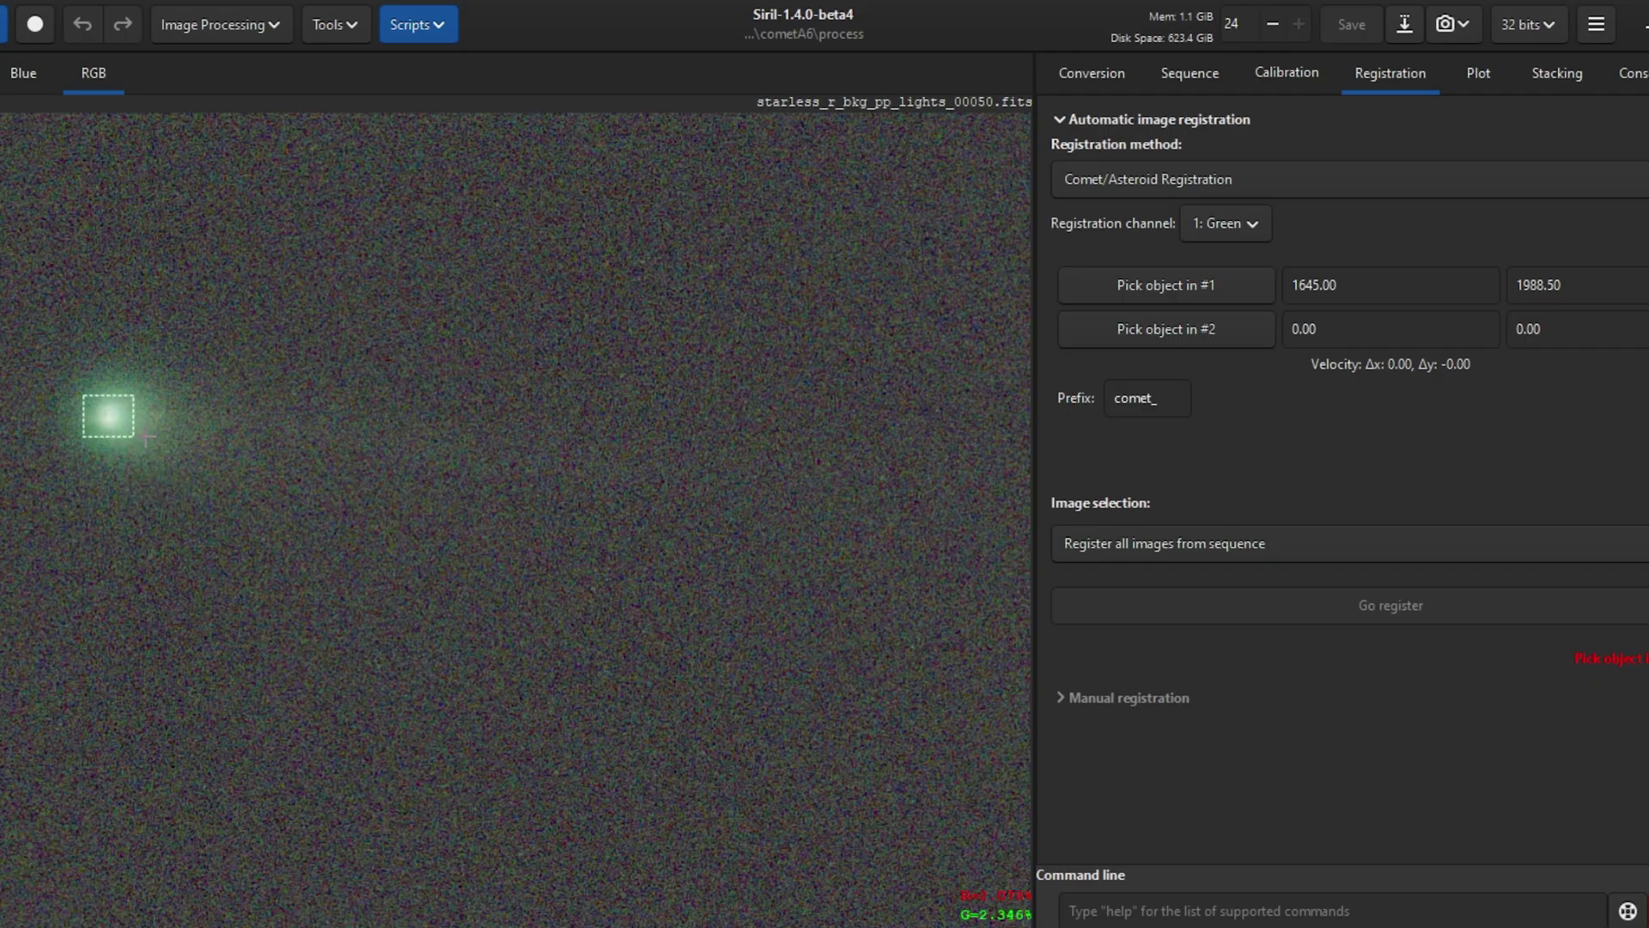
left_click(1168, 338)
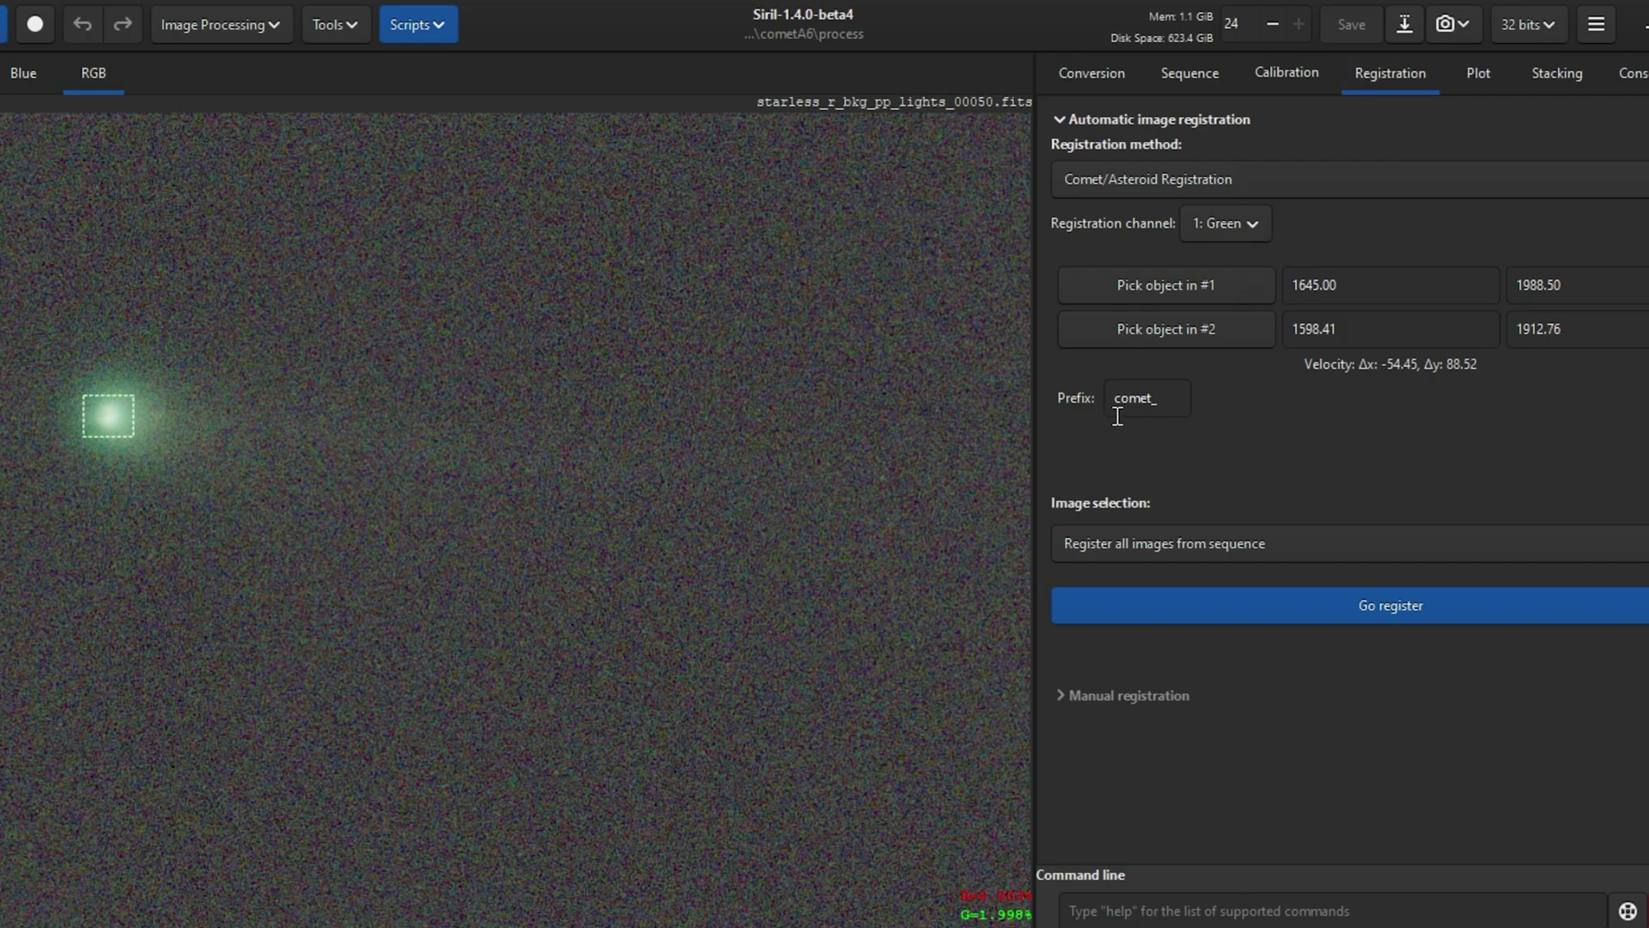
left_click(1374, 611)
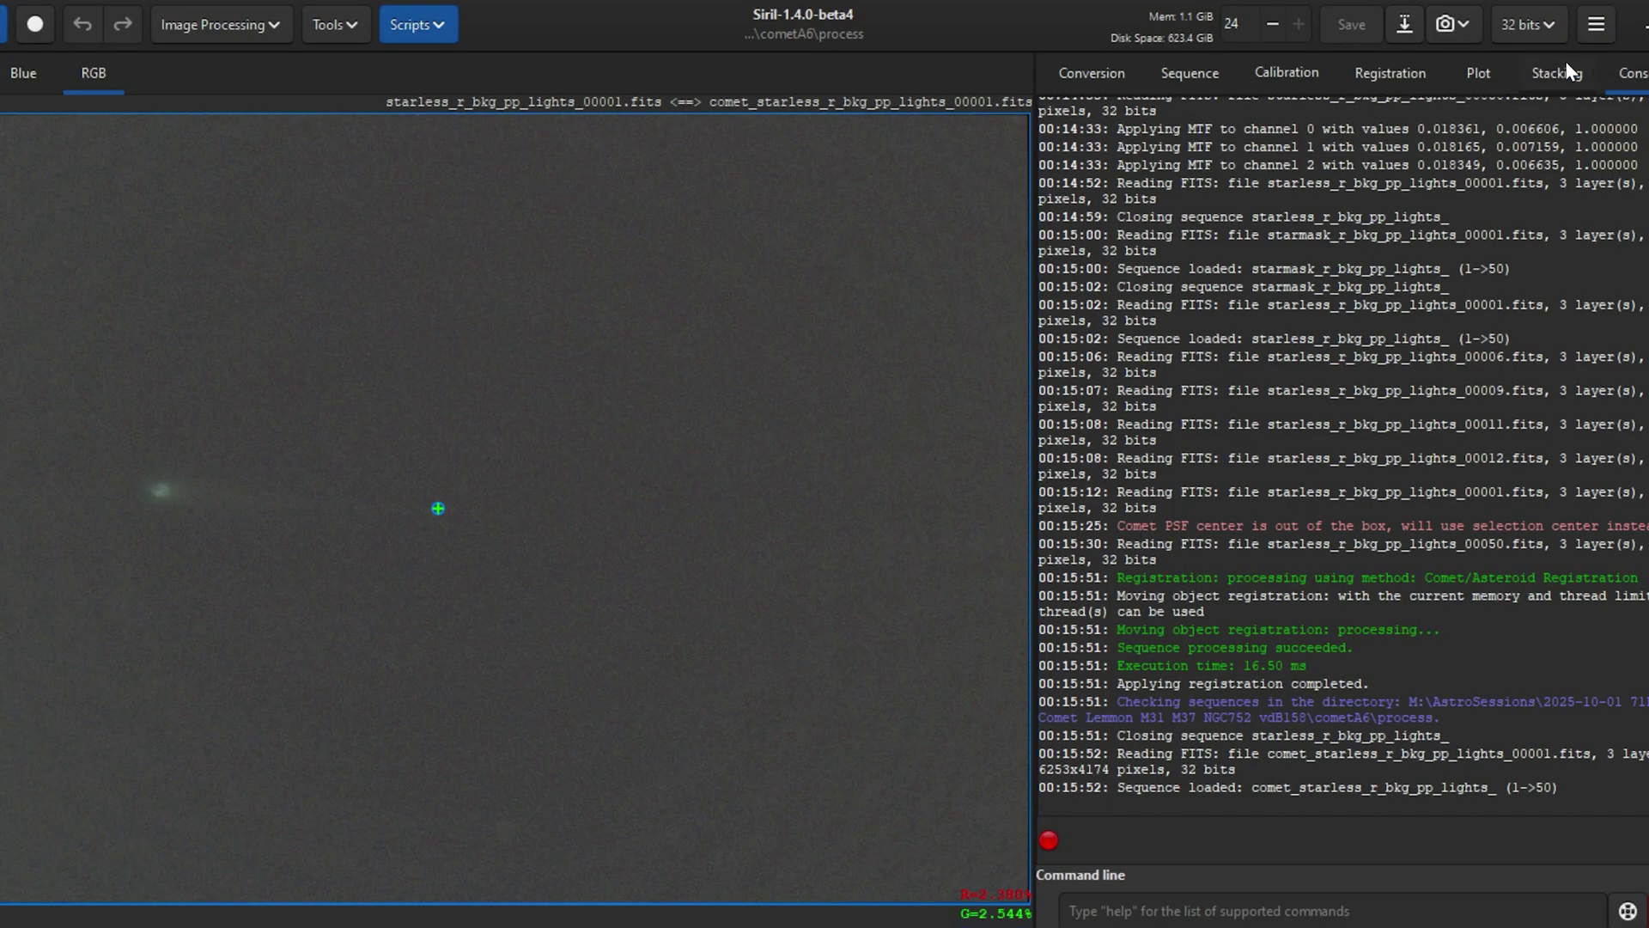
Stack the comet-aligned frames with Sigma high 5 and RGB equalization, output named Comet_Stack.
left_click(1559, 75)
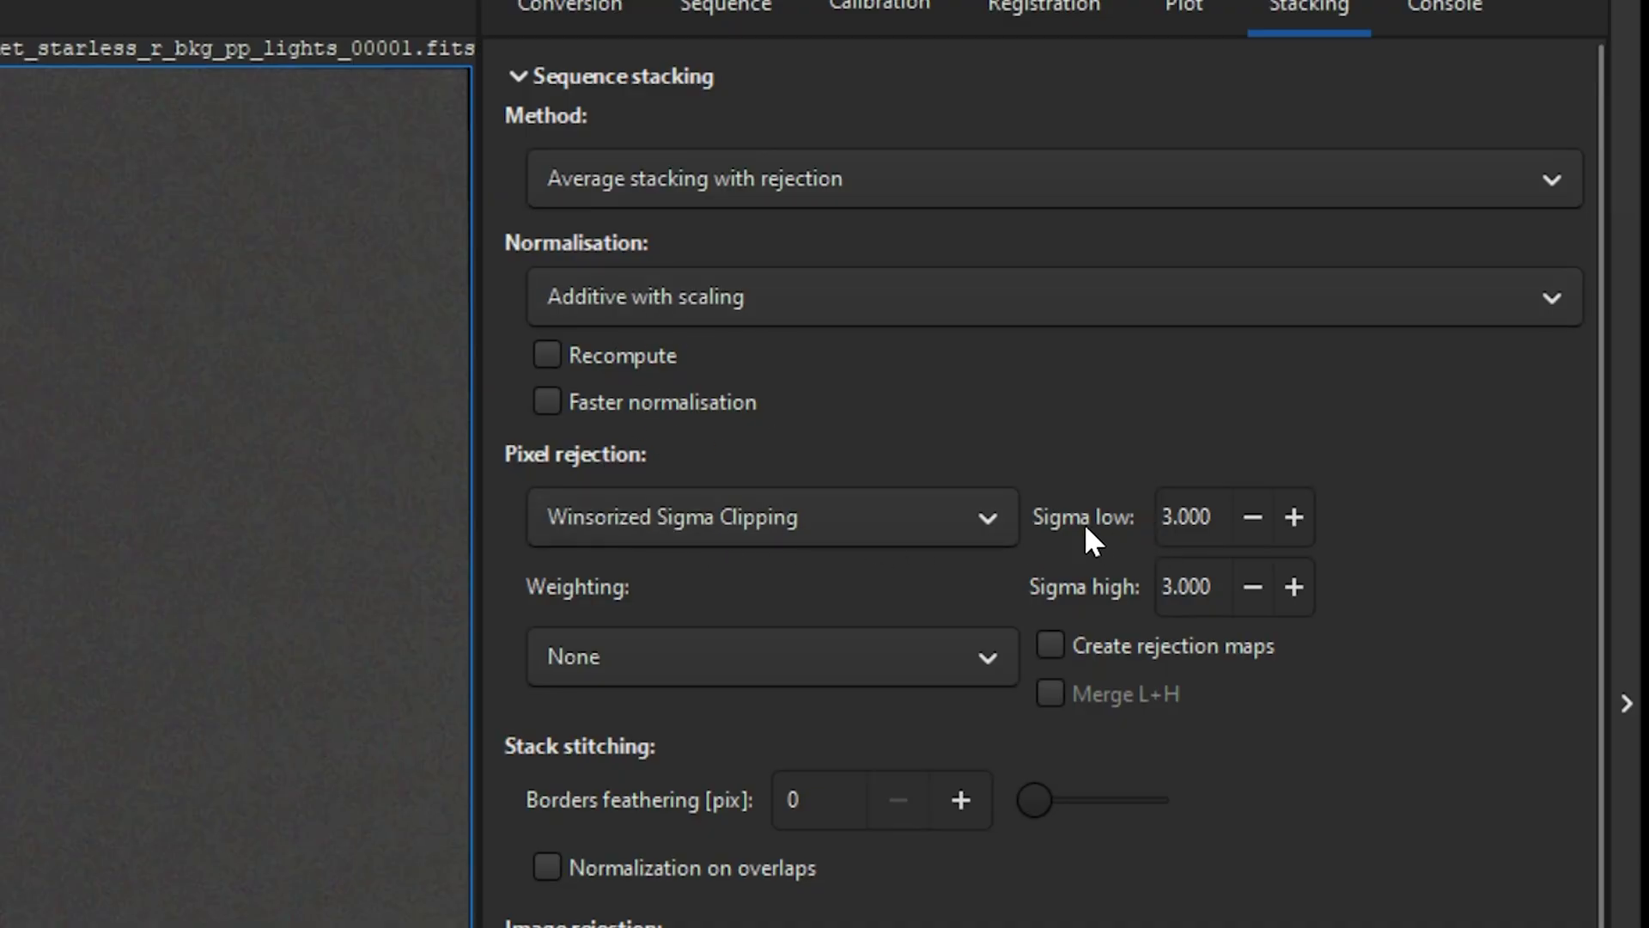
left_click(1178, 587)
key("BackSpace")
type("5")
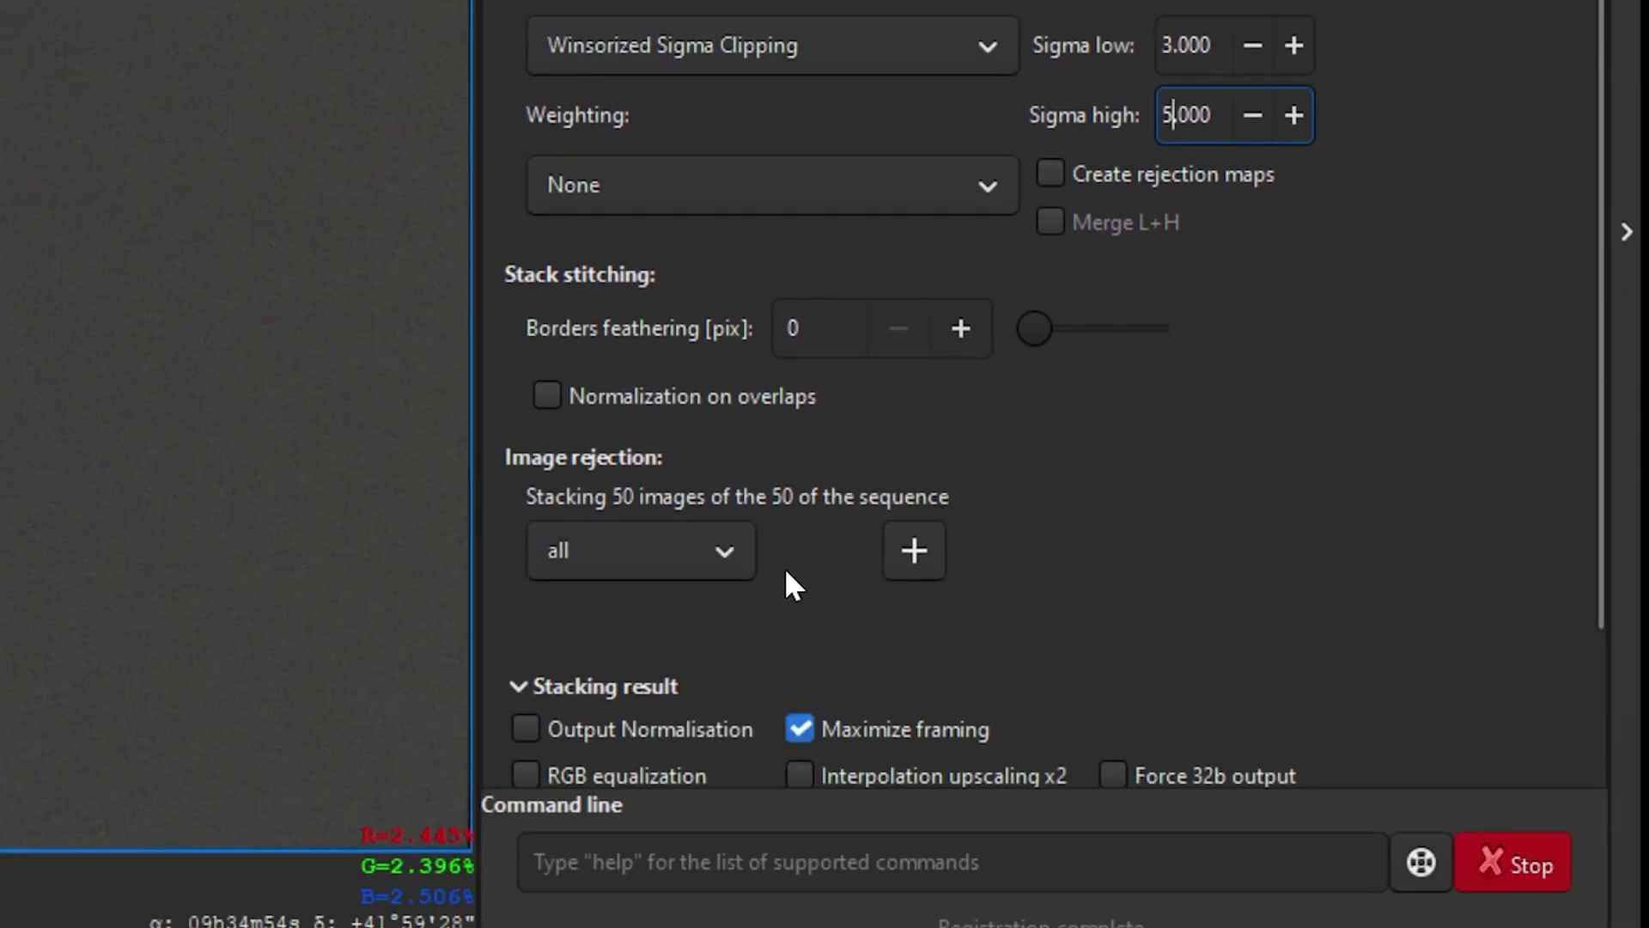
scroll(787, 570, "down", 2)
left_click(570, 636)
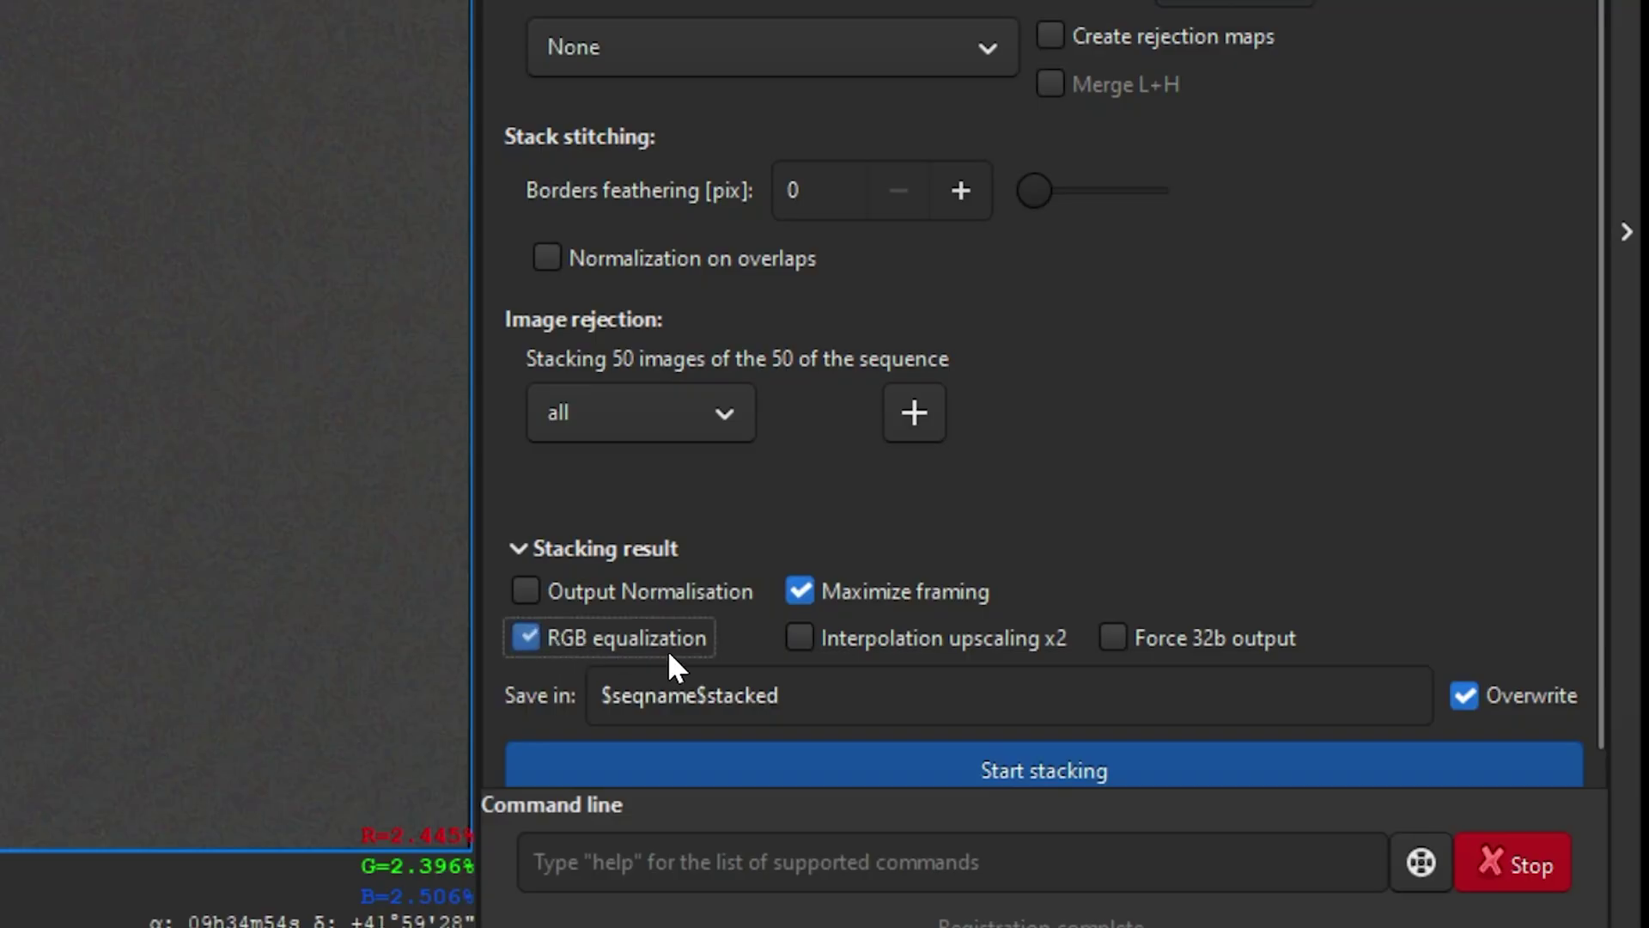
left_click_drag(803, 699, 572, 724)
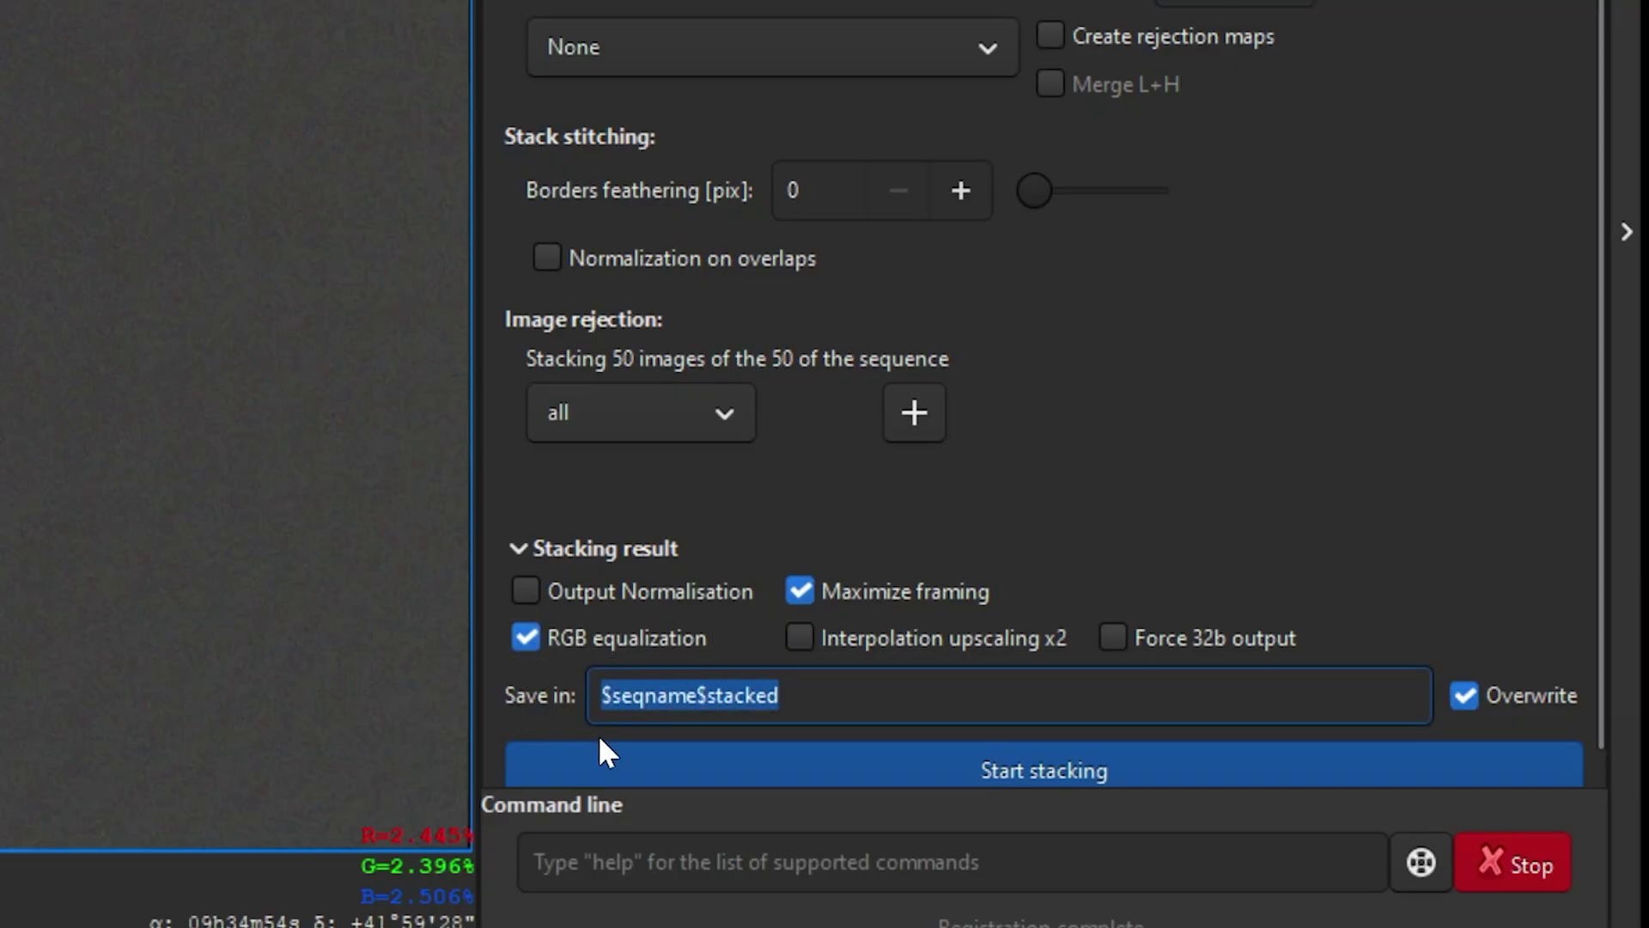
type("Comet_Stack")
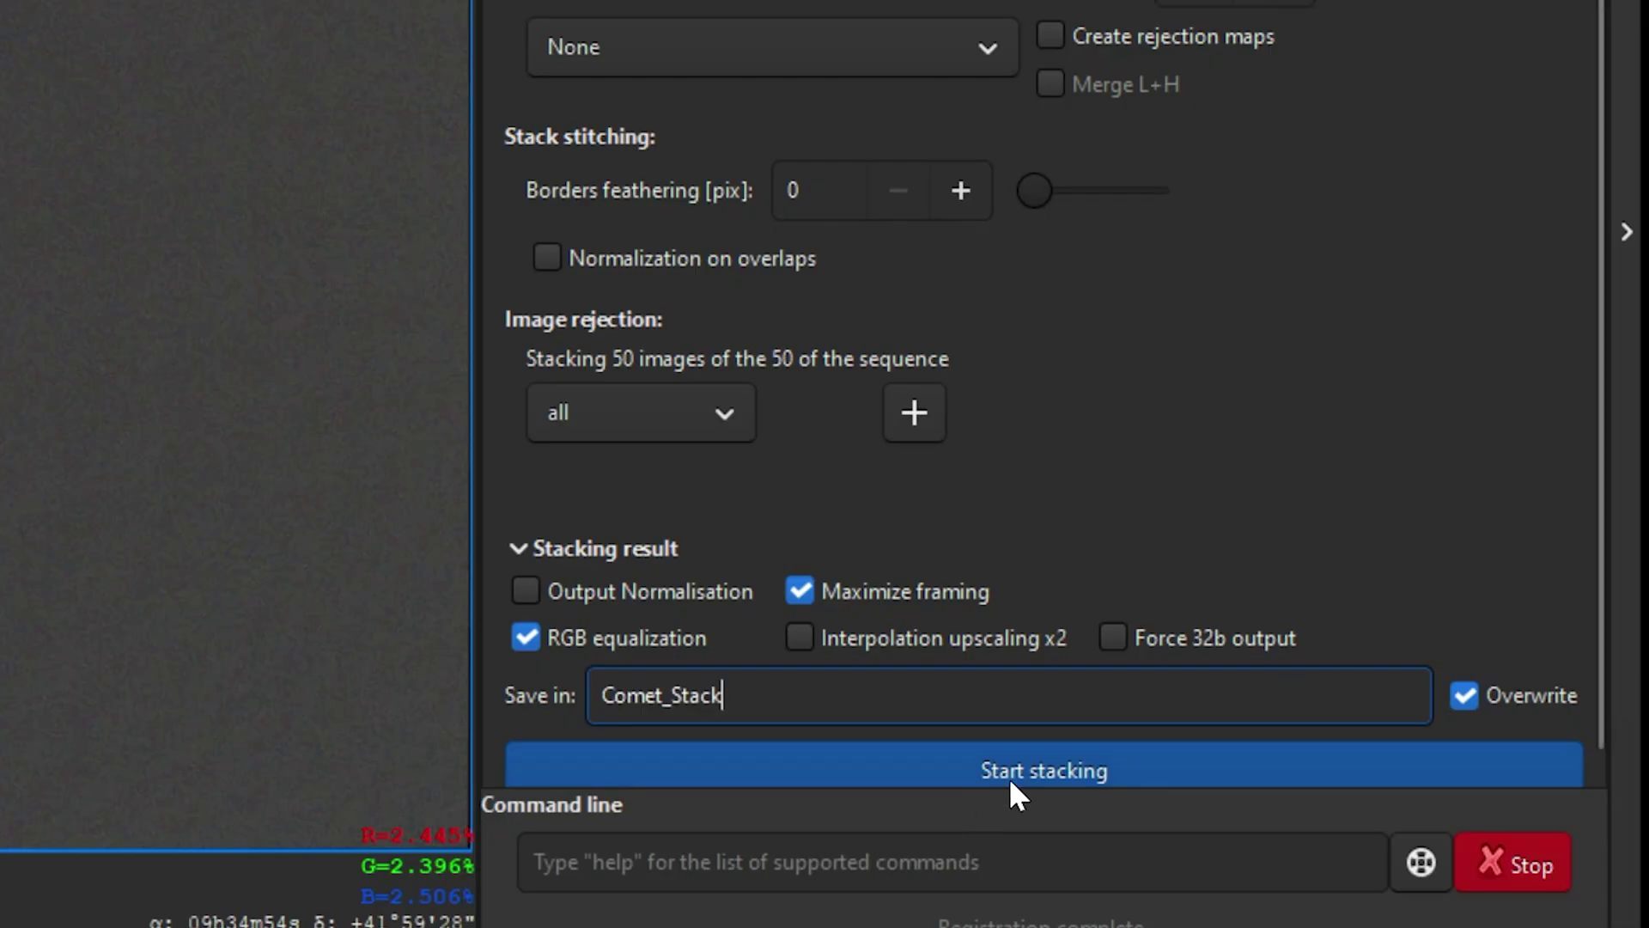
left_click(1028, 765)
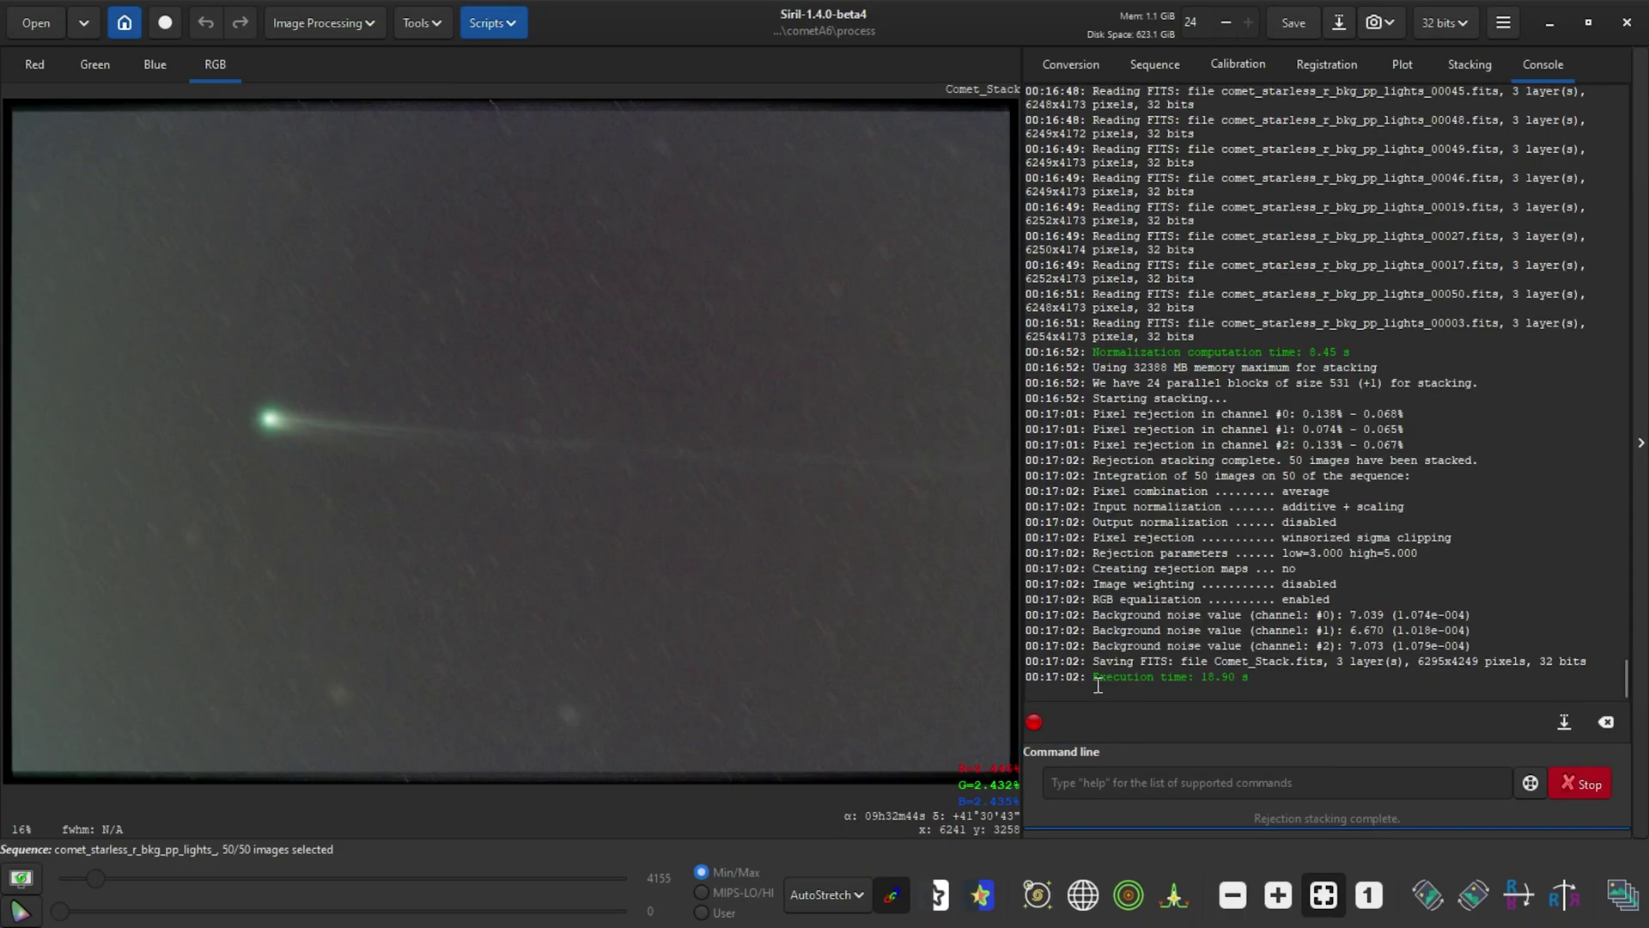
scroll(353, 468, "up", 4)
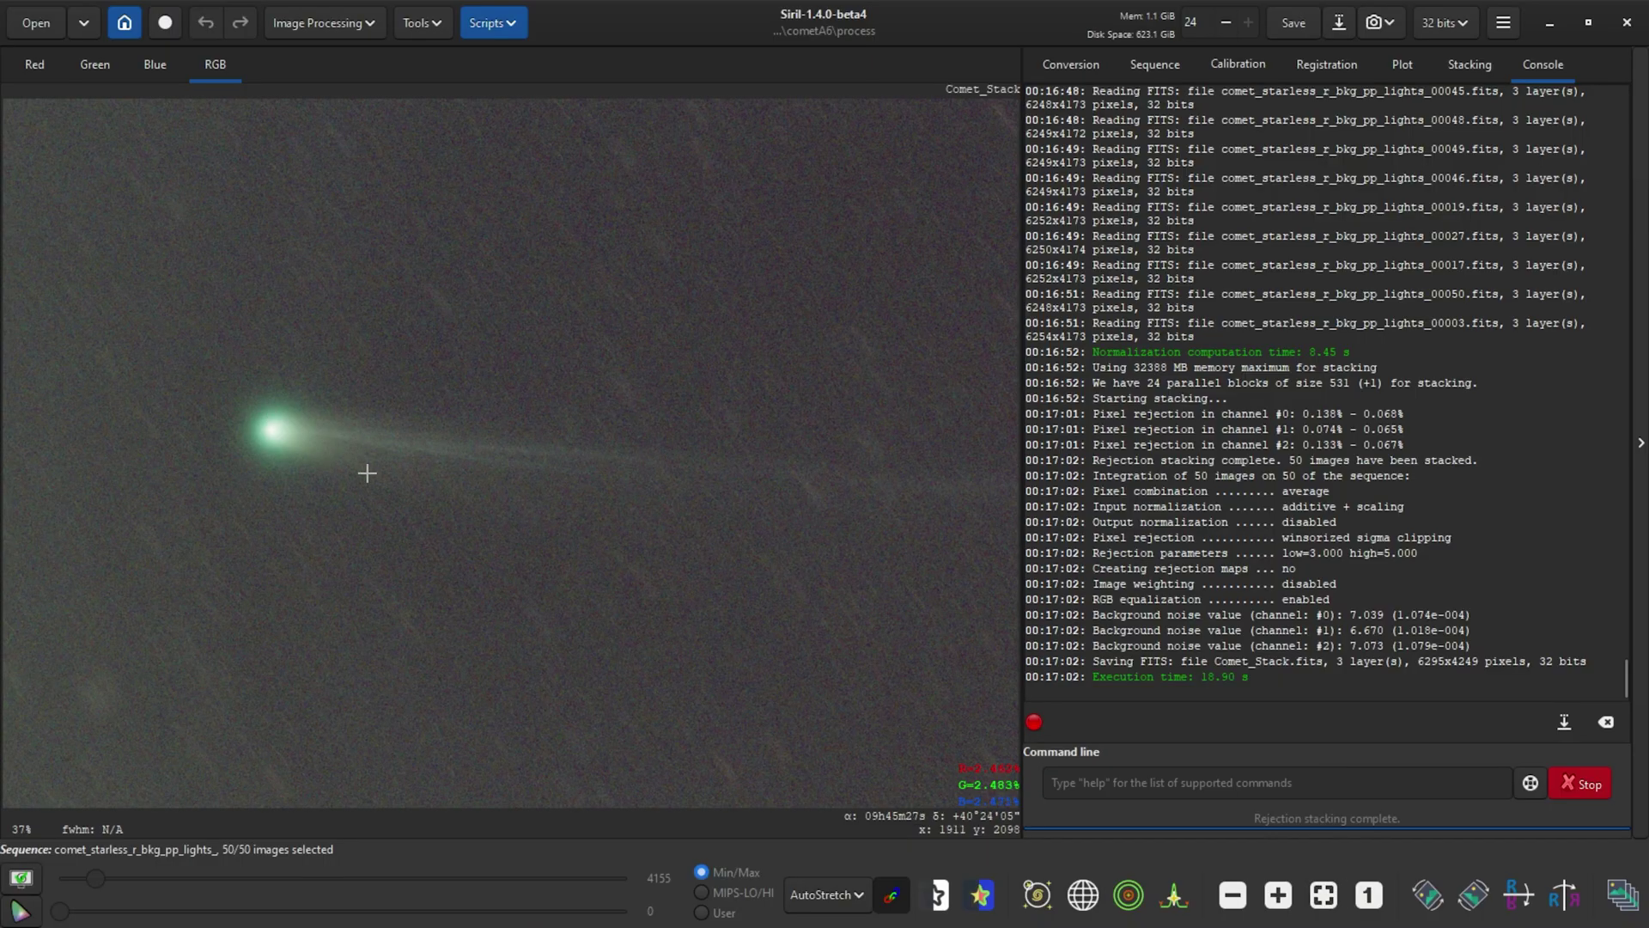
scroll(338, 464, "down", 1)
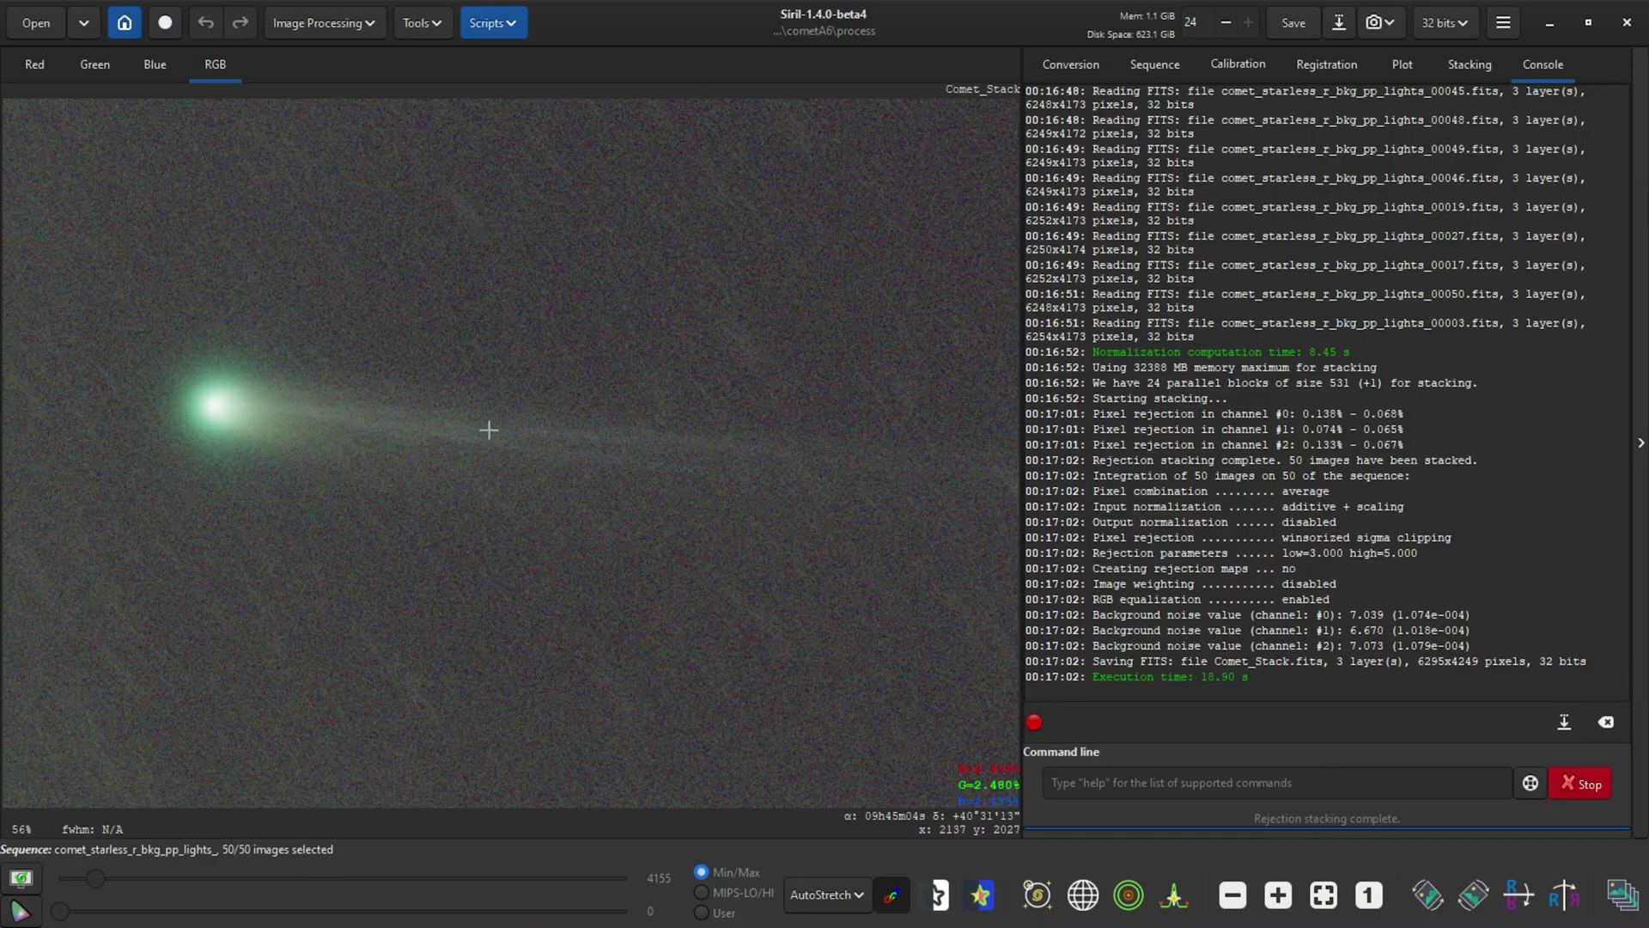
scroll(735, 467, "right", 1)
left_click_drag(735, 467, 372, 482)
scroll(379, 482, "down", 3)
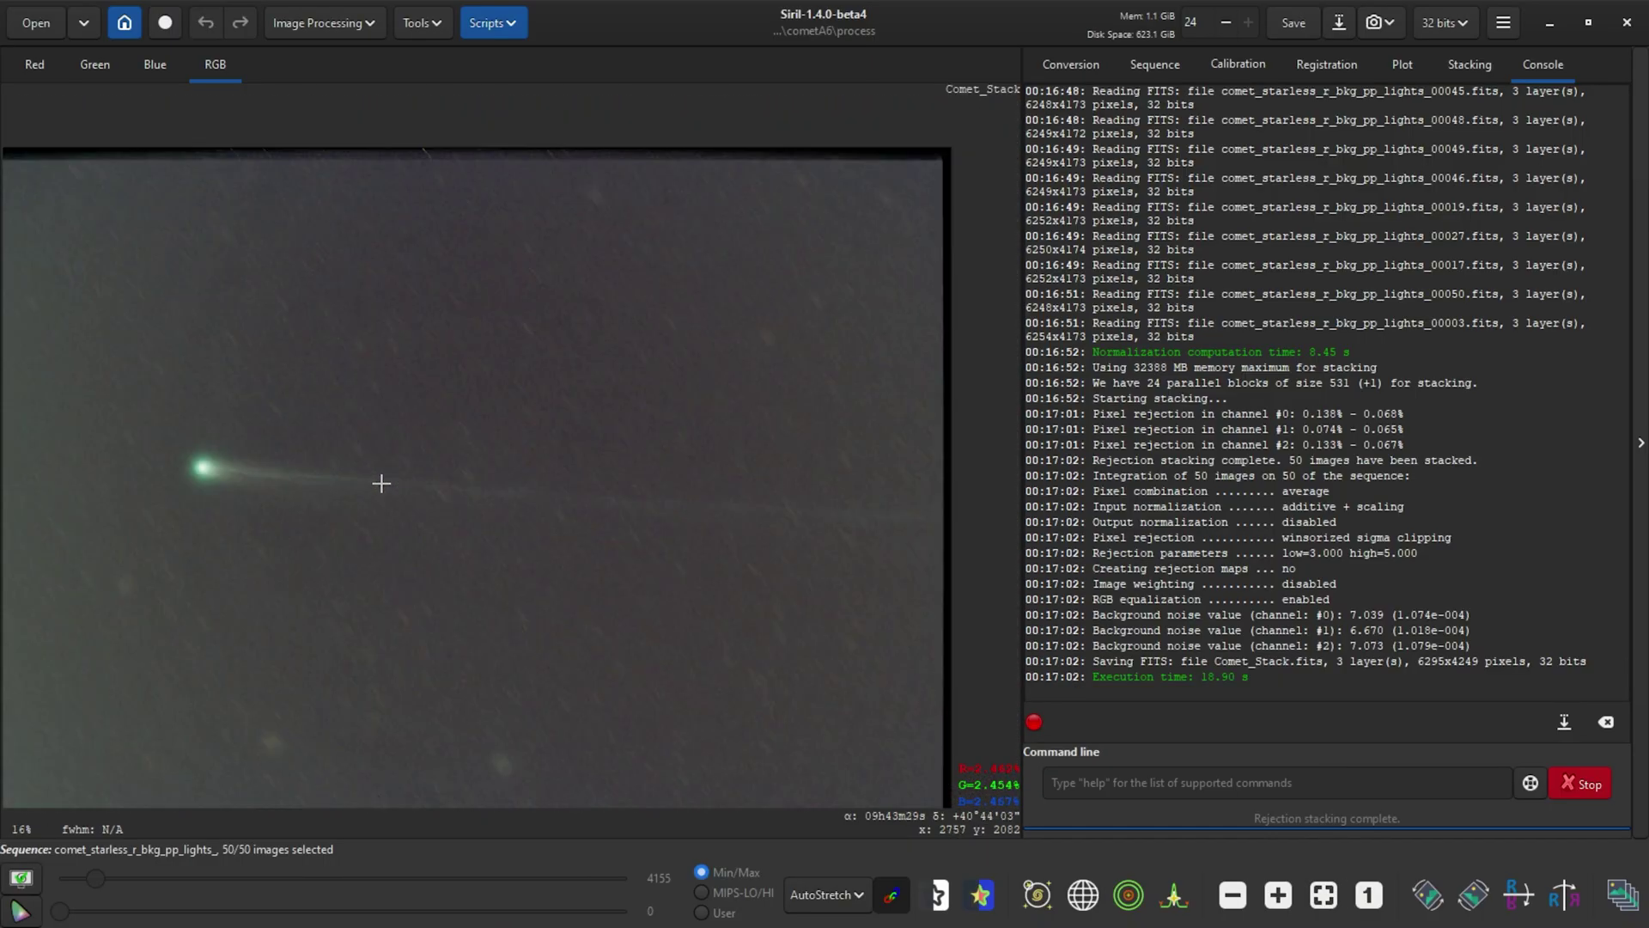
scroll(327, 331, "up", 2)
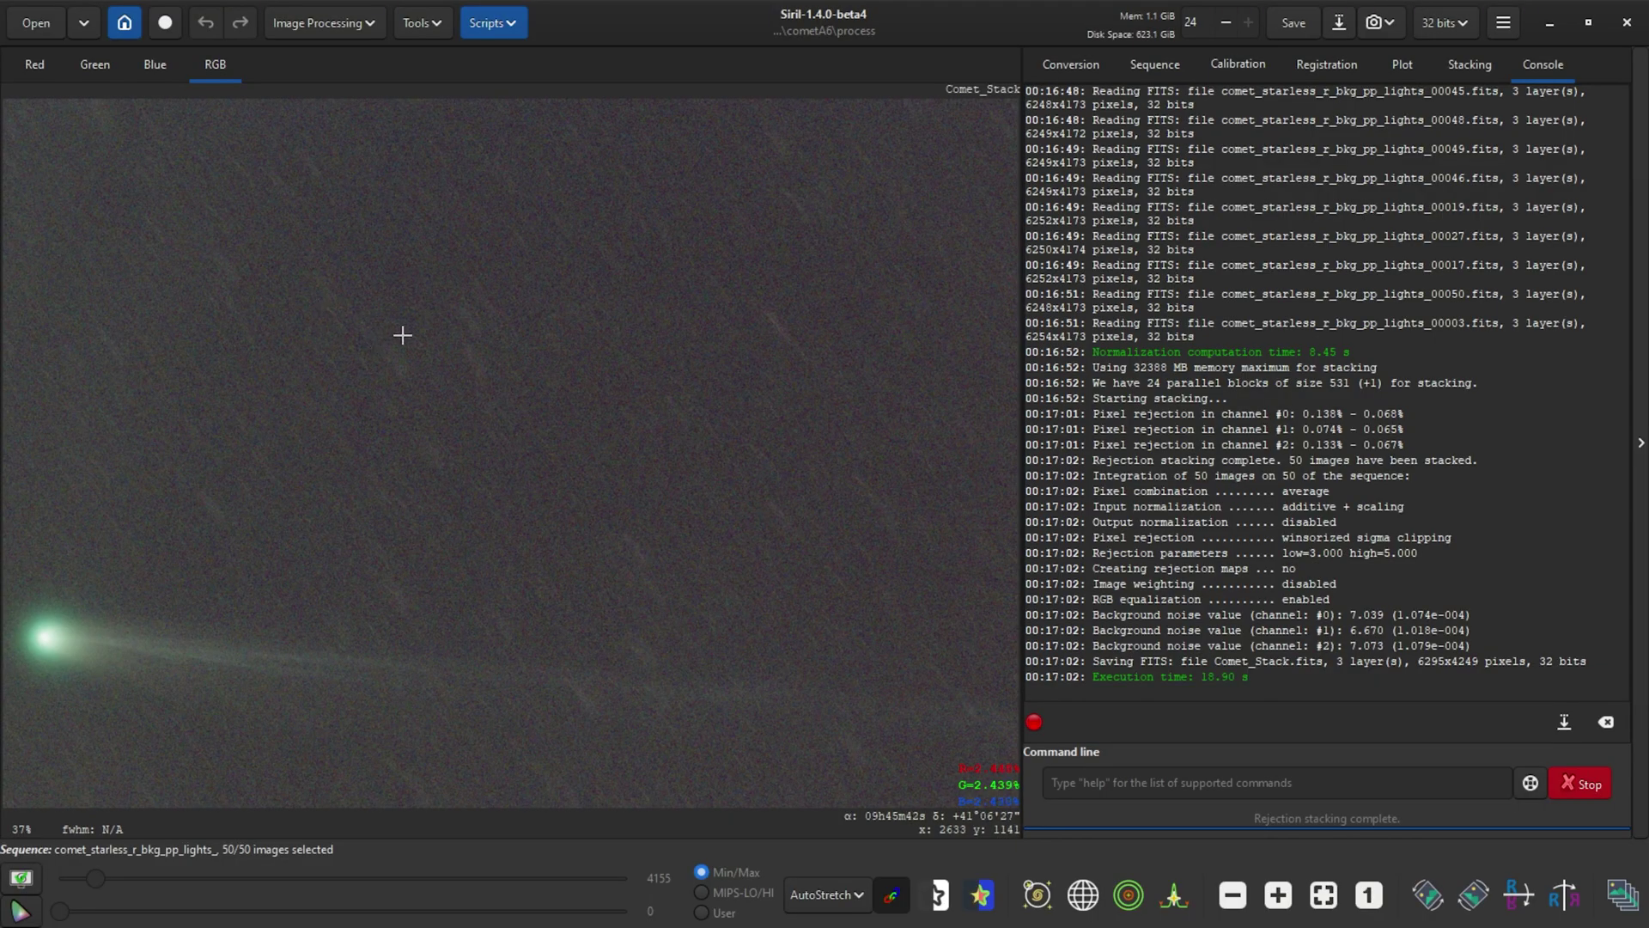
left_click_drag(621, 564, 841, 480)
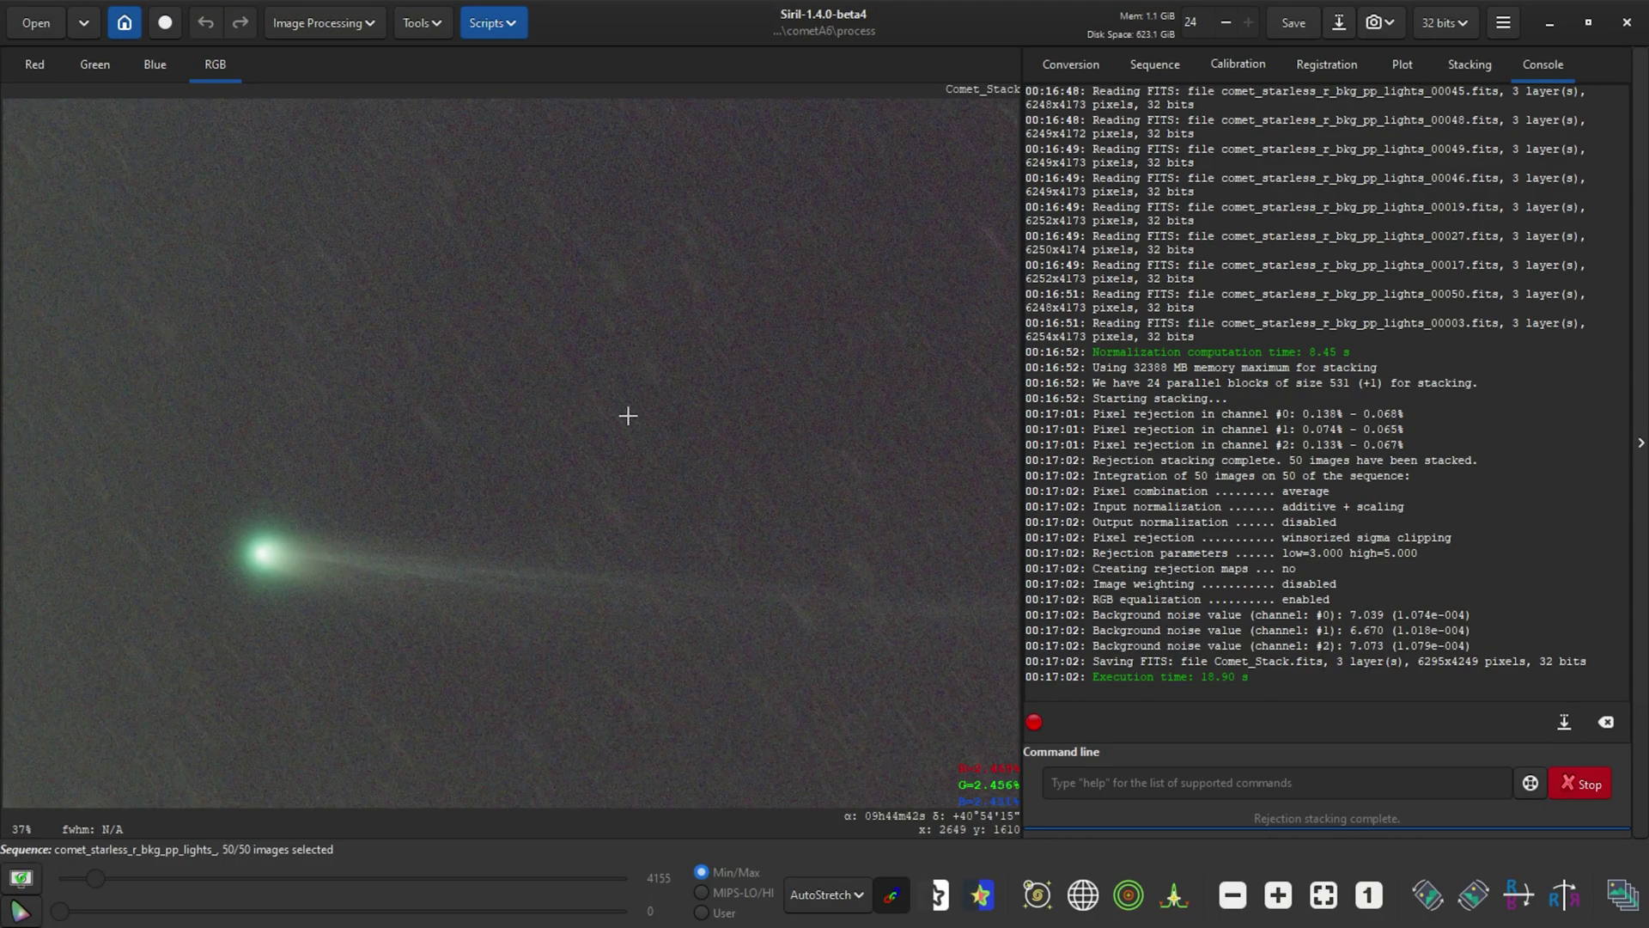
left_click_drag(489, 490, 632, 290)
scroll(692, 501, "down", 3)
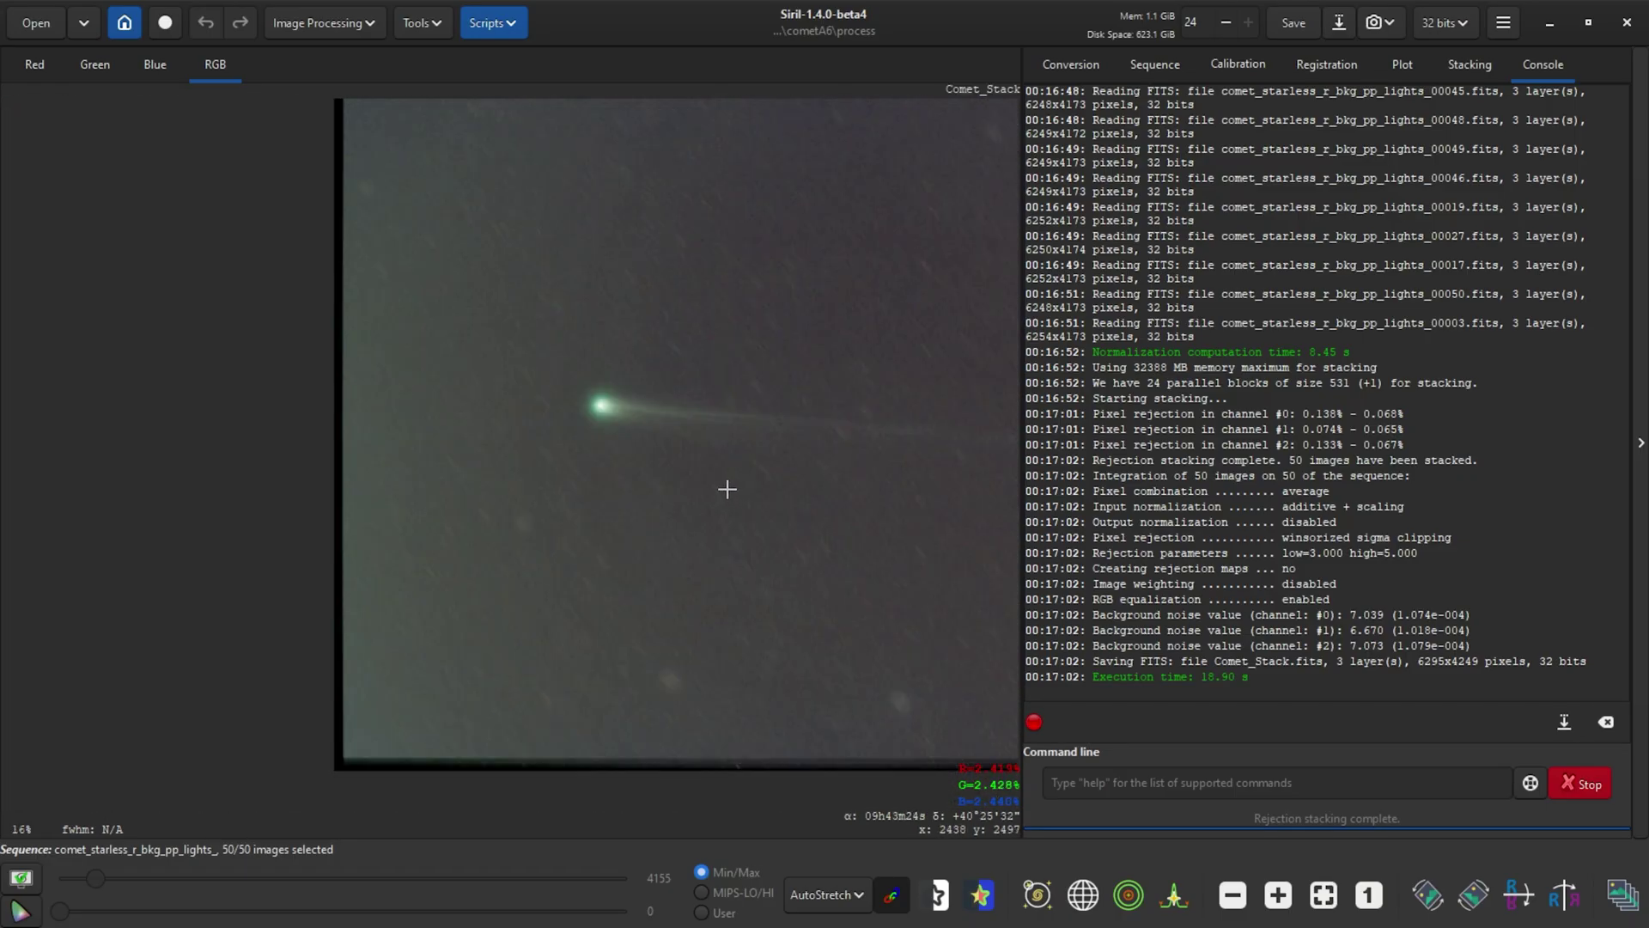
left_click_drag(425, 643, 442, 574)
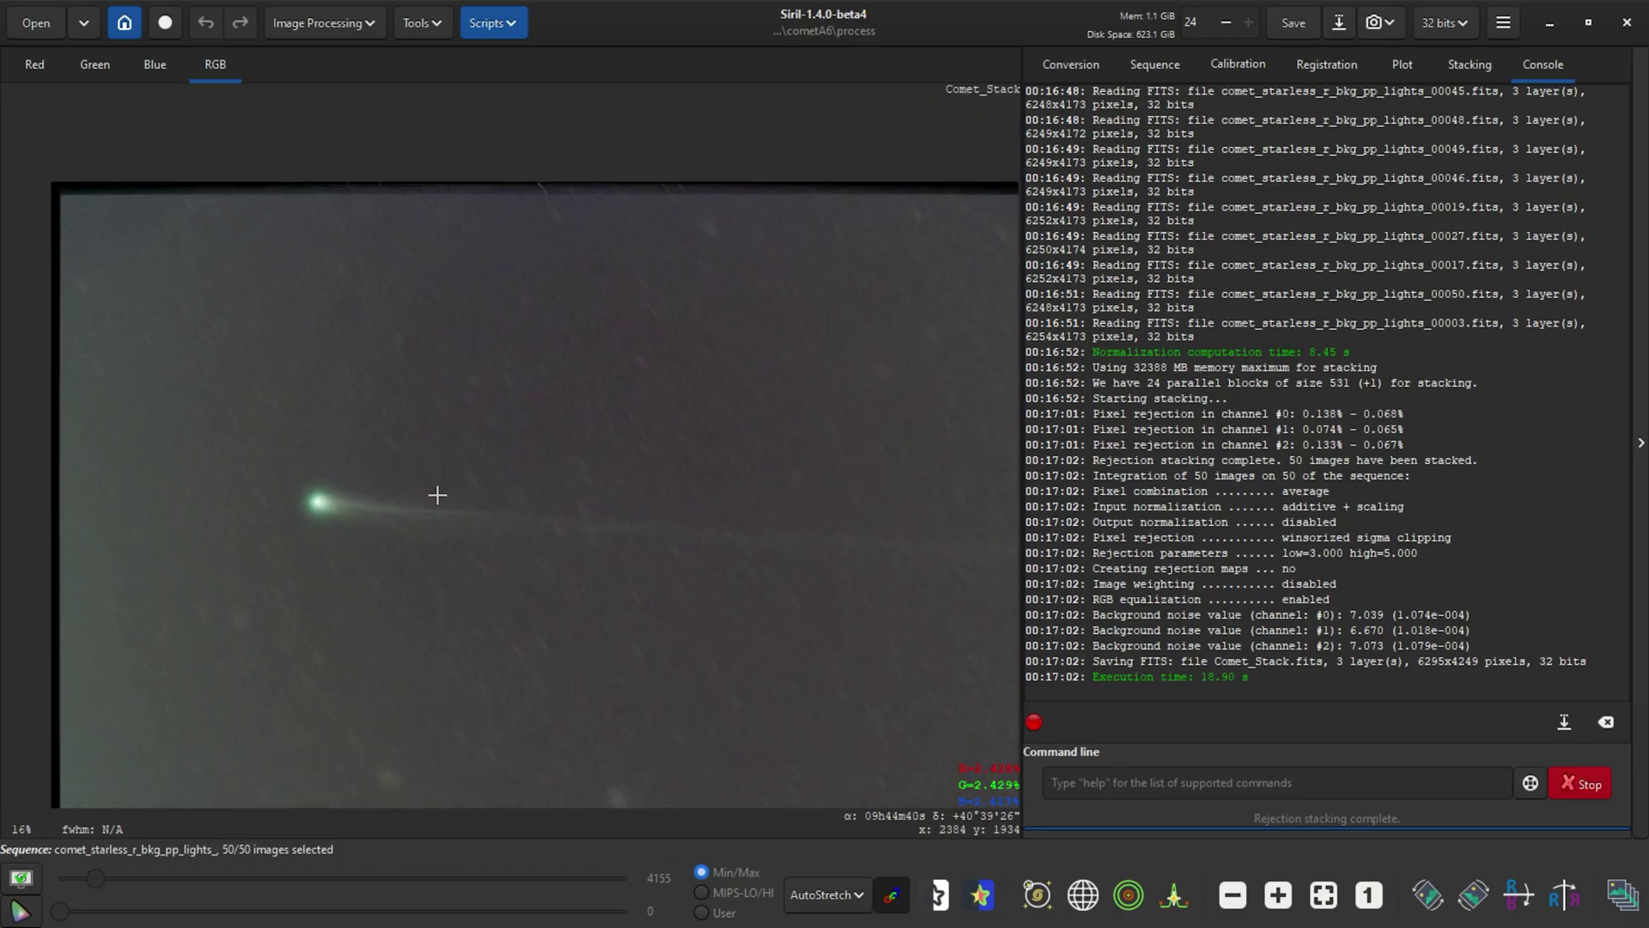
scroll(395, 523, "up", 1)
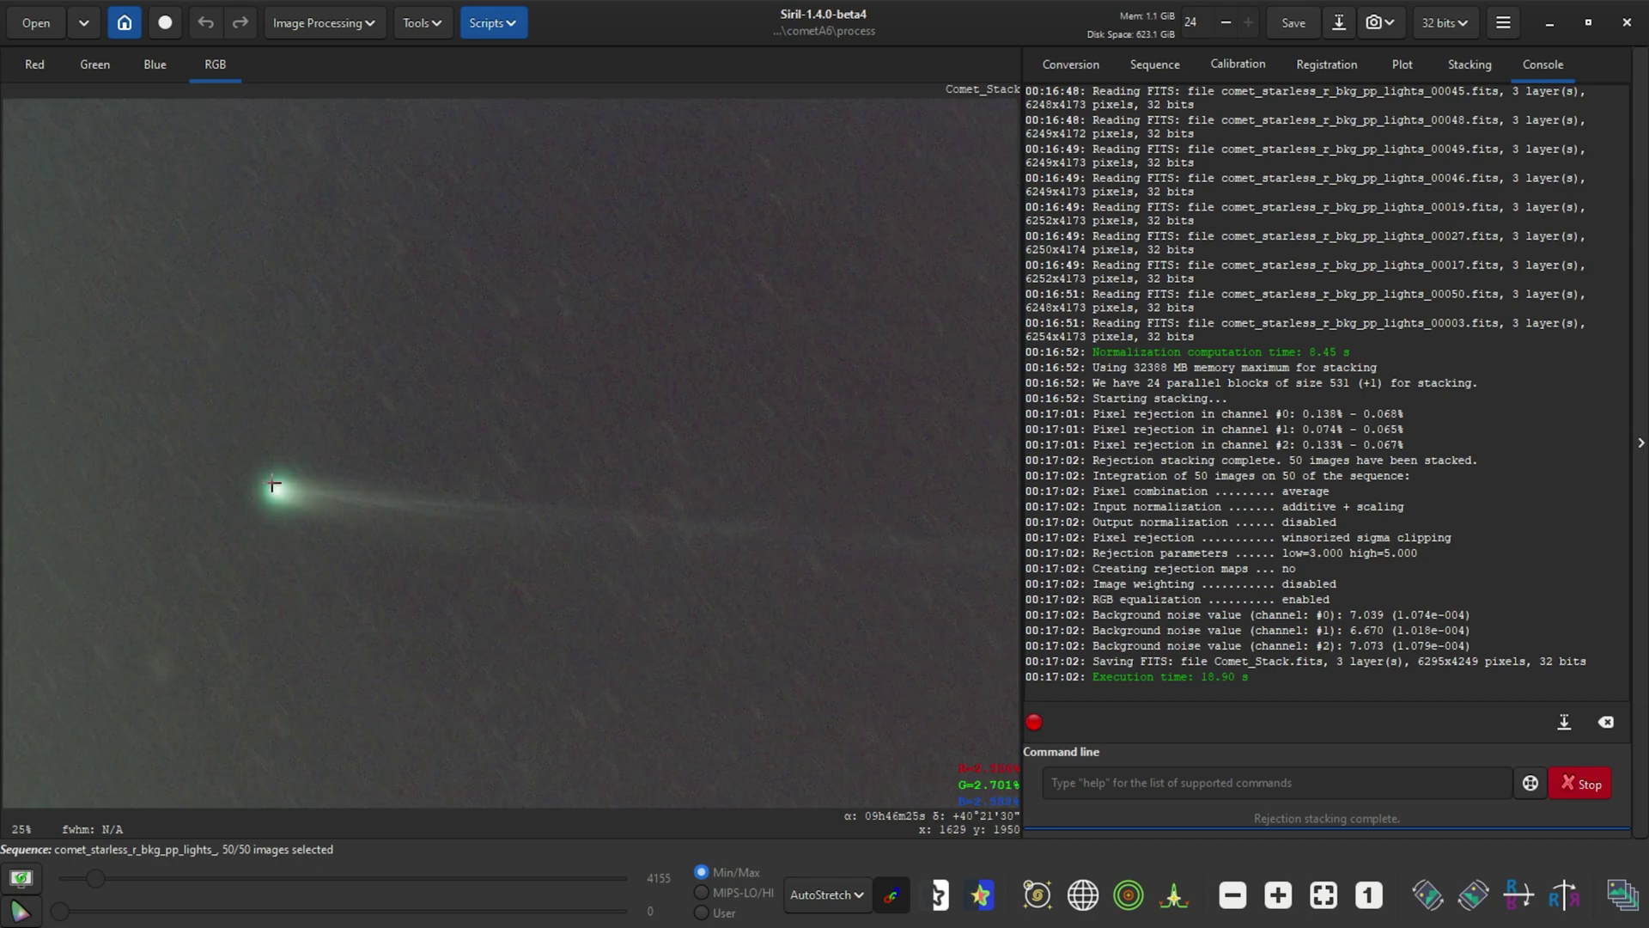
scroll(376, 541, "down", 1)
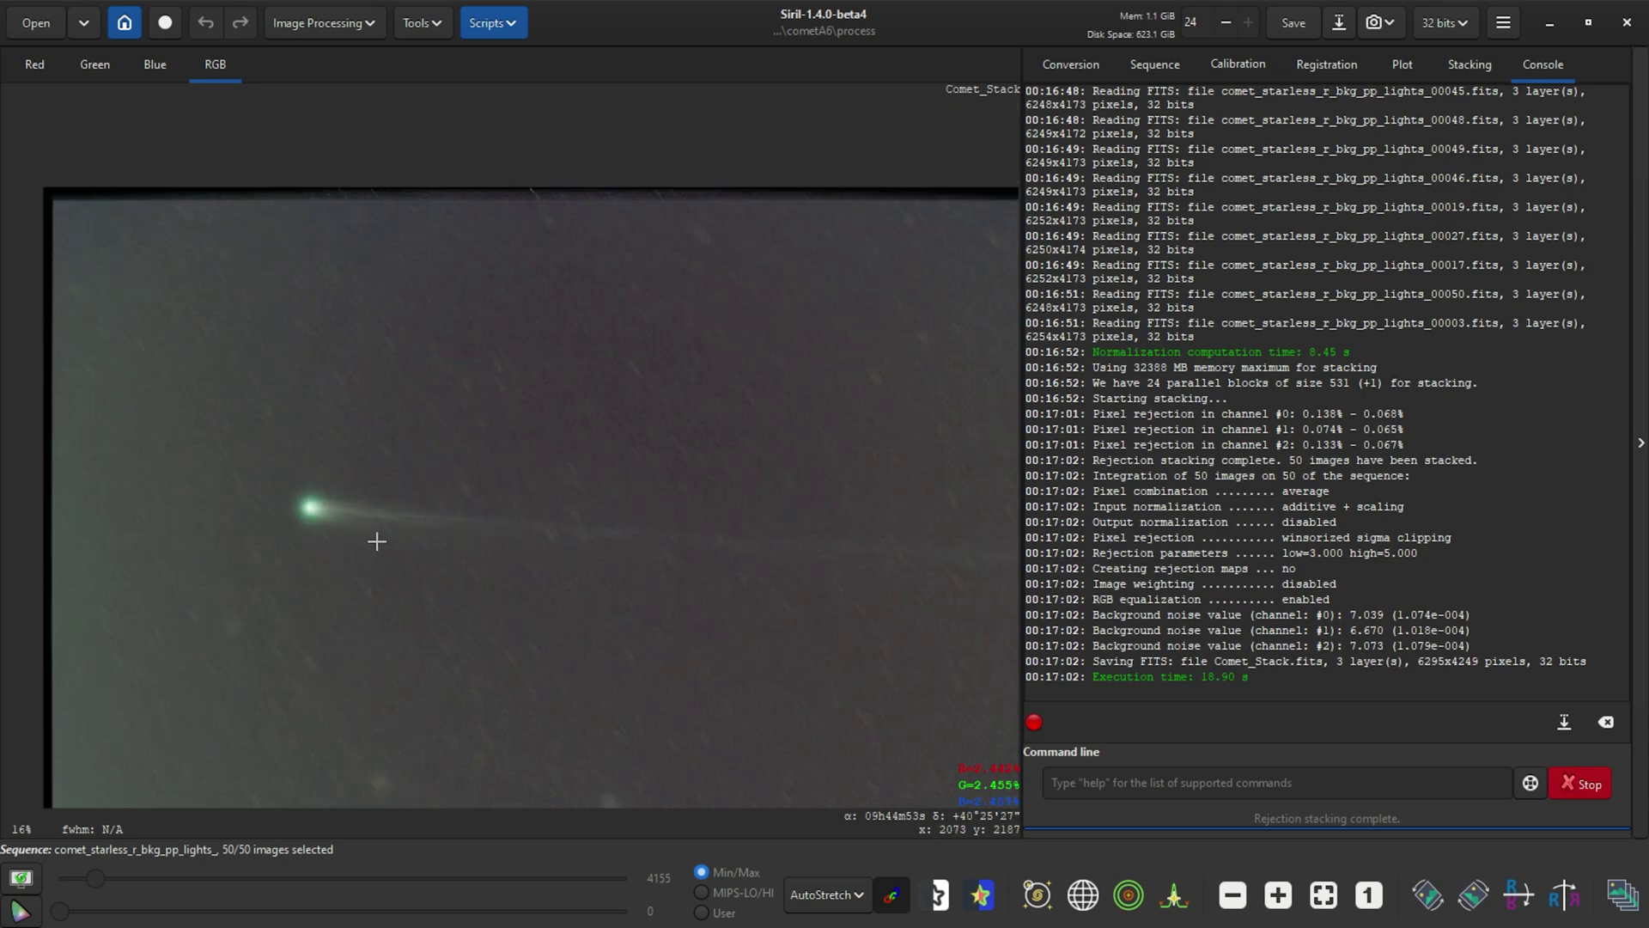
left_click_drag(572, 505, 530, 413)
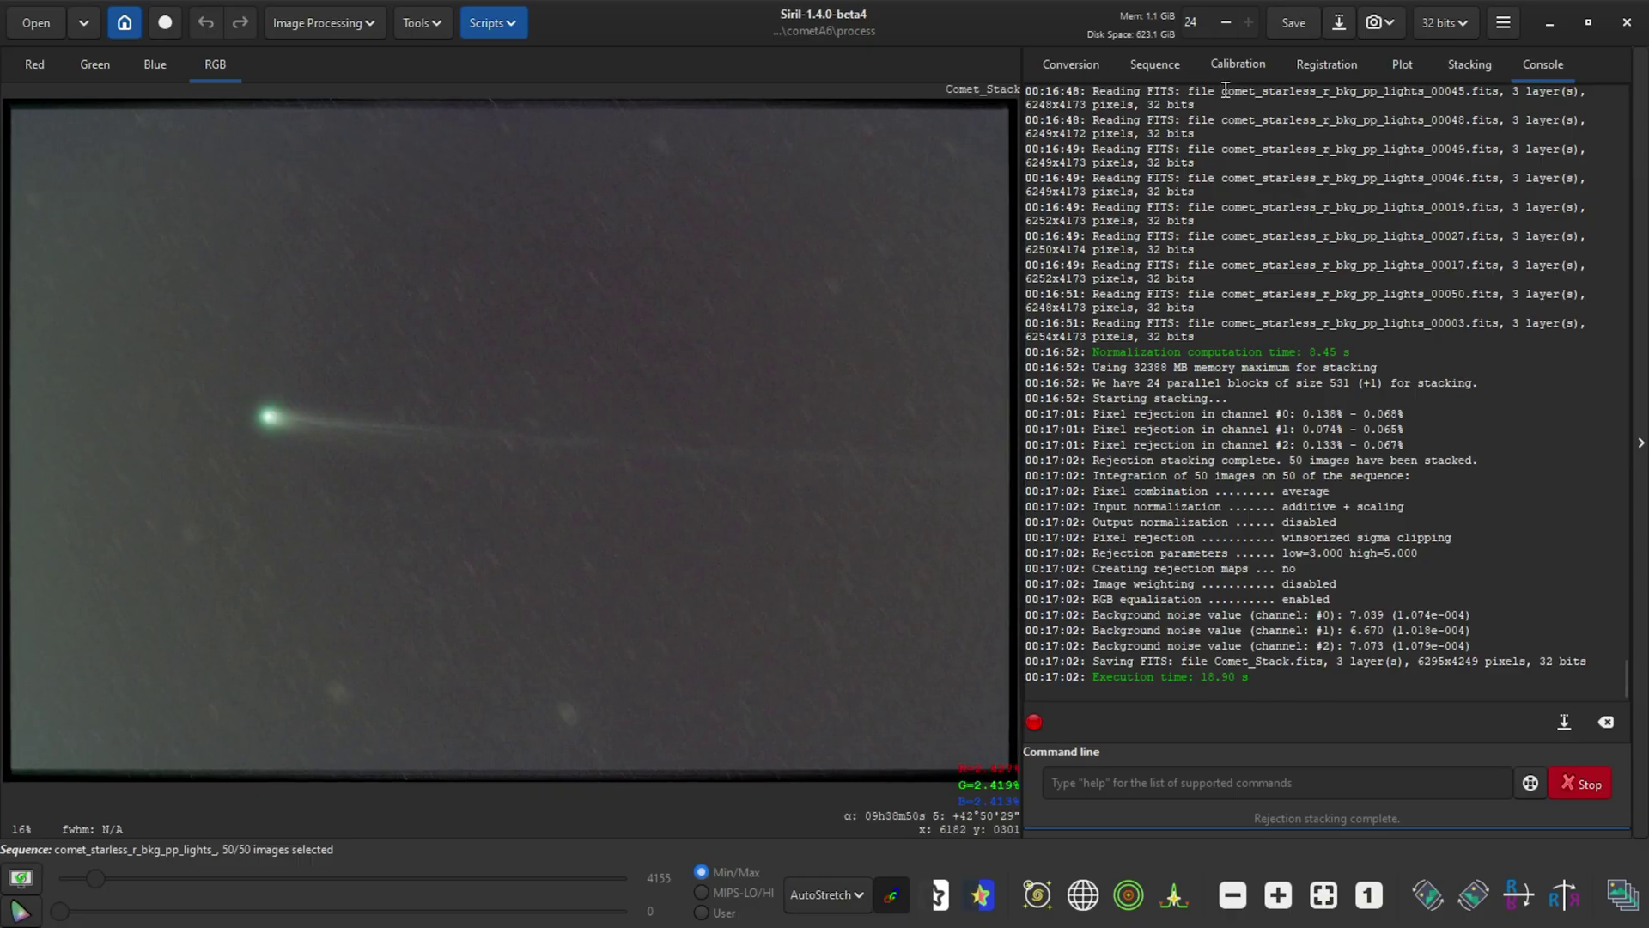
Load the starmask_r_bkg_pp_lights_ sequence.
left_click(1156, 69)
left_click(1120, 127)
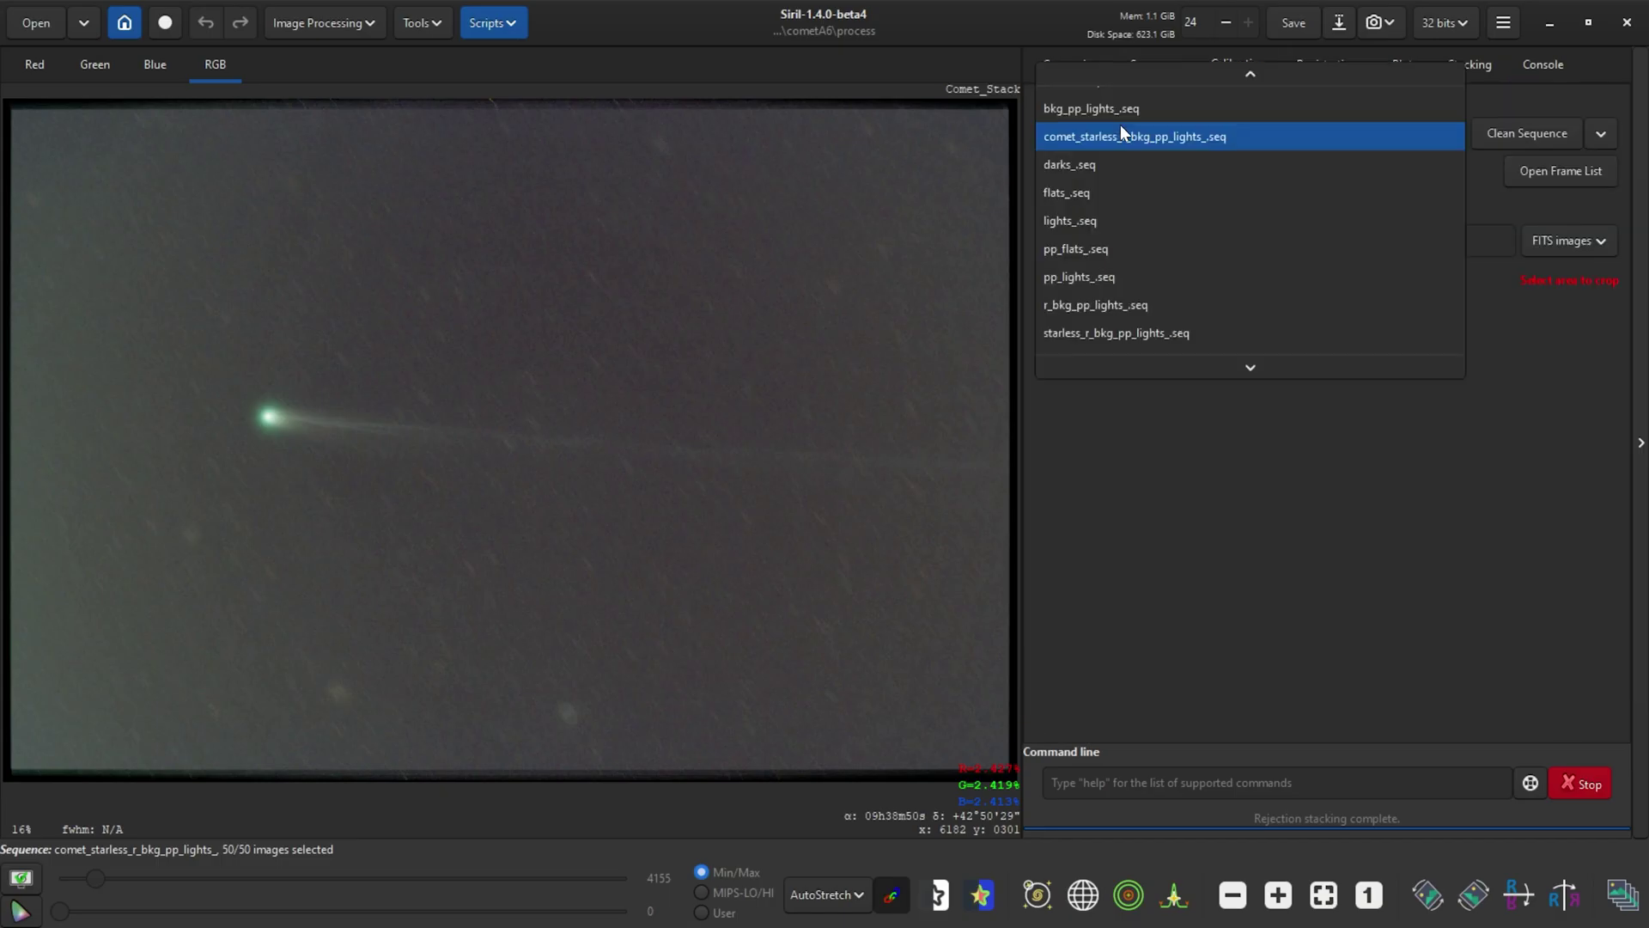
scroll(1108, 331, "down", 1)
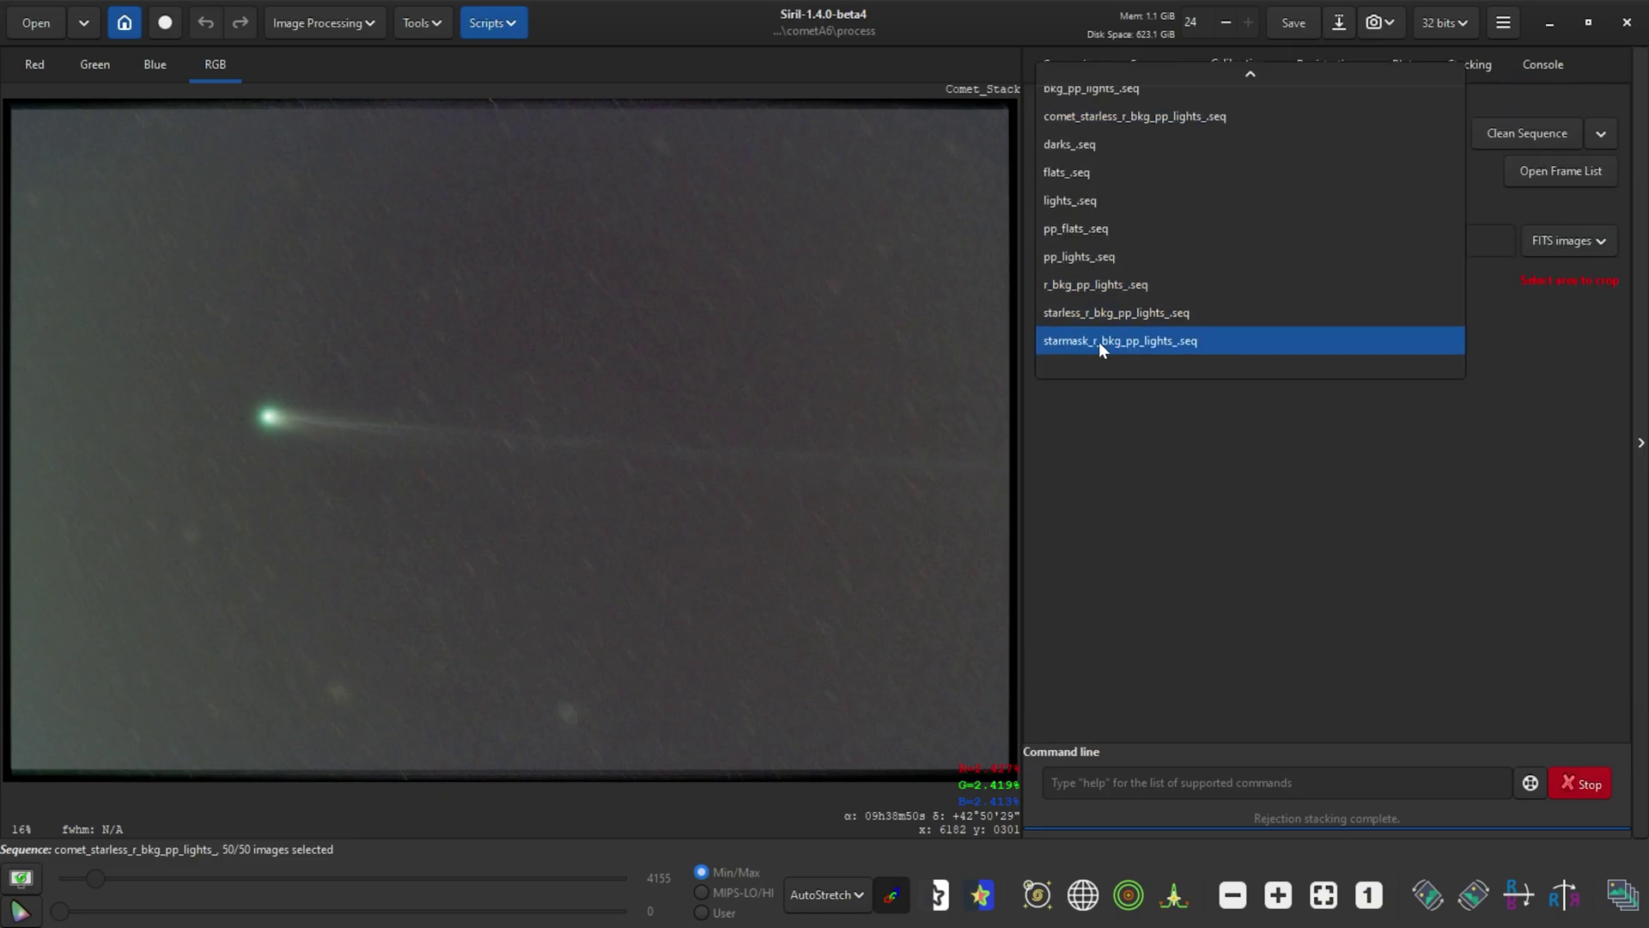
left_click(1099, 342)
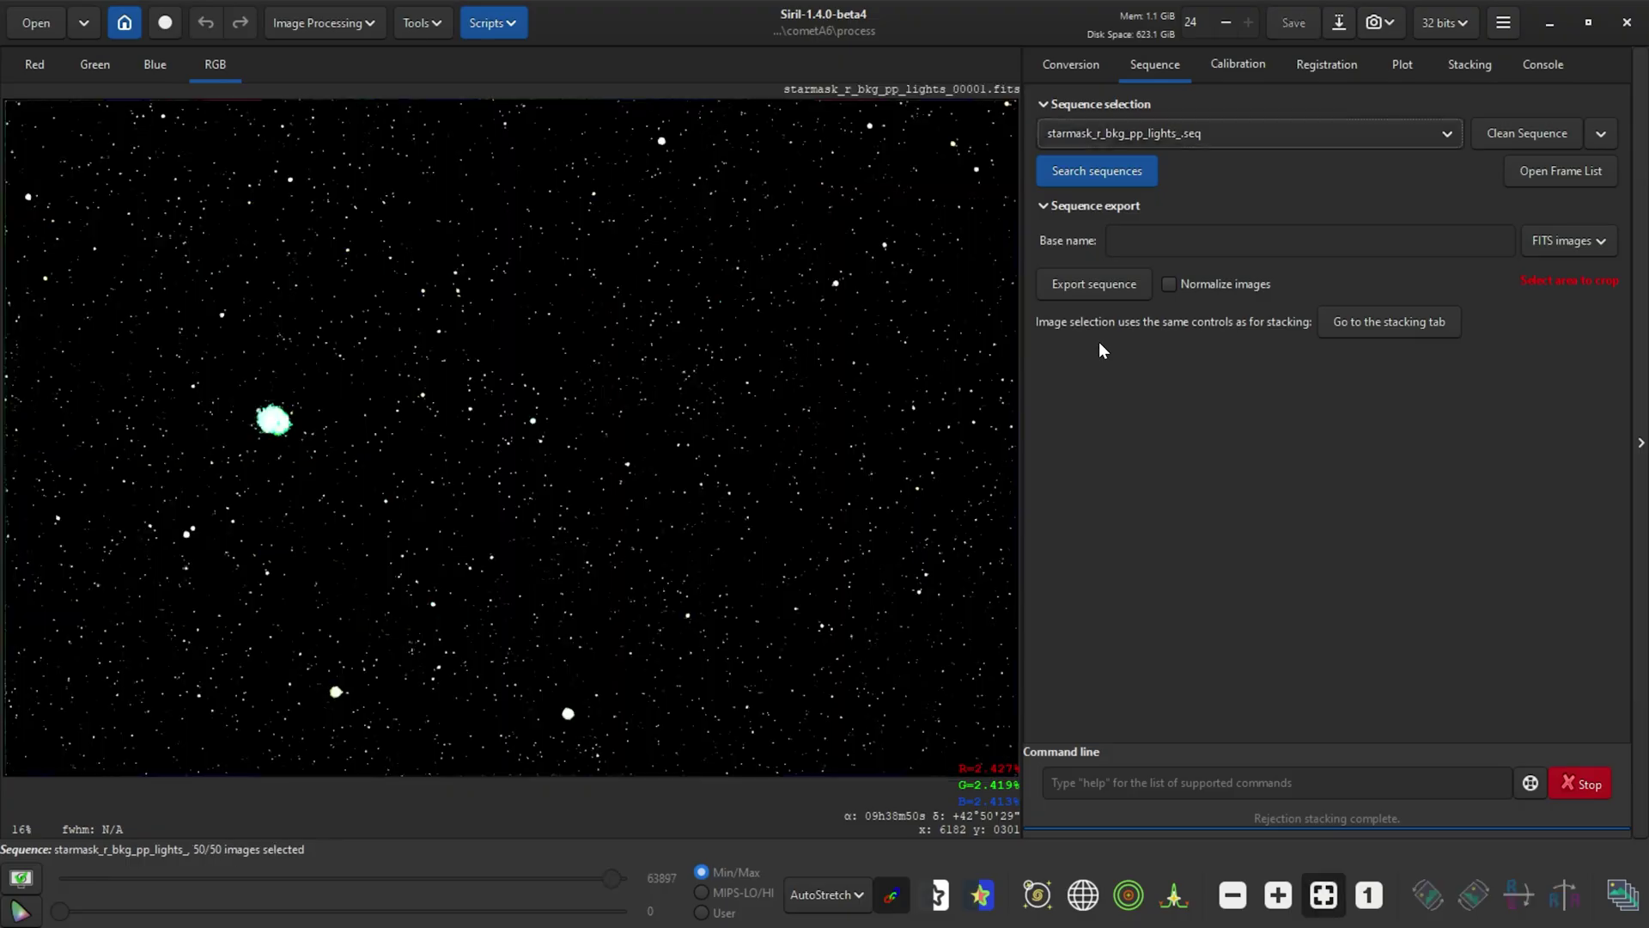
Register the star-mask frames using Global Star Alignment.
left_click(1335, 67)
left_click(1101, 155)
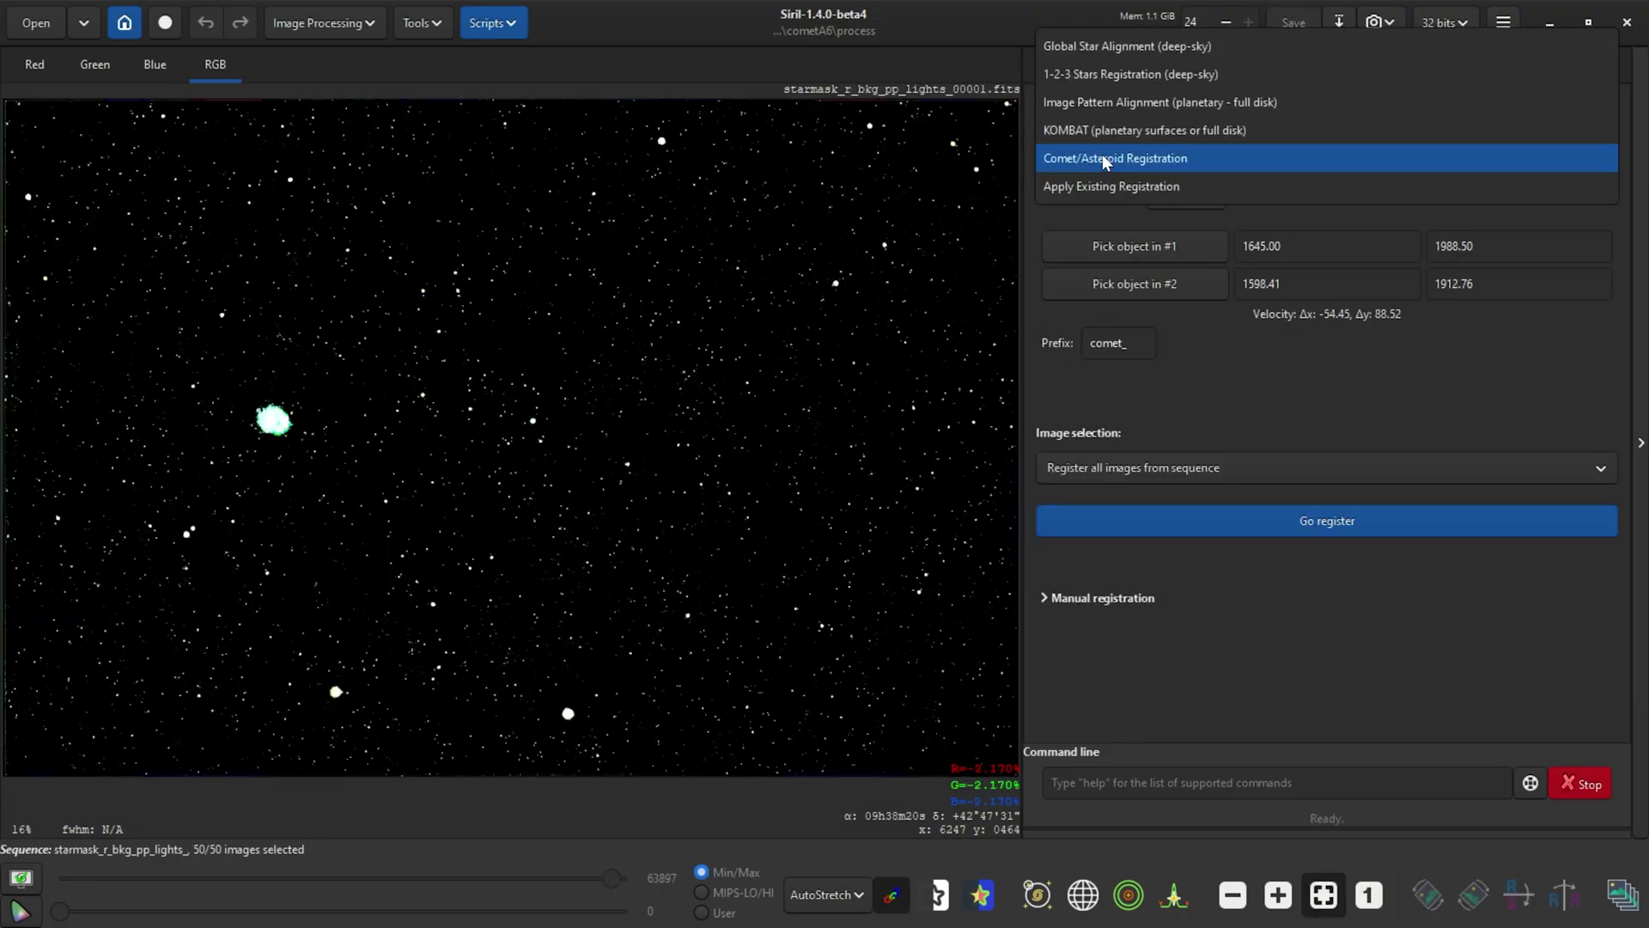
left_click(1148, 54)
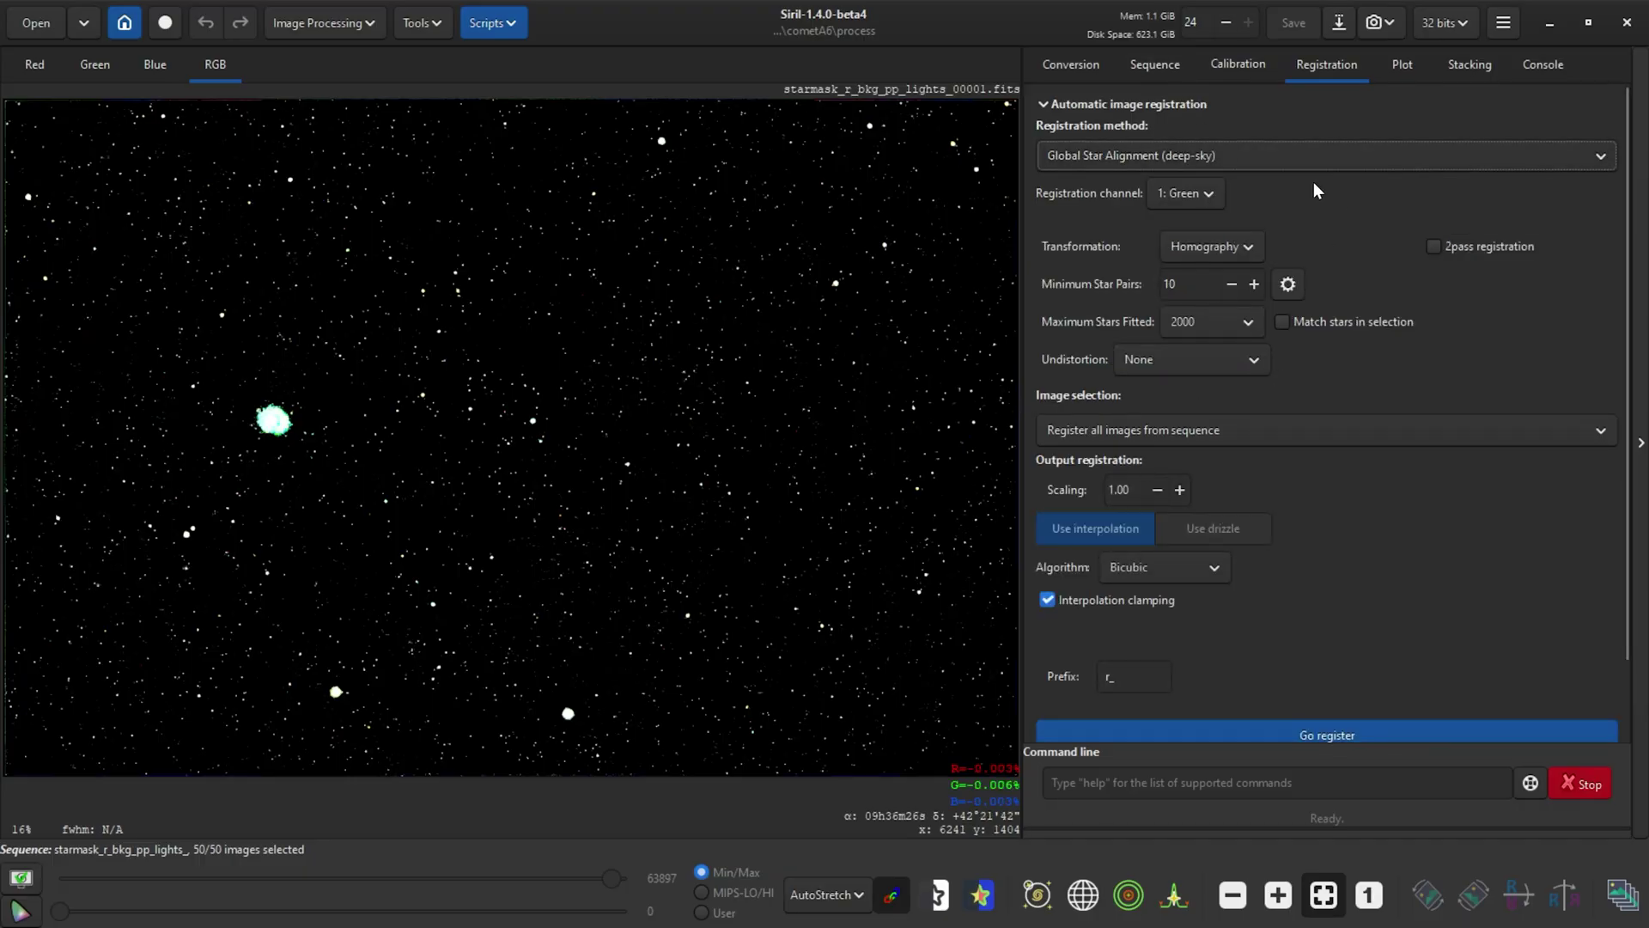
left_click(1326, 732)
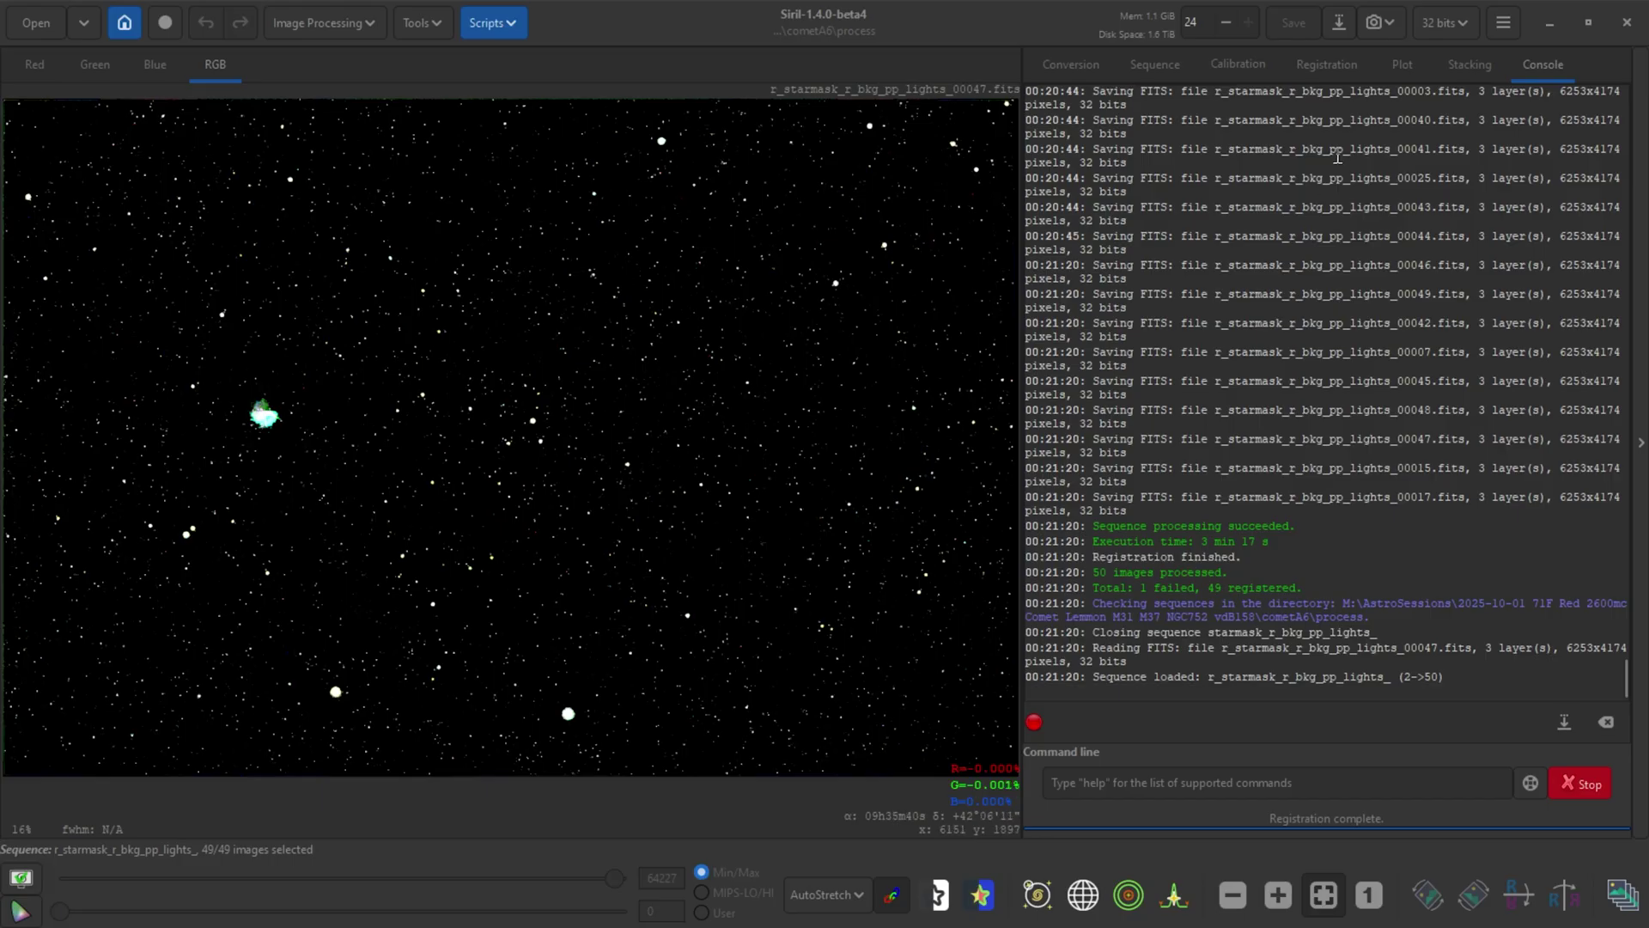
Stack the registered star masks into an image named Star_Stack.
left_click(1476, 61)
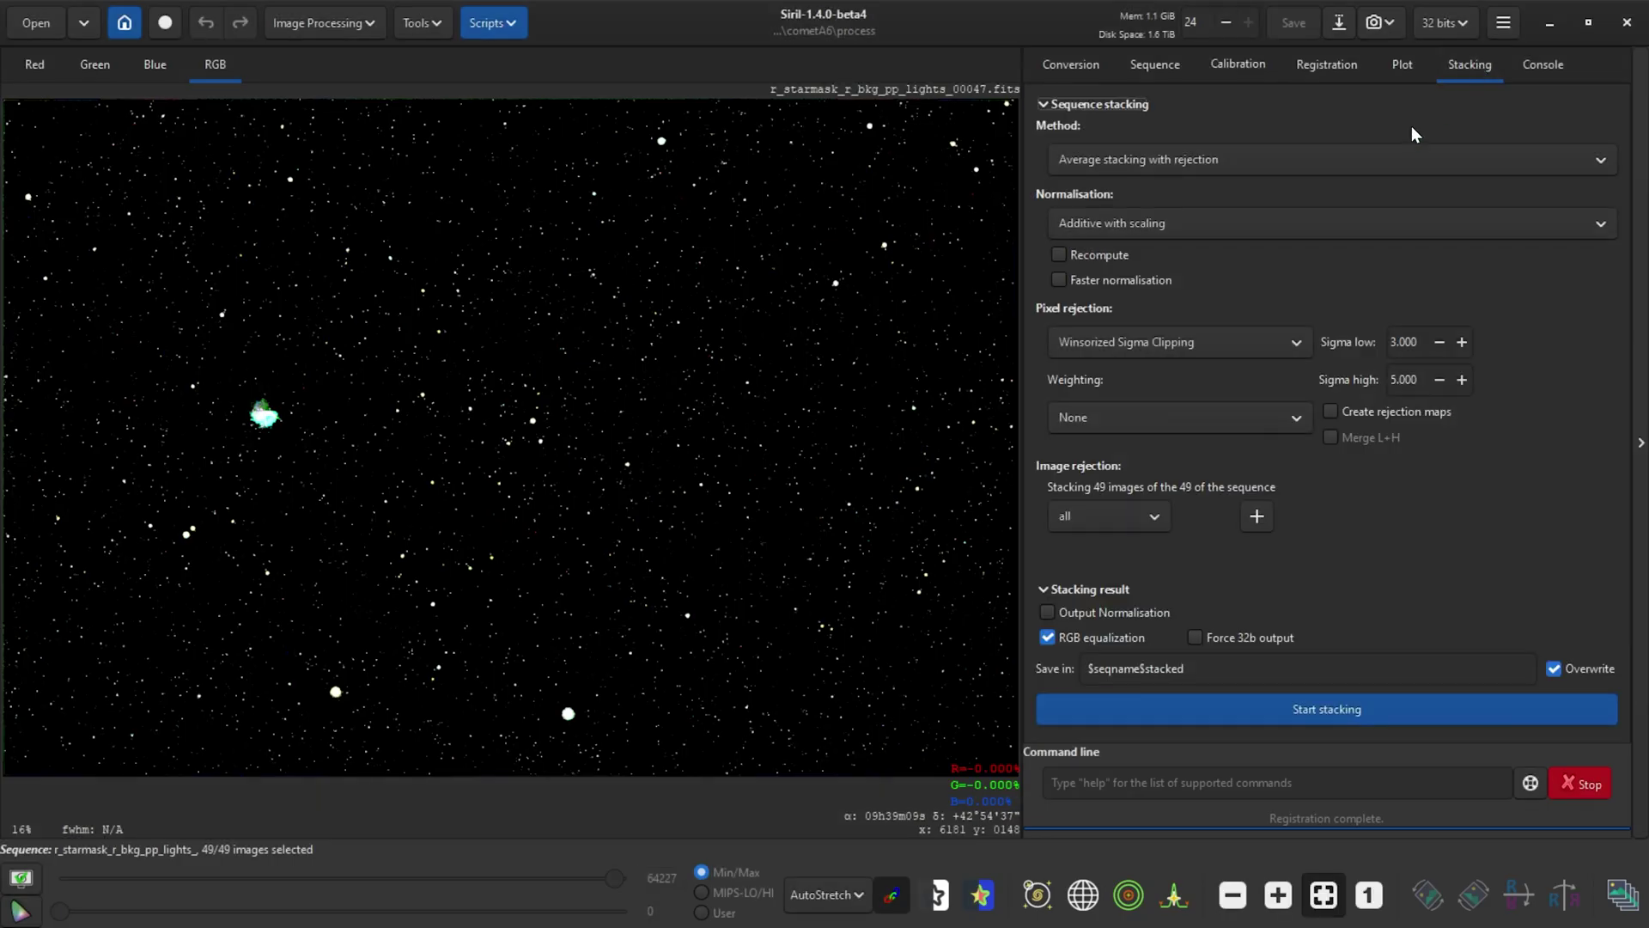
left_click(1394, 385)
triple_click(1233, 672)
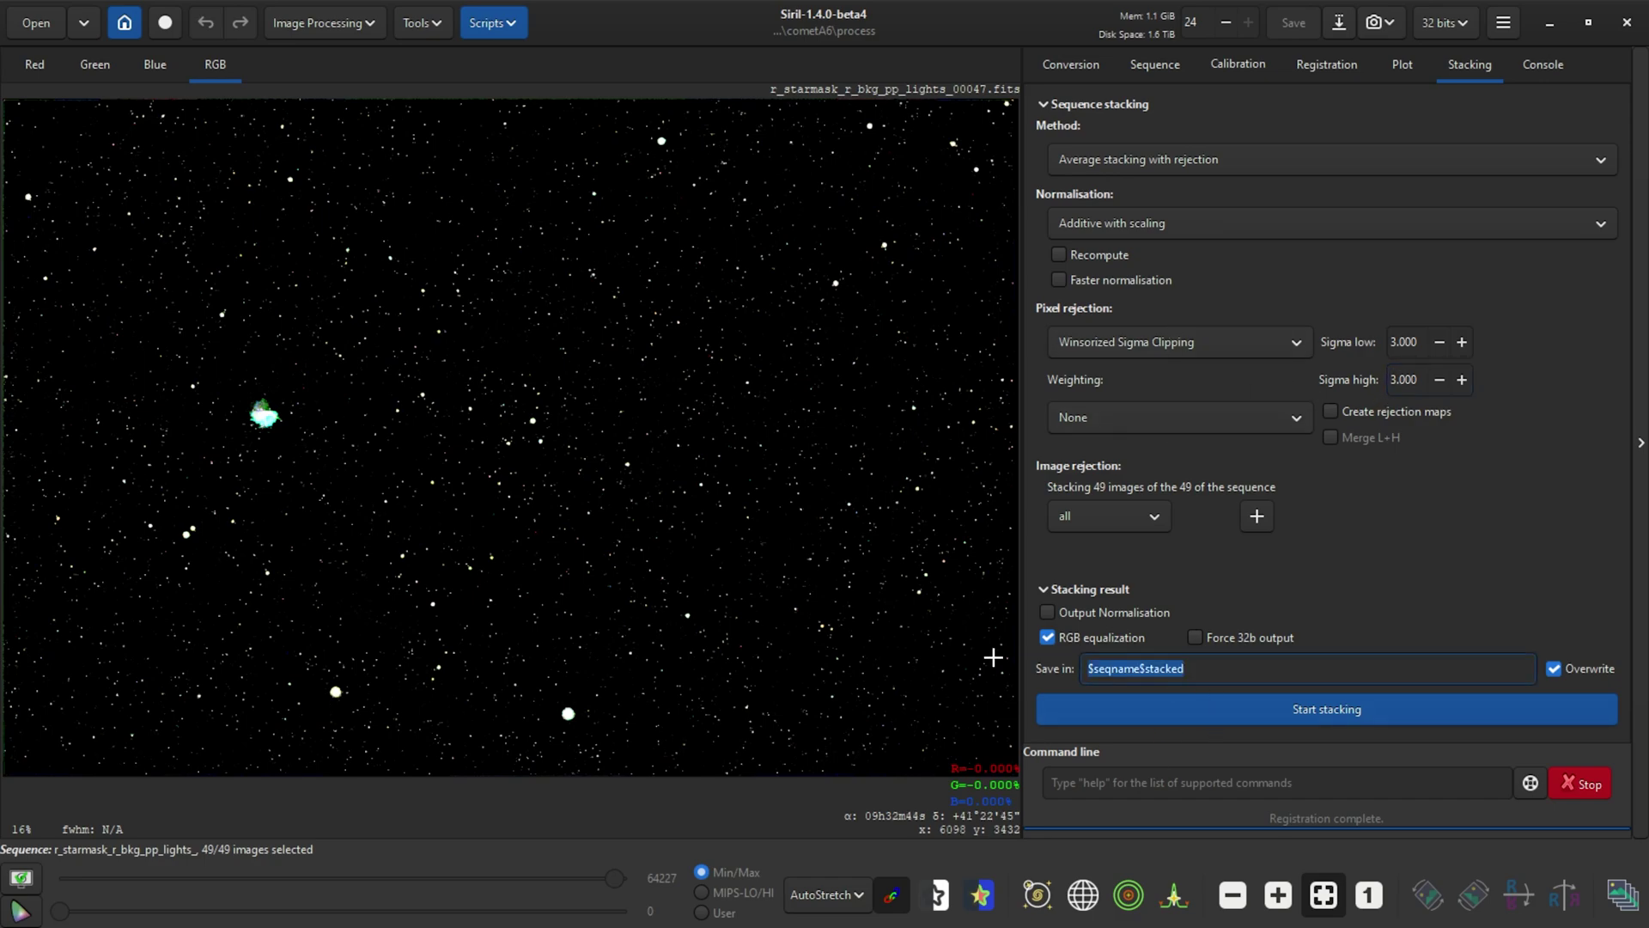
type("Star_Stack")
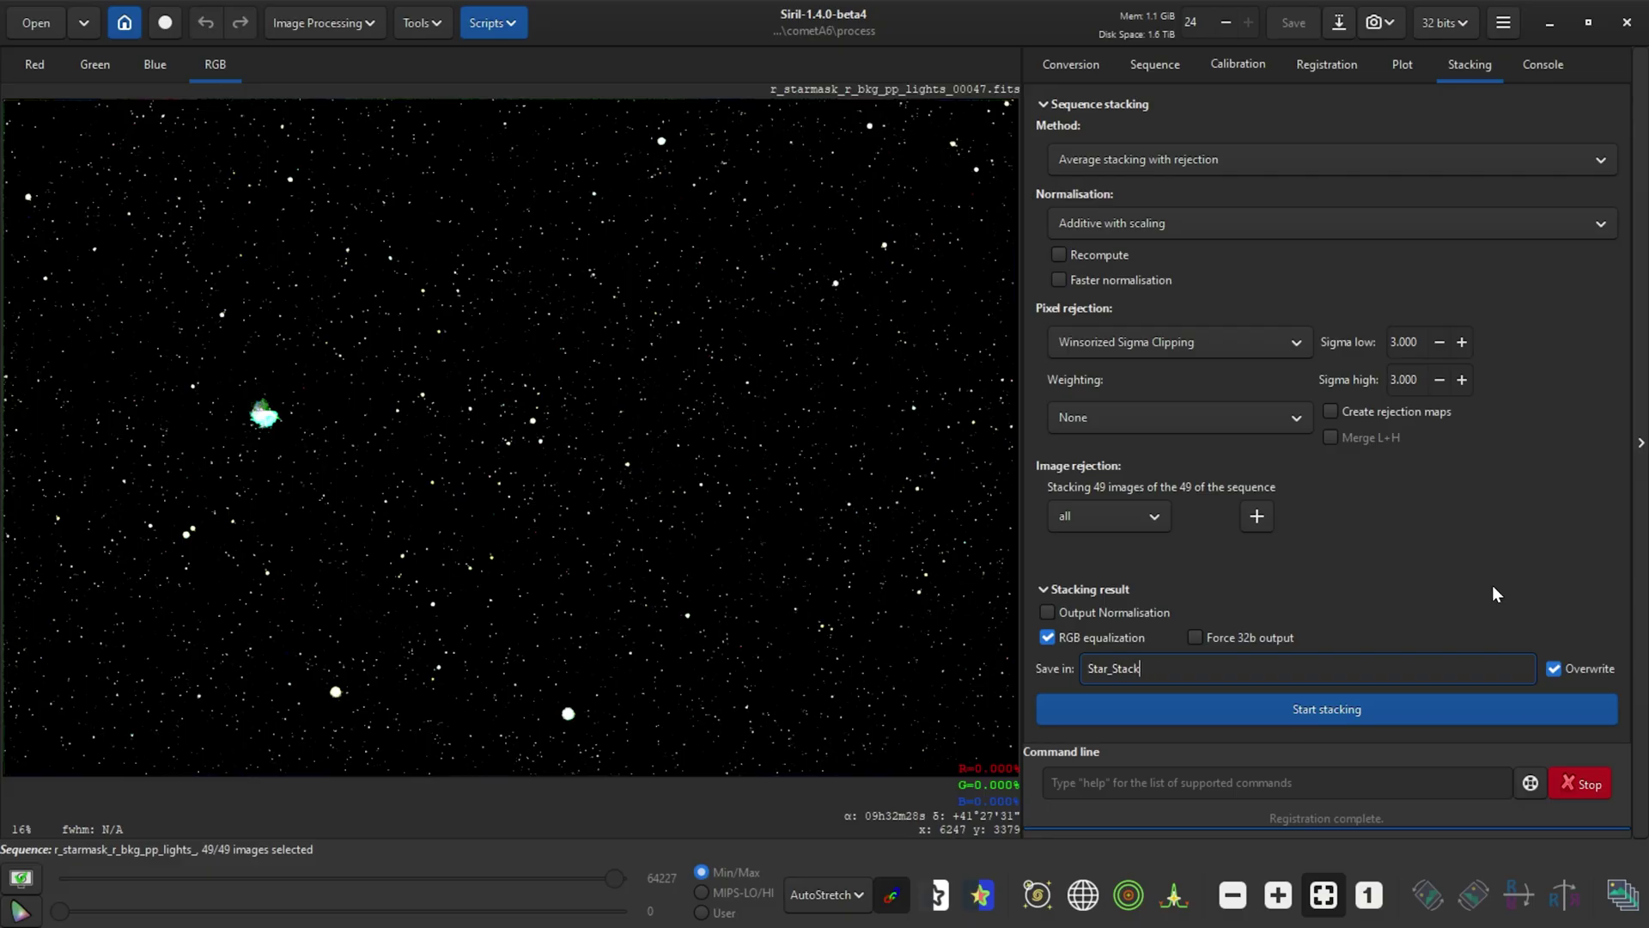
left_click(1408, 705)
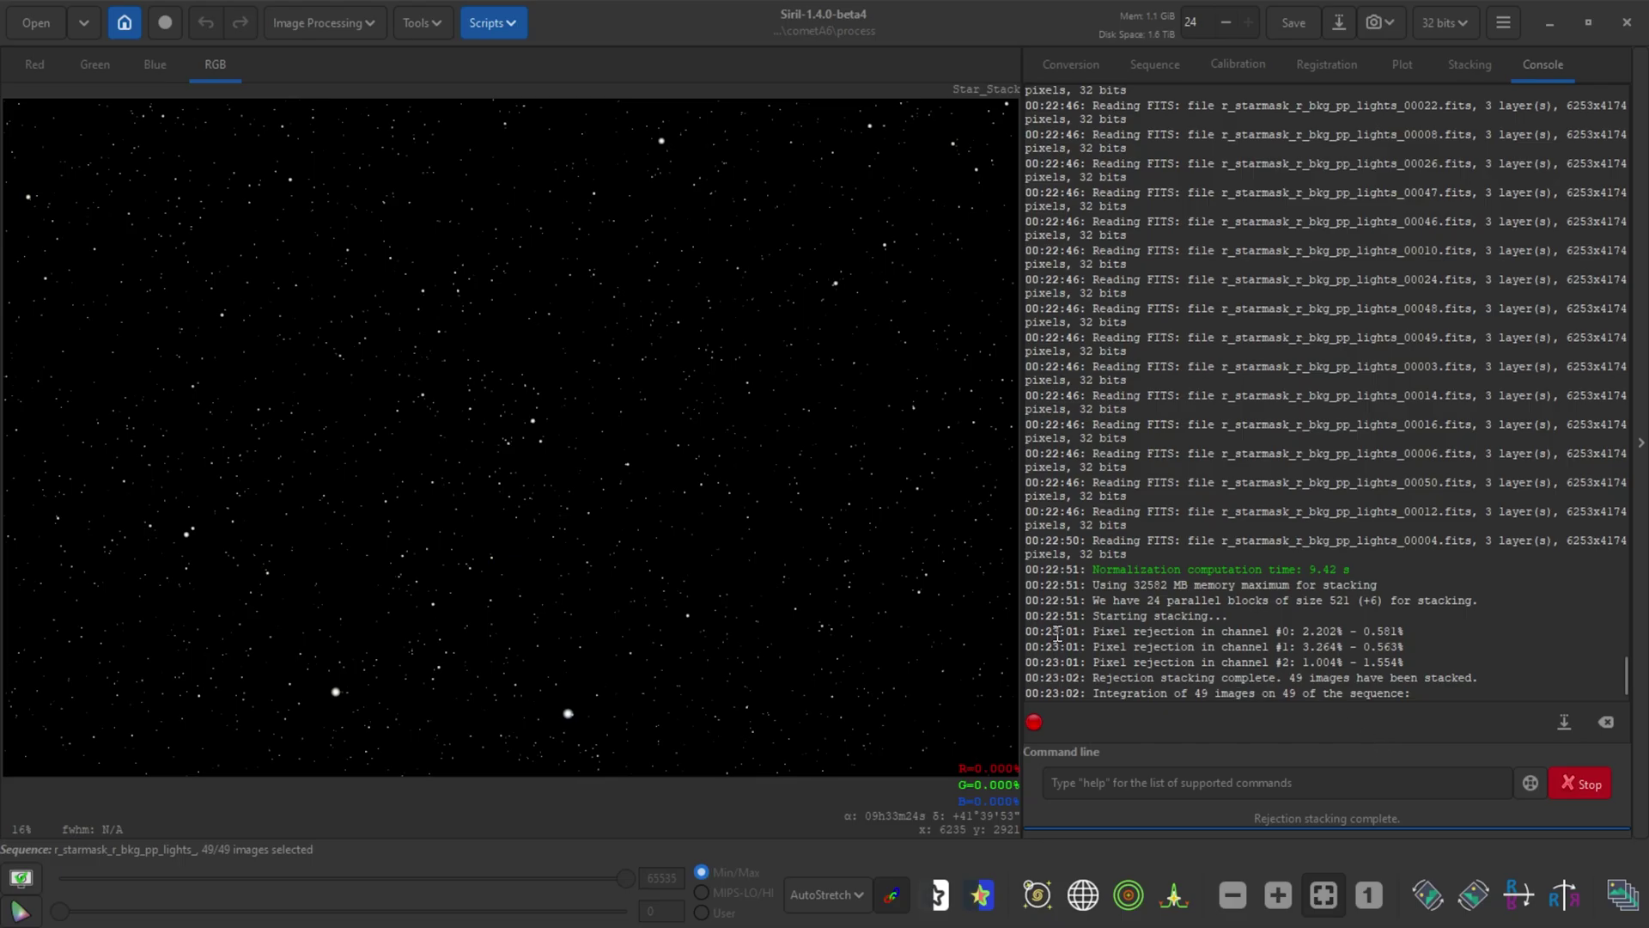
Keep the AutoStretch display on Star_Stack and show the file conversion settings.
left_click(830, 898)
left_click(1159, 369)
left_click(1075, 67)
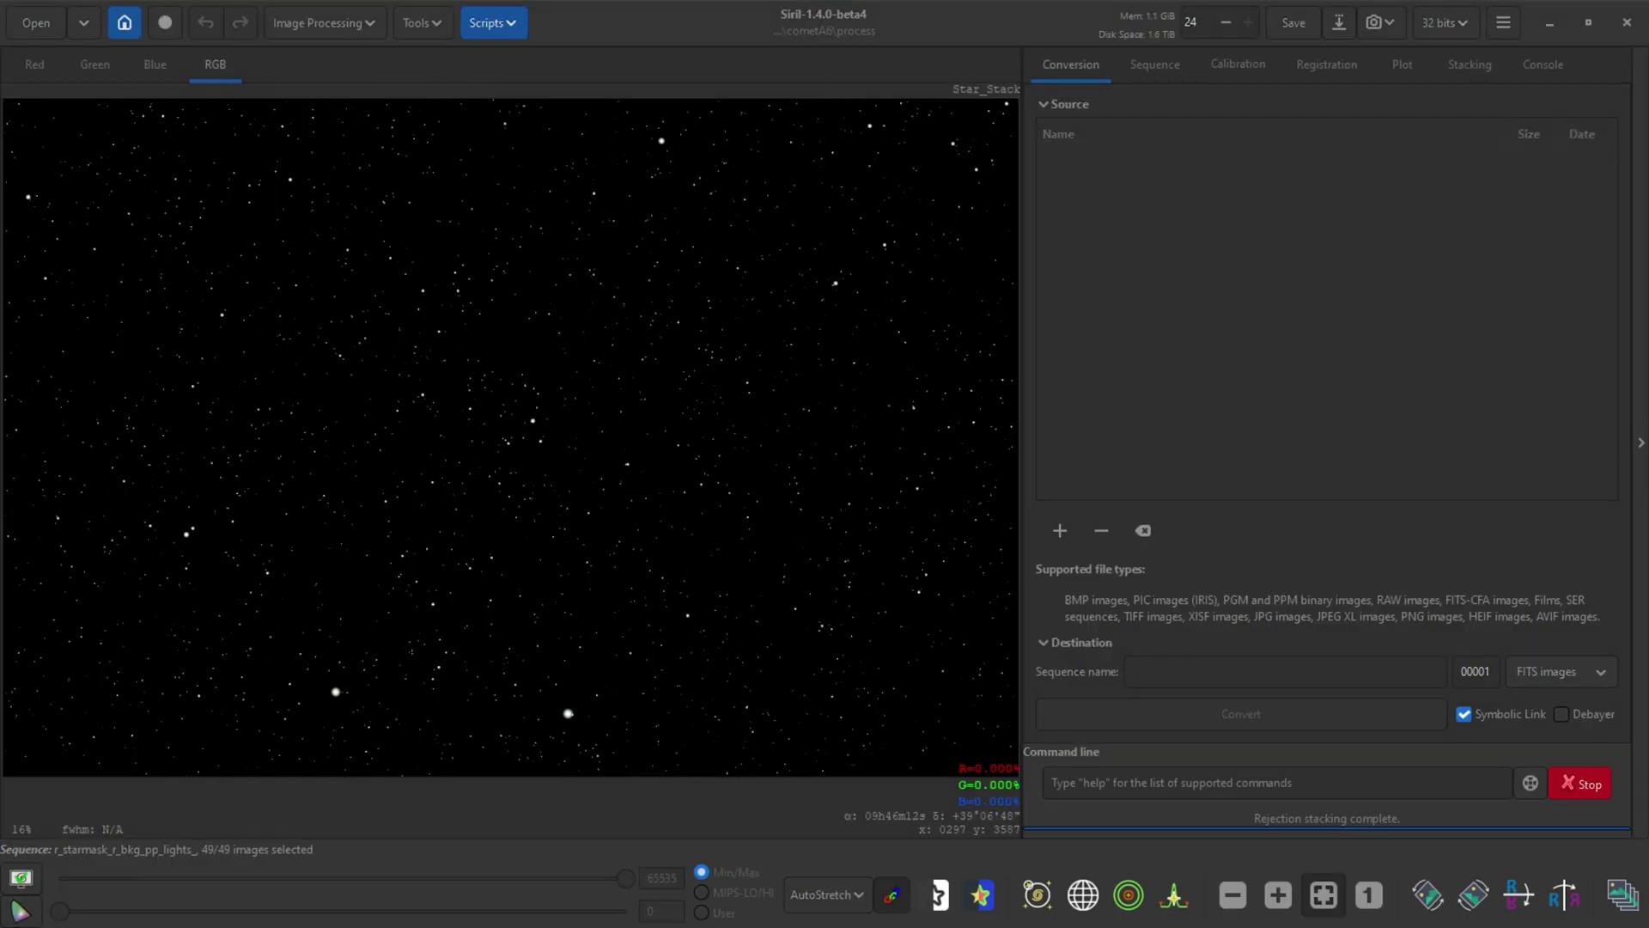
key("alt+Tab")
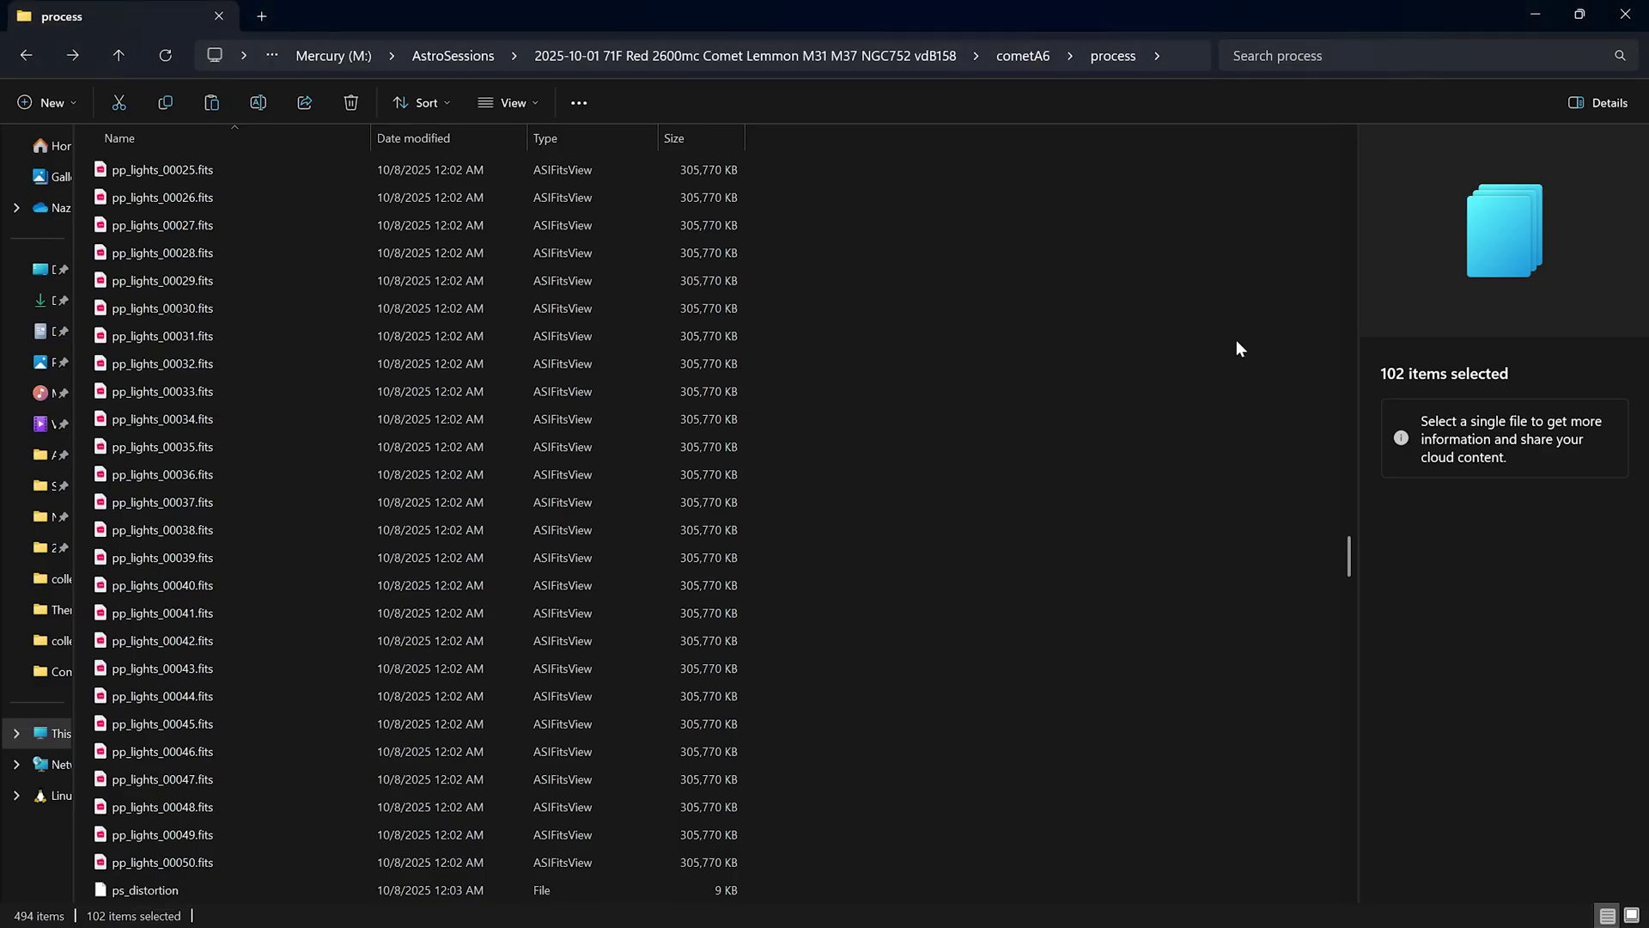
Sort the process folder newest-first and select Star_Stack.fits and Comet_Stack.fits.
left_click_drag(1347, 563, 1348, 146)
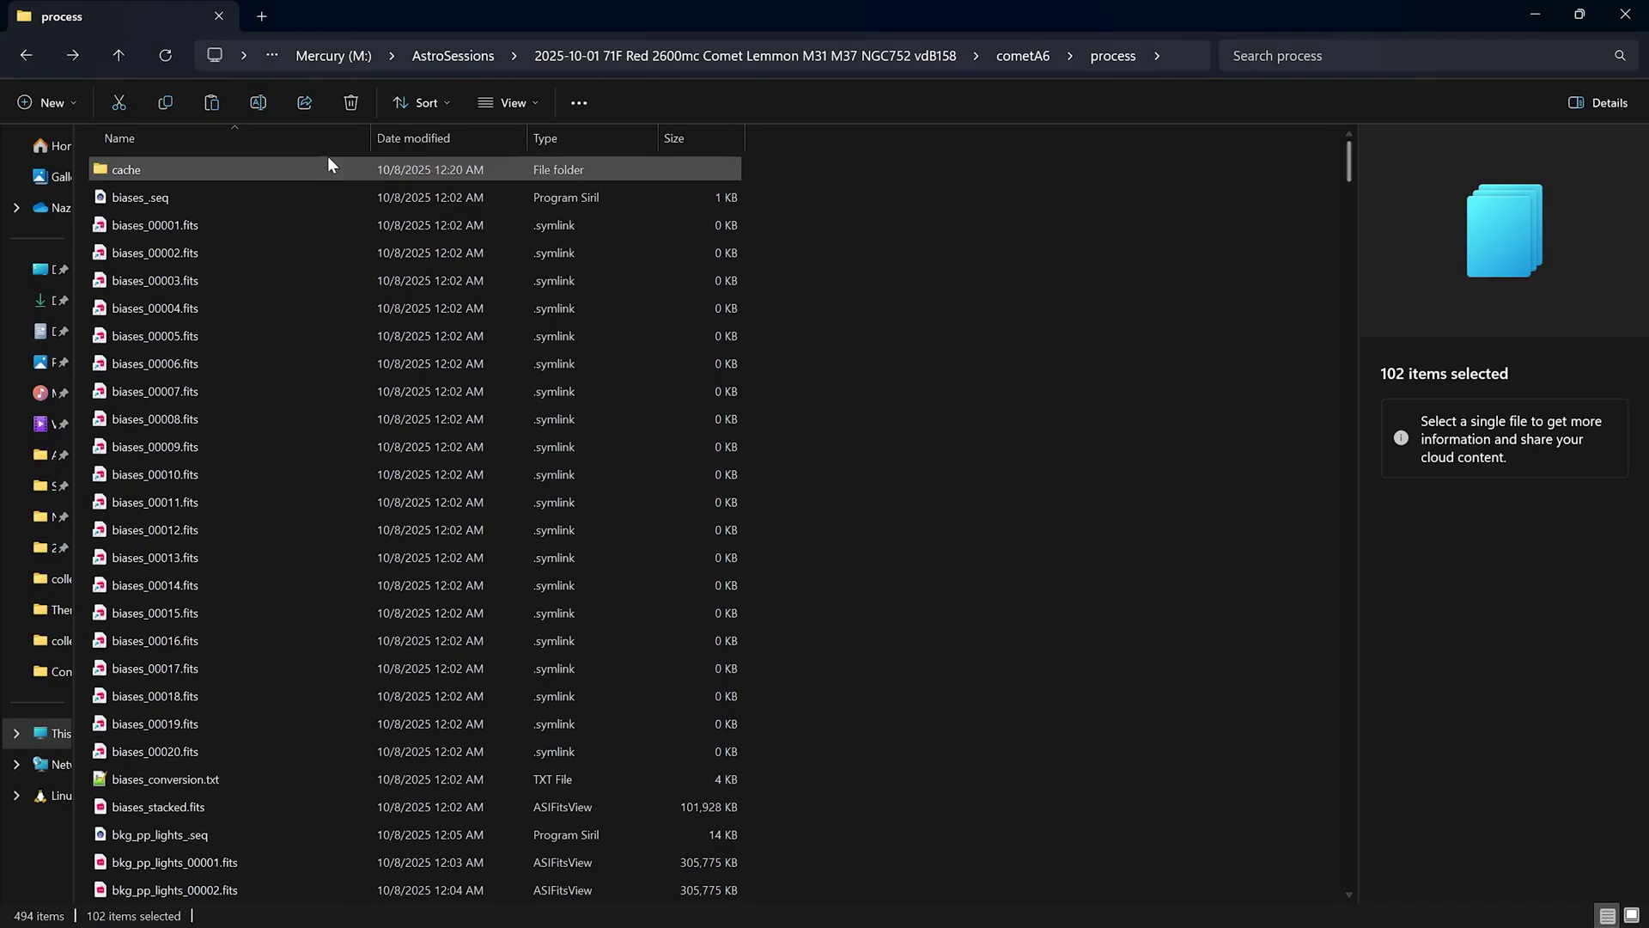
left_click(413, 142)
left_click(443, 142)
left_click(436, 141)
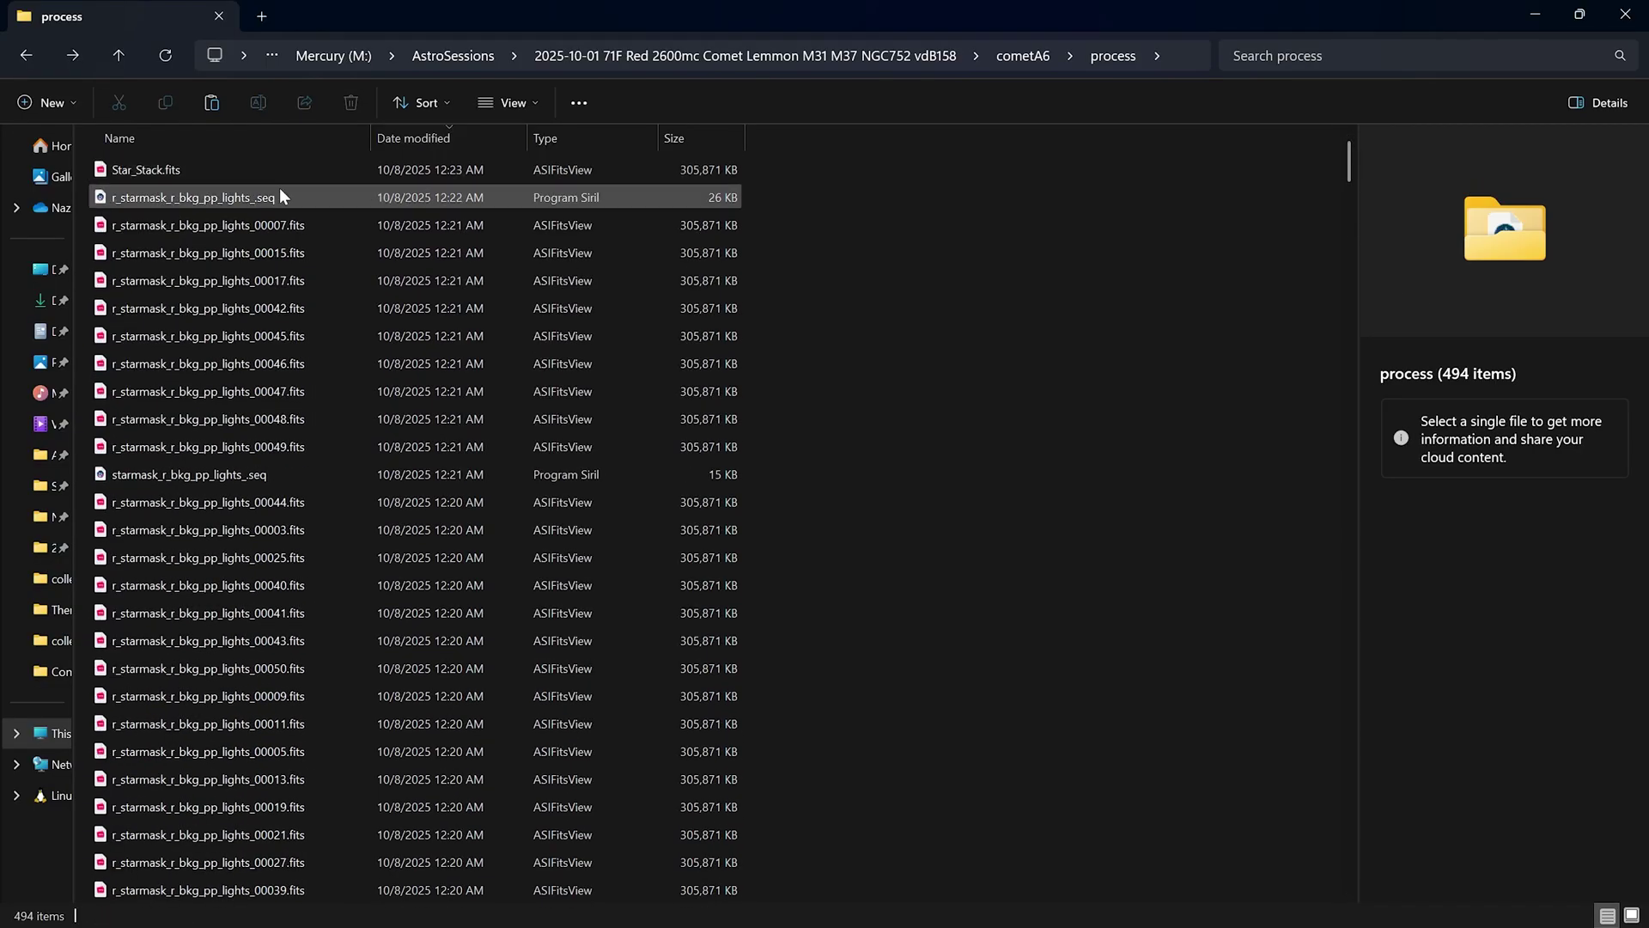
left_click(146, 169)
scroll(225, 614, "down", 12)
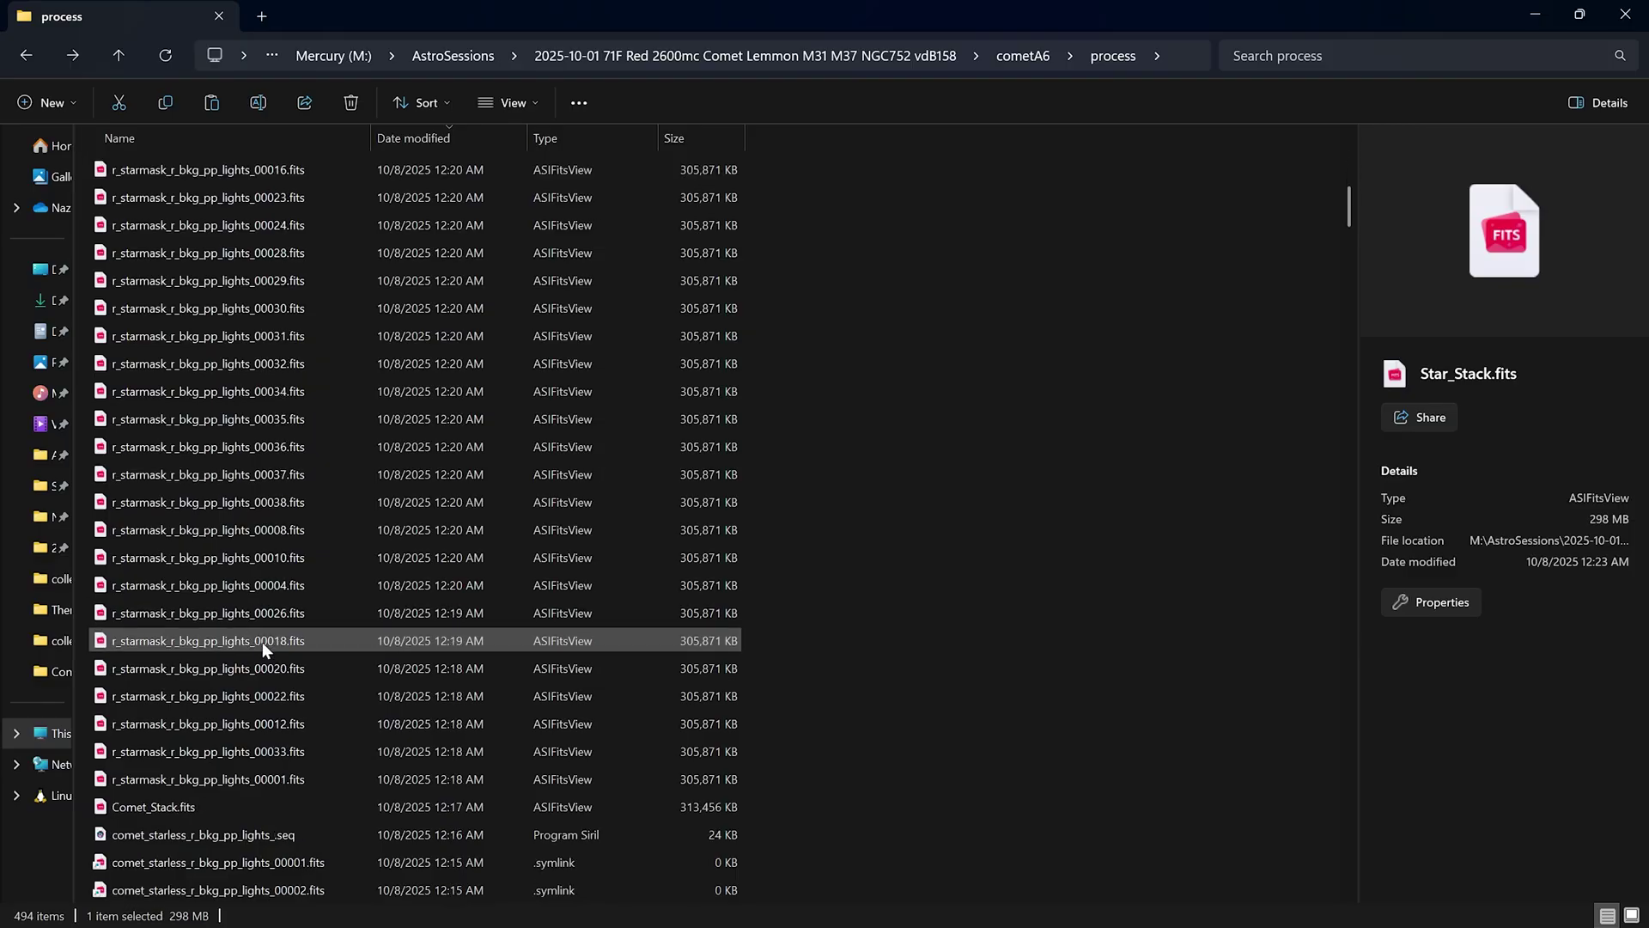
left_click(137, 389, "ctrl")
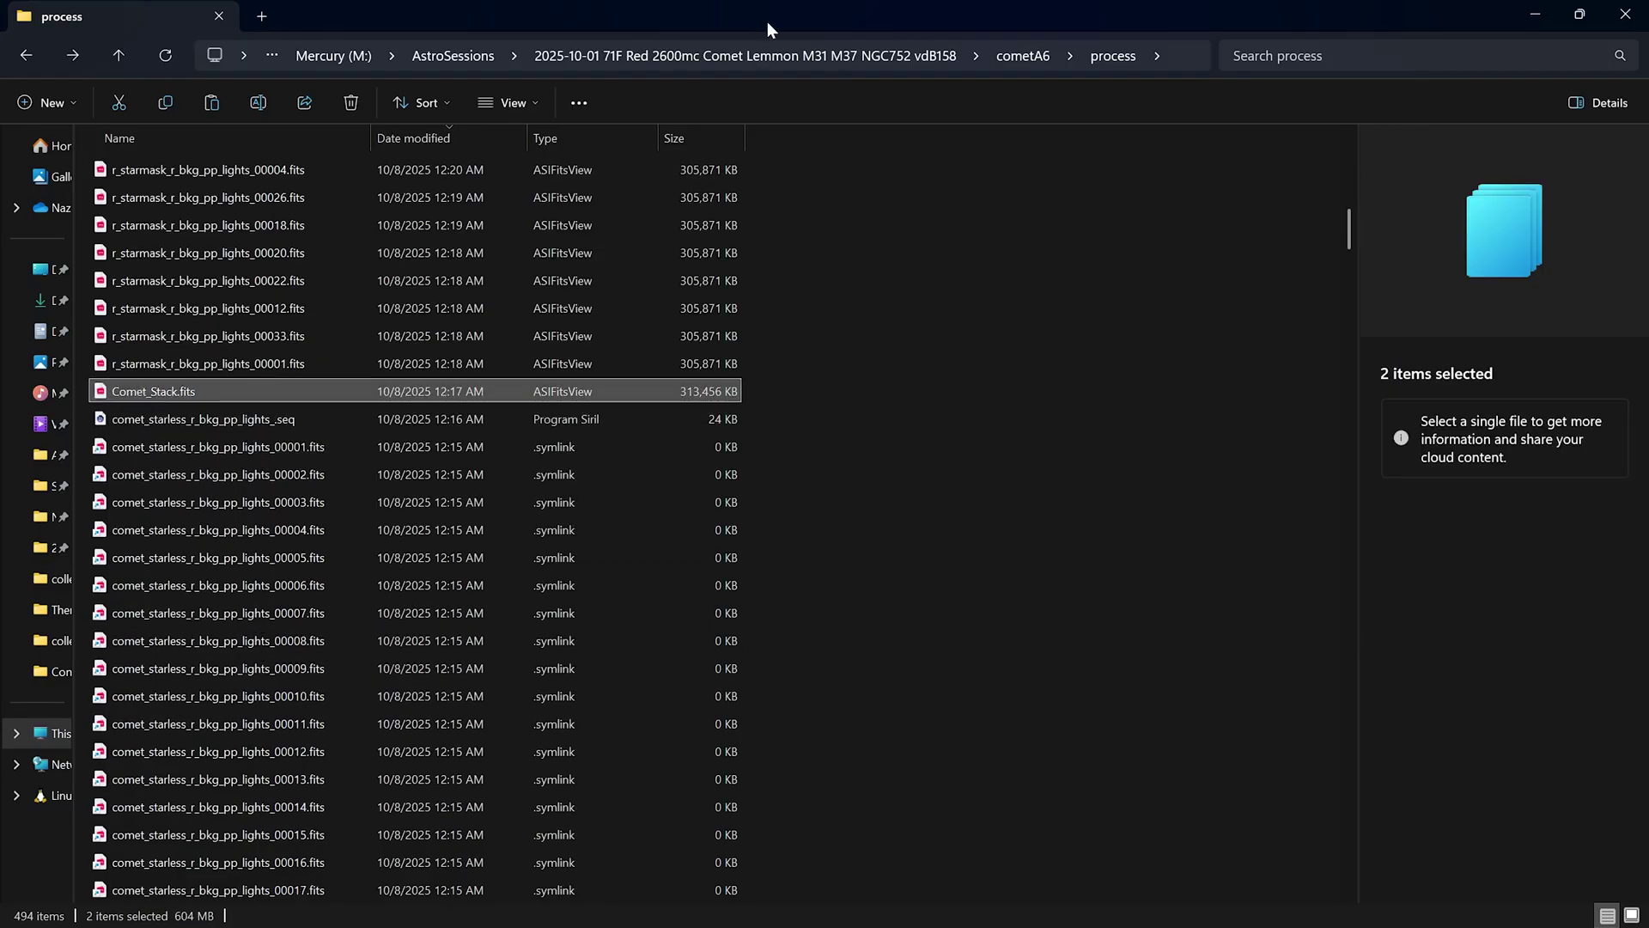
Add both stacks to Siril's conversion list and convert them into the Comet_Star sequence.
left_click_drag(766, 23, 870, 486)
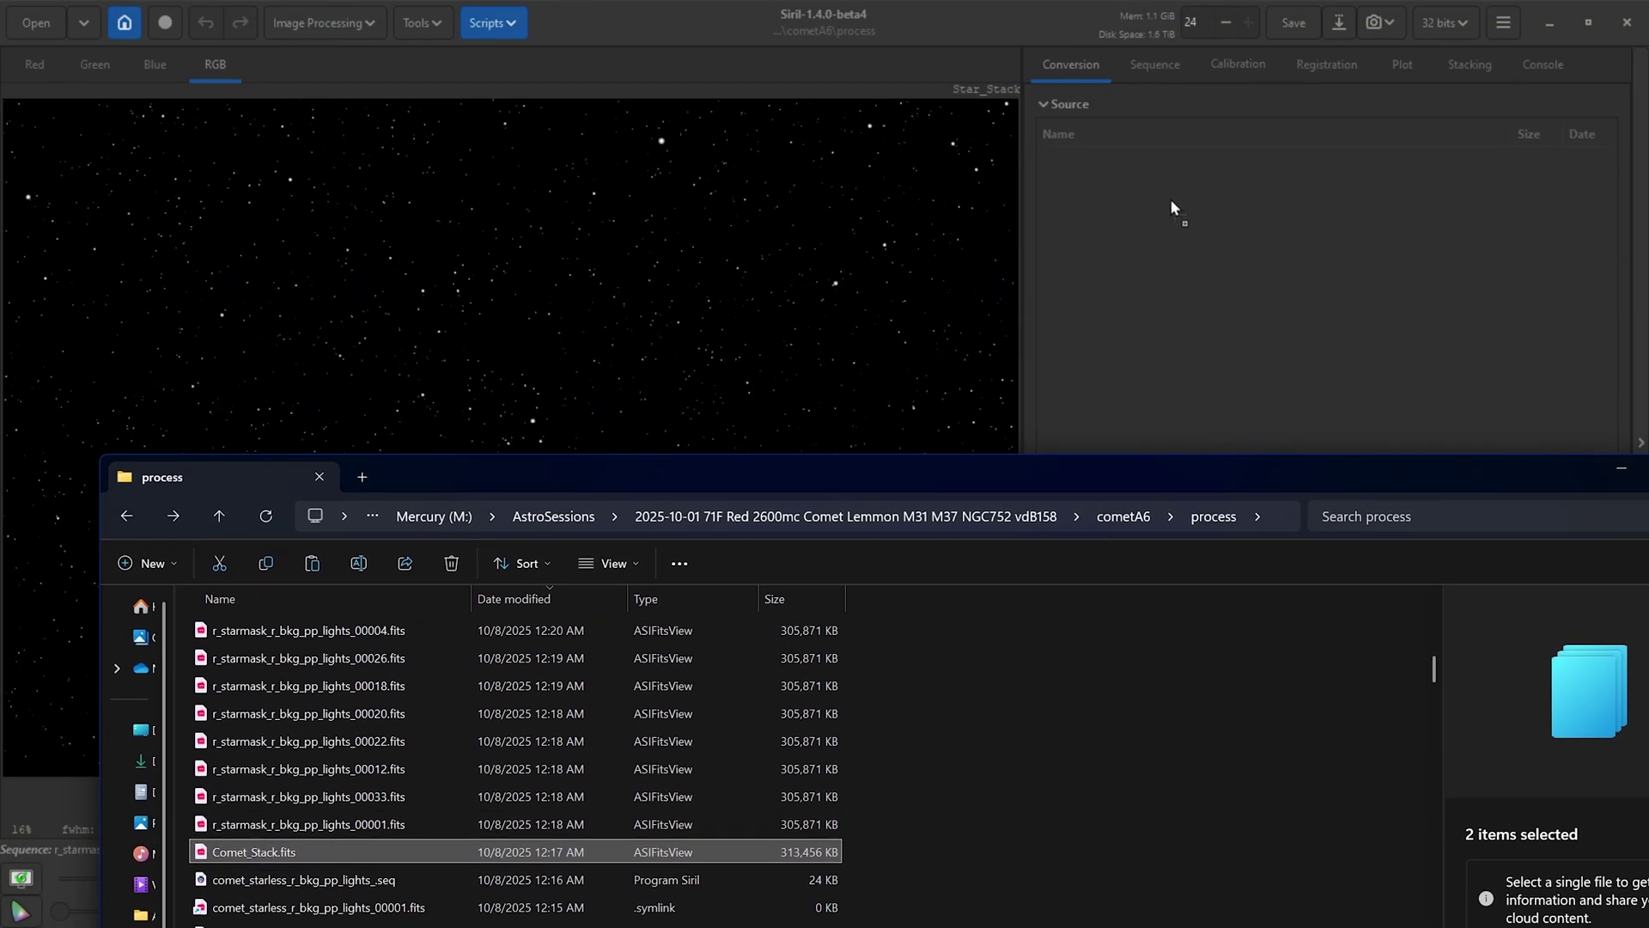
left_click_drag(1170, 198, 1168, 198)
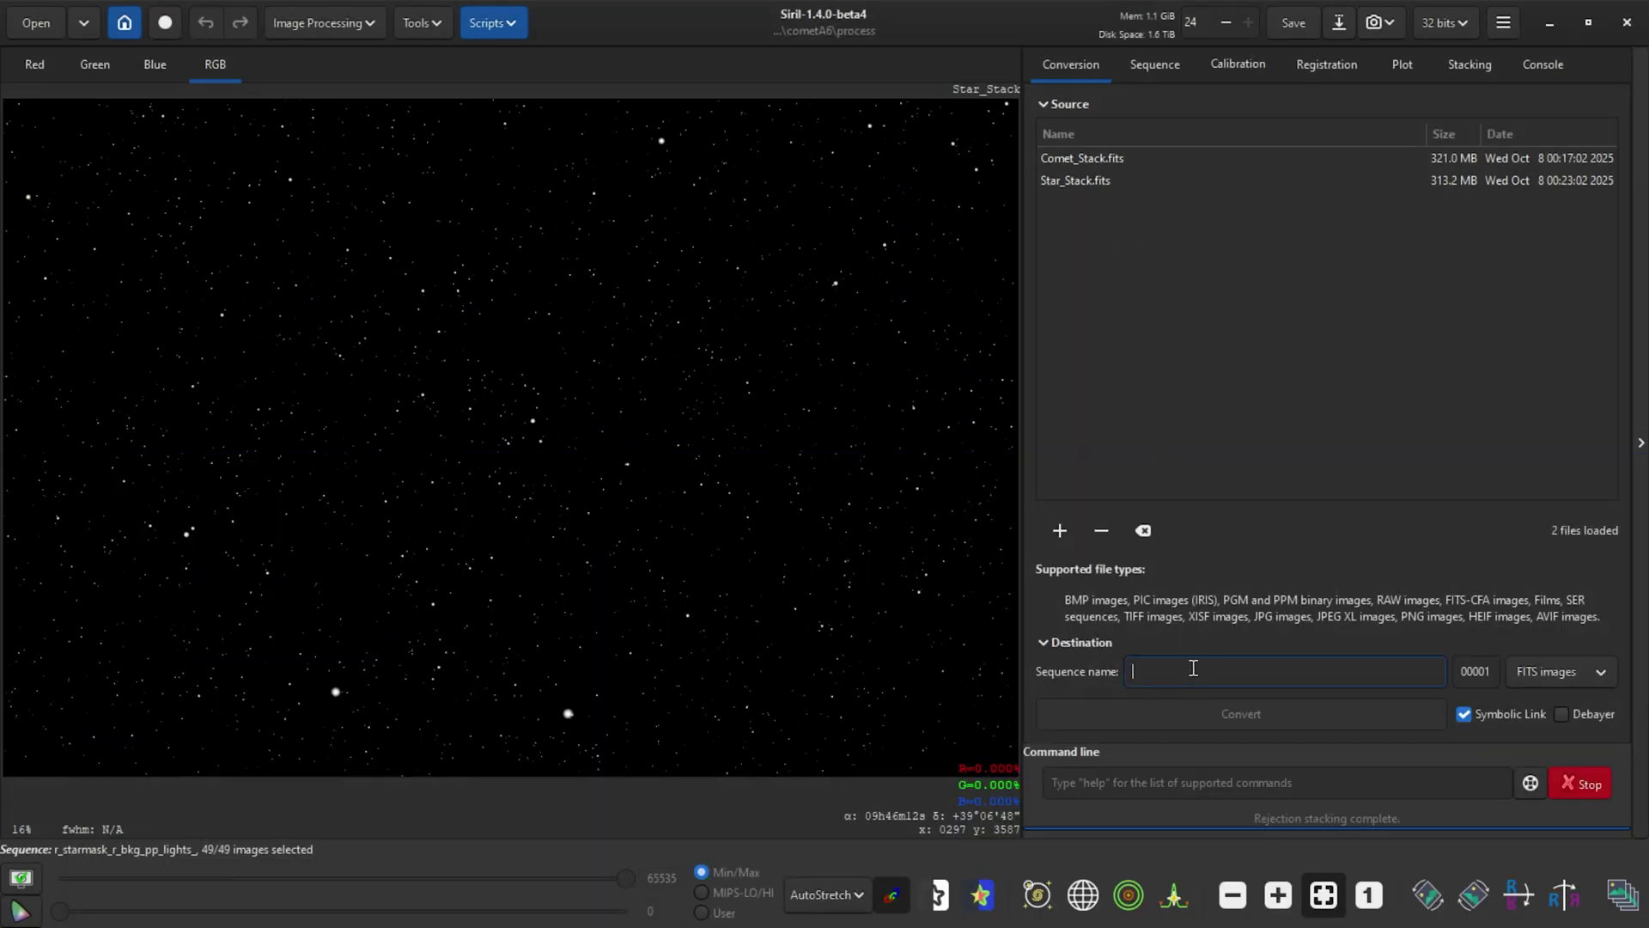
type("Comet_Star")
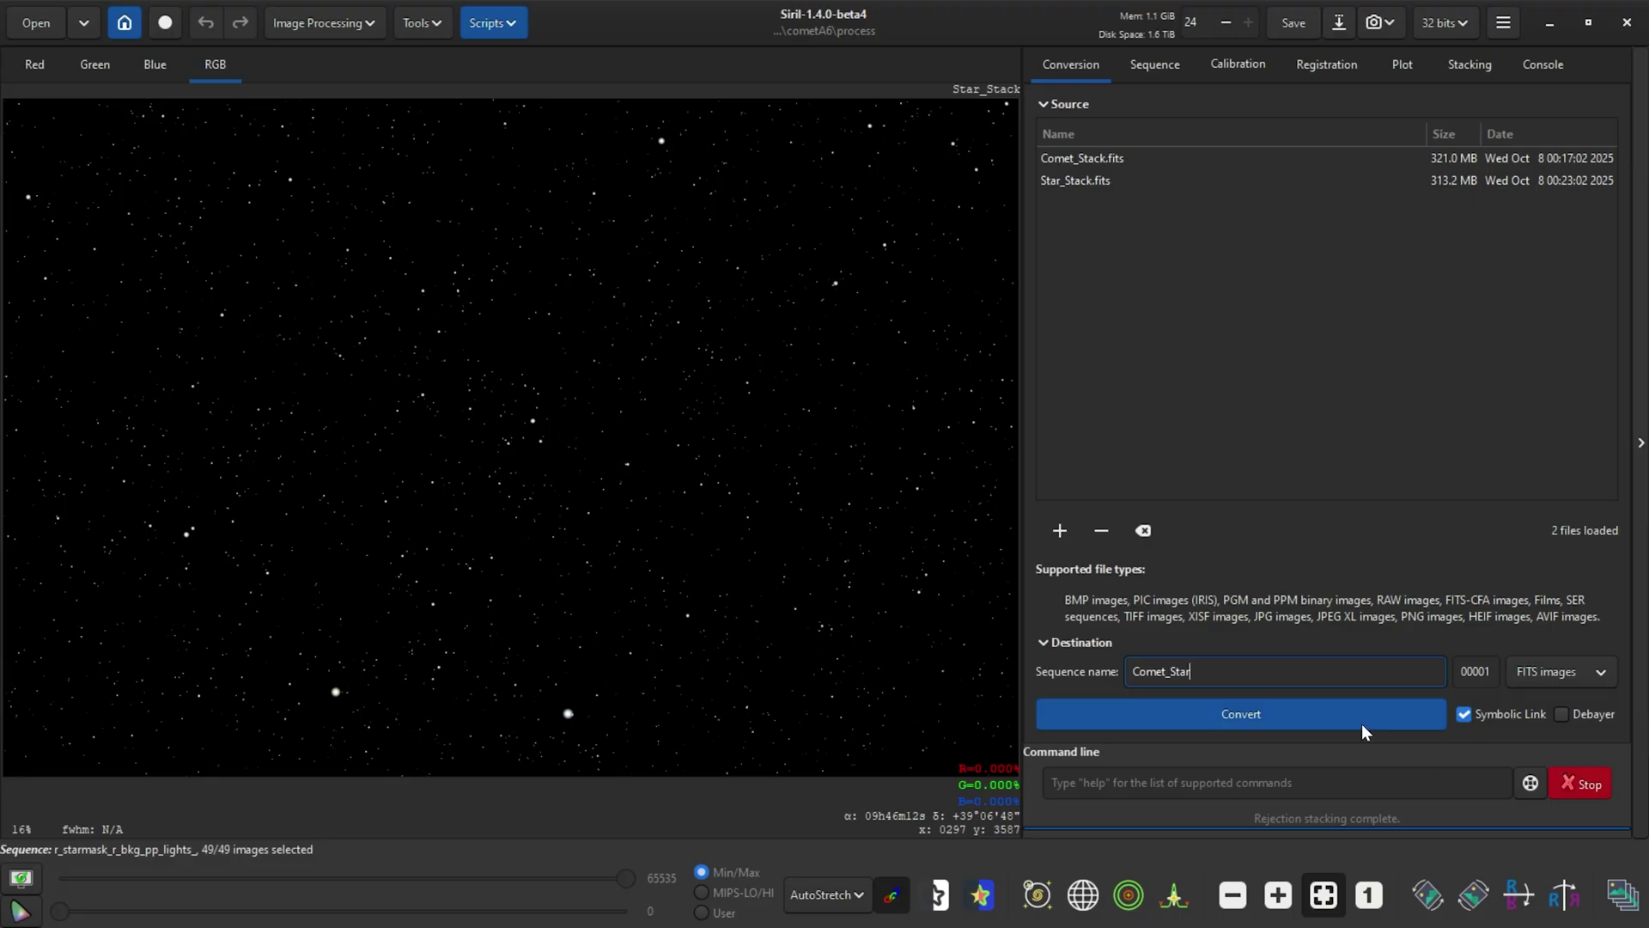
left_click(1362, 725)
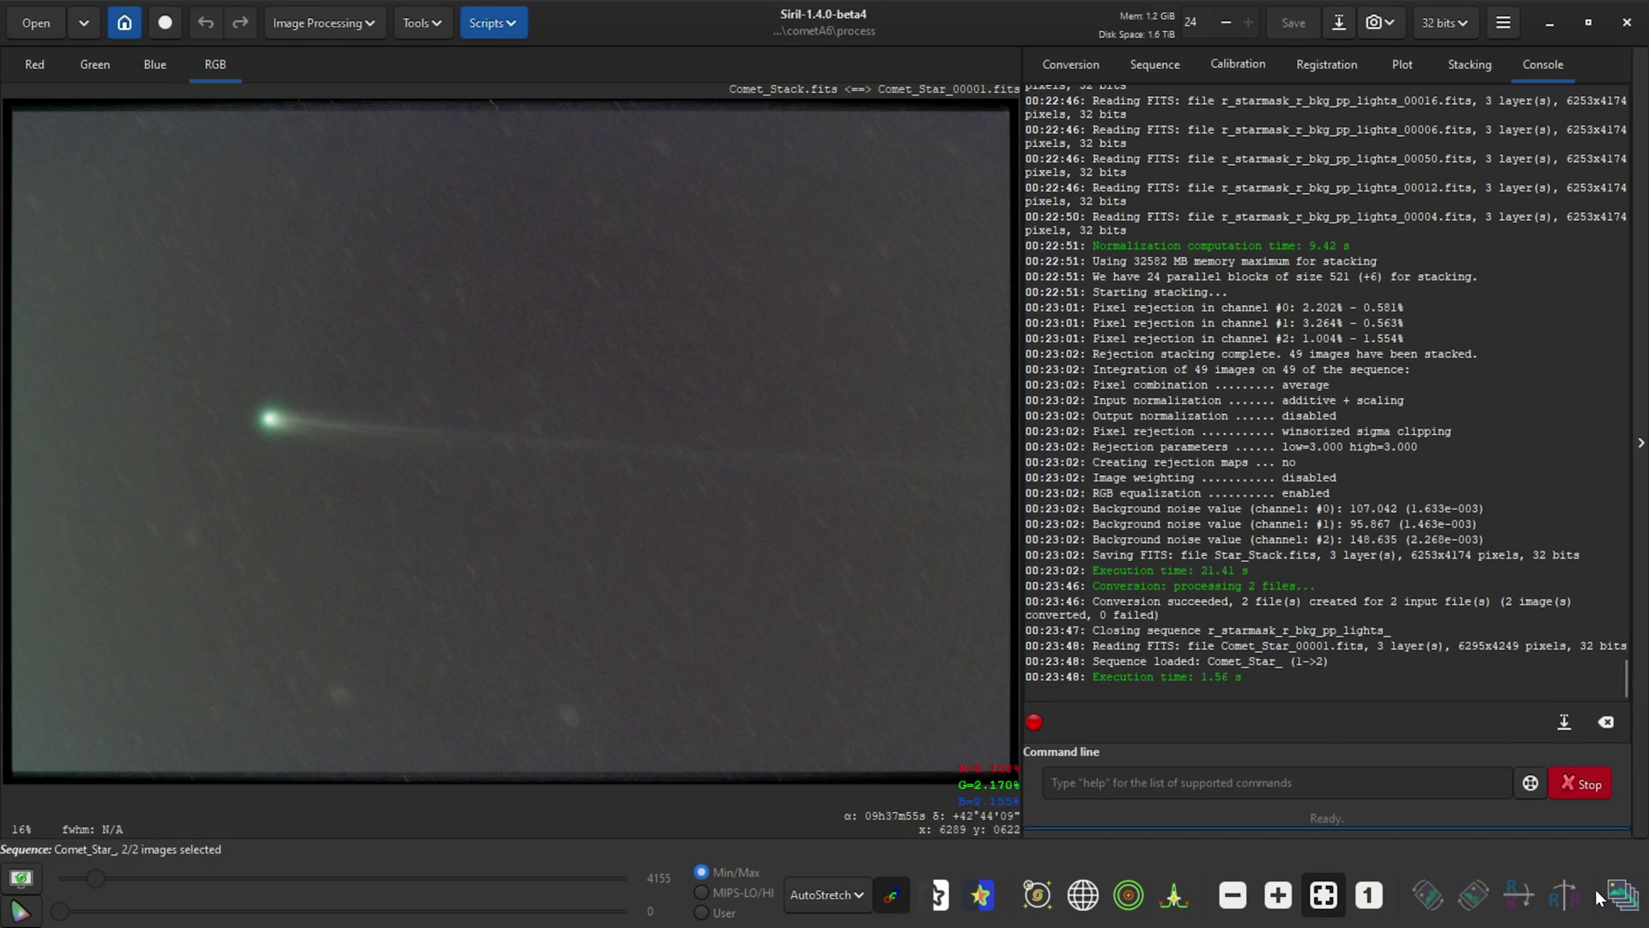
Compare Comet_Star_00001 and Comet_Star_00002 in the Frame List, then mark a rectangle over most of the image.
left_click(1622, 894)
left_click(532, 354)
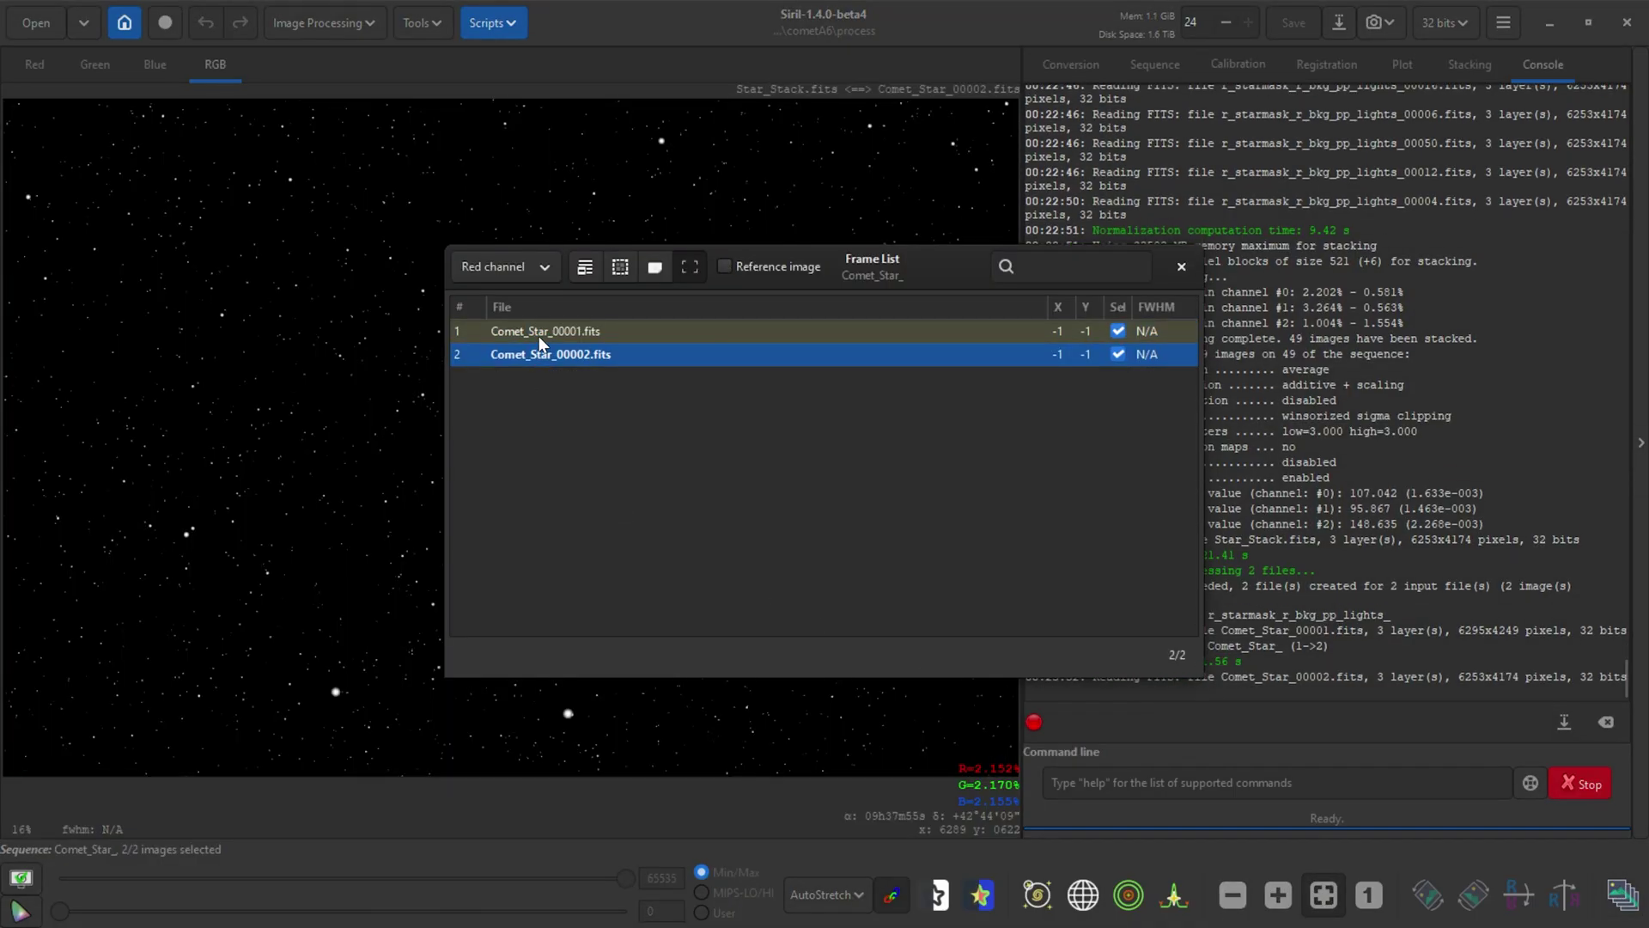
left_click(546, 335)
left_click(536, 354)
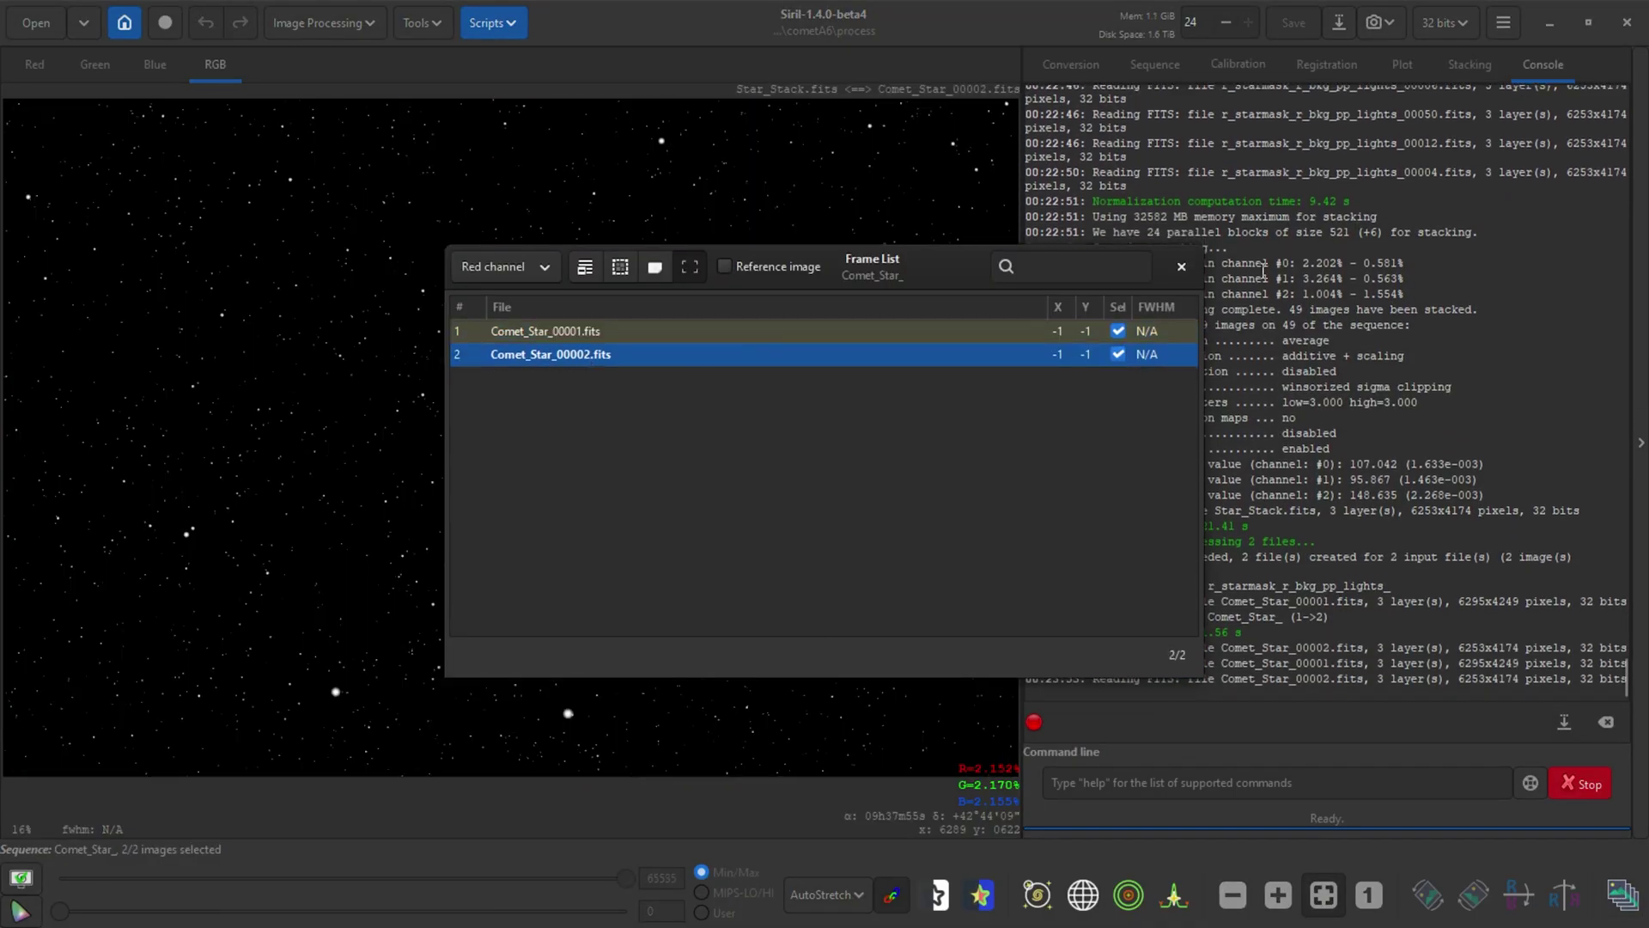
left_click(590, 335)
left_click(1182, 268)
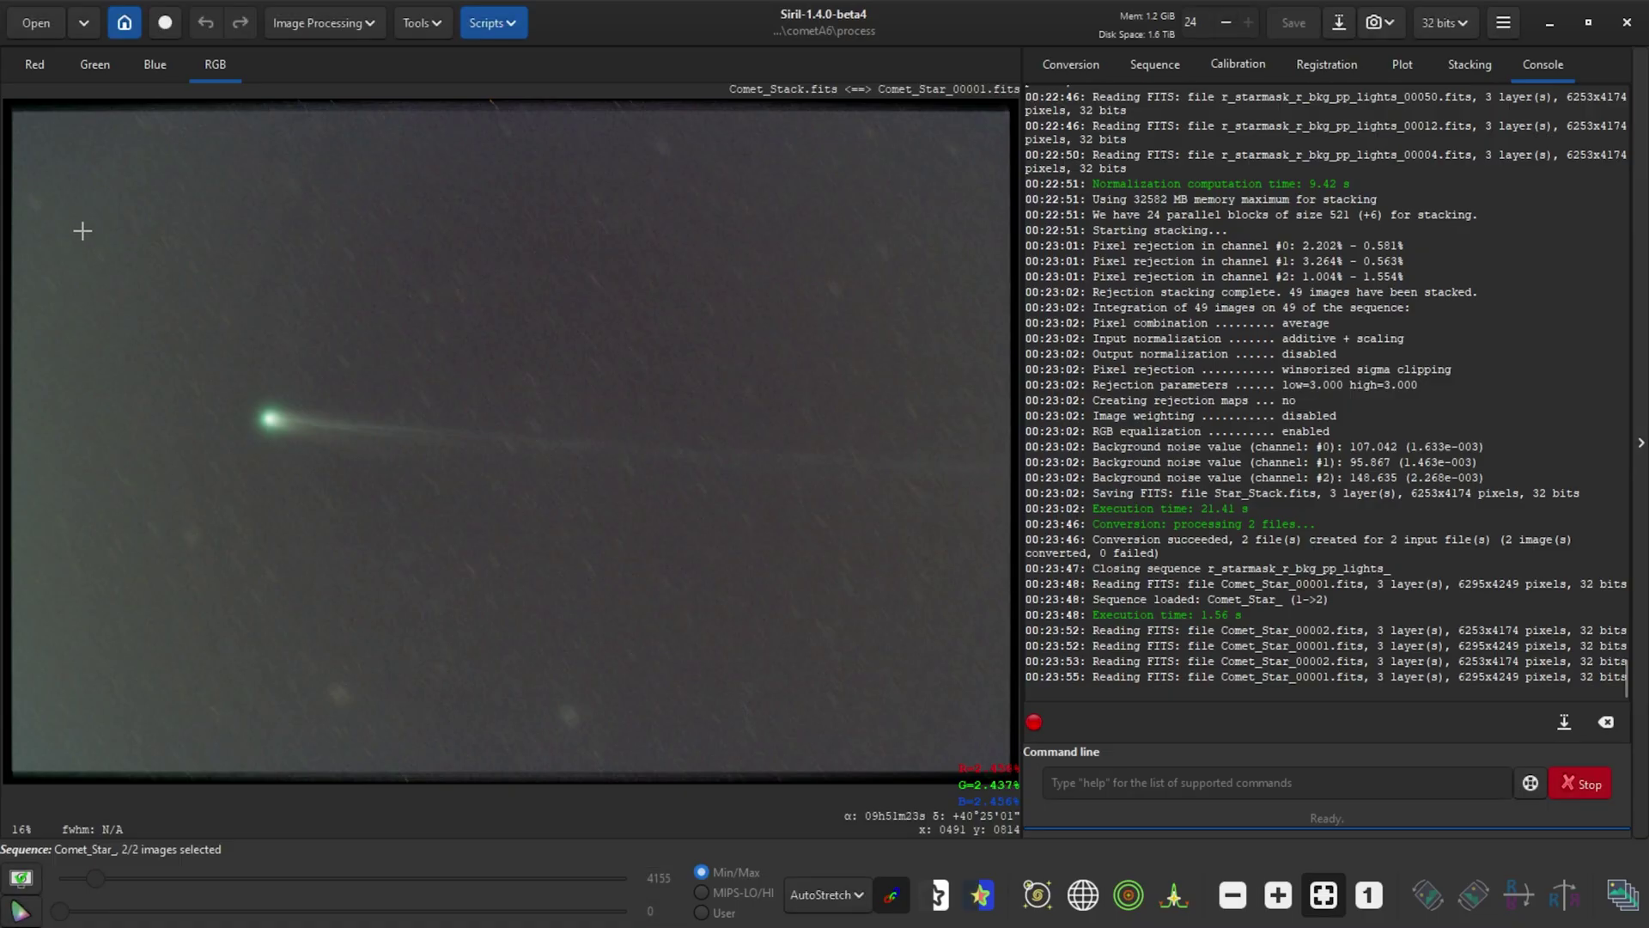
left_click_drag(89, 215, 994, 737)
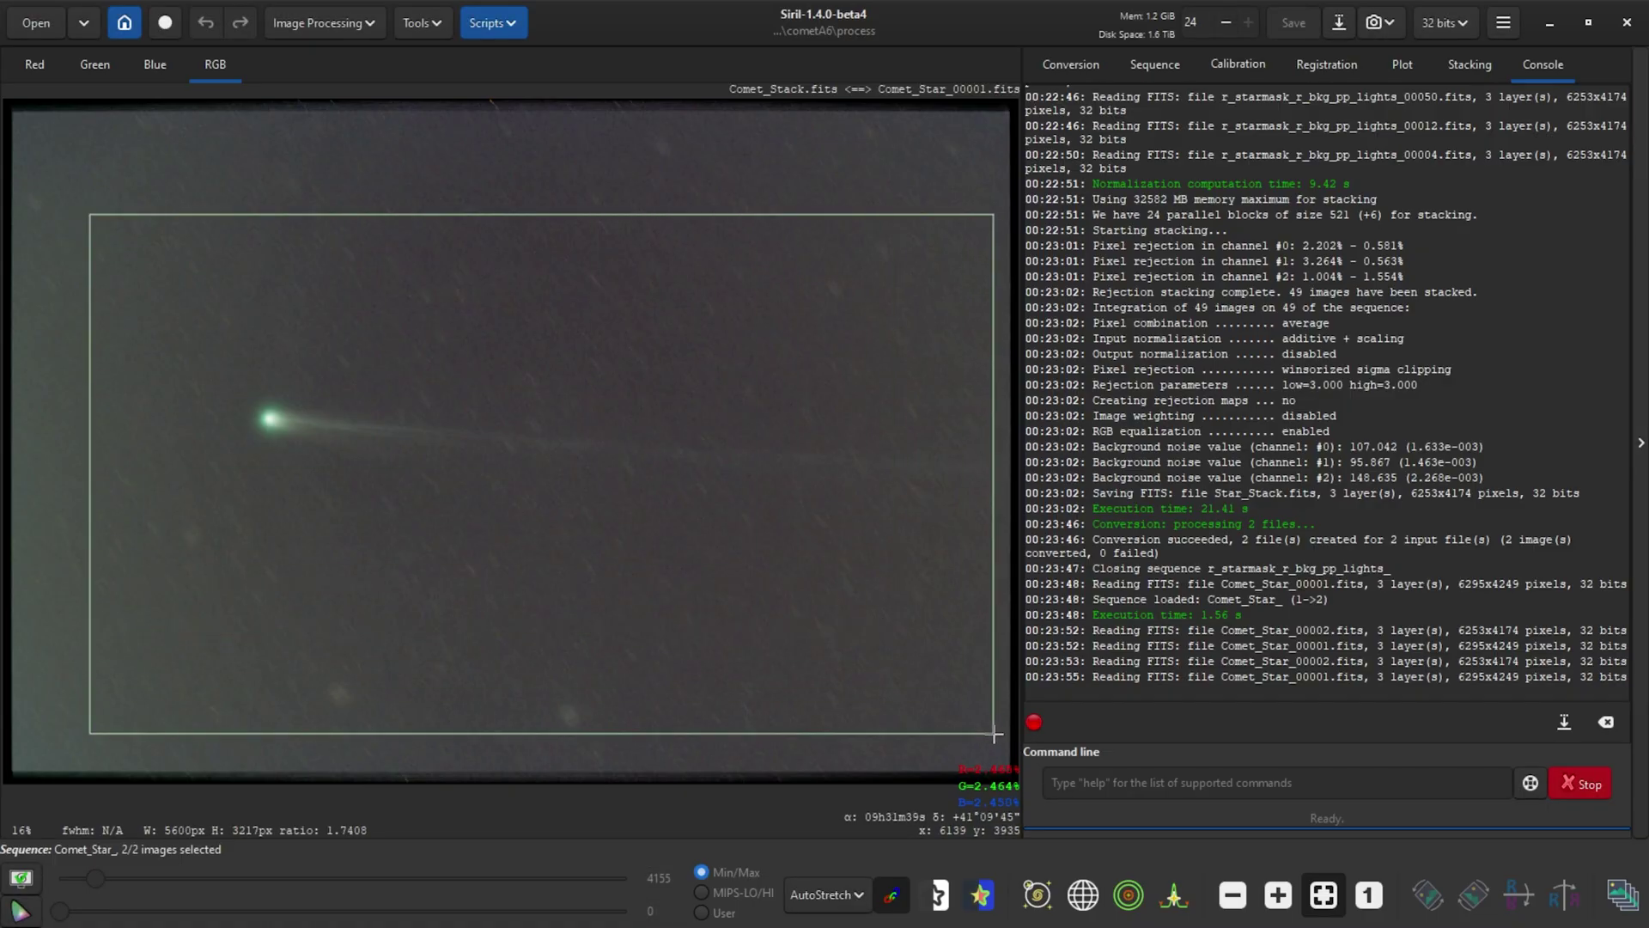
Nudge the selection up and crop the whole sequence to 5600x3217 as cropped_Comet_Star_.
left_click_drag(456, 317, 448, 281)
right_click(430, 409)
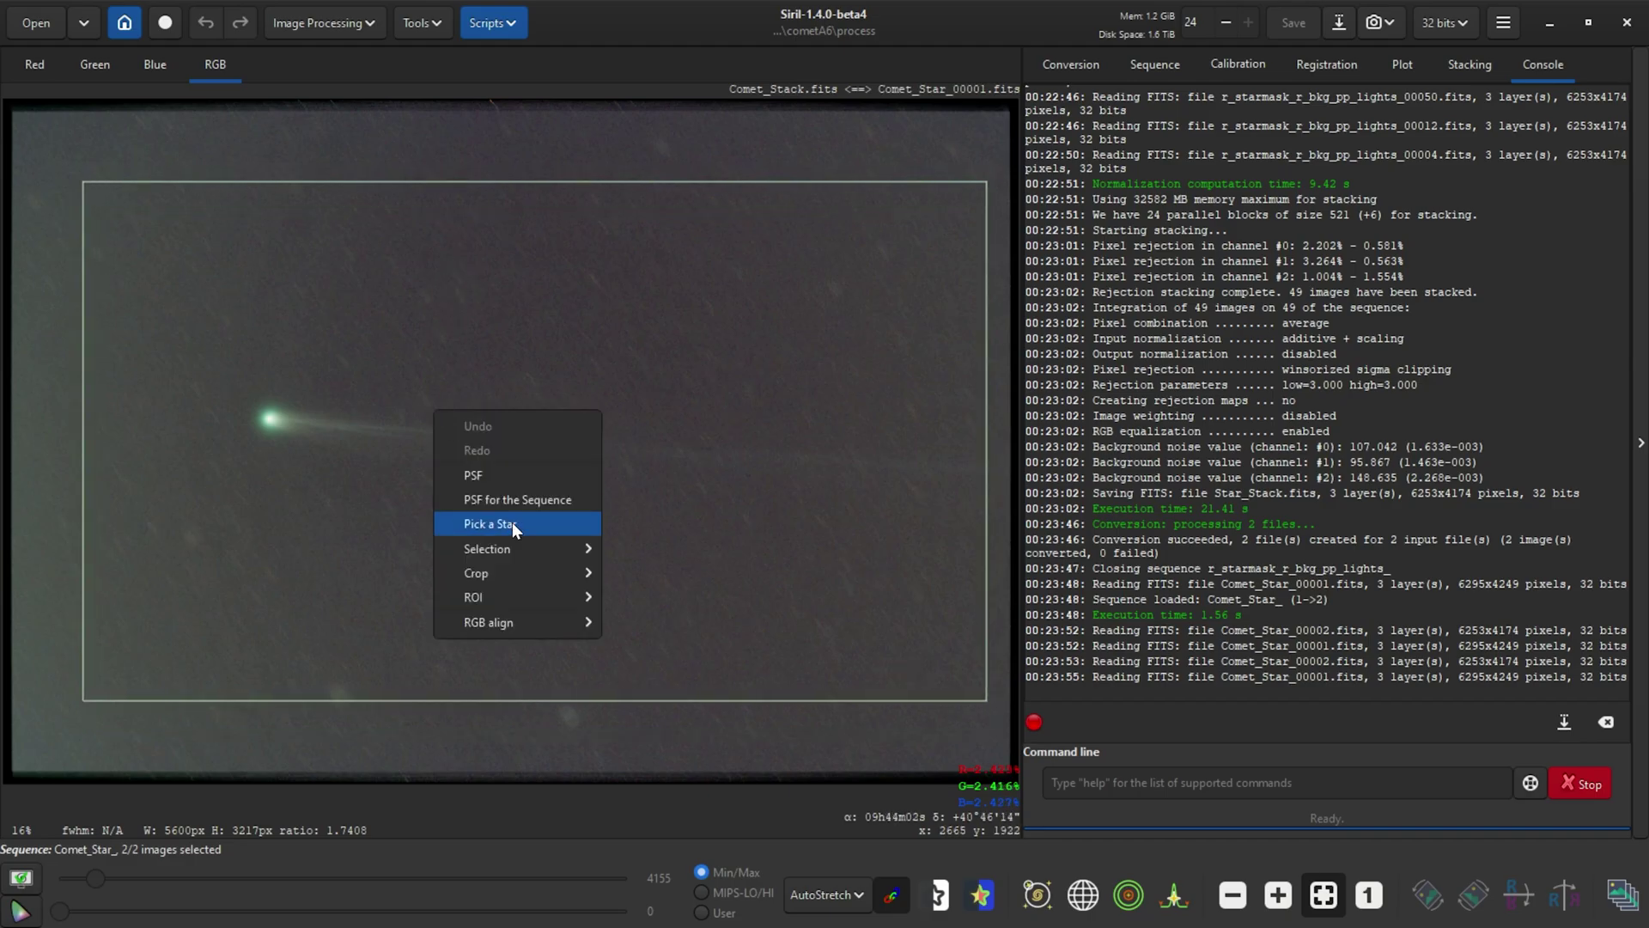
mouse_move(491, 573)
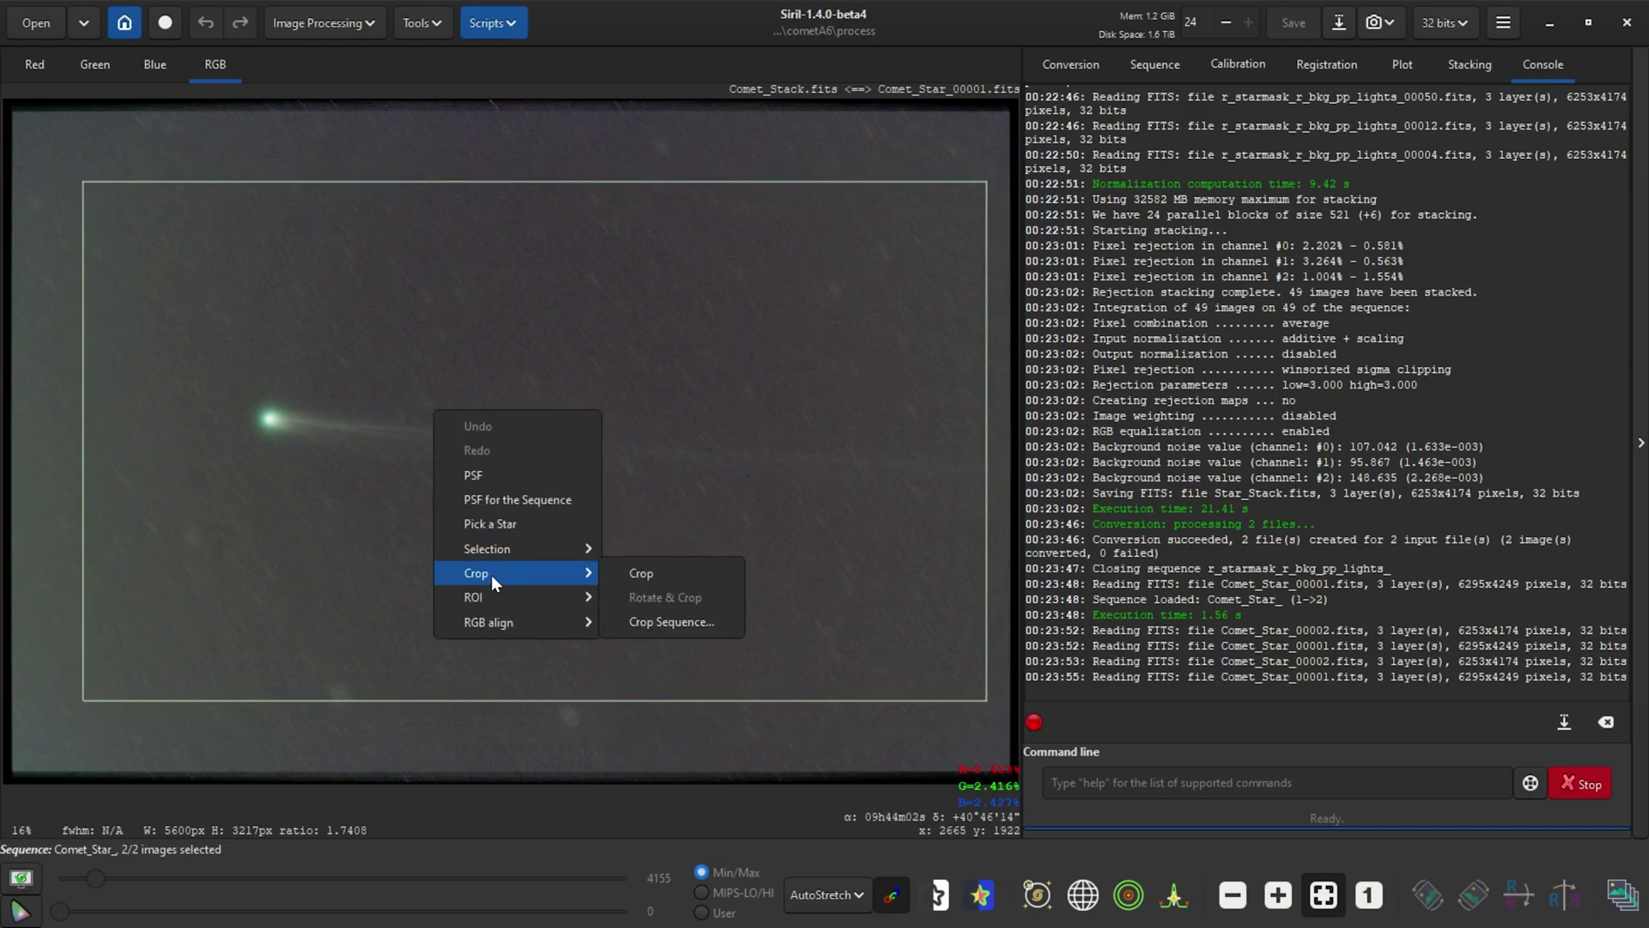
left_click(658, 622)
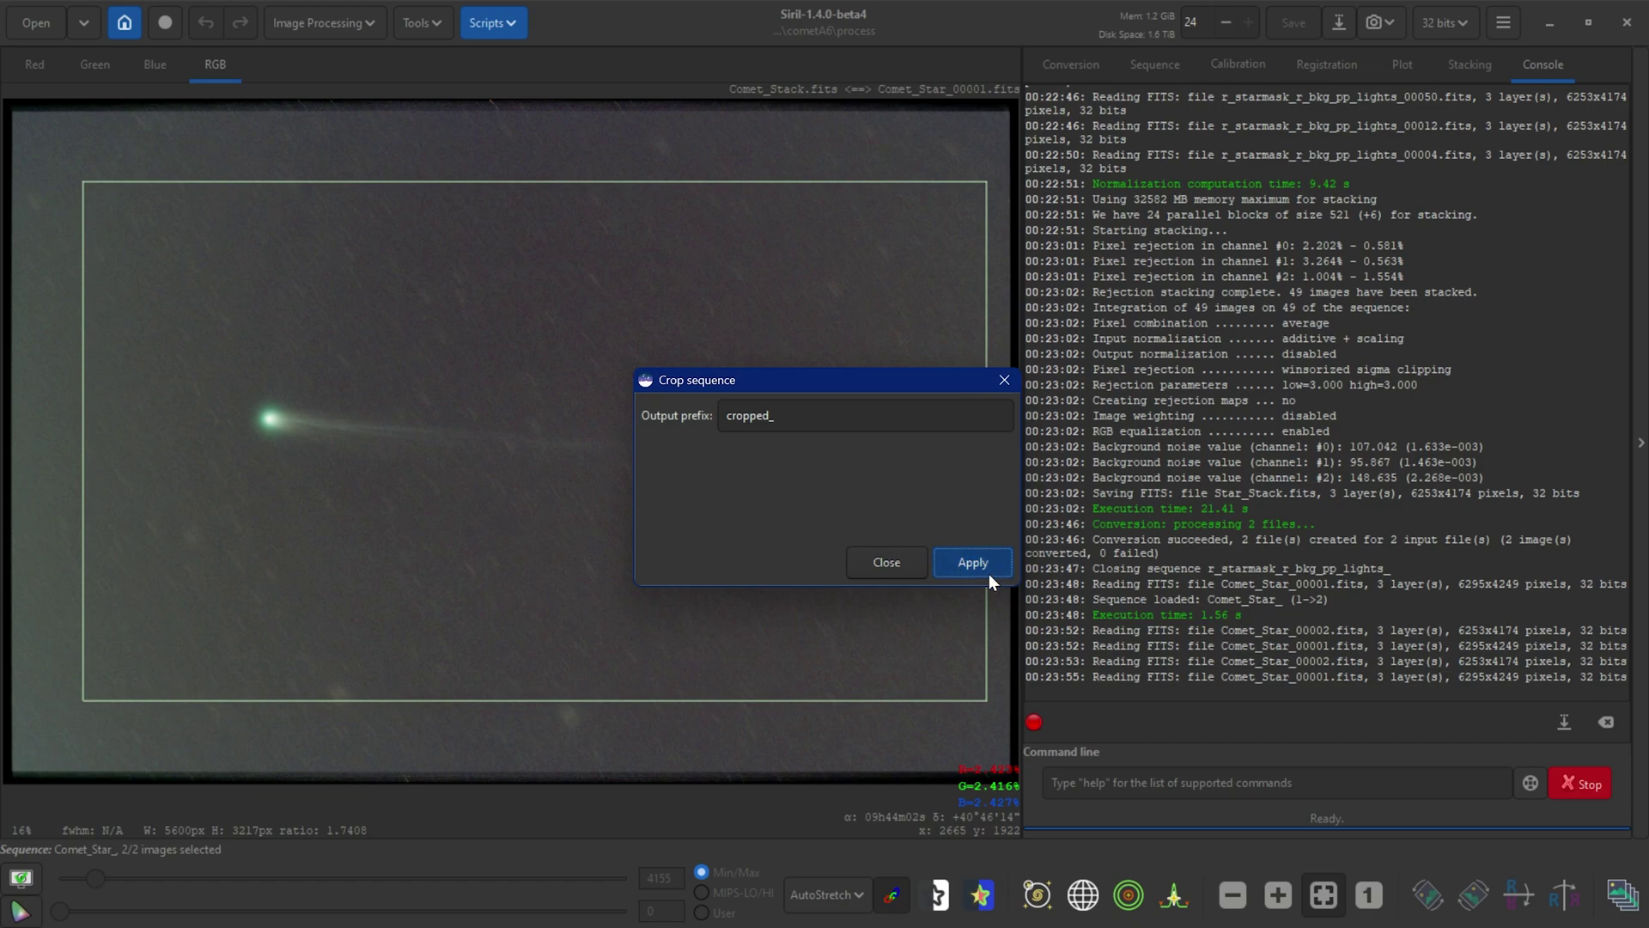
left_click(988, 574)
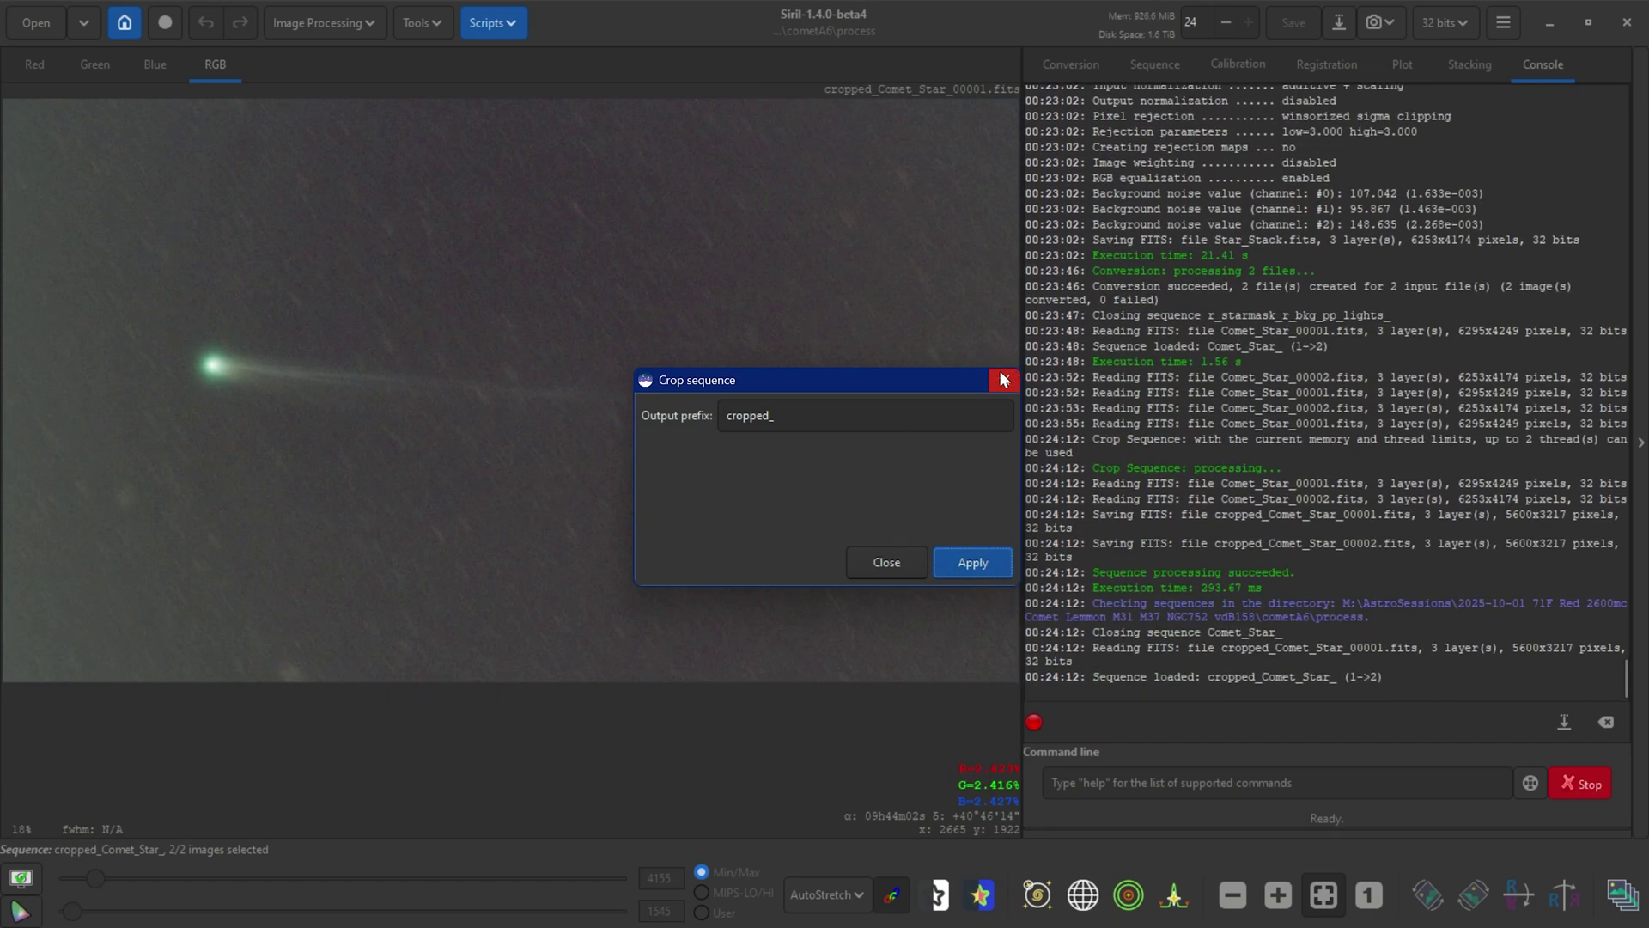
left_click(1001, 378)
Flip between the two cropped frames in the Frame List, ending on the comet frame.
left_click(1623, 894)
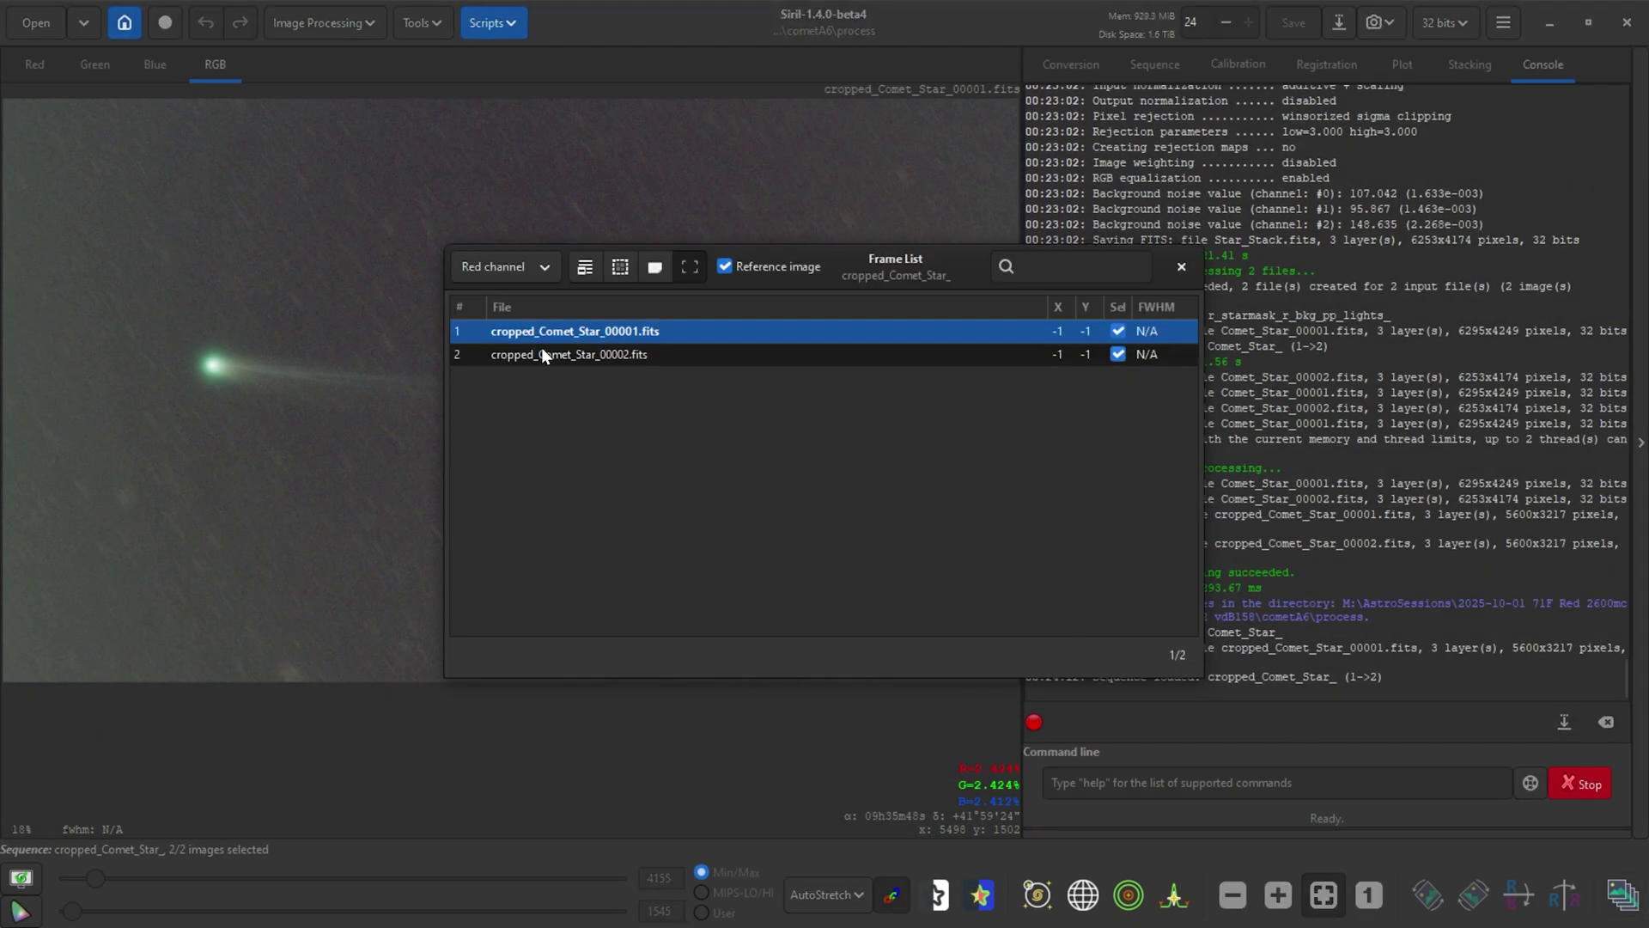
left_click(541, 353)
left_click(549, 339)
left_click(562, 356)
left_click(609, 335)
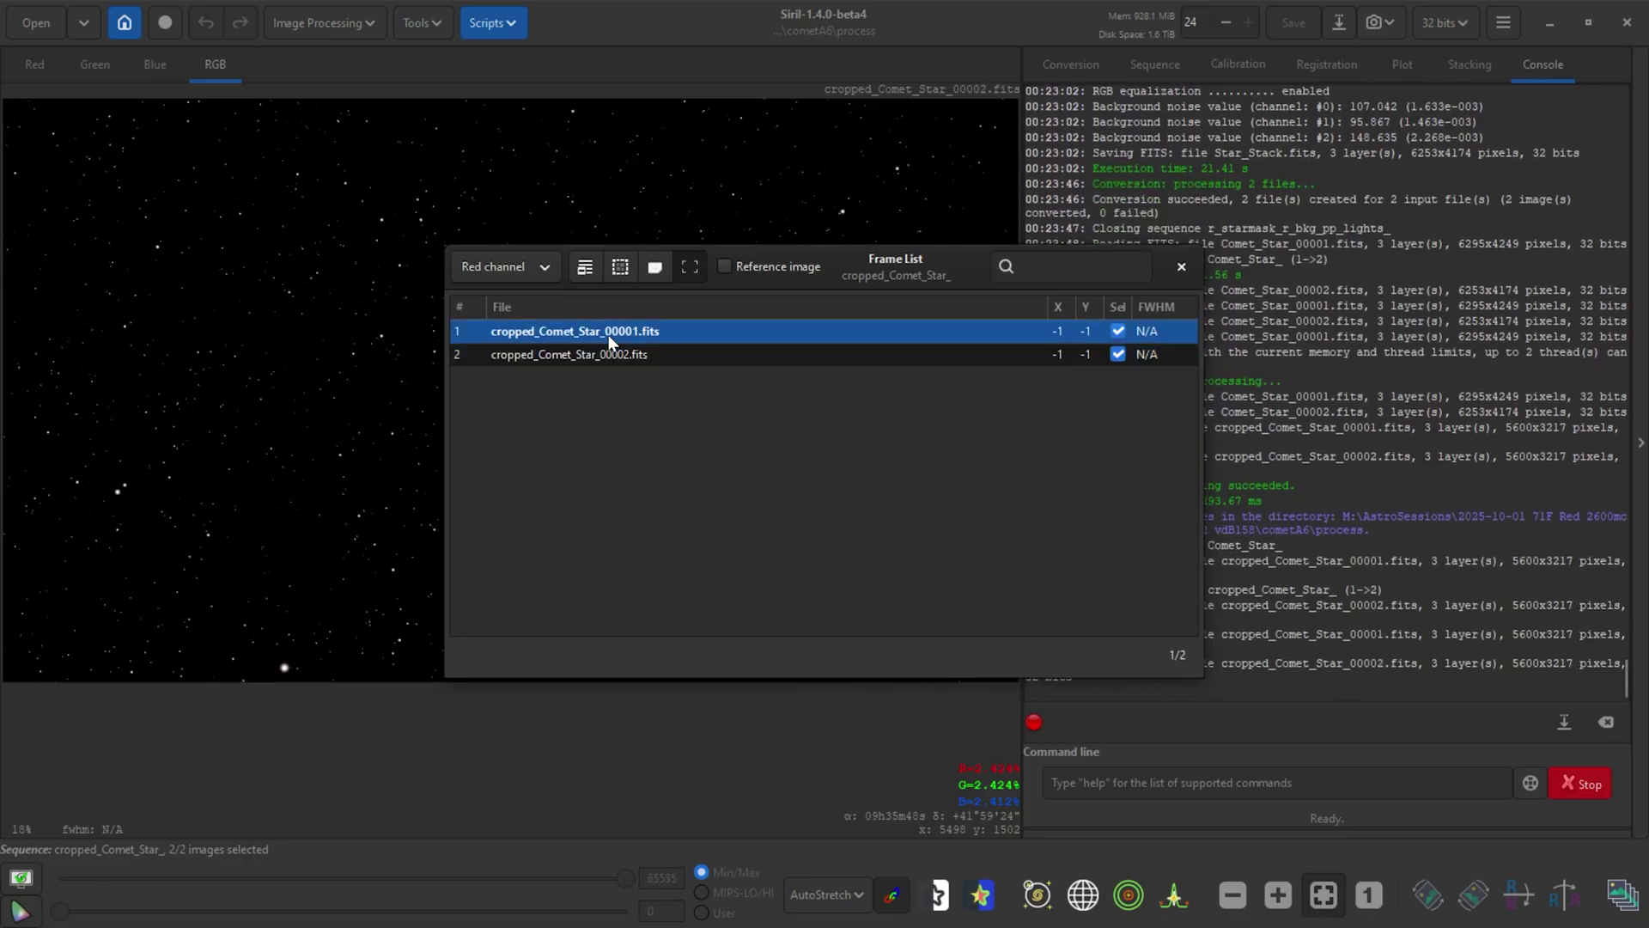
left_click(700, 229)
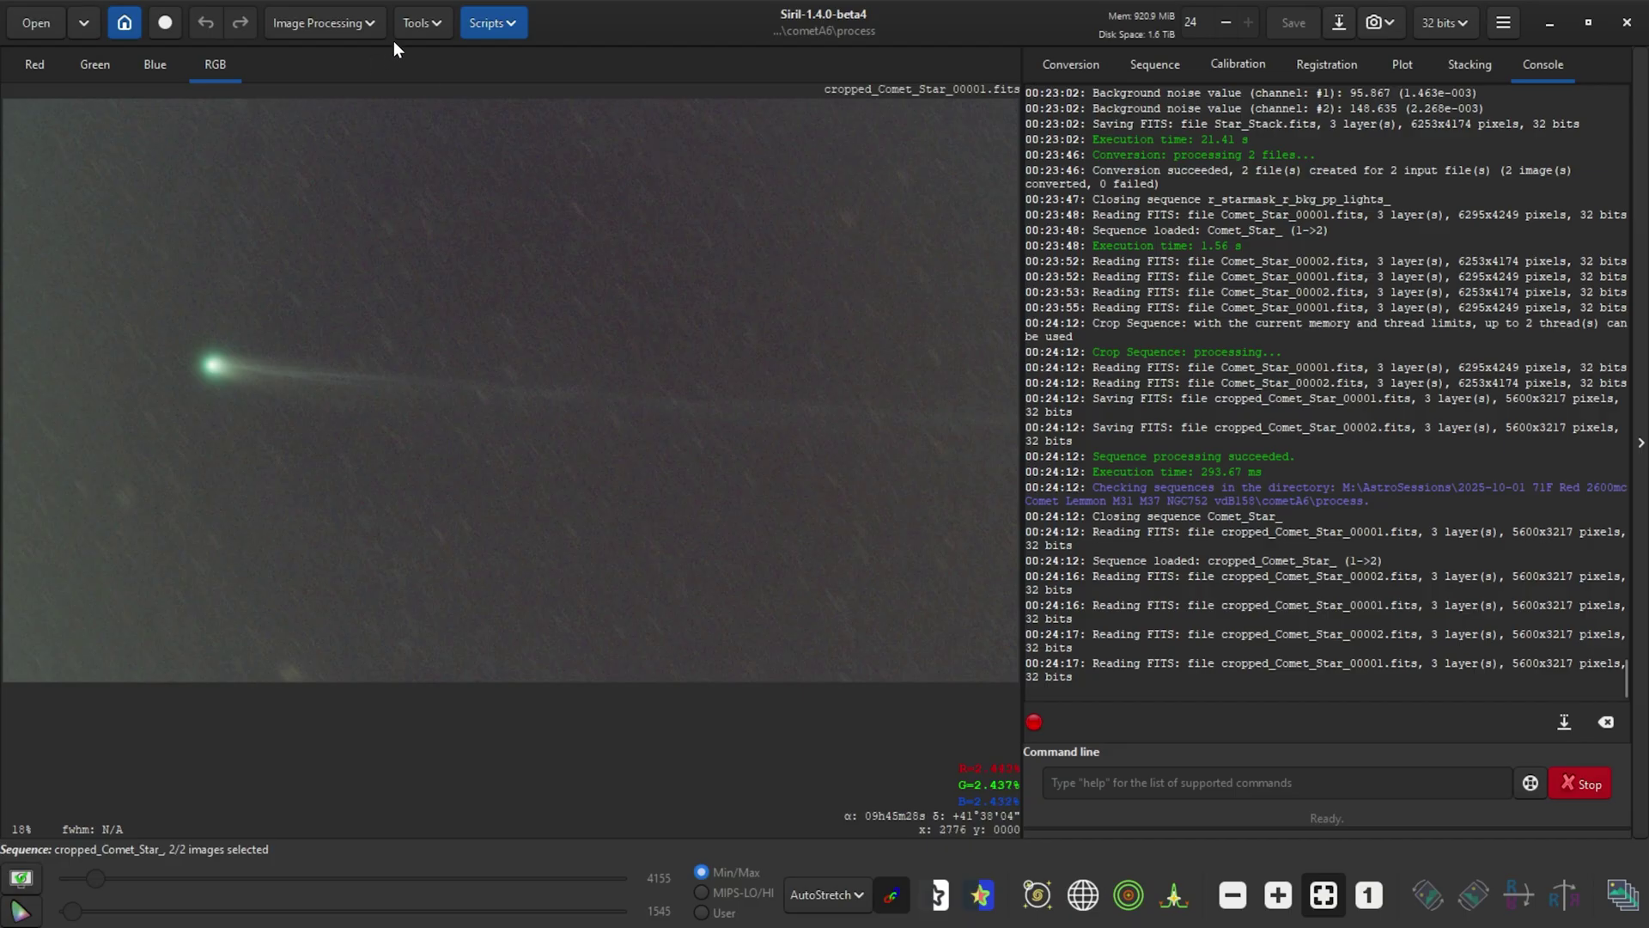
In Star Recomposition, load cropped_Comet_Star_00002 as background and cropped_Comet_Star_00001 as star image.
left_click(334, 24)
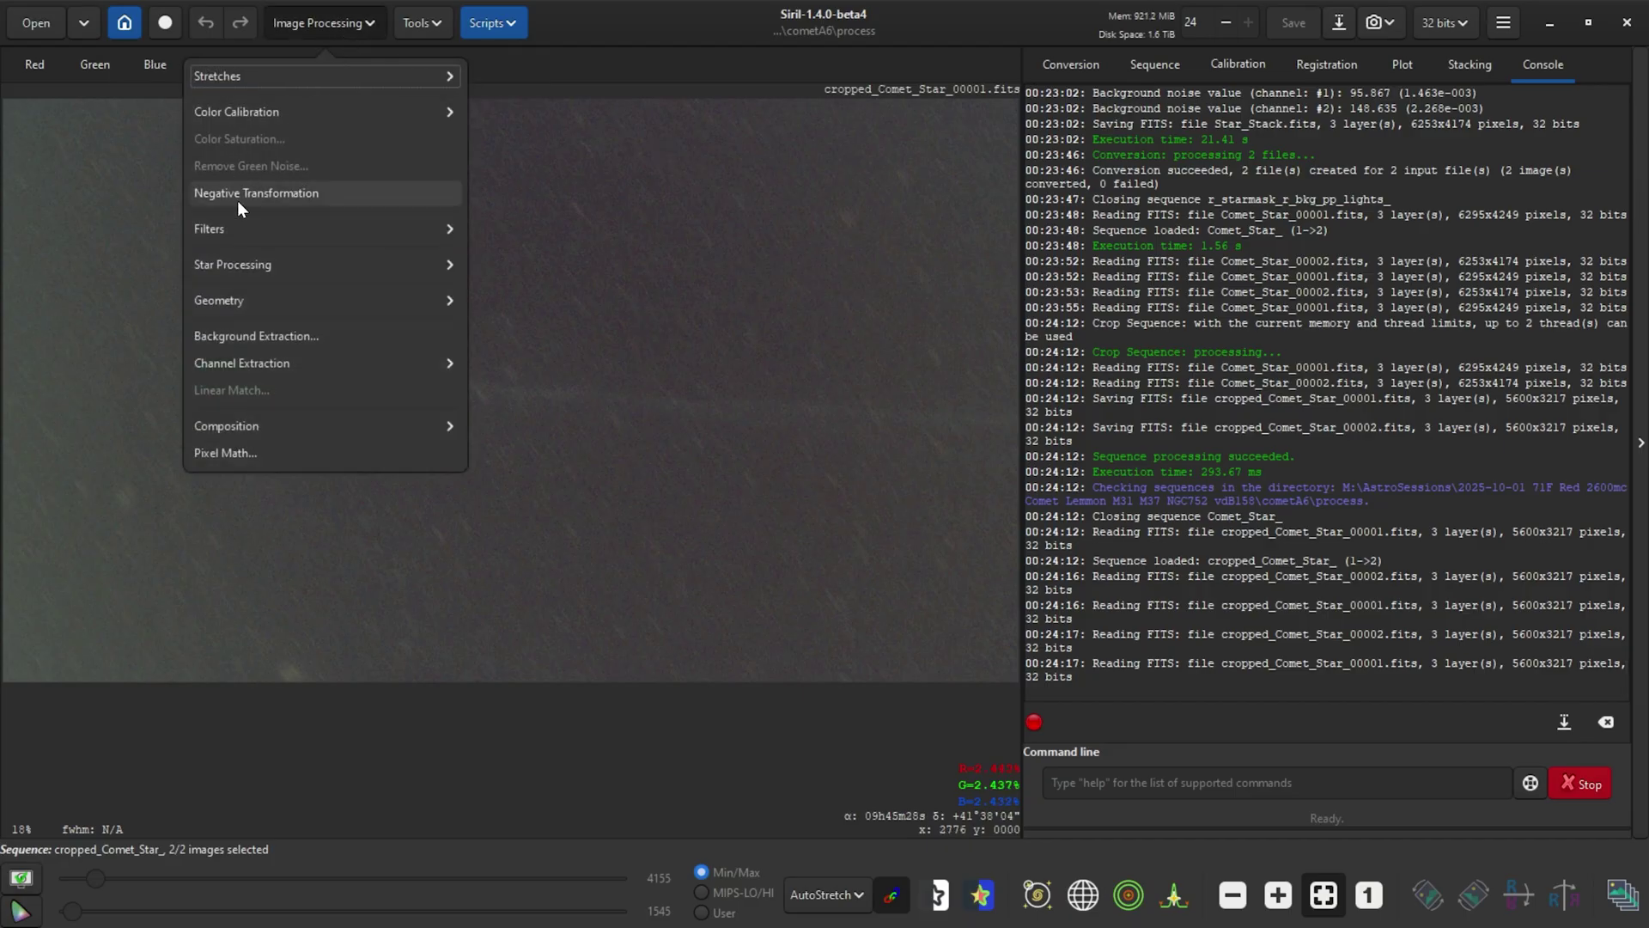
left_click(256, 264)
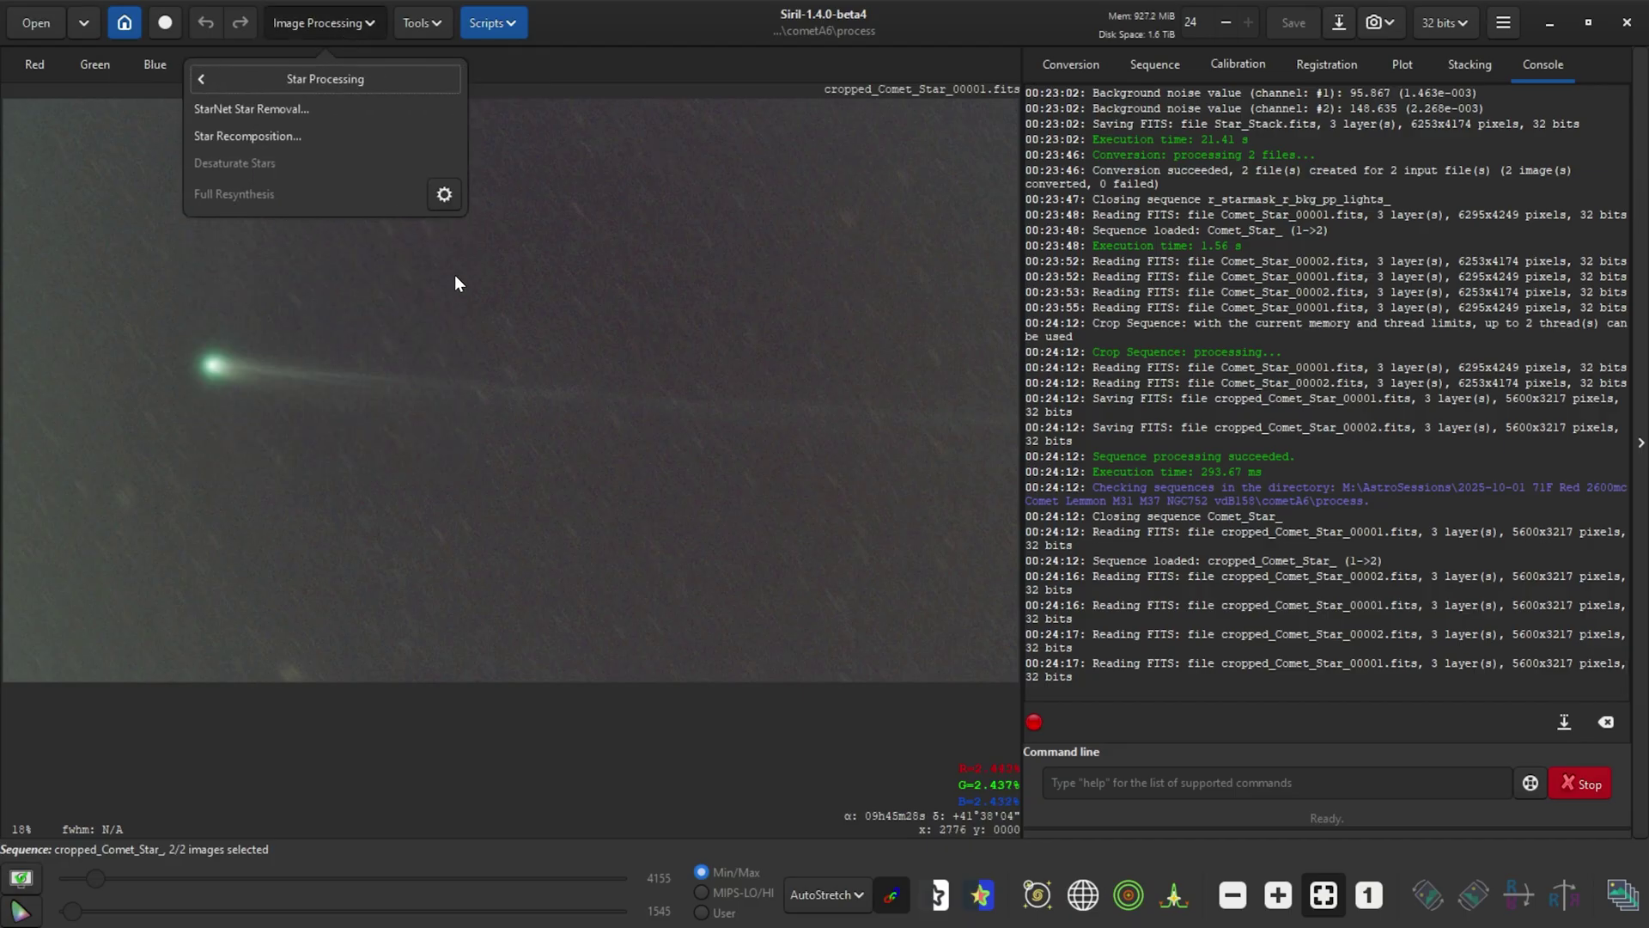
left_click(239, 137)
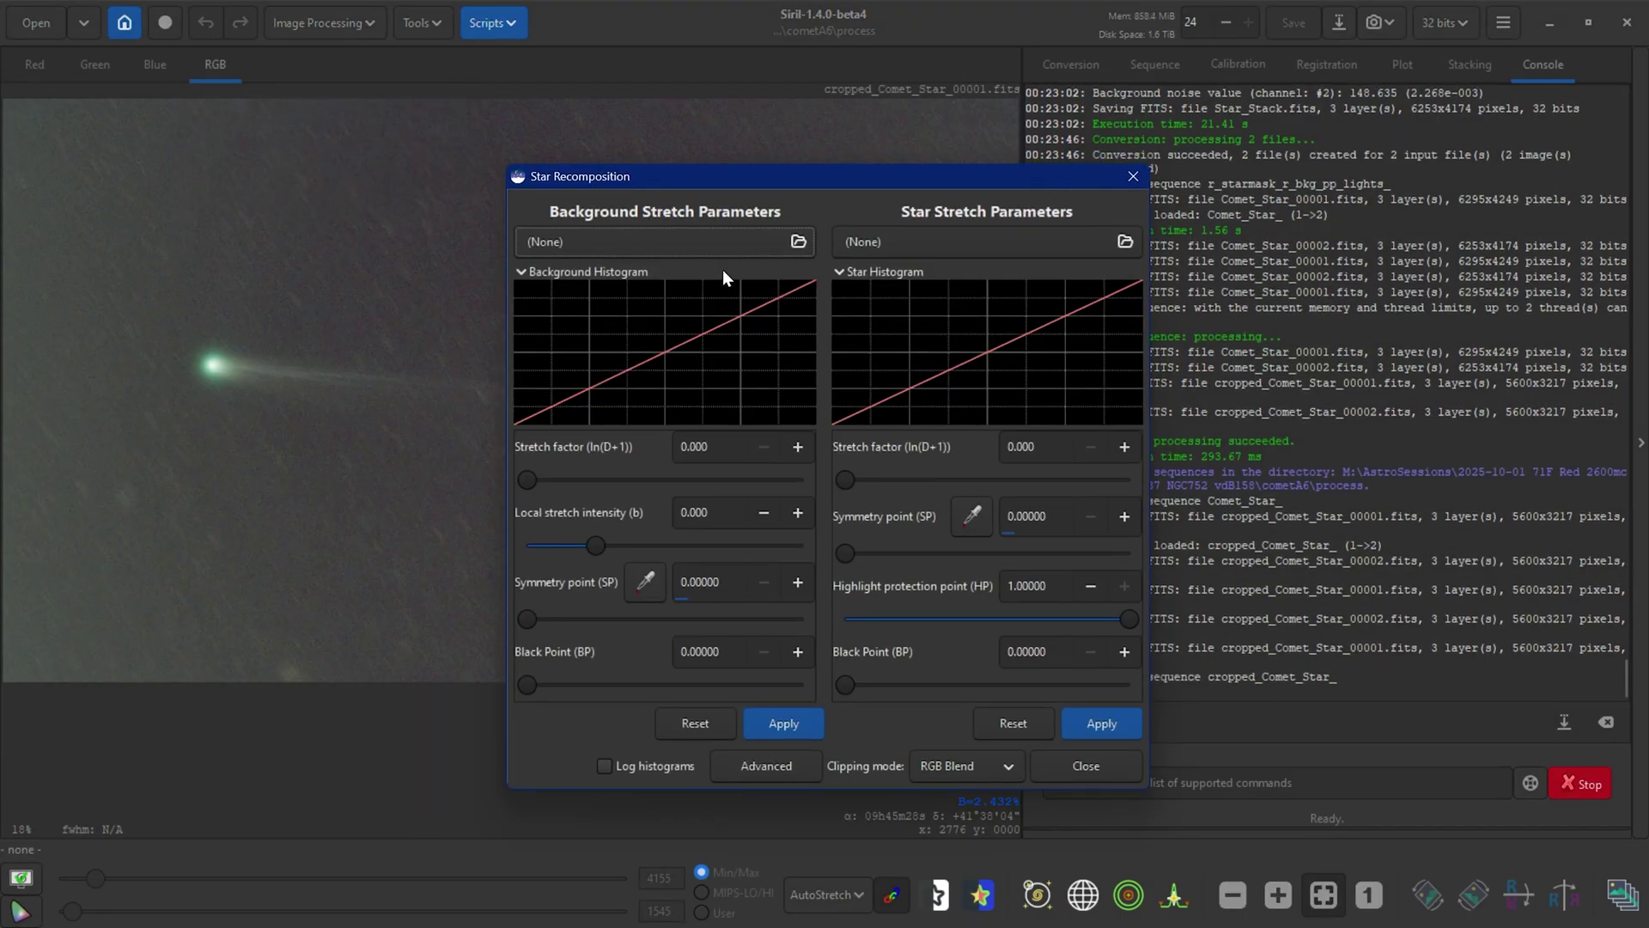
left_click(696, 241)
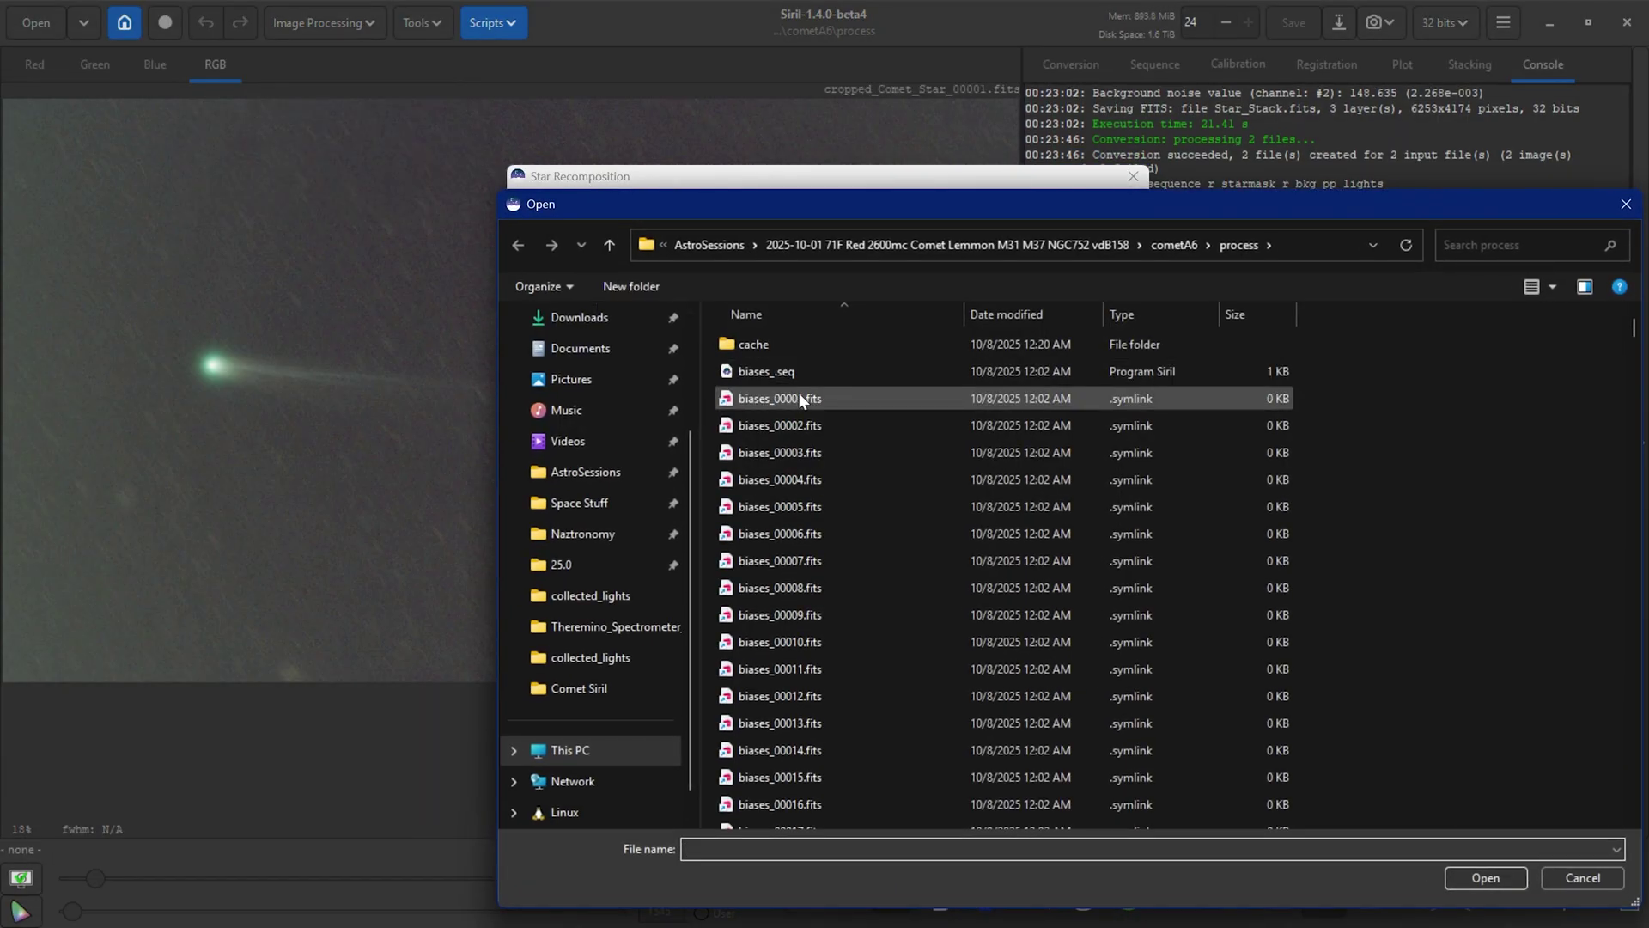
left_click(1003, 323)
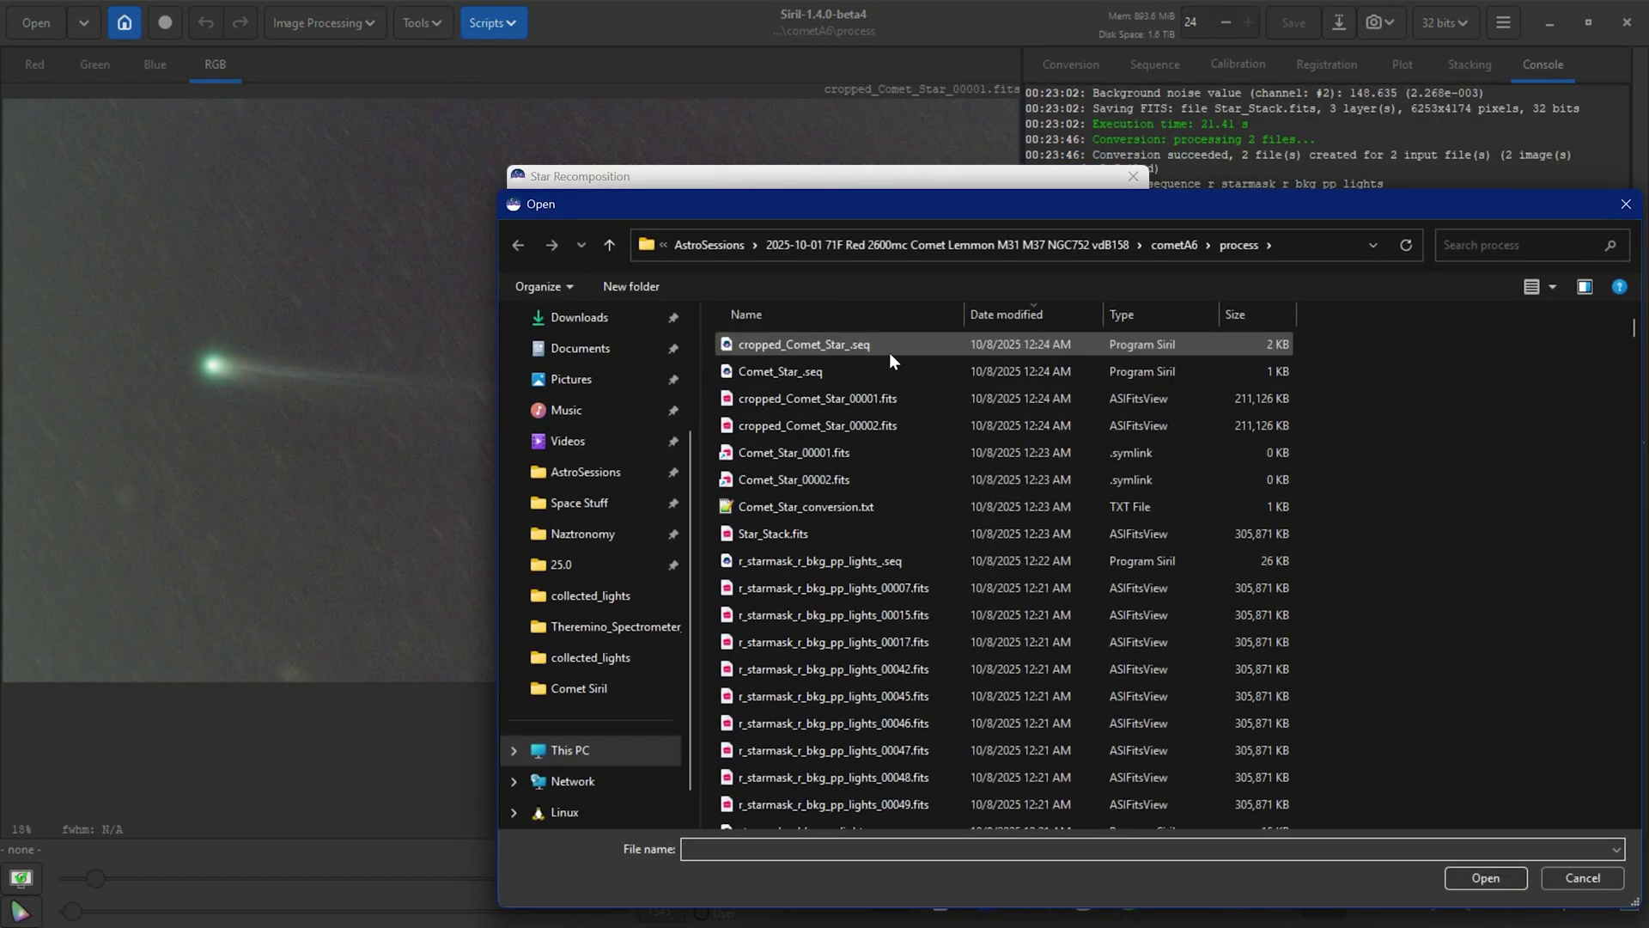
double_click(851, 426)
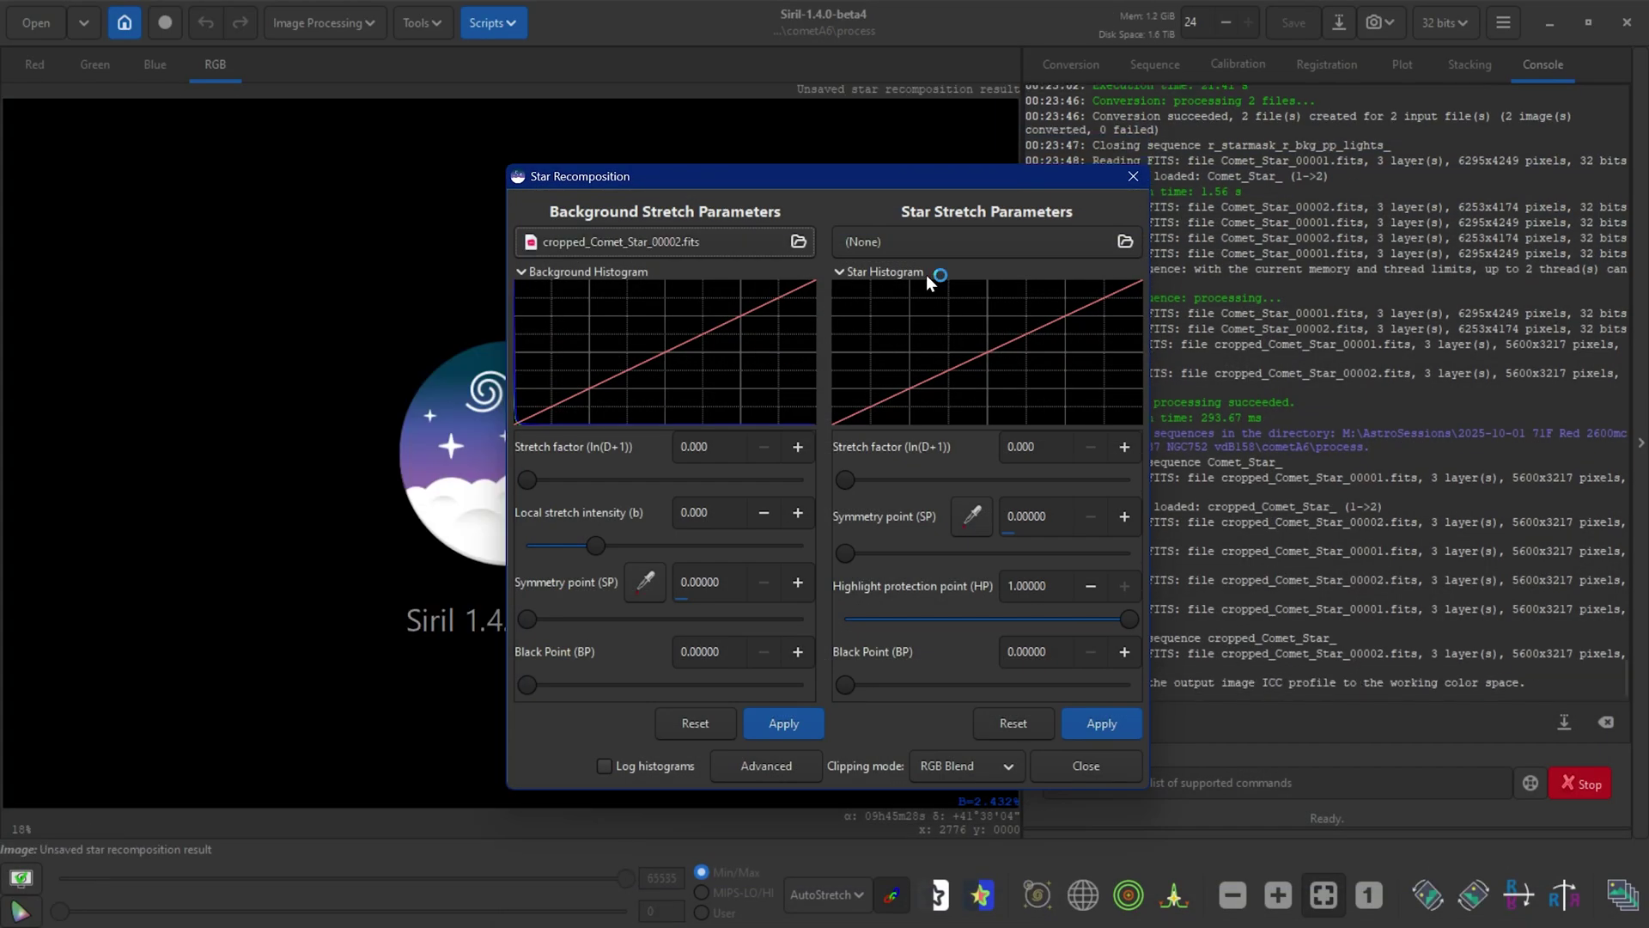
left_click(935, 245)
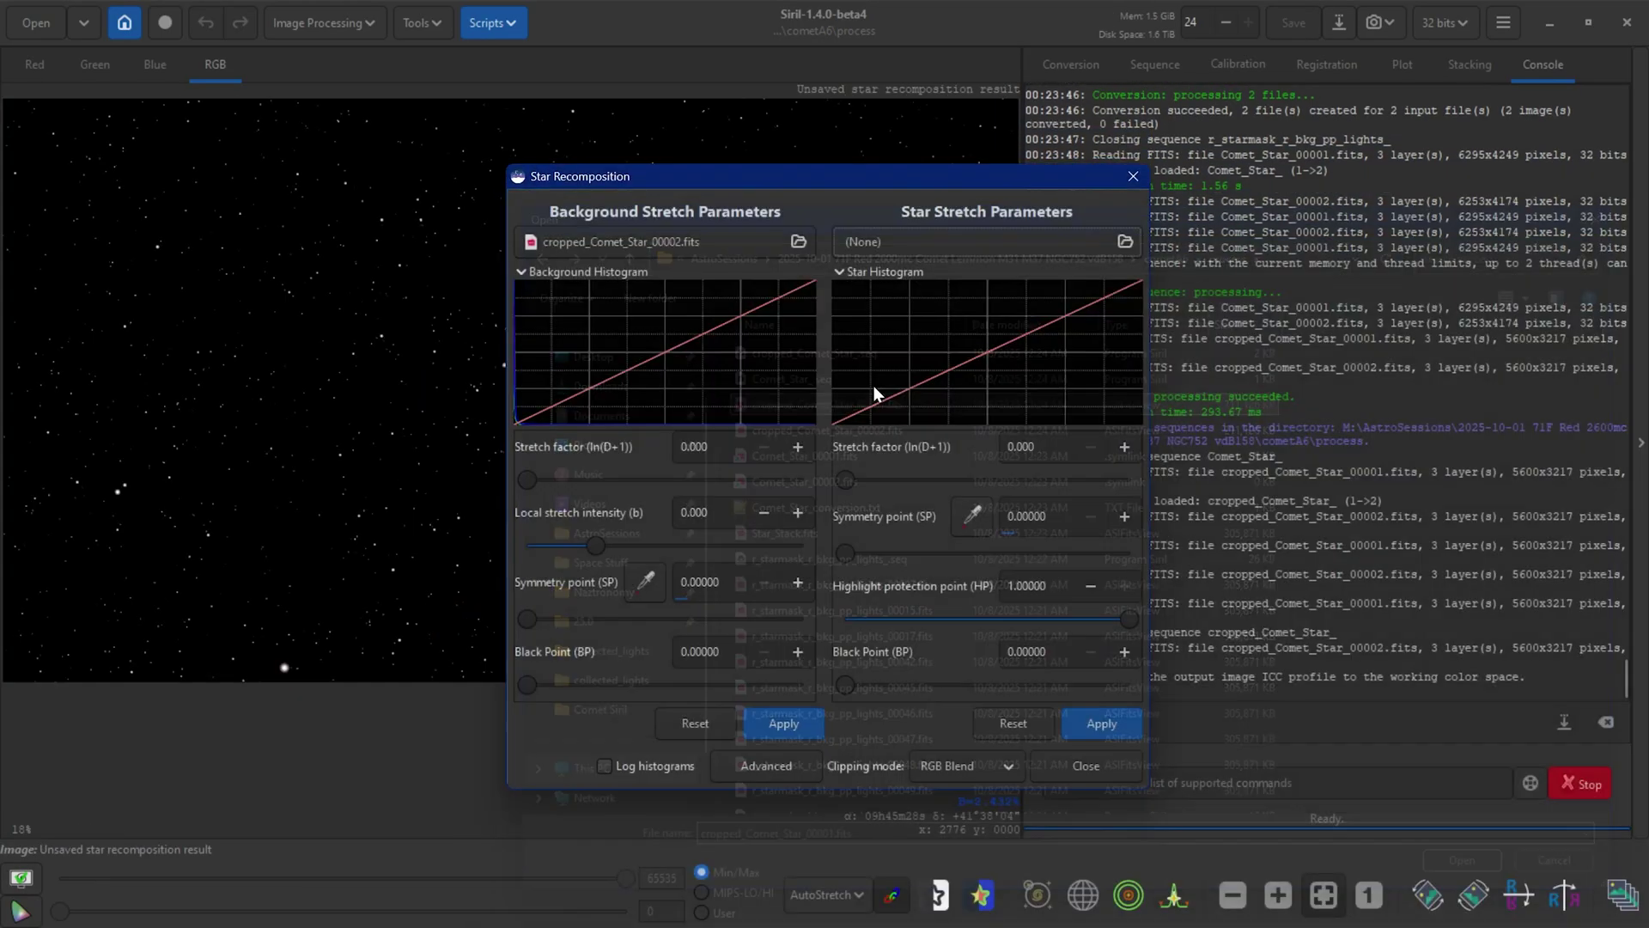
double_click(874, 388)
left_click_drag(925, 177, 1264, 102)
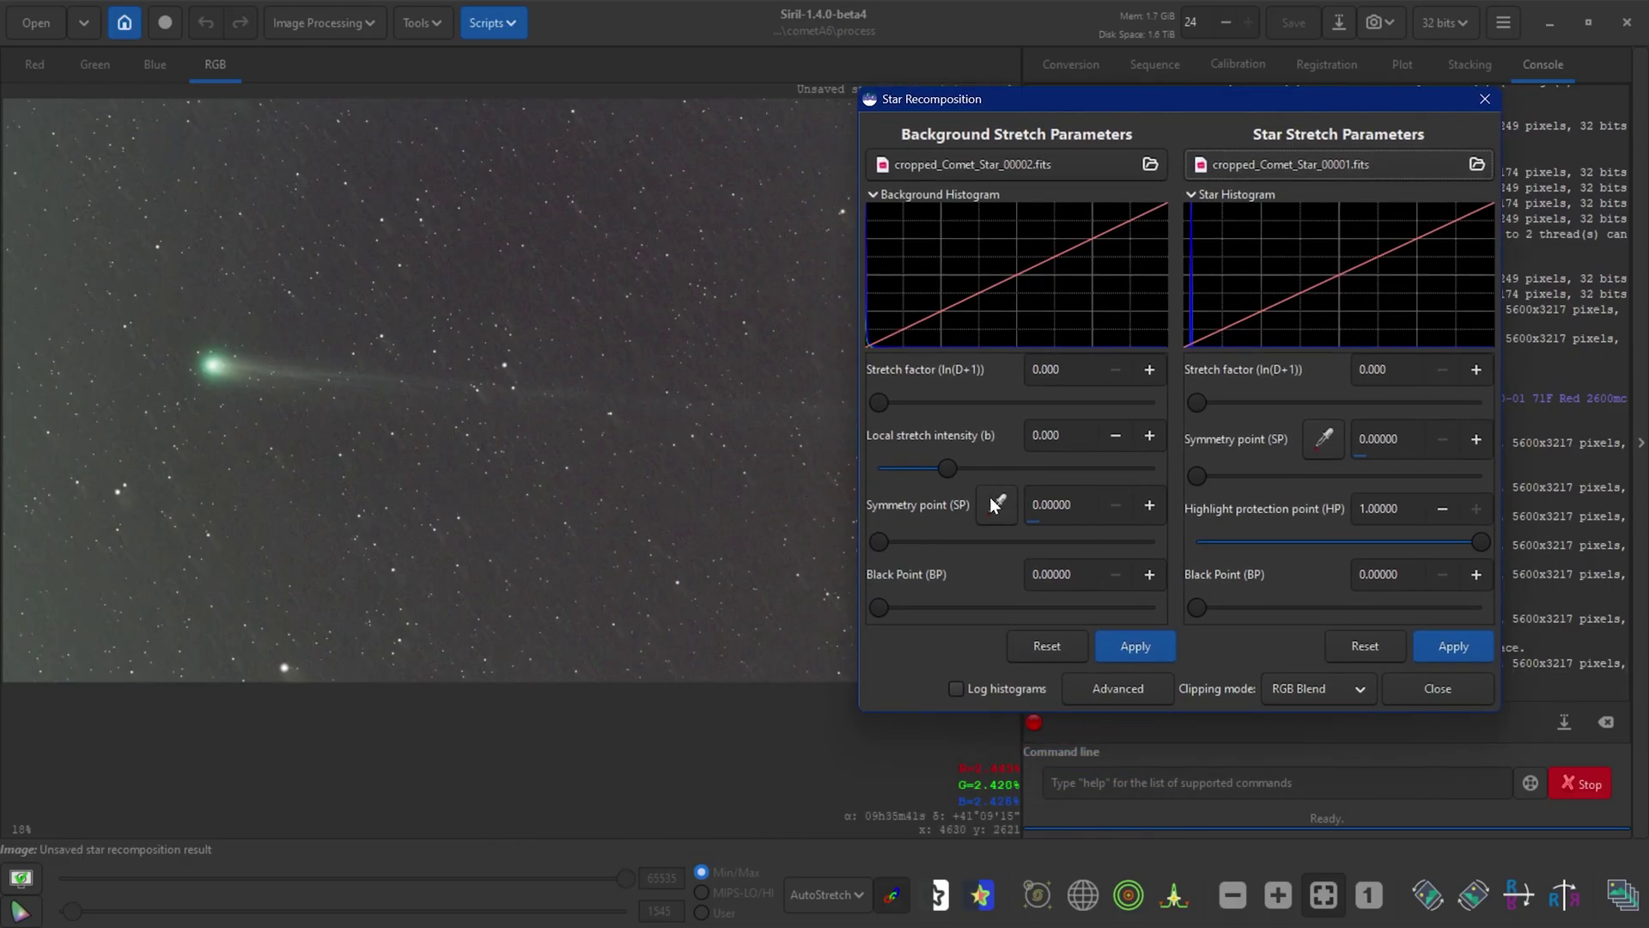
Set the background stretch factor to 1.025 and star stretch to 3.562, then close the tool.
left_click_drag(879, 402, 926, 402)
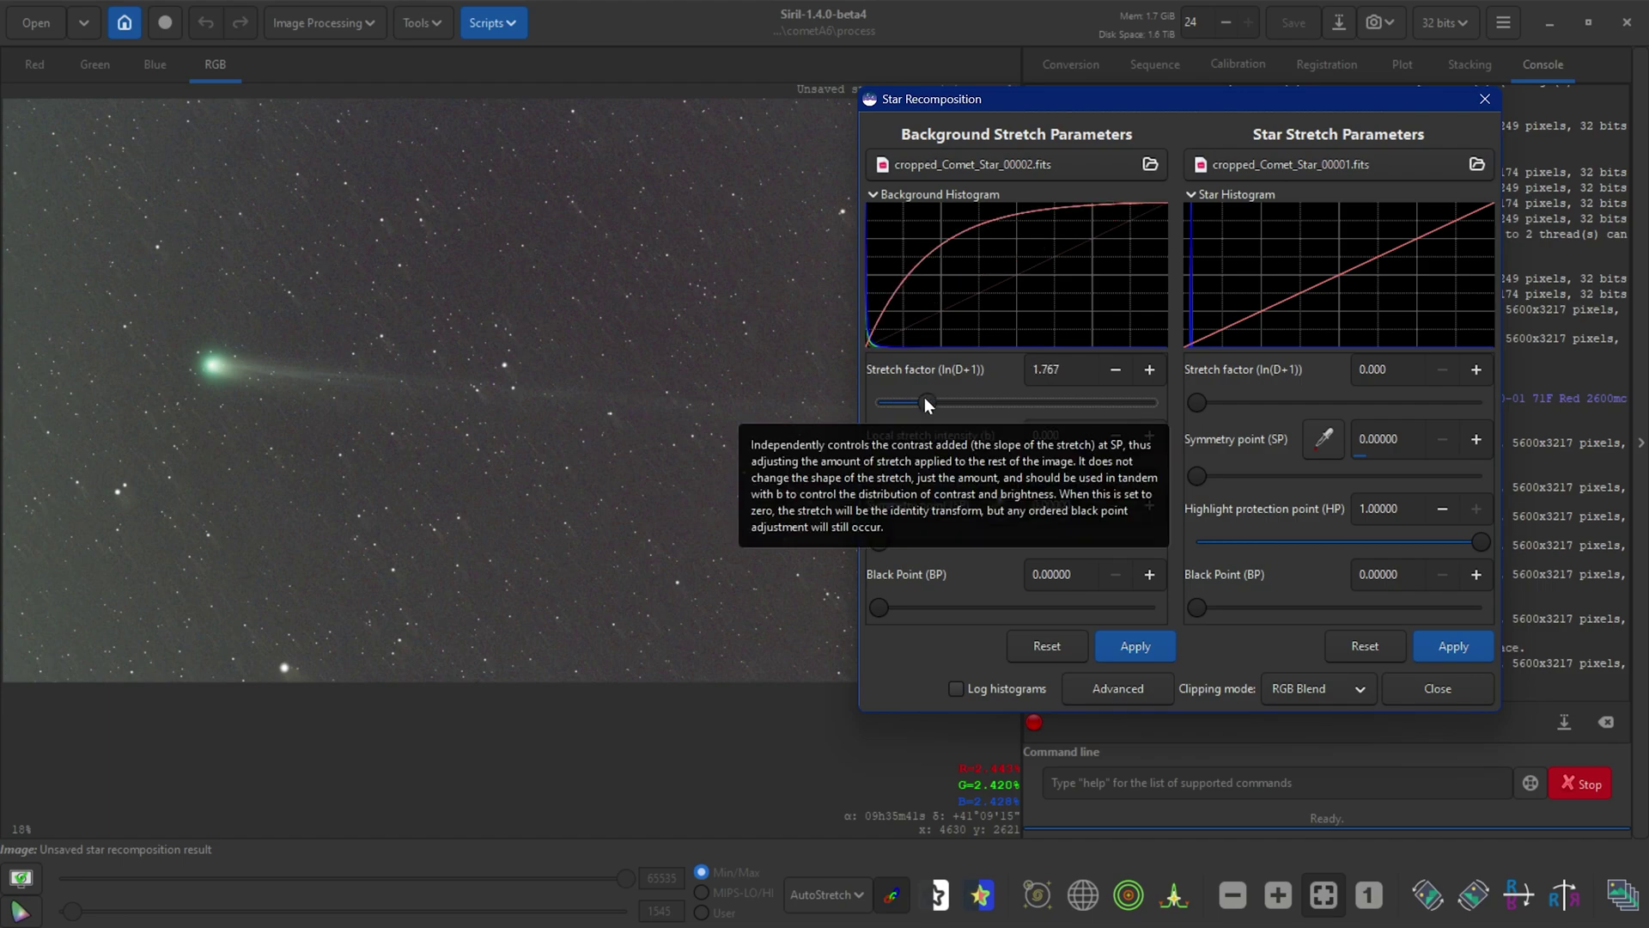
left_click(1241, 402)
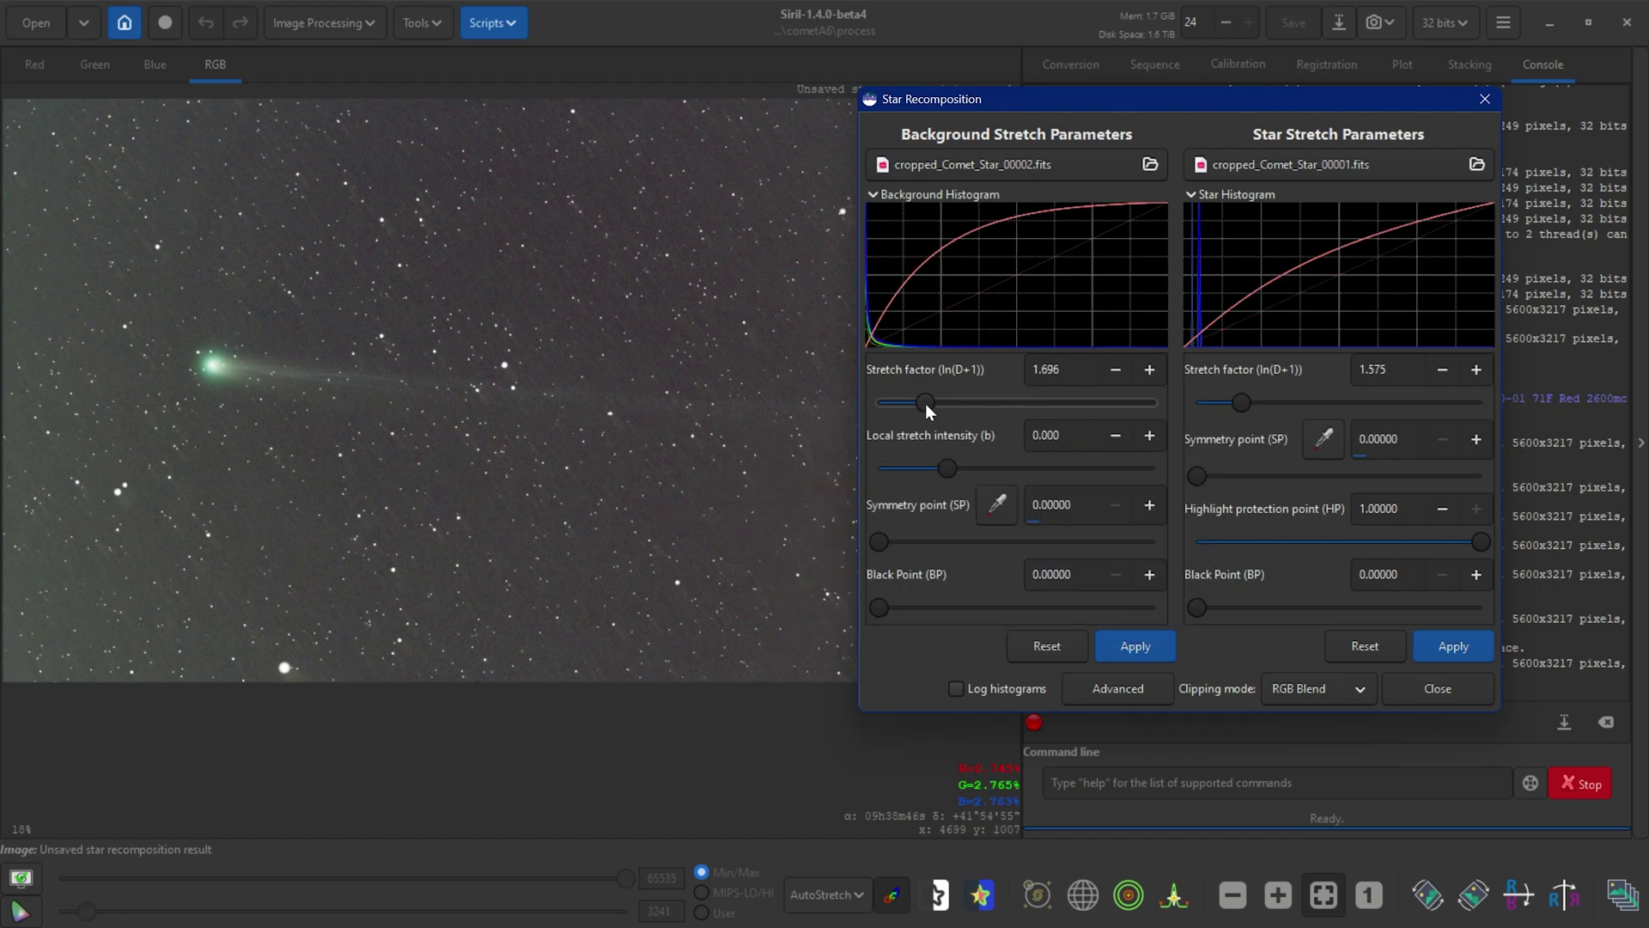
left_click_drag(925, 404, 979, 400)
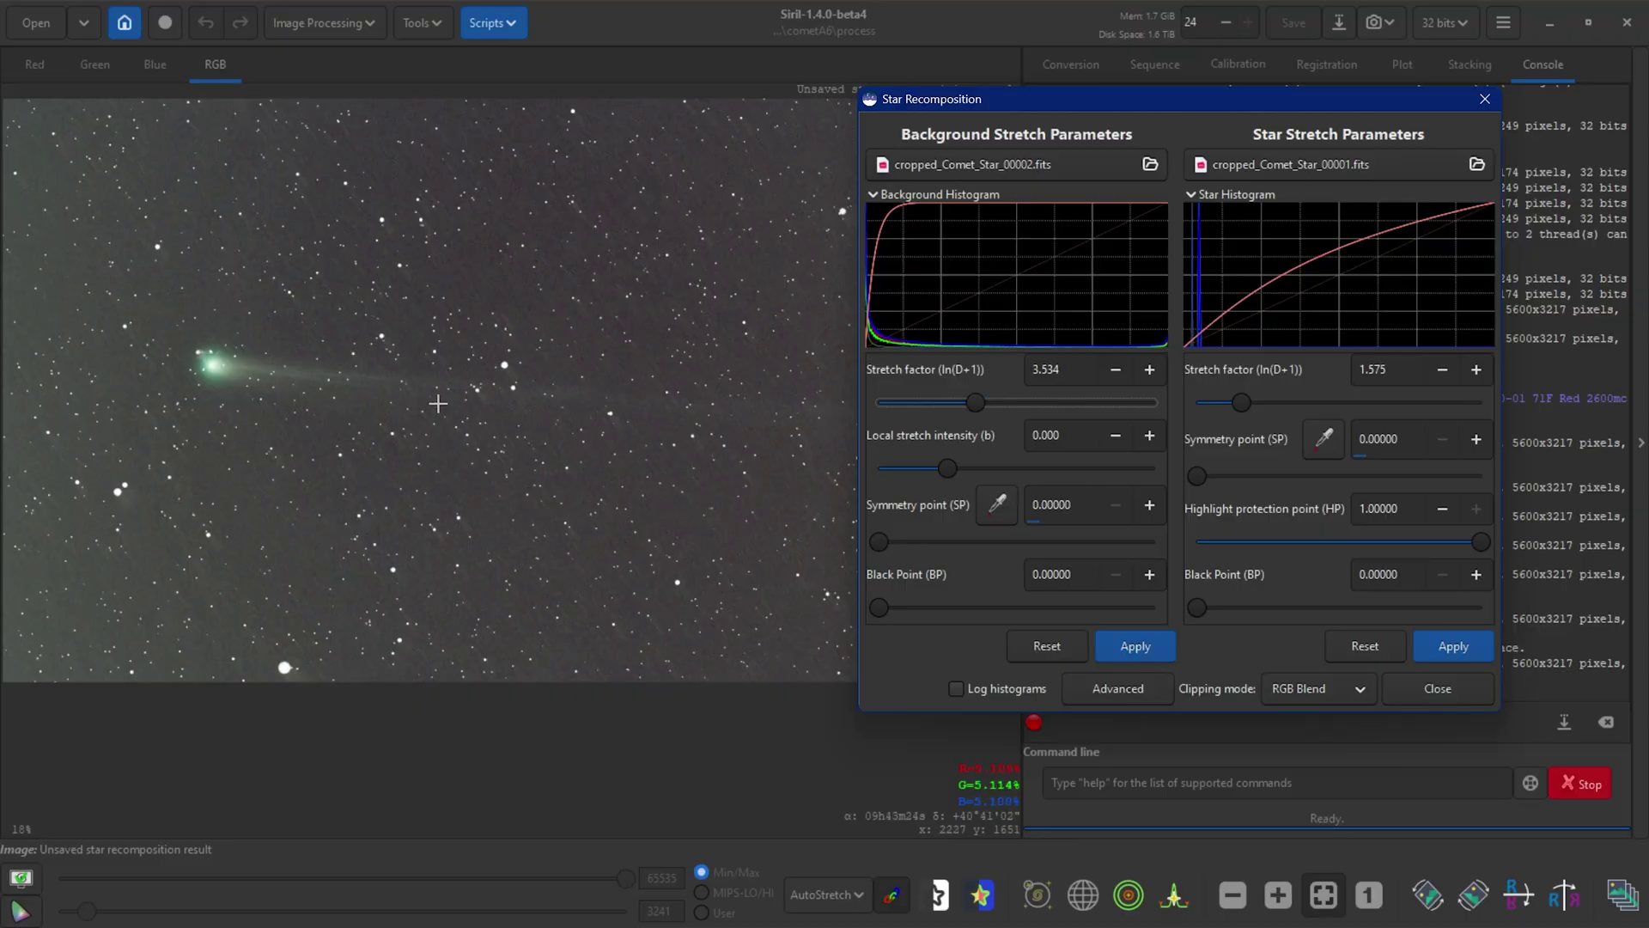
left_click_drag(973, 402, 909, 404)
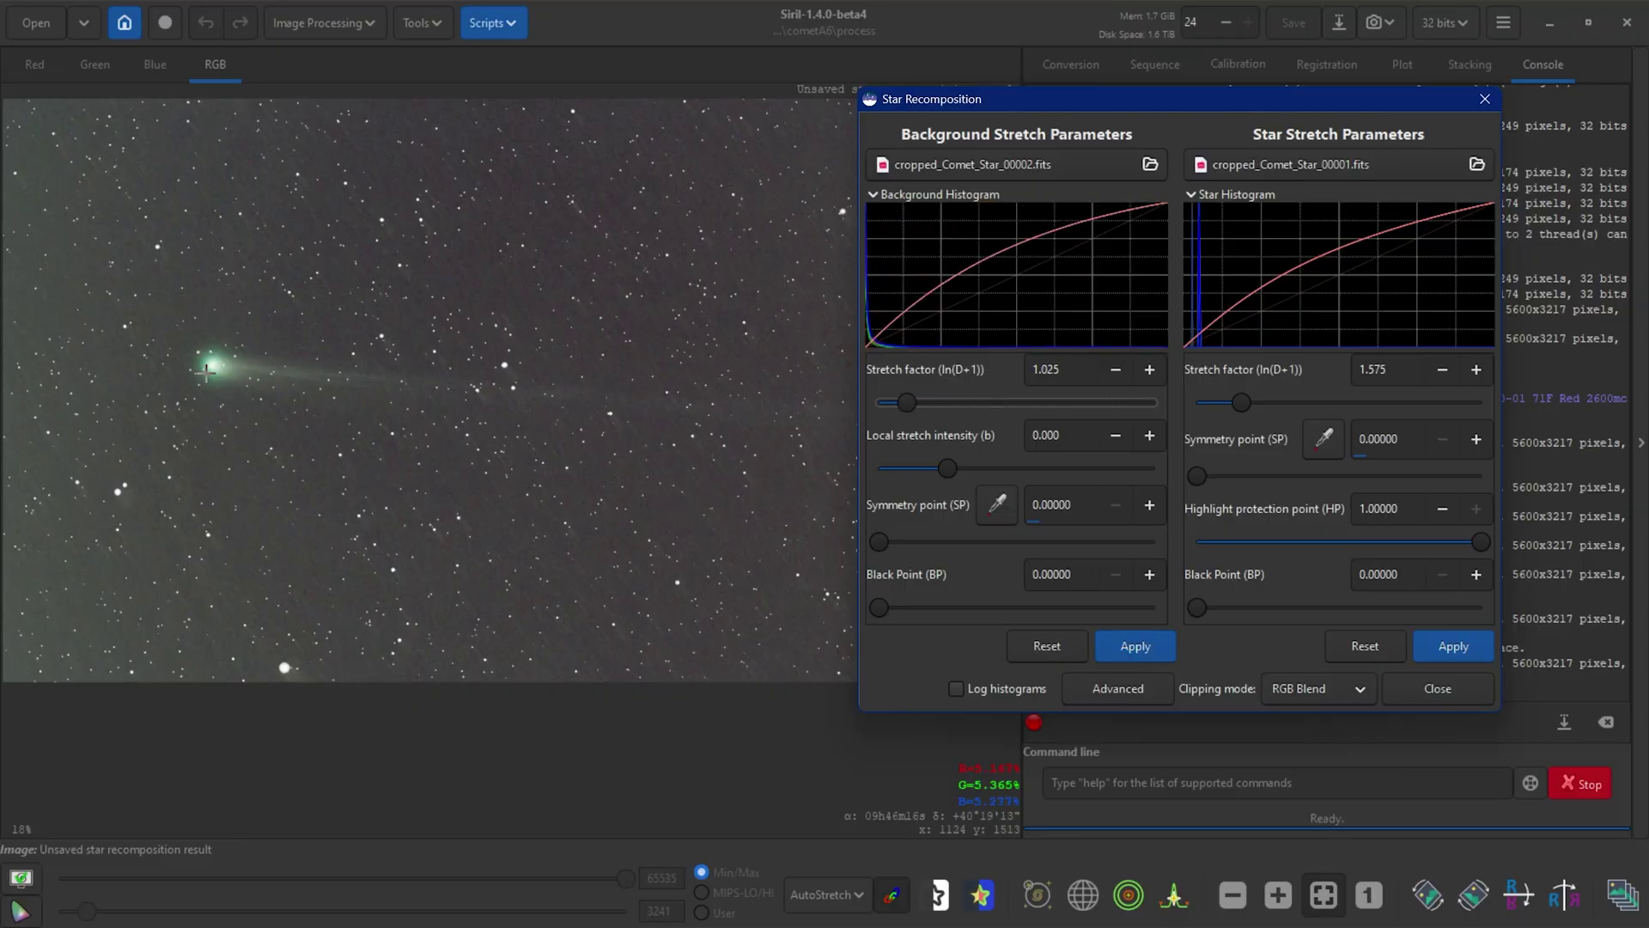
scroll(215, 369, "up", 3)
left_click_drag(1241, 402, 1298, 402)
scroll(448, 431, "down", 2)
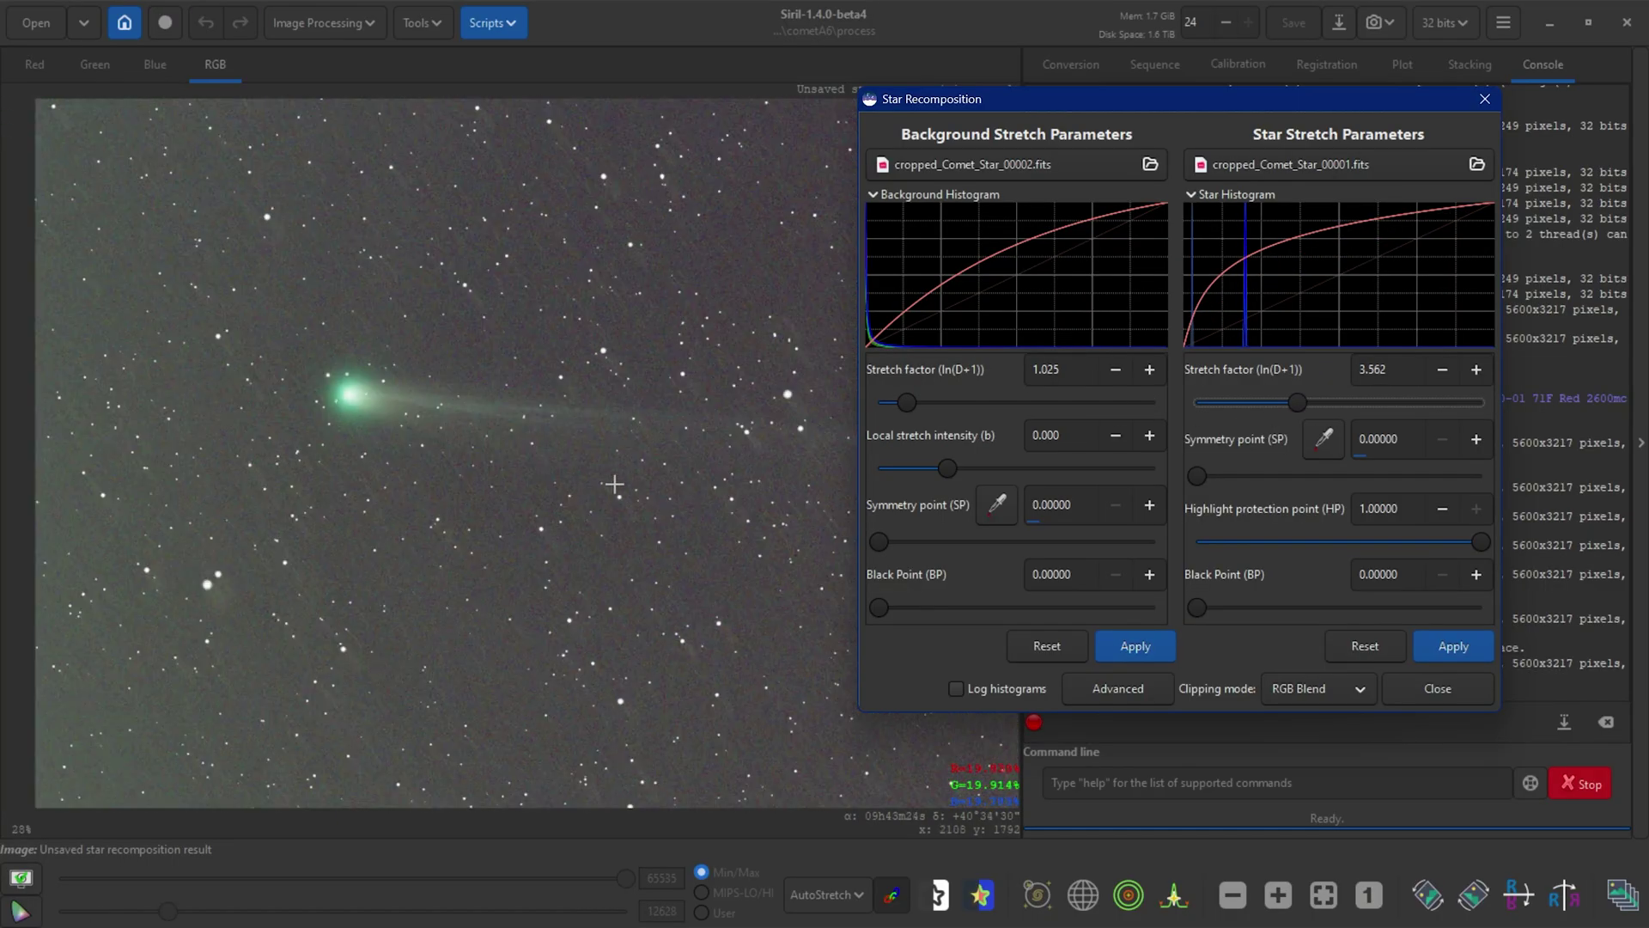
scroll(616, 484, "down", 1)
left_click(724, 435)
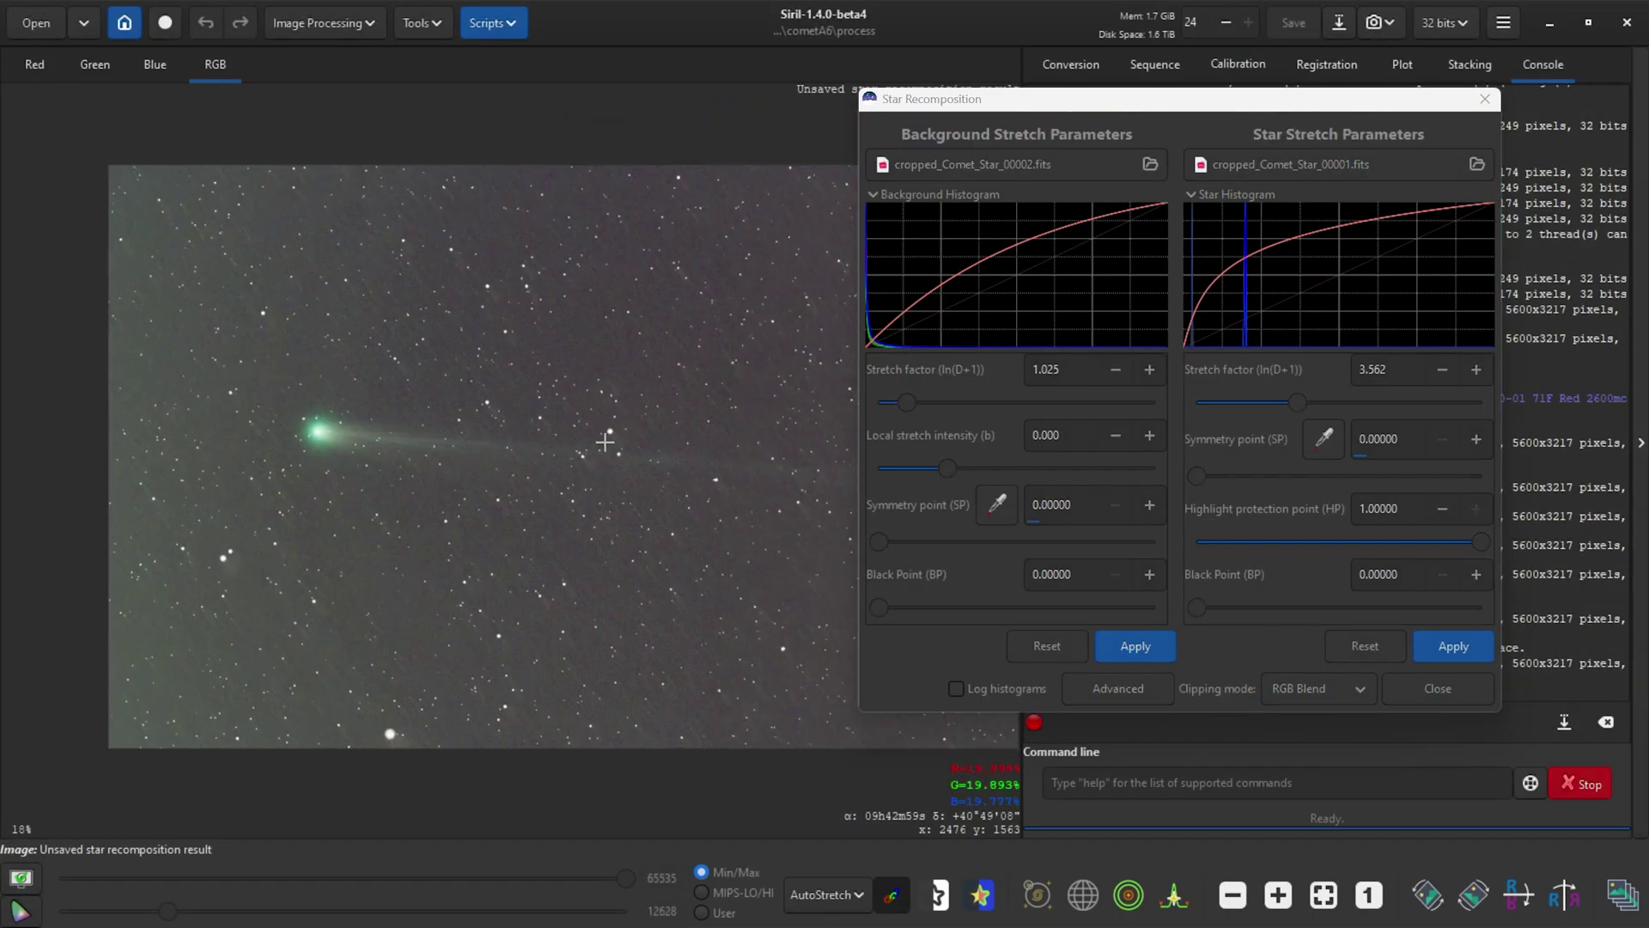
left_click(1430, 678)
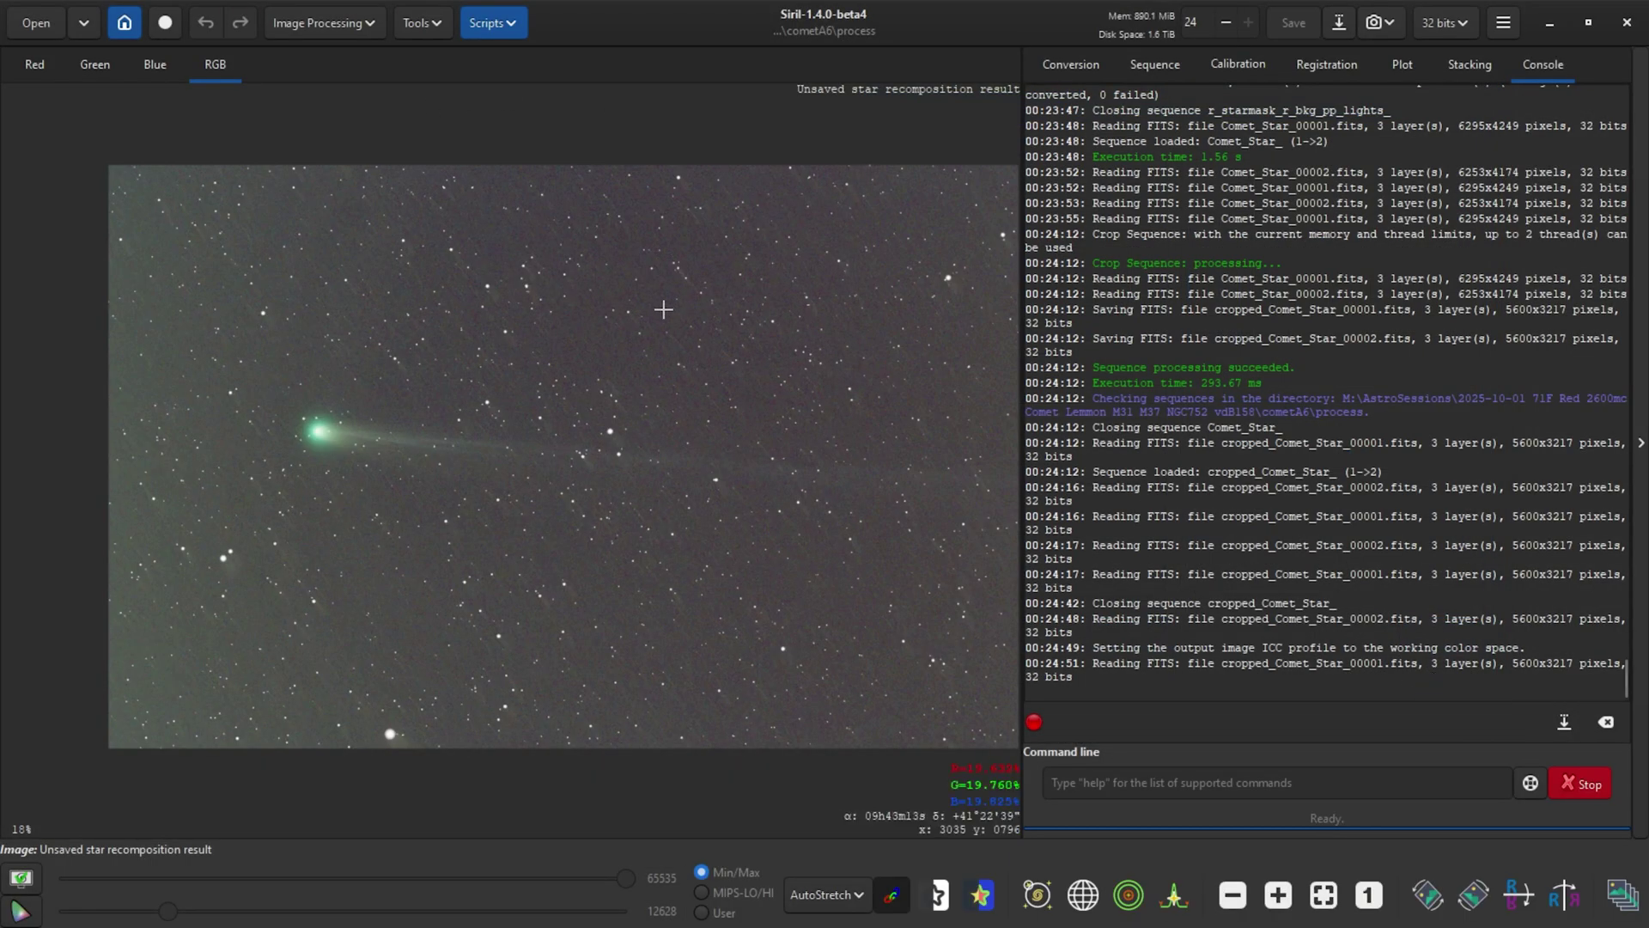
left_click_drag(663, 310, 571, 301)
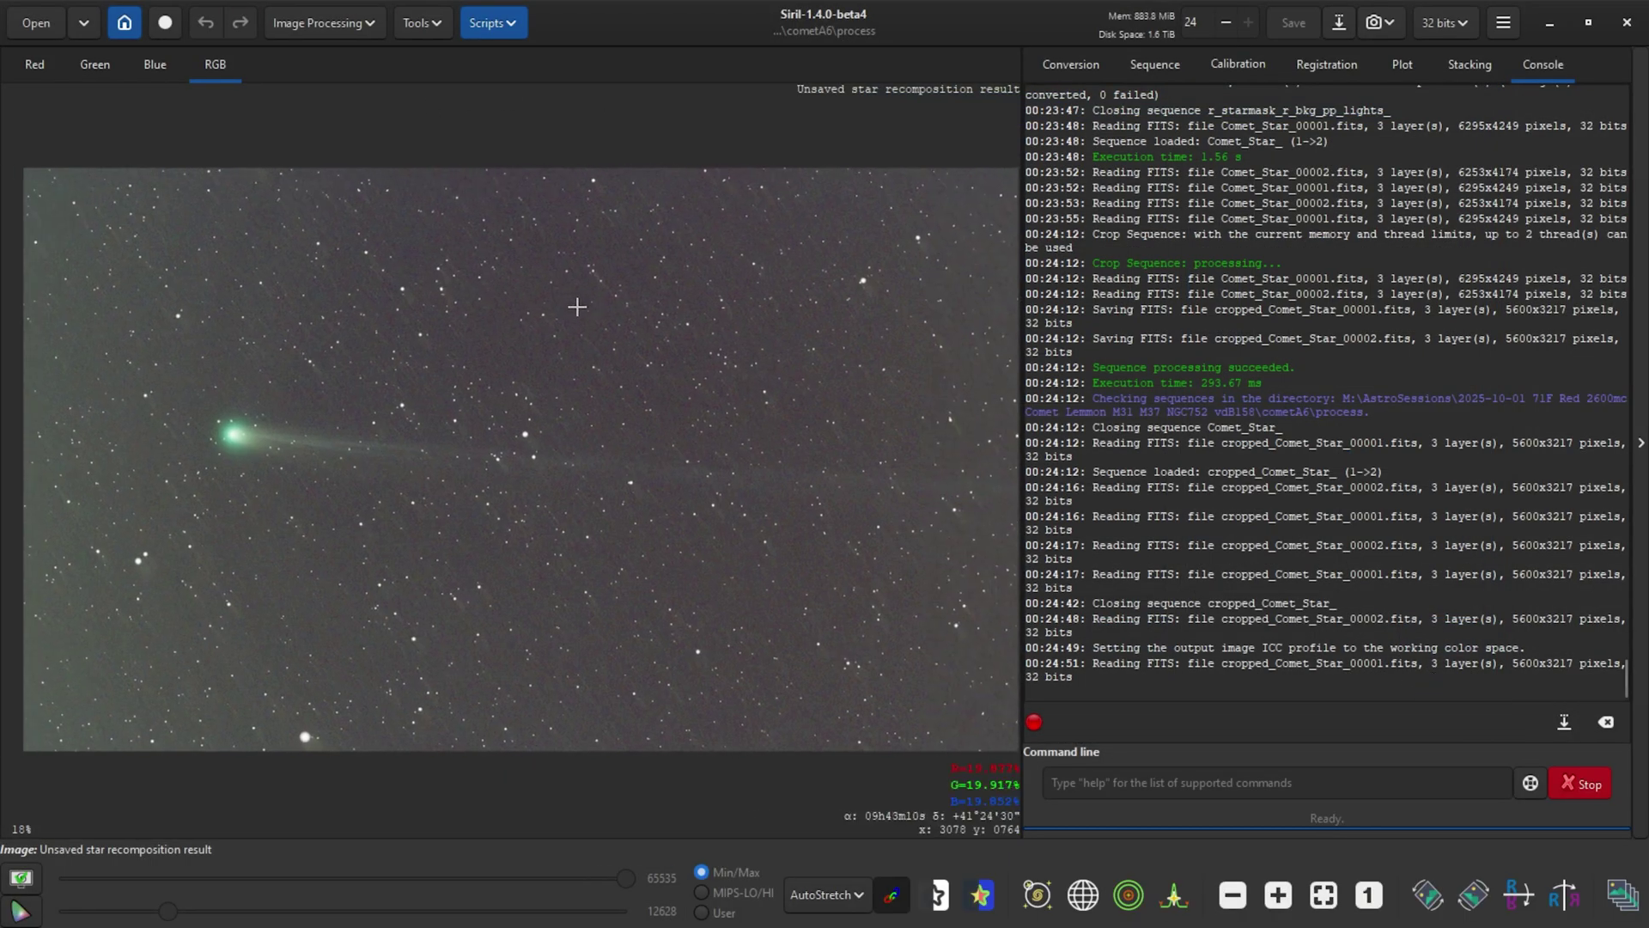
Load cropped_Comet_Star_00002.fits and switch the display to Linear.
left_click(52, 25)
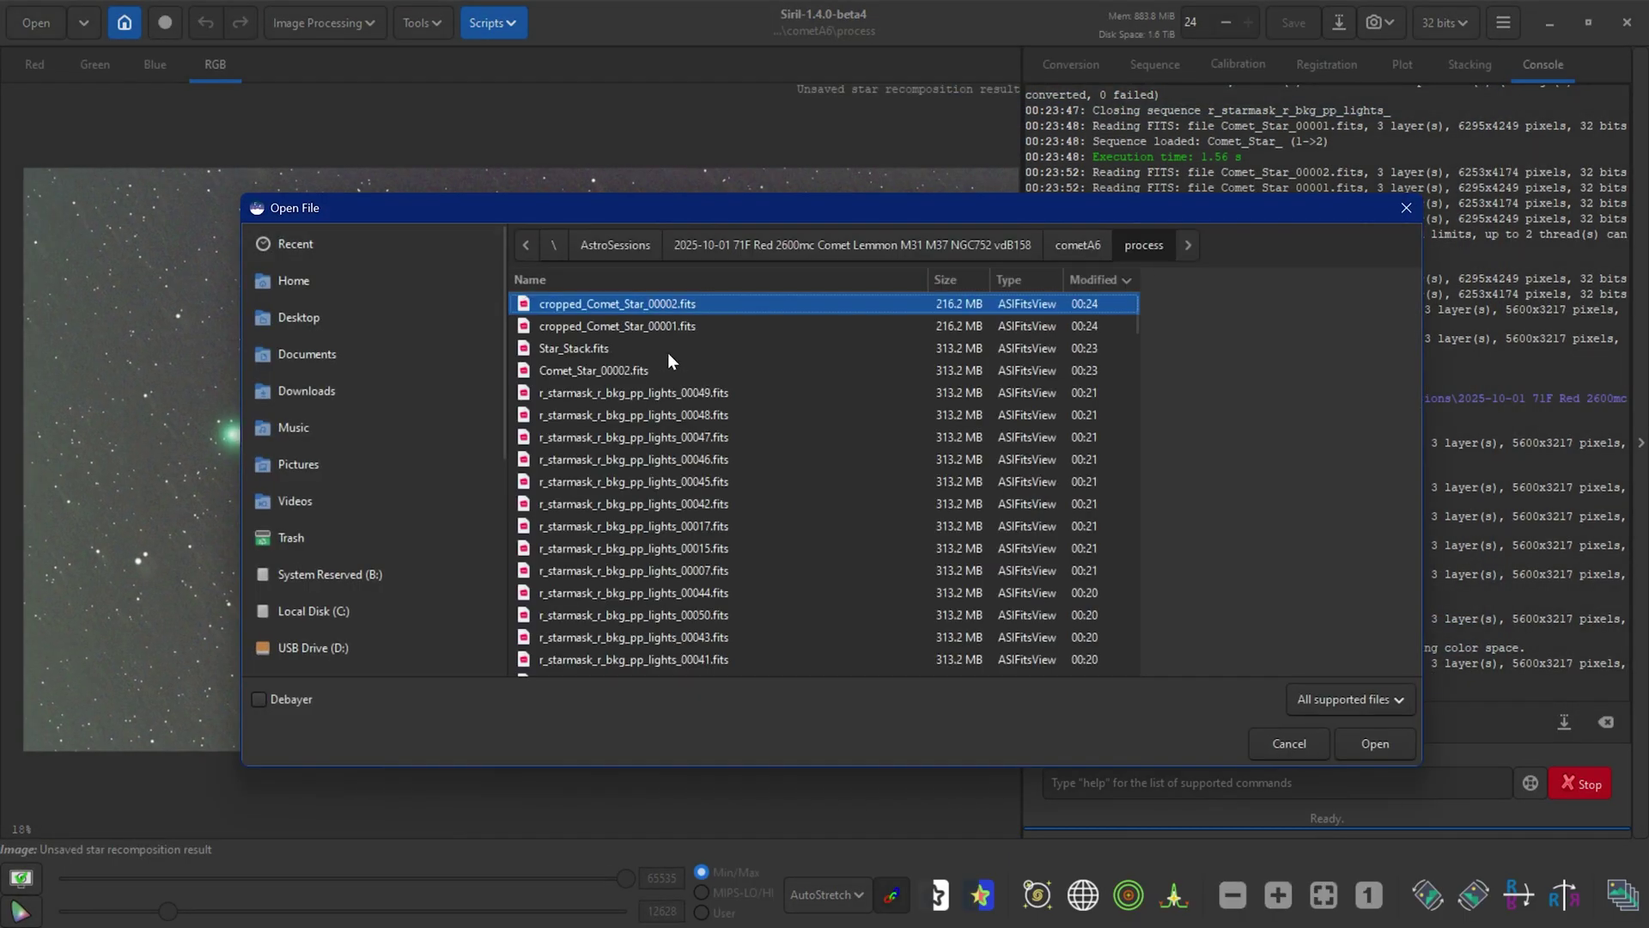
double_click(647, 303)
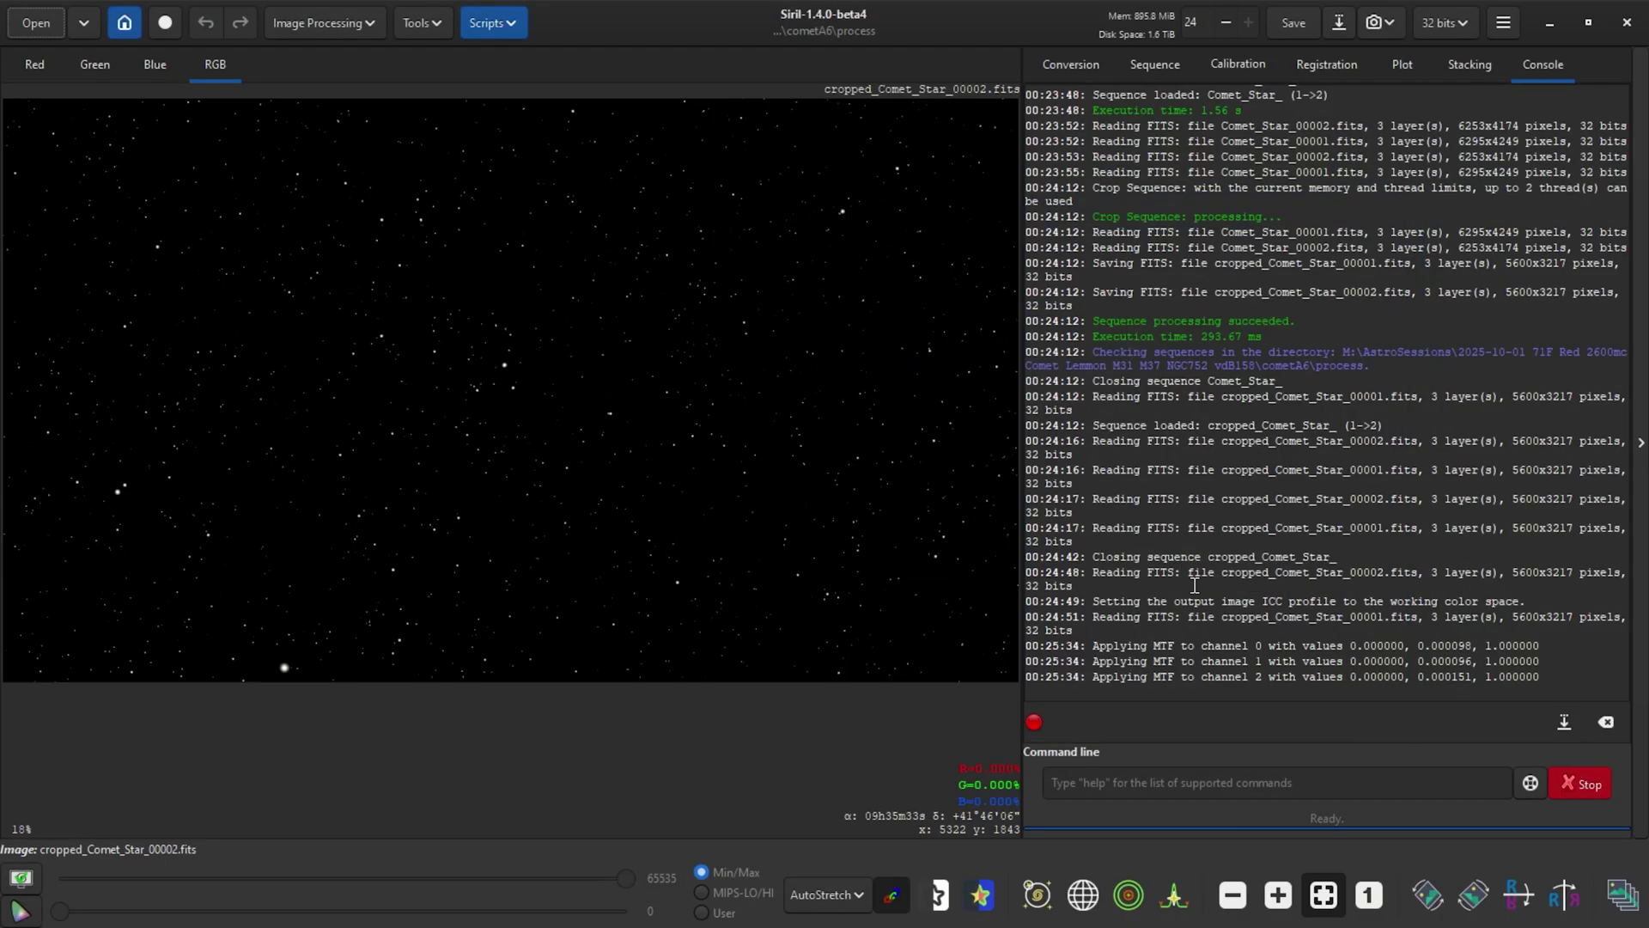
left_click(837, 894)
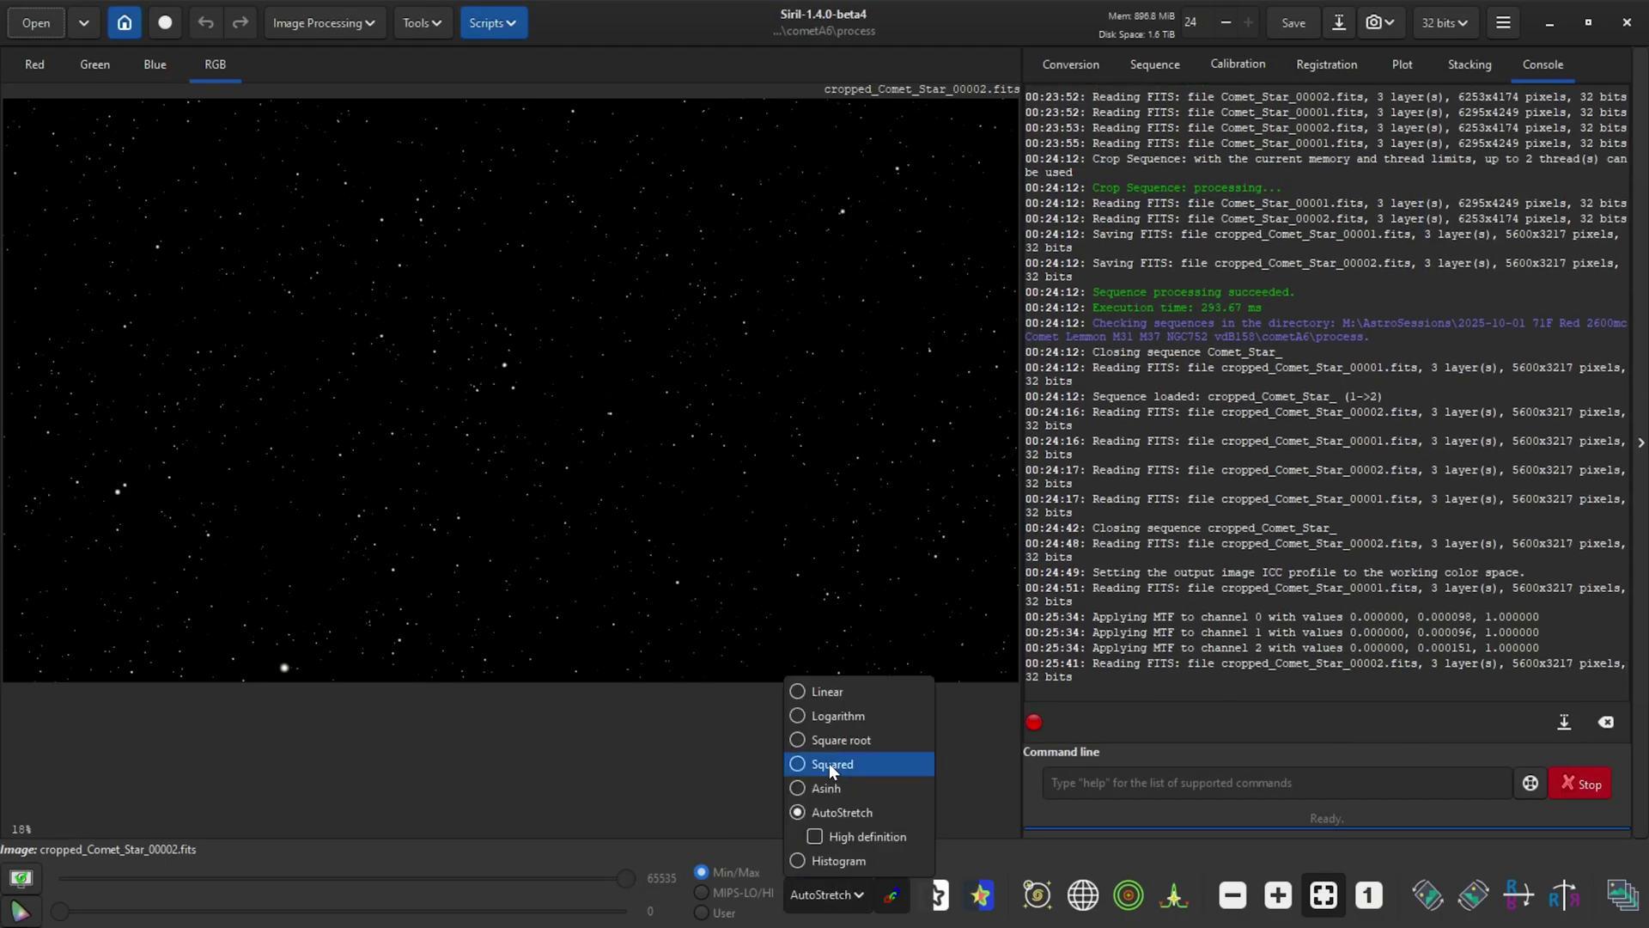
left_click(828, 692)
Apply an auto-computed Histogram Transformation stretch (midtones 0.001154) to the star image.
left_click(412, 25)
left_click(347, 23)
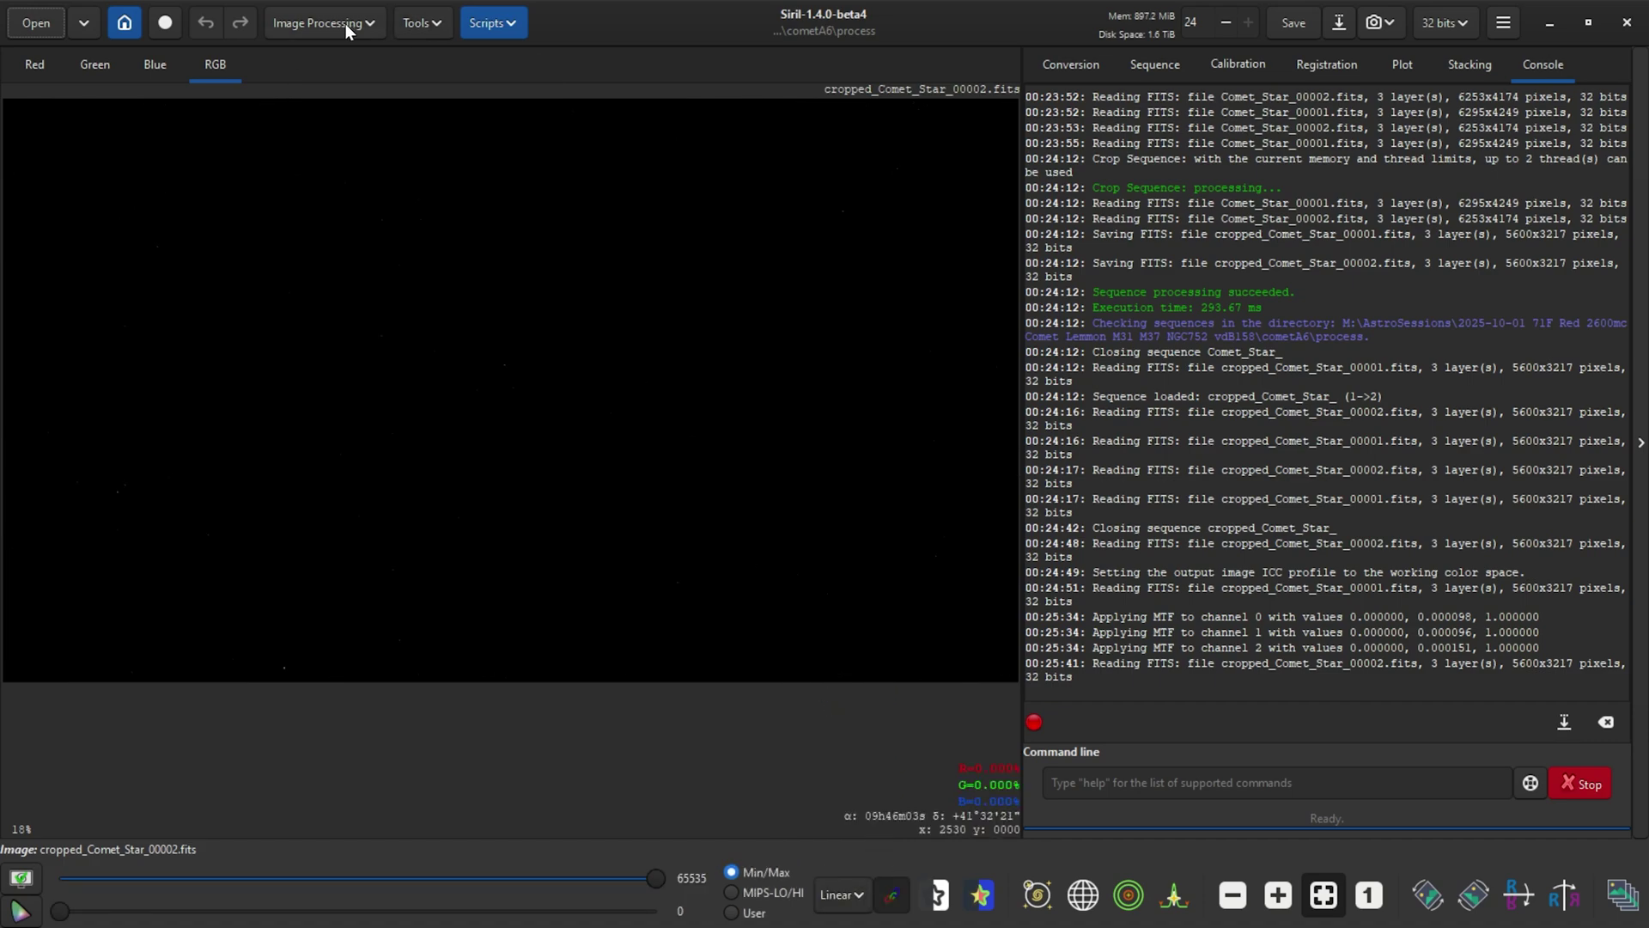
left_click(345, 23)
left_click(295, 67)
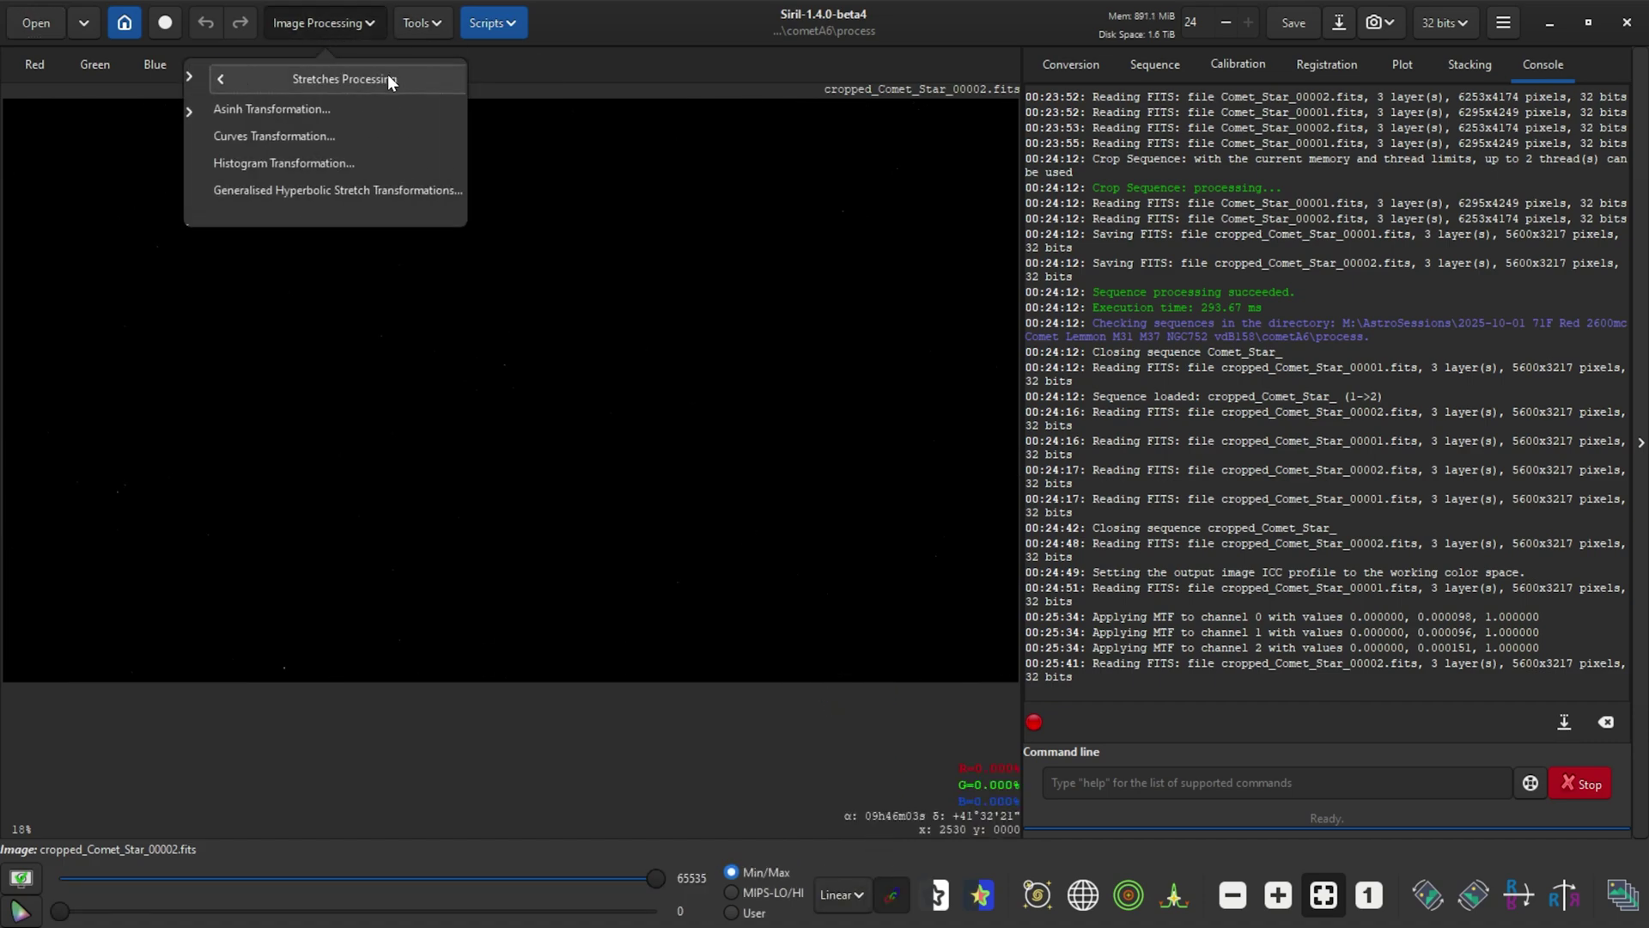
left_click(270, 162)
left_click(997, 578)
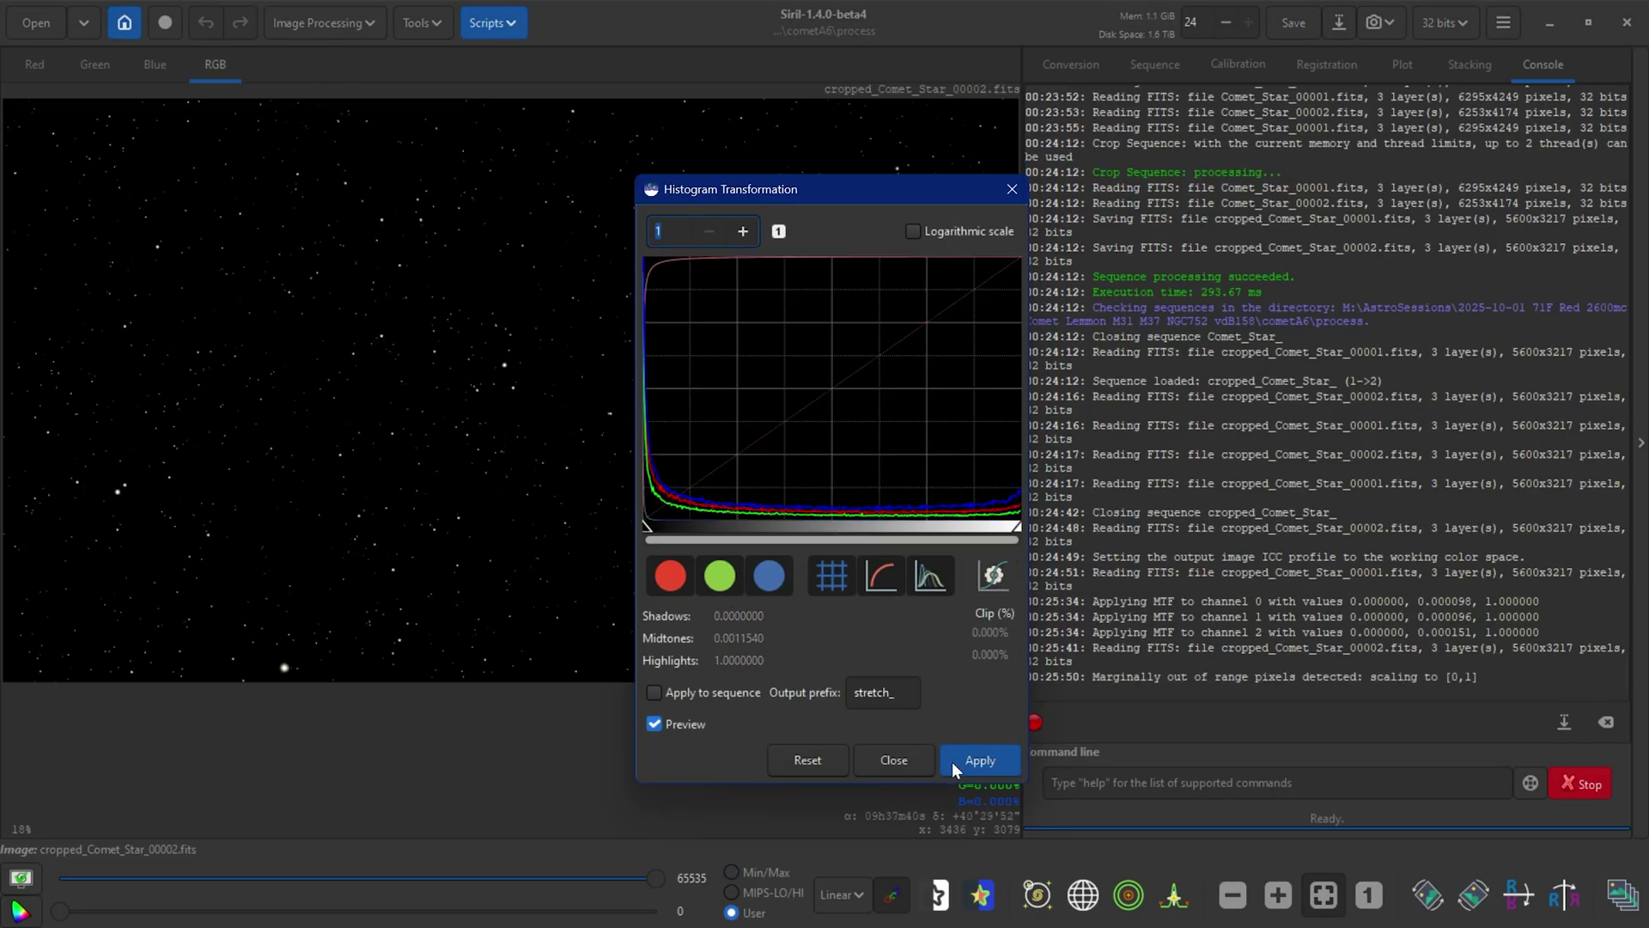
left_click(986, 768)
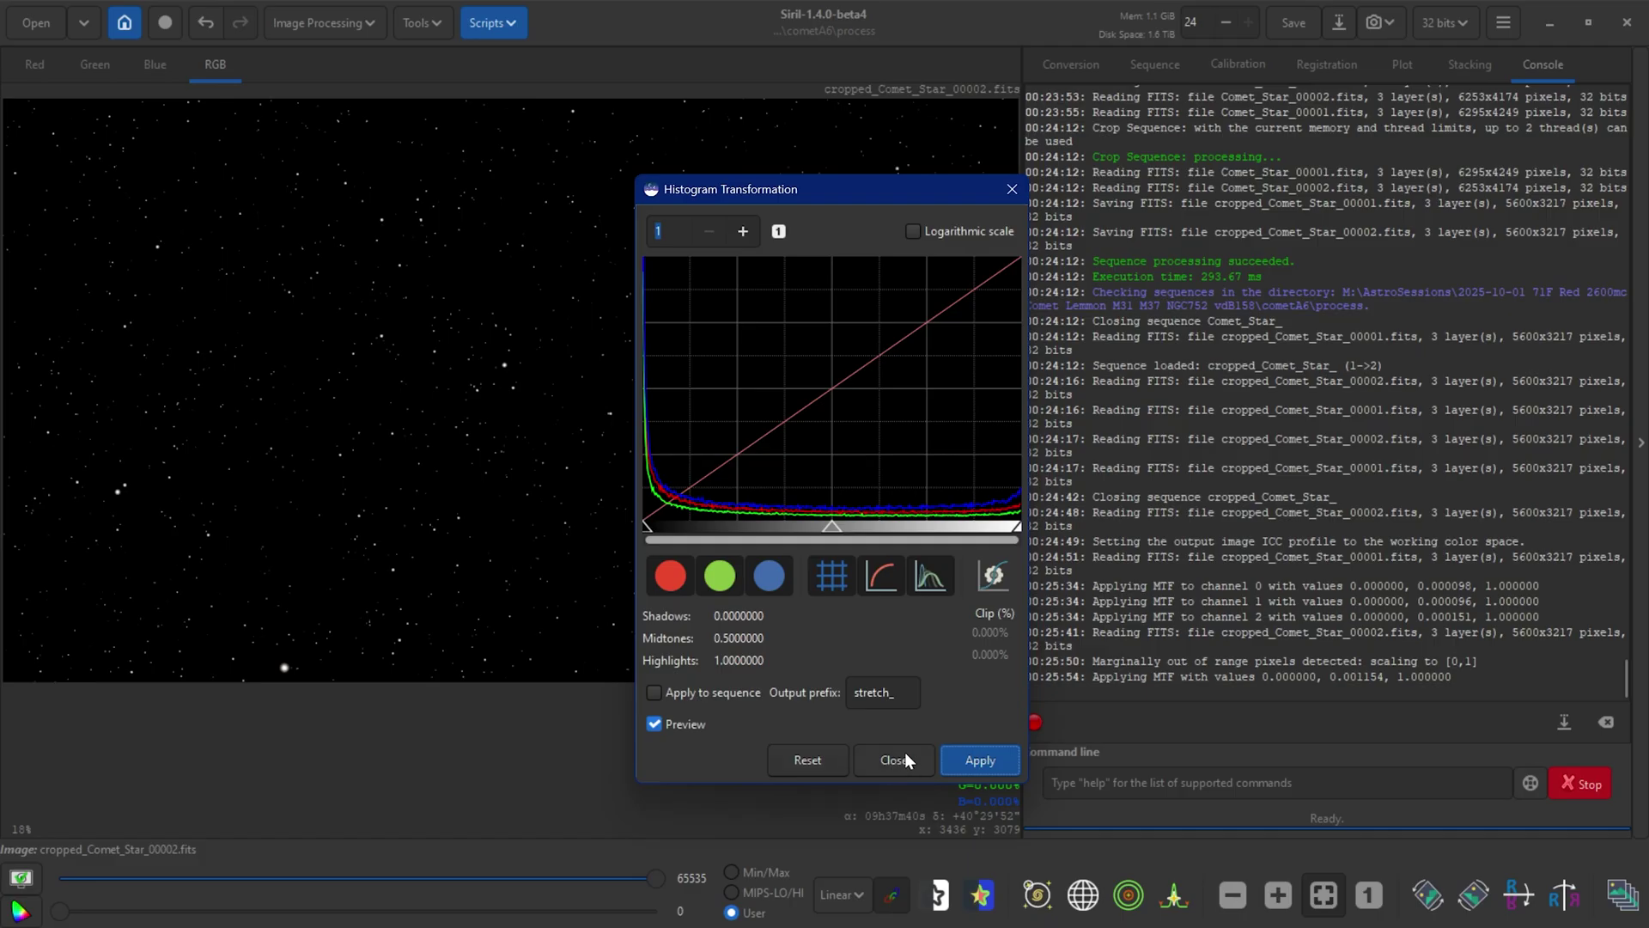
left_click(904, 759)
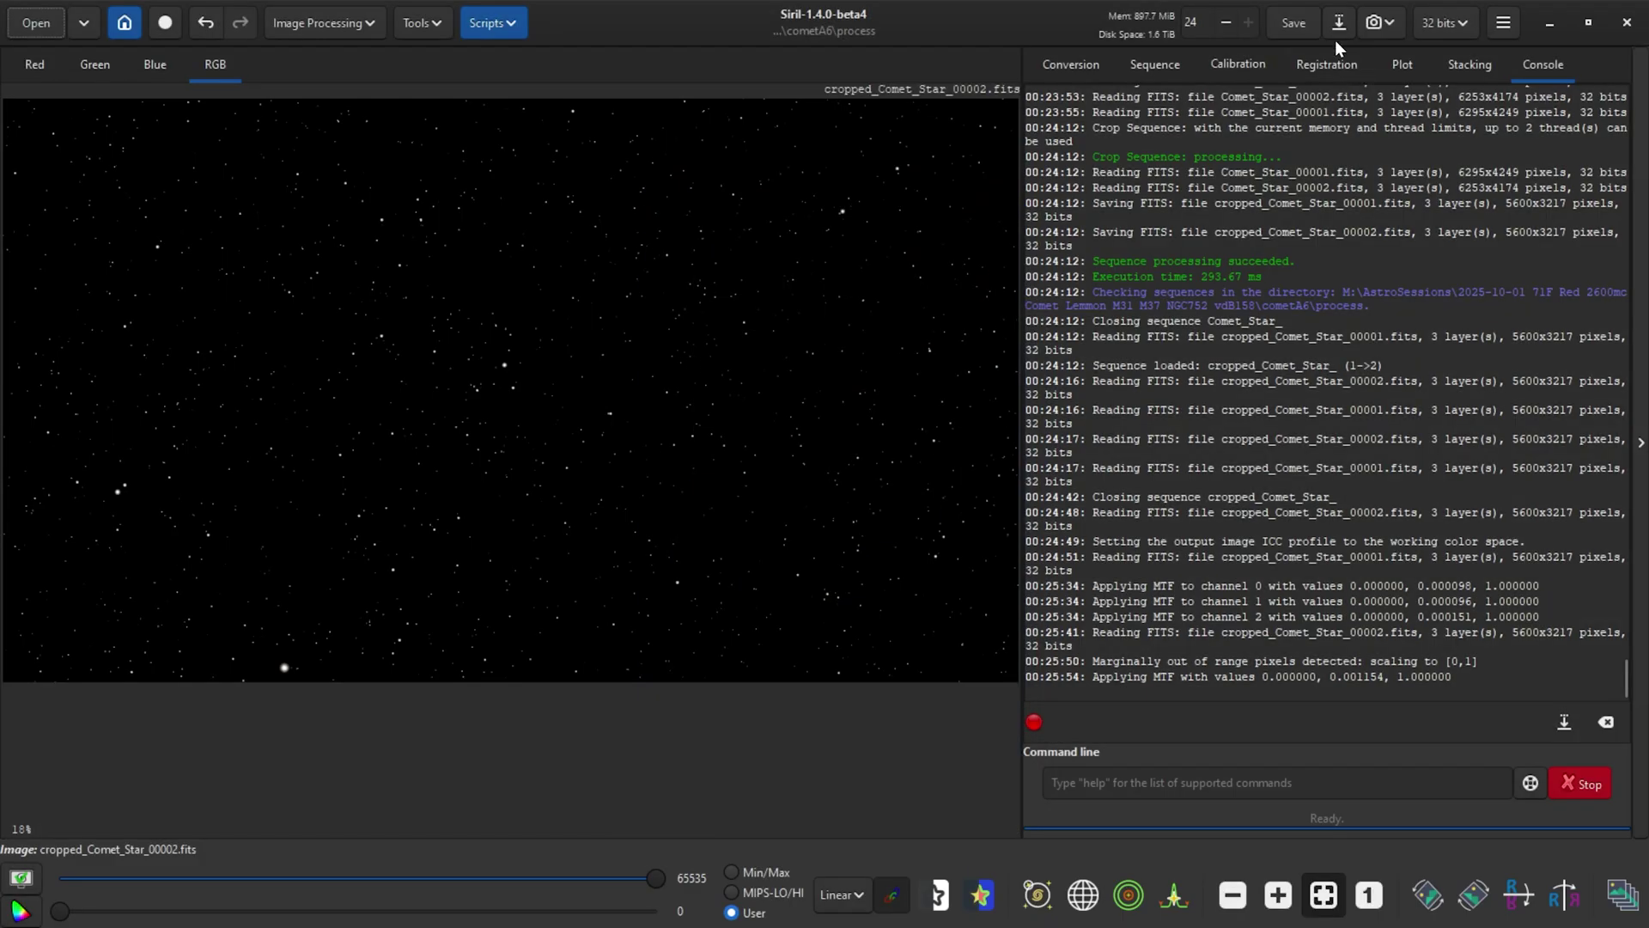
Save the star image as Star_Stretched.fits with default FITS options, then load cropped_Comet_Star_00001.fits.
left_click(1294, 24)
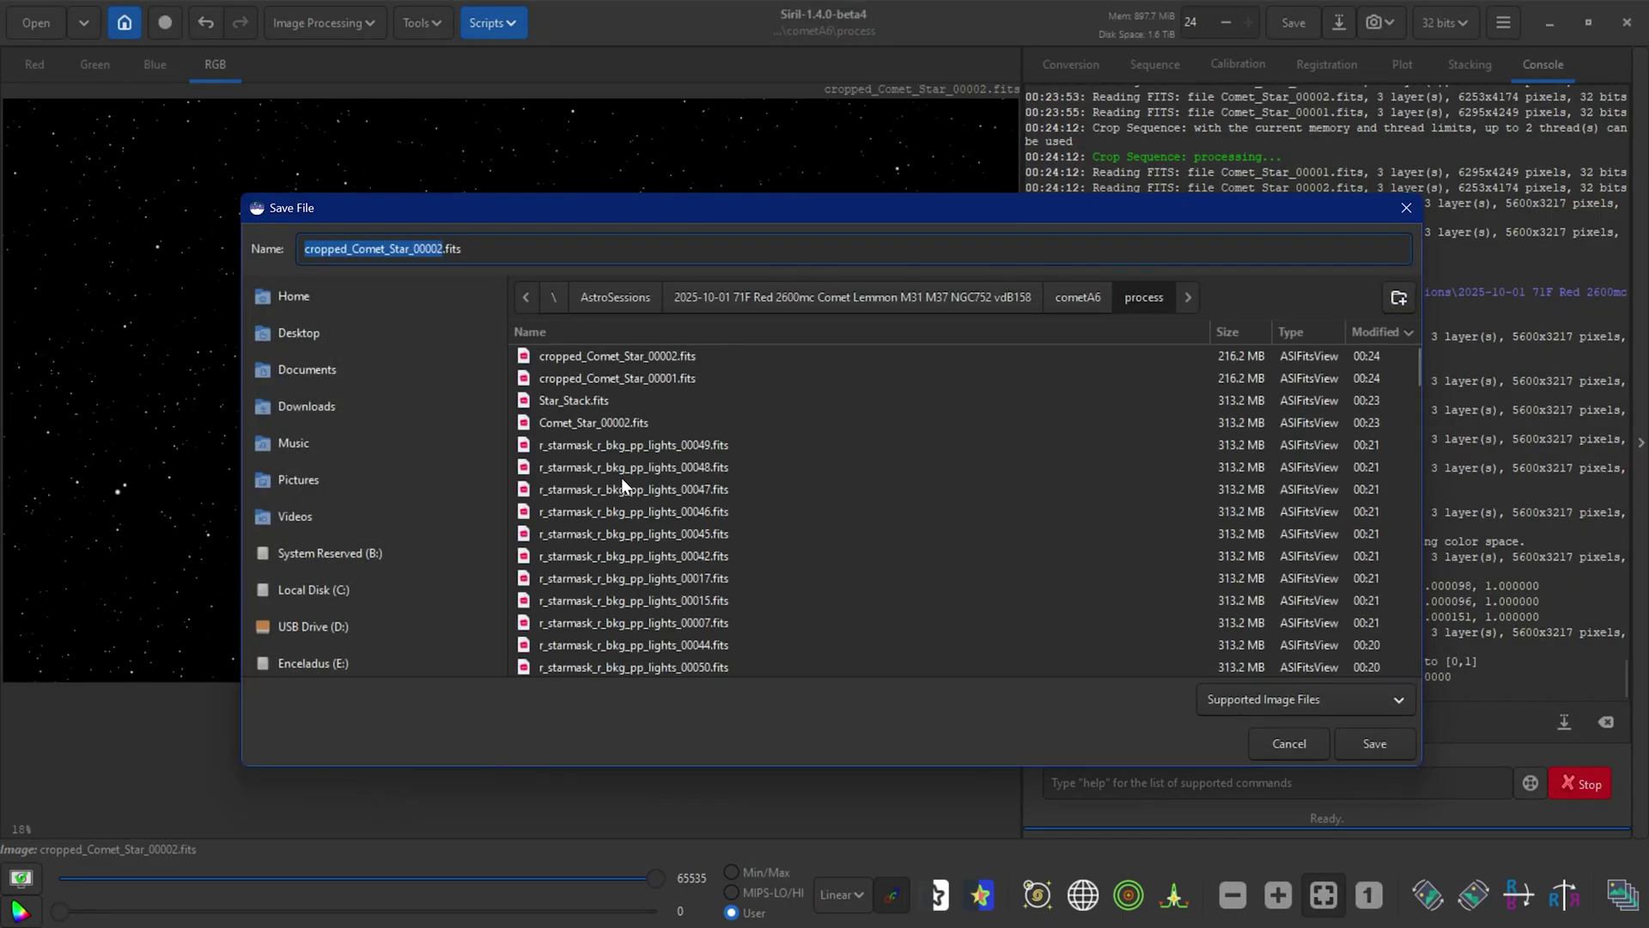
type("Star_Stretc")
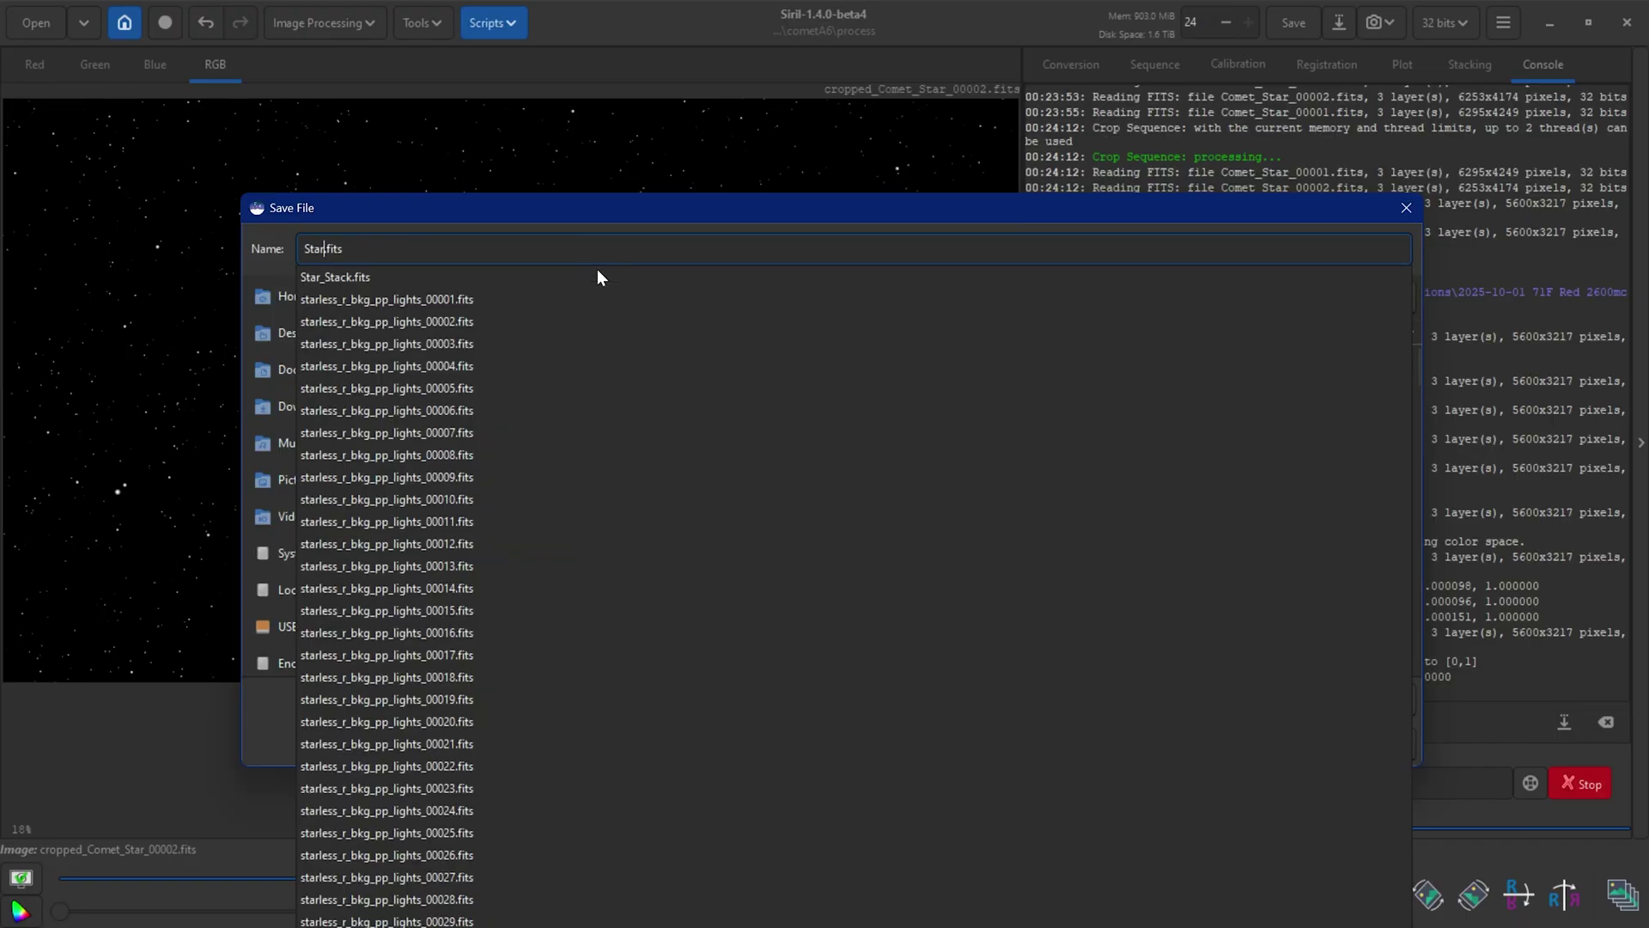
type("hed")
key("Return")
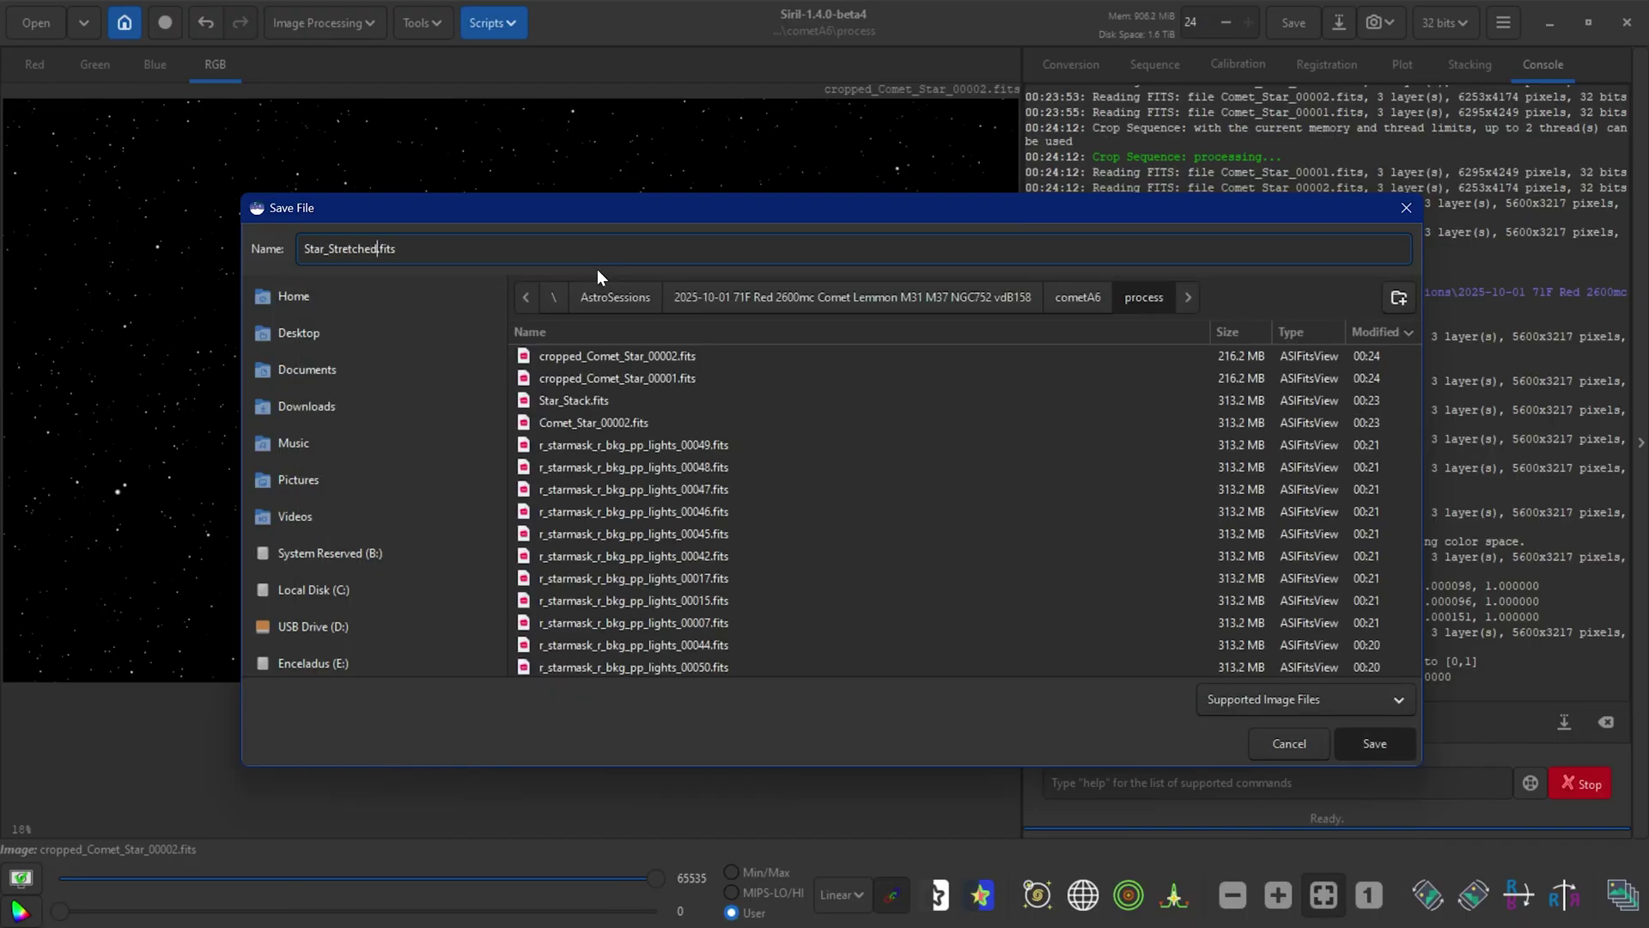
left_click(964, 648)
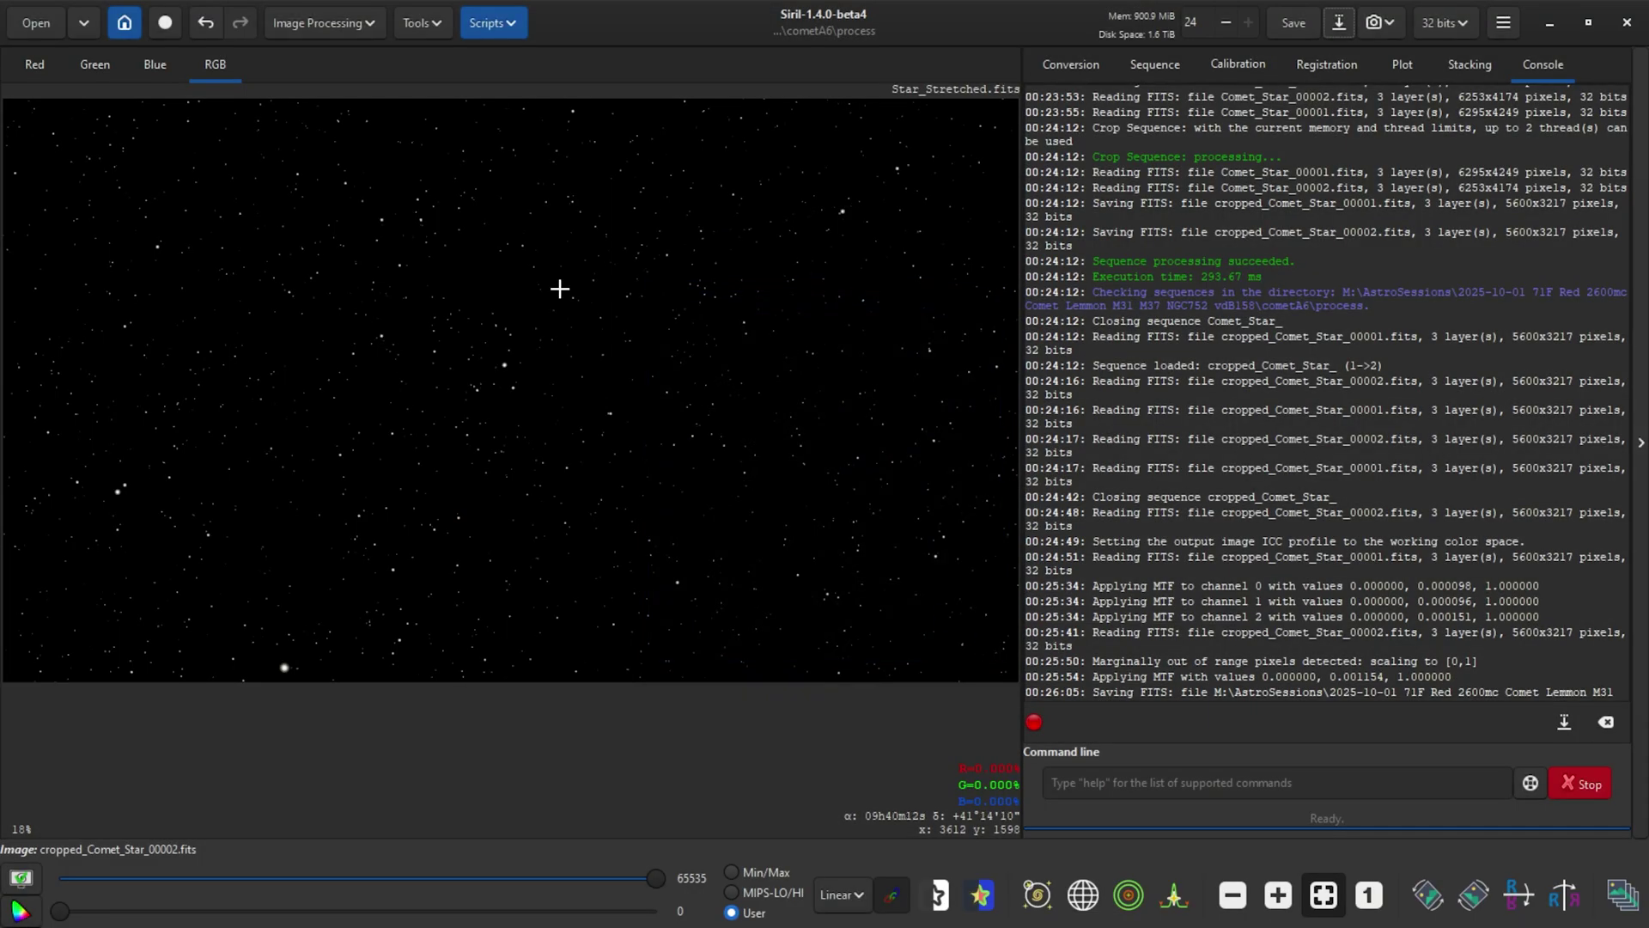
left_click(38, 24)
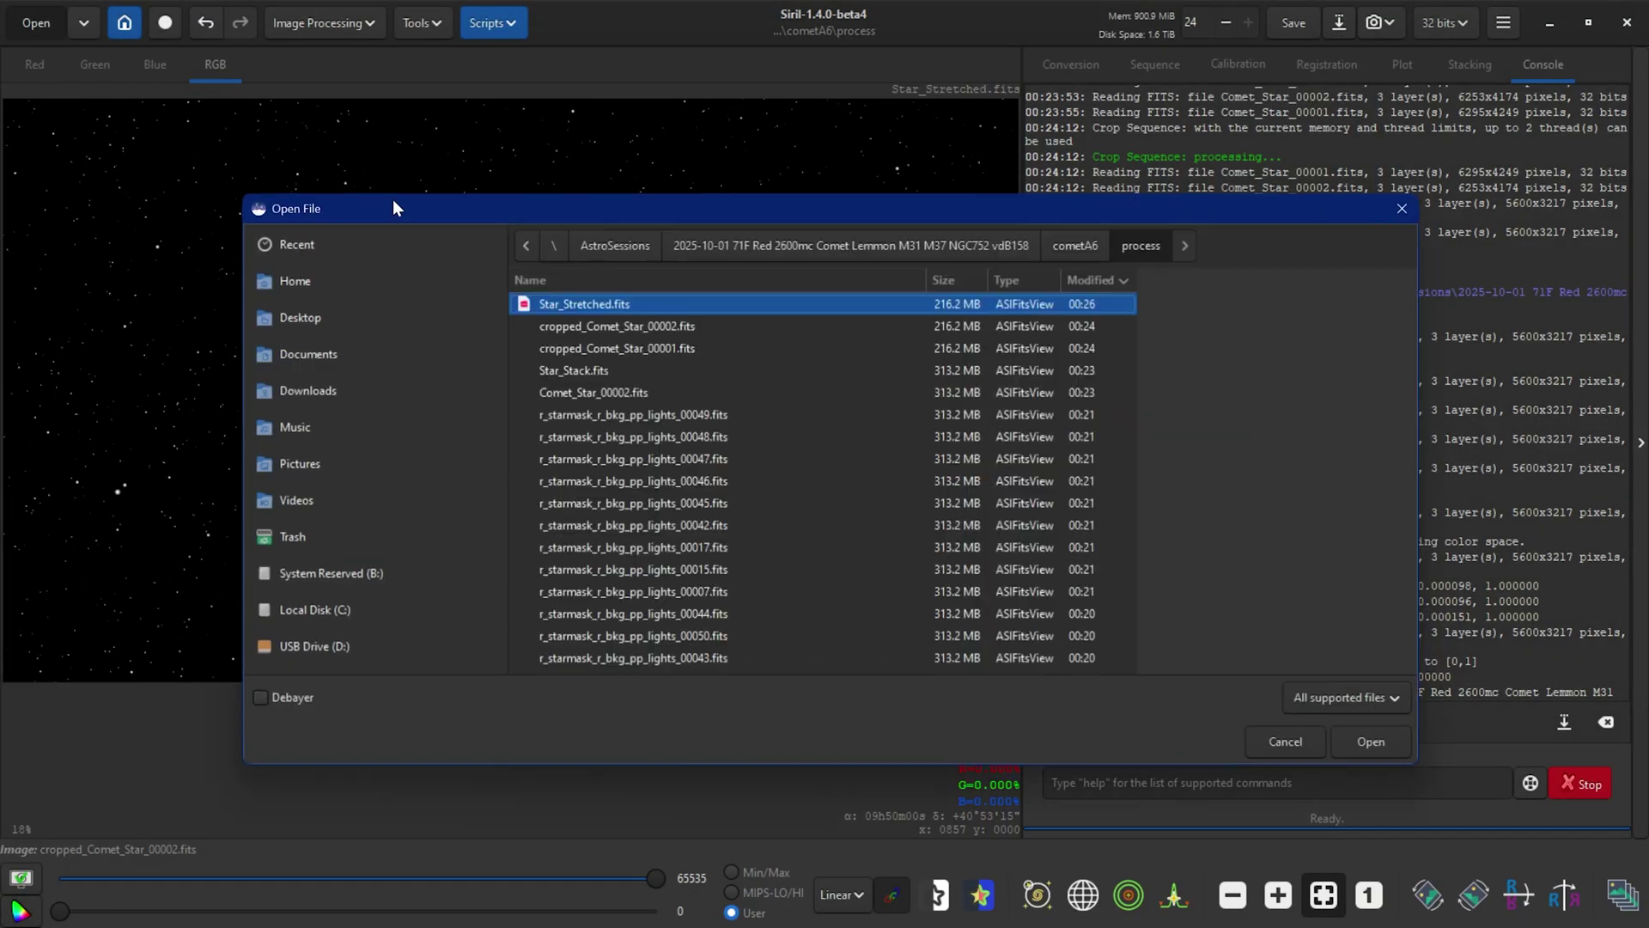
double_click(615, 348)
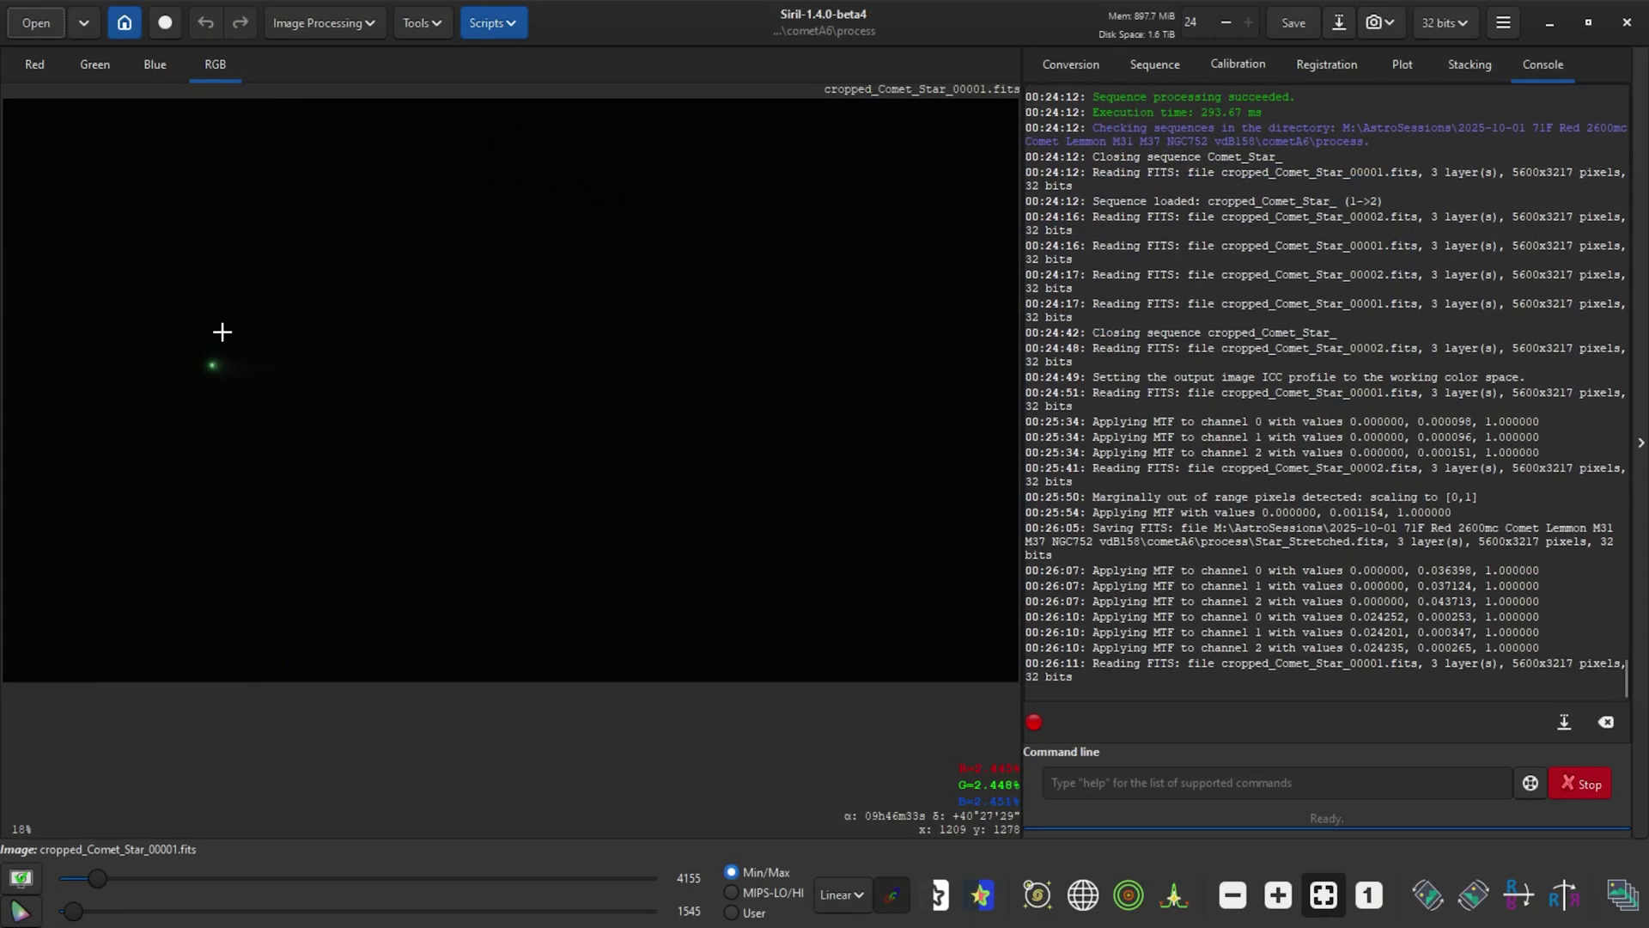
Undo the comet image's previous stretch and preview it in AutoStretch display mode.
key("ctrl+z")
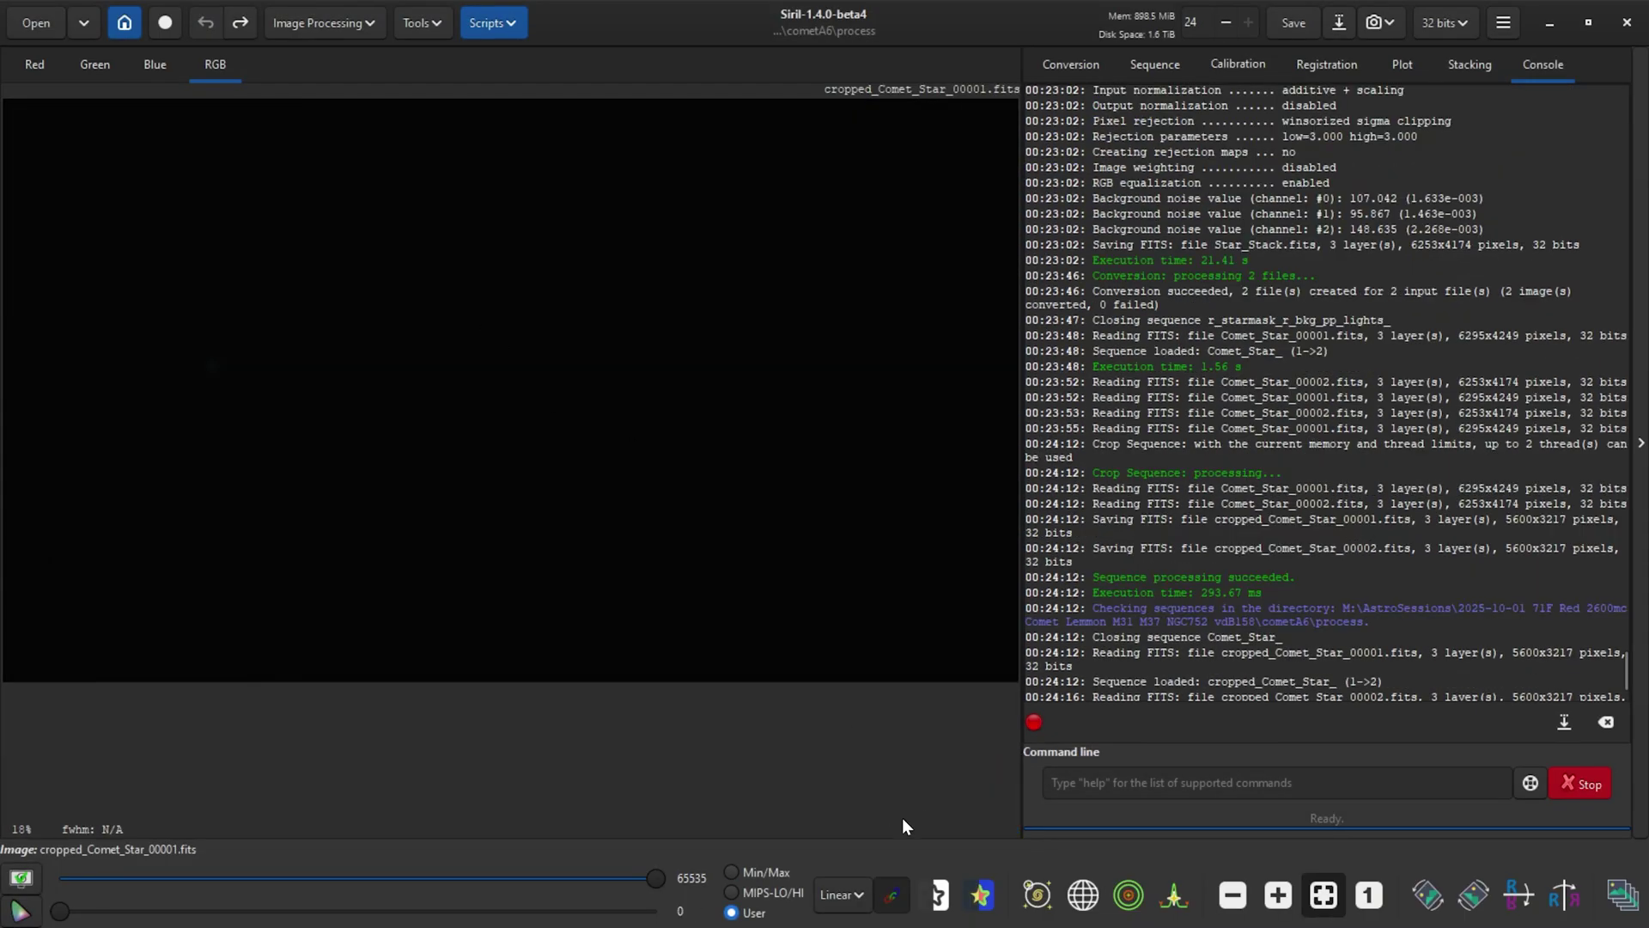
left_click(842, 894)
left_click(852, 812)
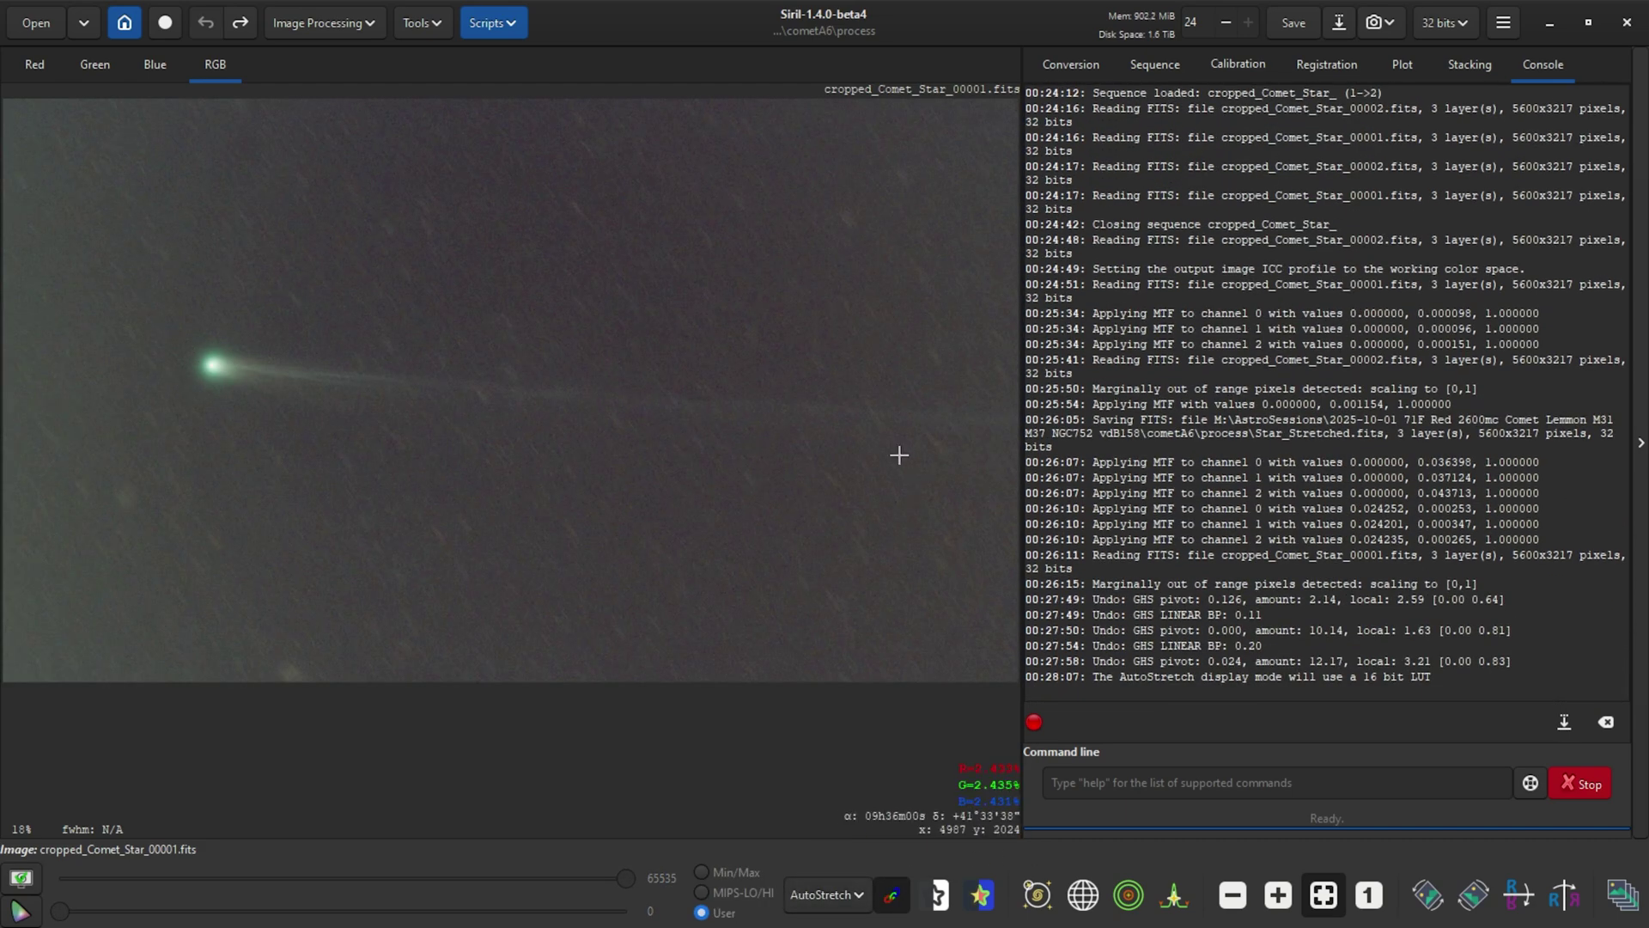
Run GraXpert-AI.py background extraction (model 1.0.1, smoothing 0.50, subtraction) on the comet frame.
left_click(496, 23)
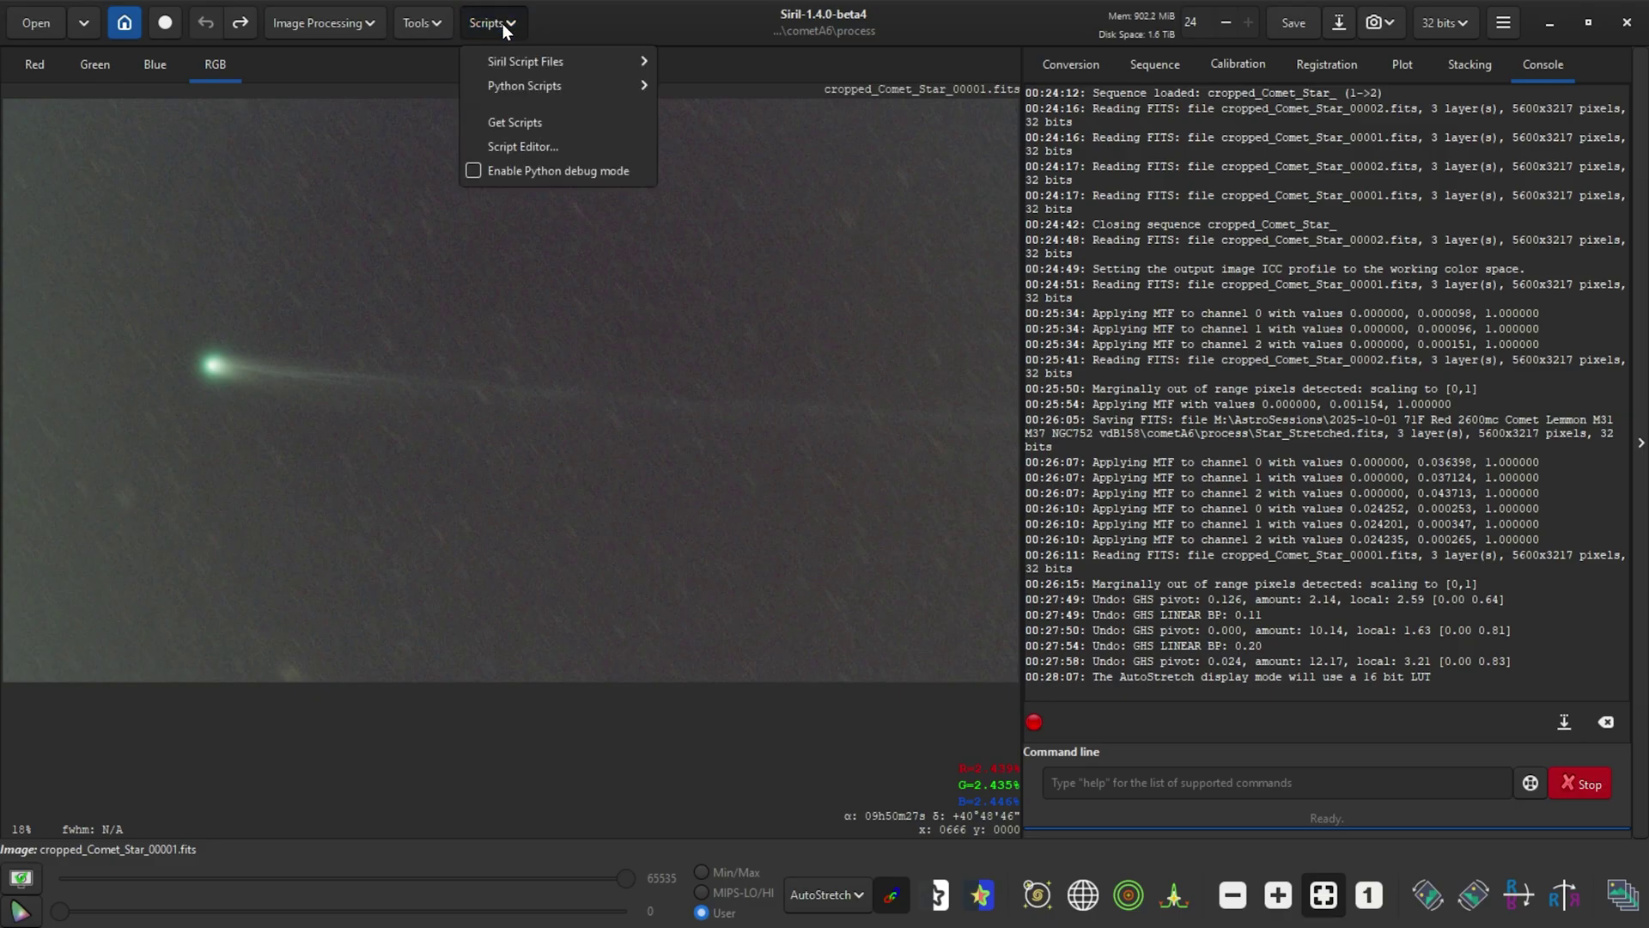
mouse_move(528, 86)
mouse_move(726, 136)
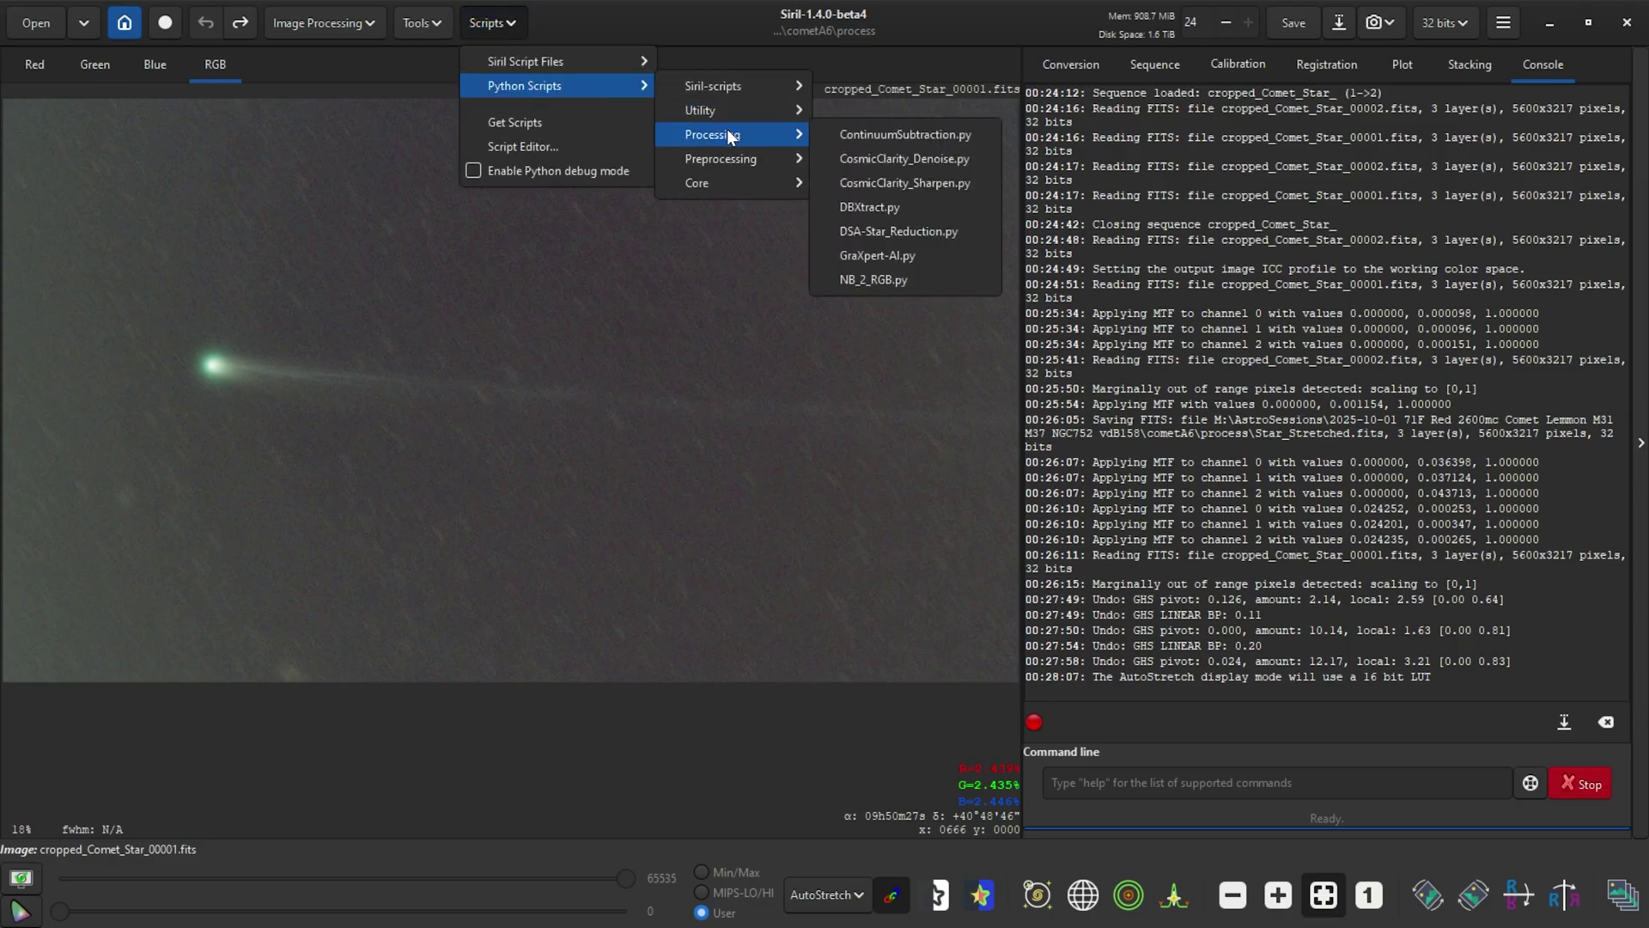
left_click(904, 255)
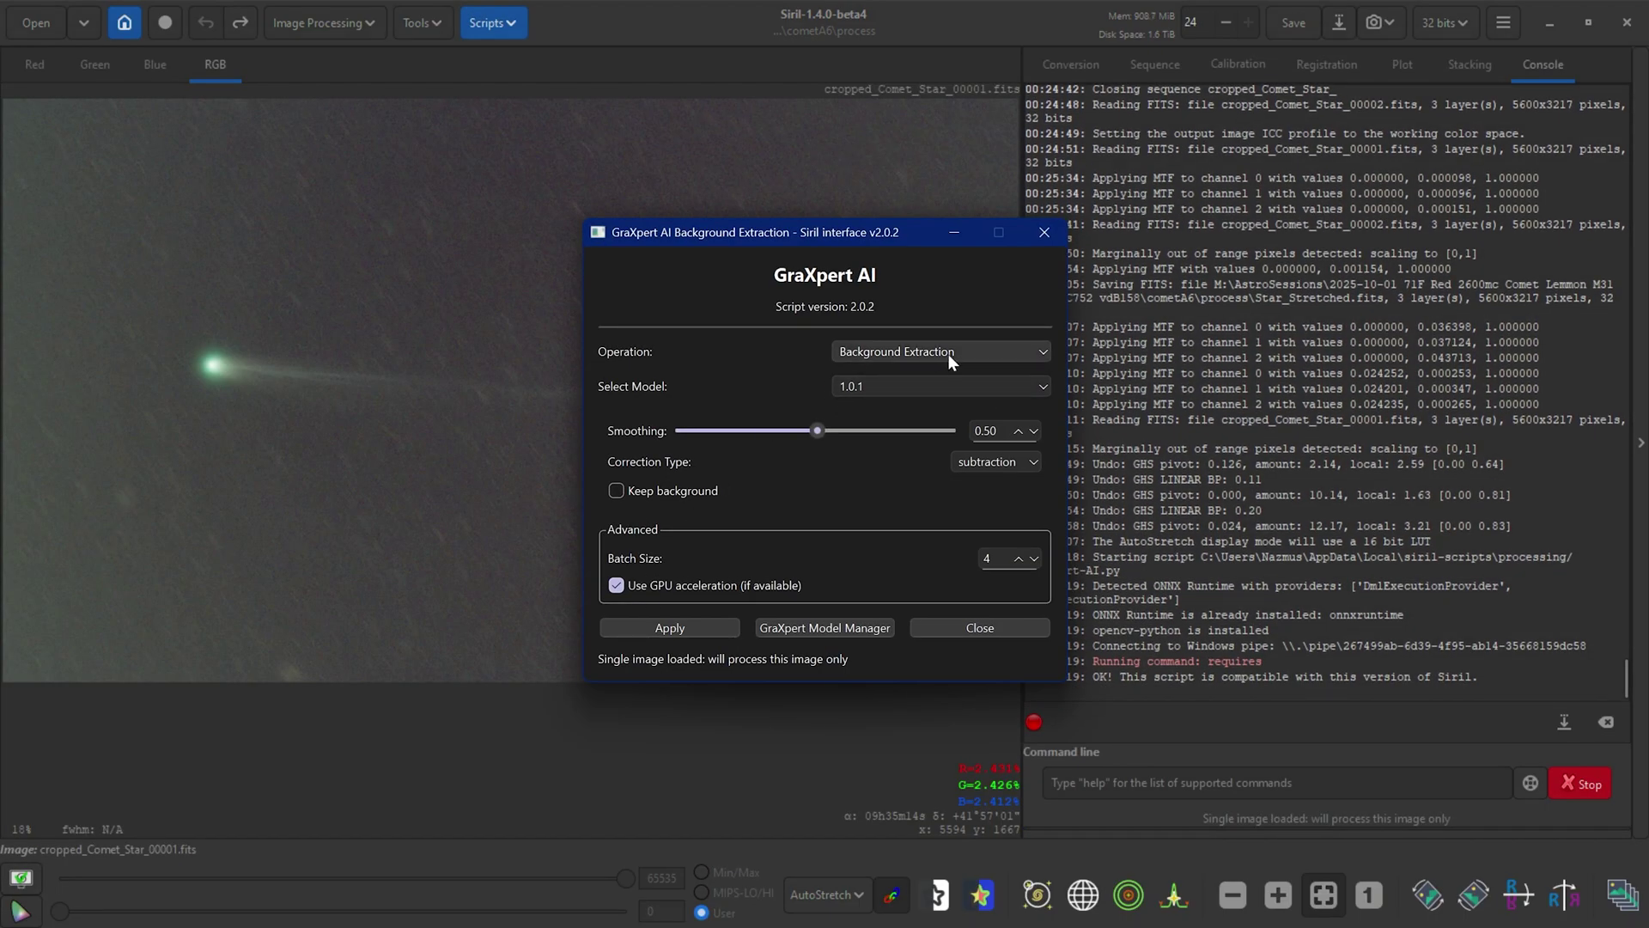
left_click(699, 628)
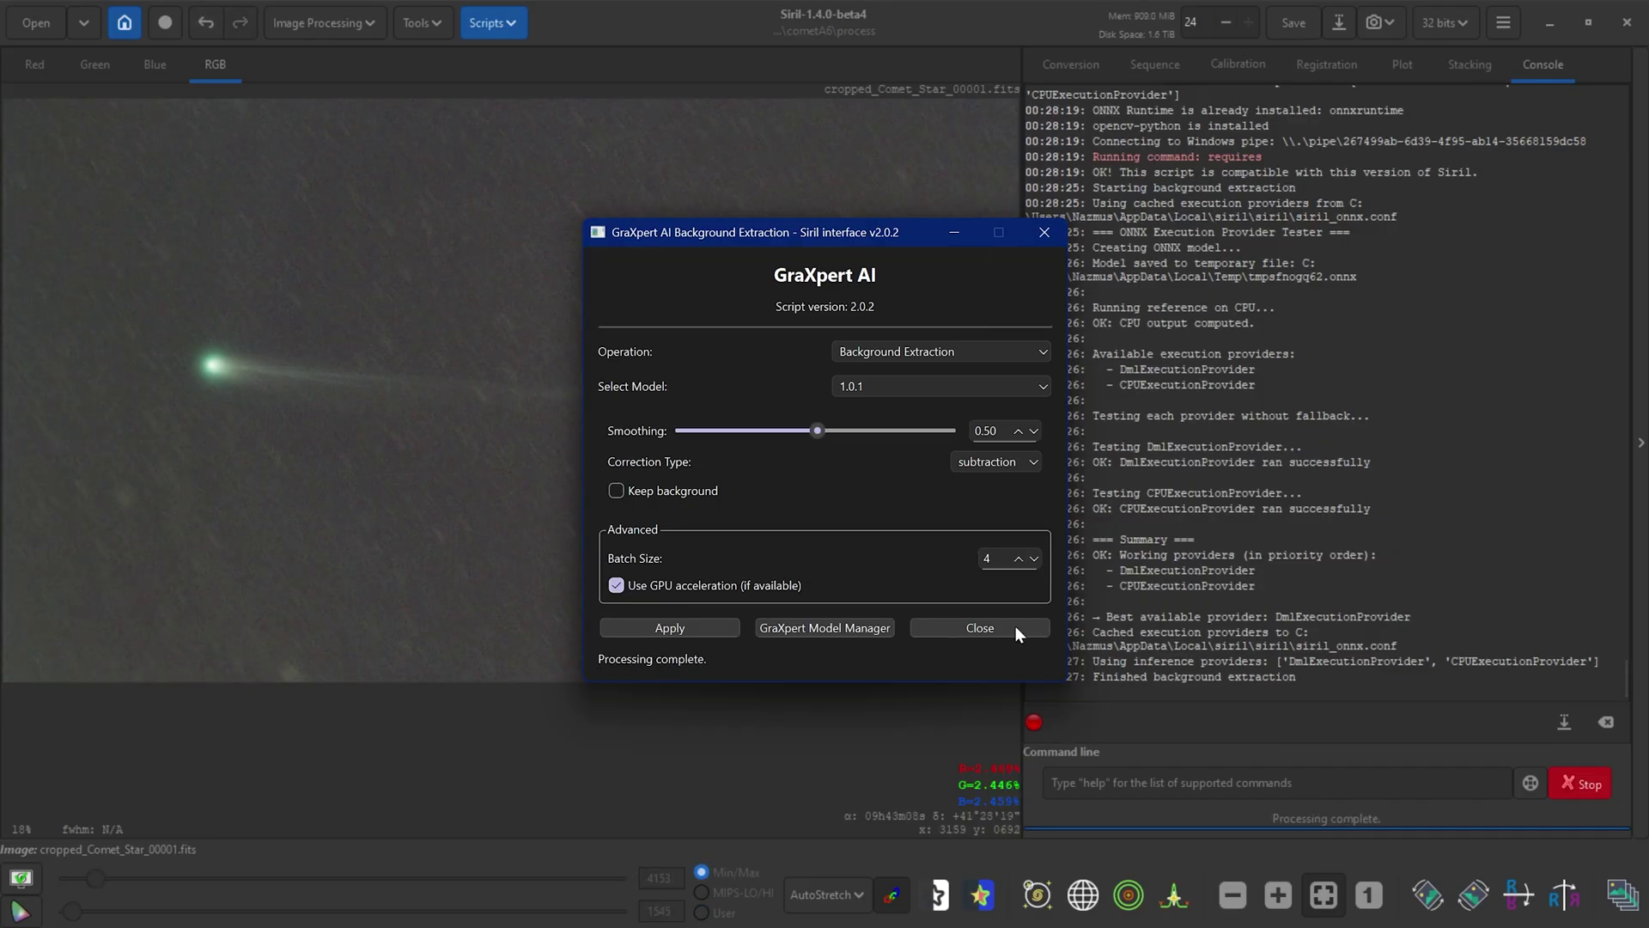
left_click(980, 628)
scroll(252, 387, "up", 3)
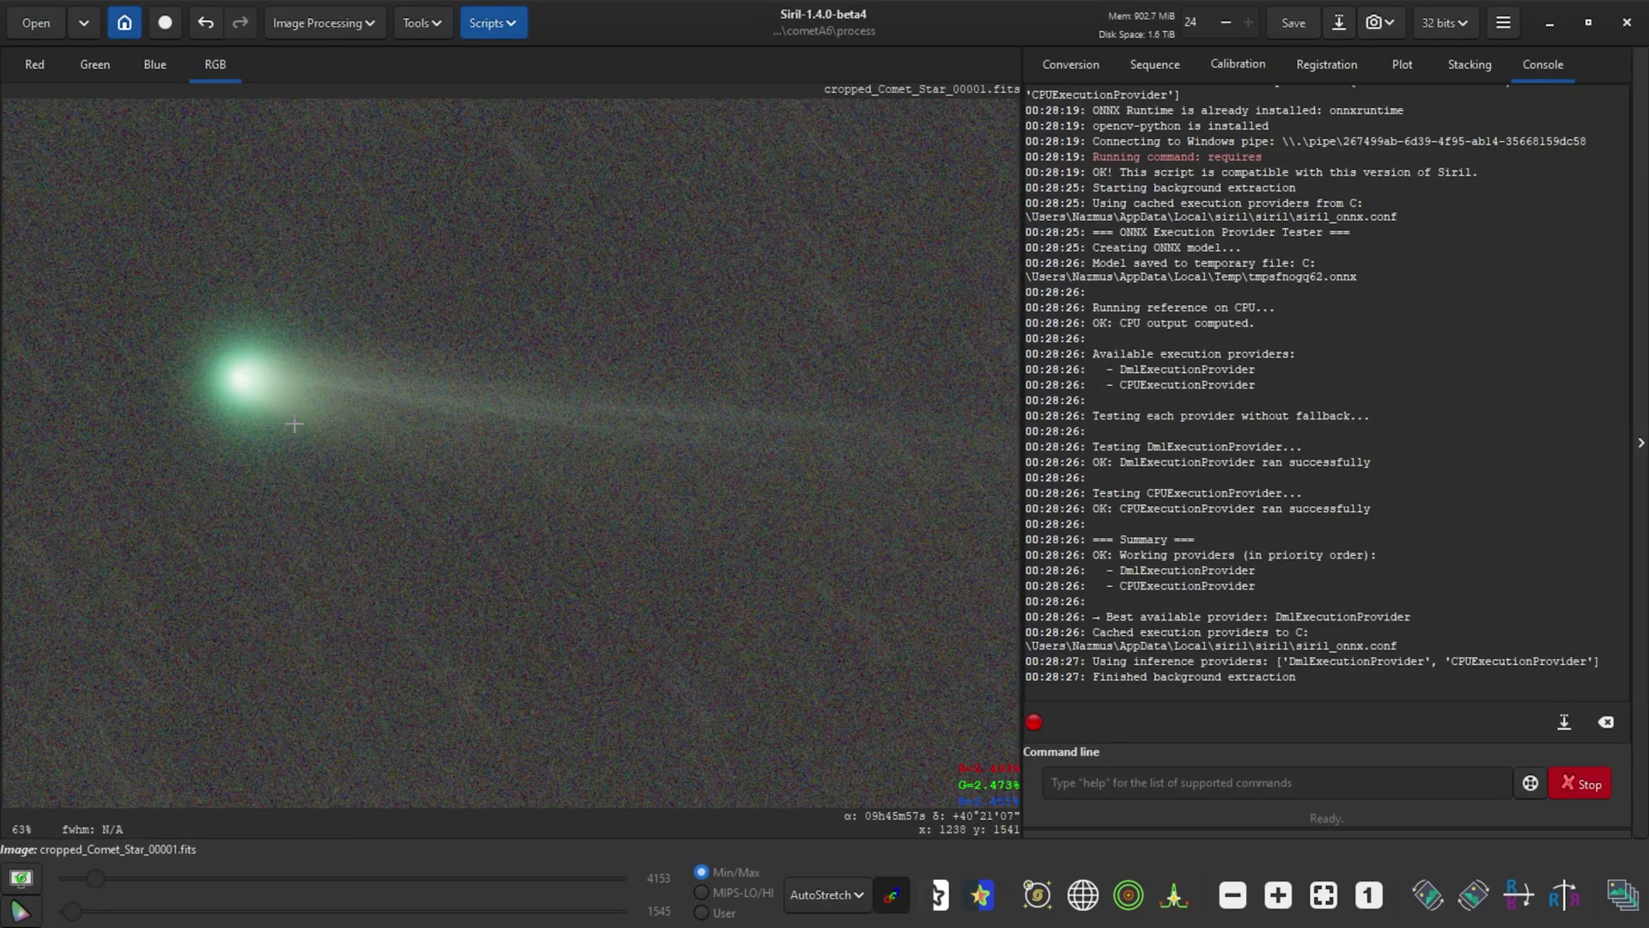
scroll(252, 387, "down", 3)
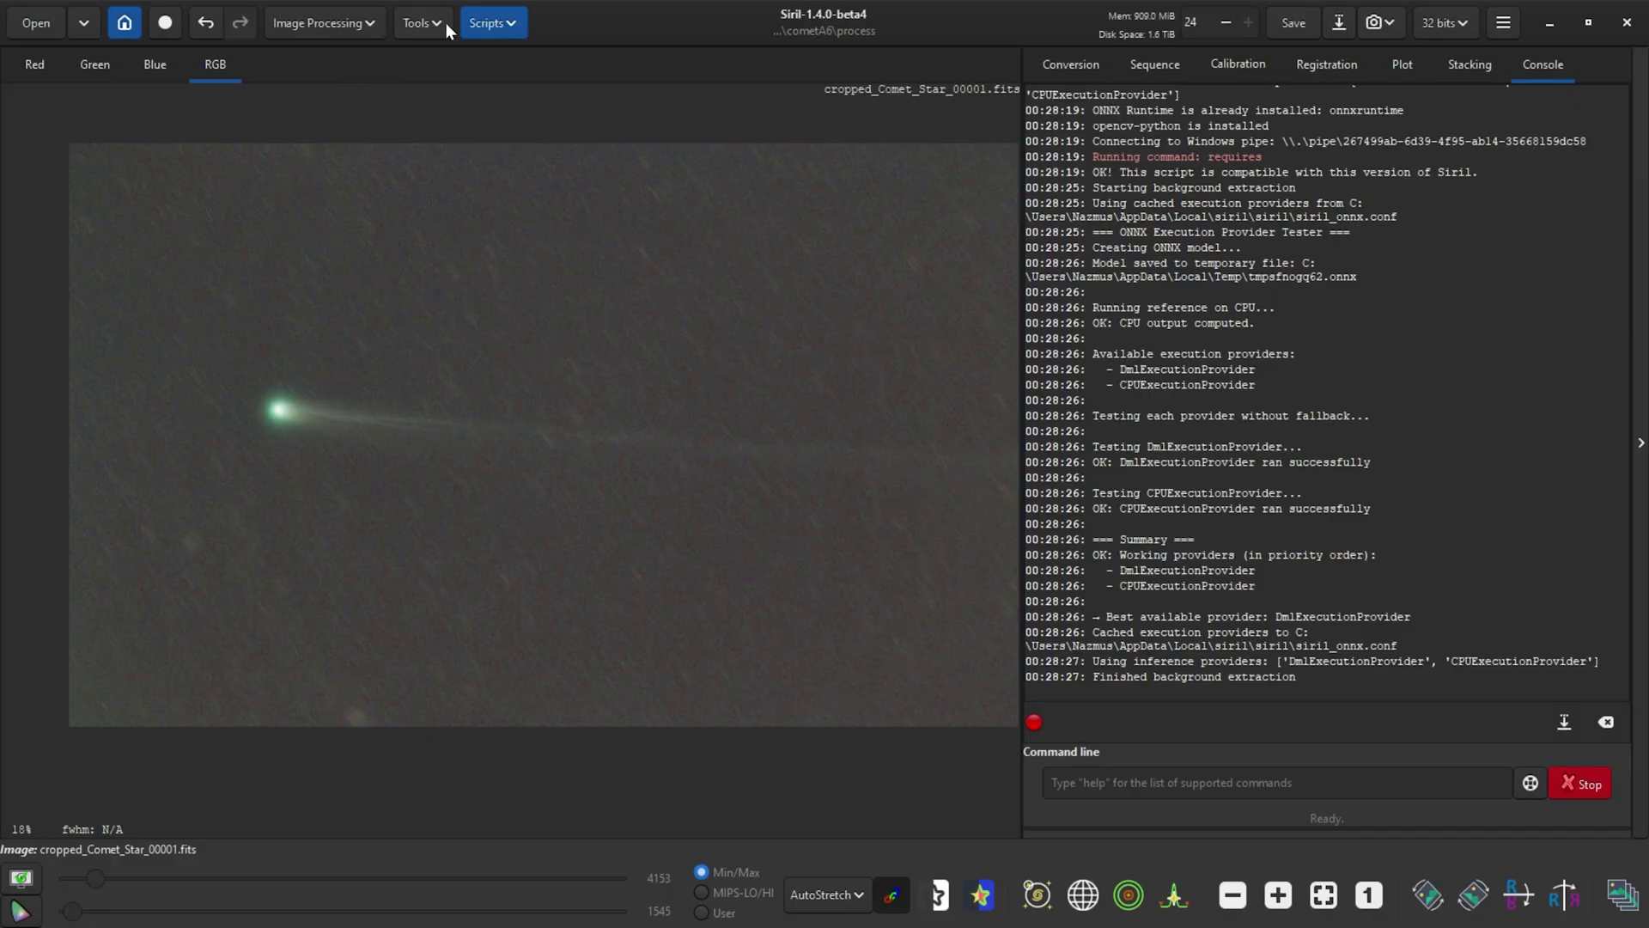
Run GraXpert-AI.py in Denoising mode at strength 0.50 on the comet image.
left_click(487, 20)
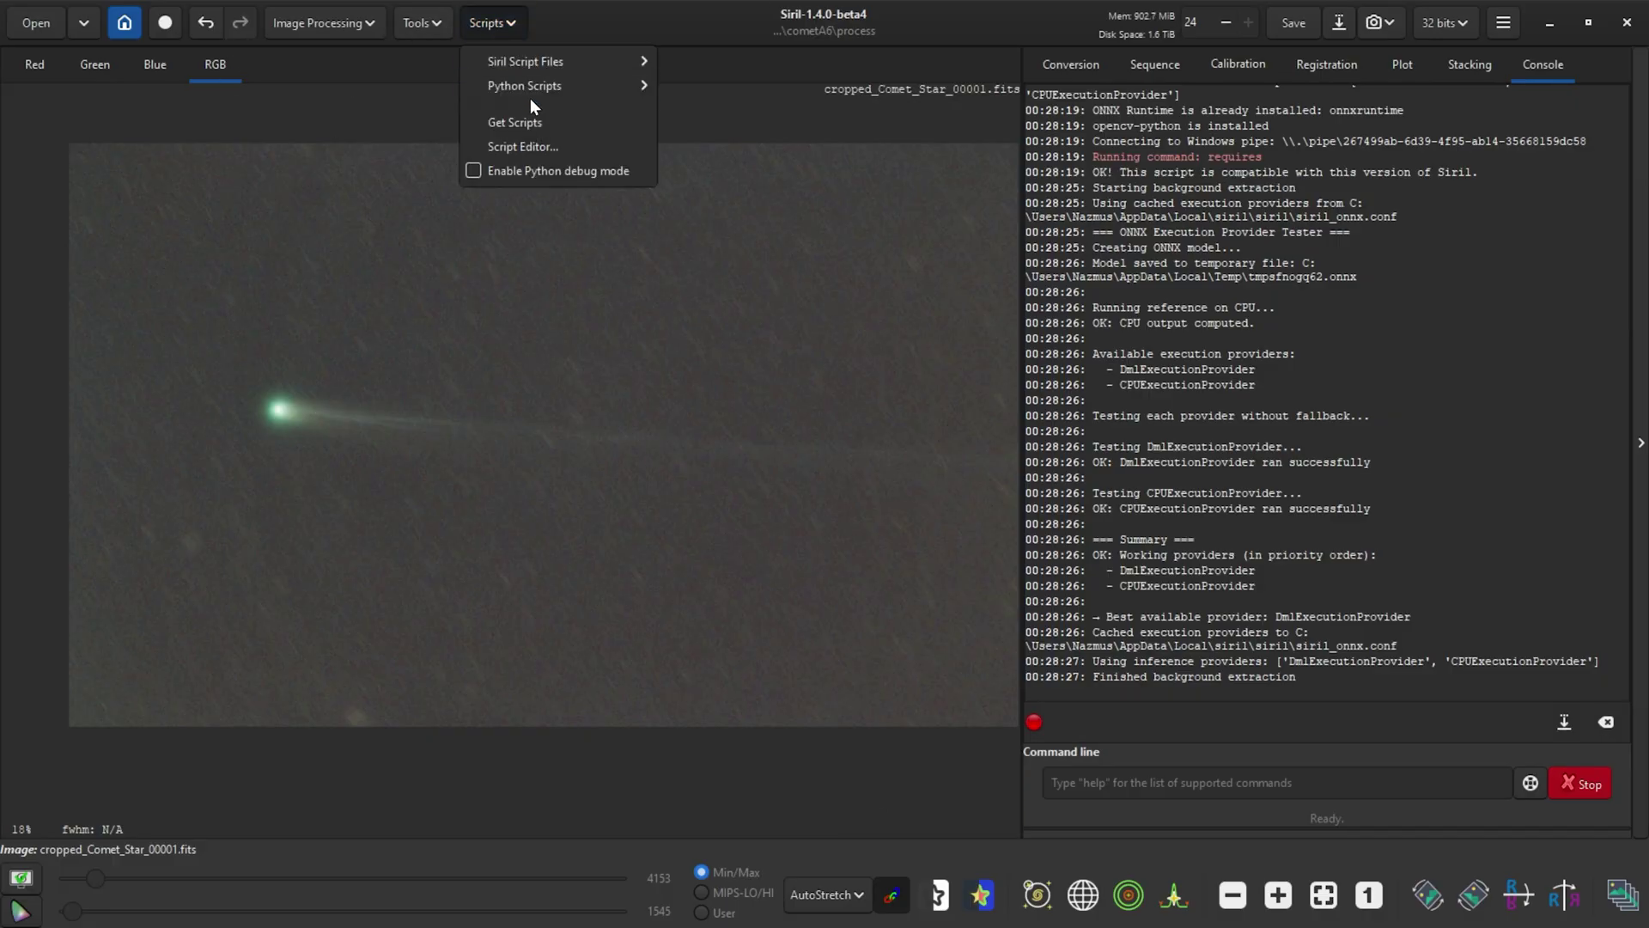
mouse_move(621, 86)
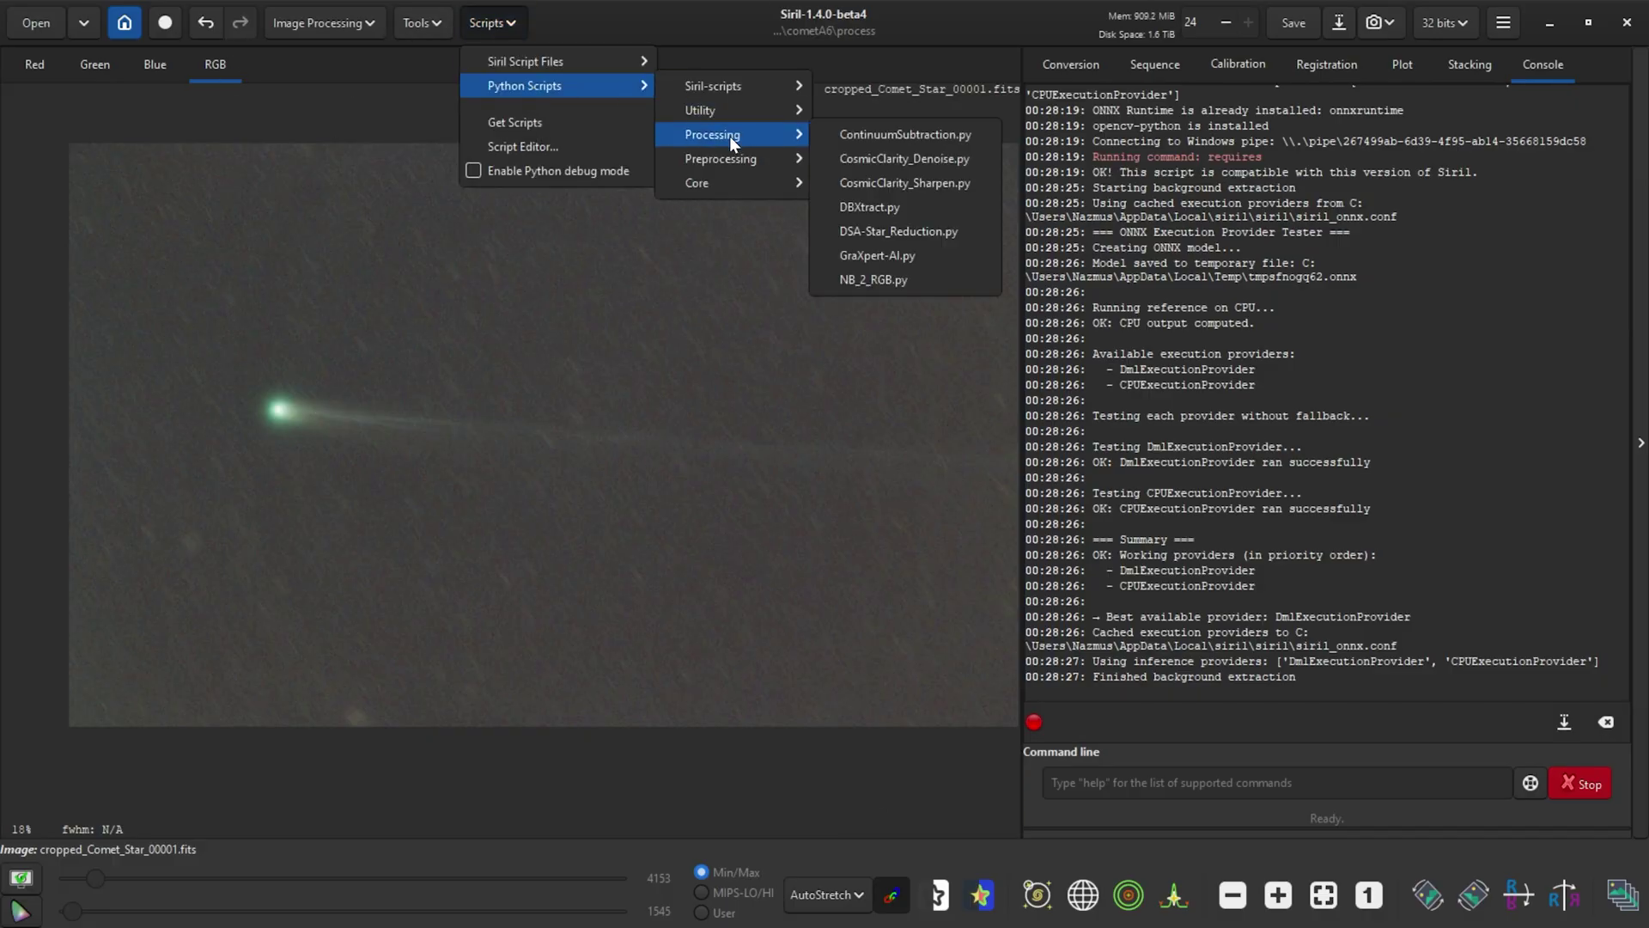
left_click(889, 256)
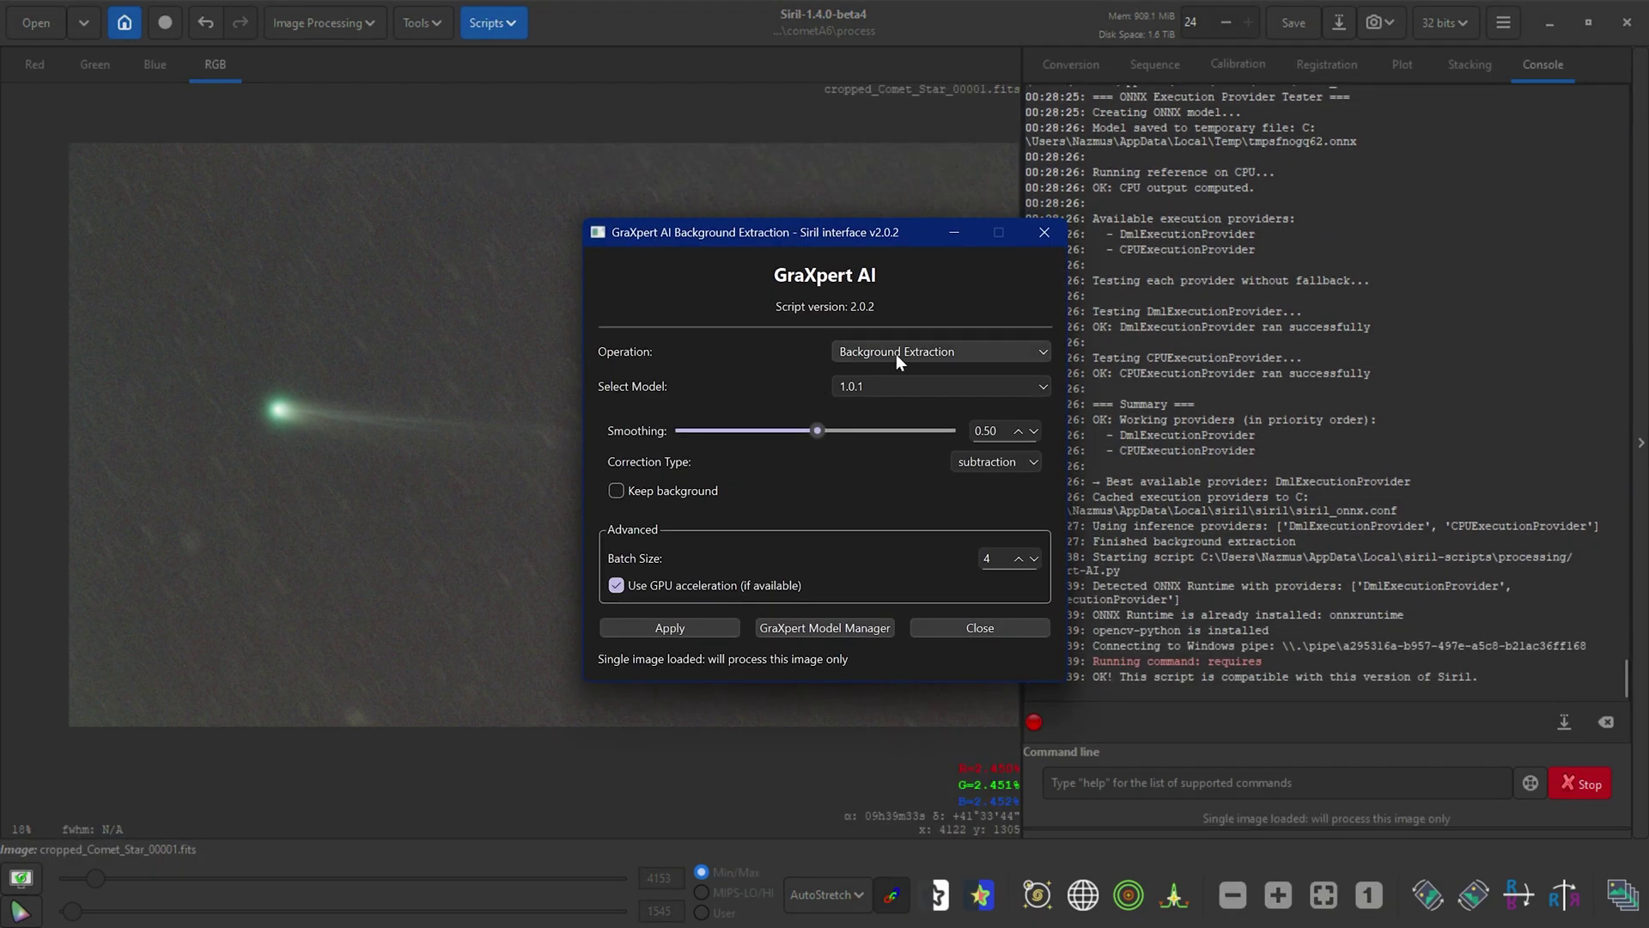
left_click(895, 352)
left_click(871, 389)
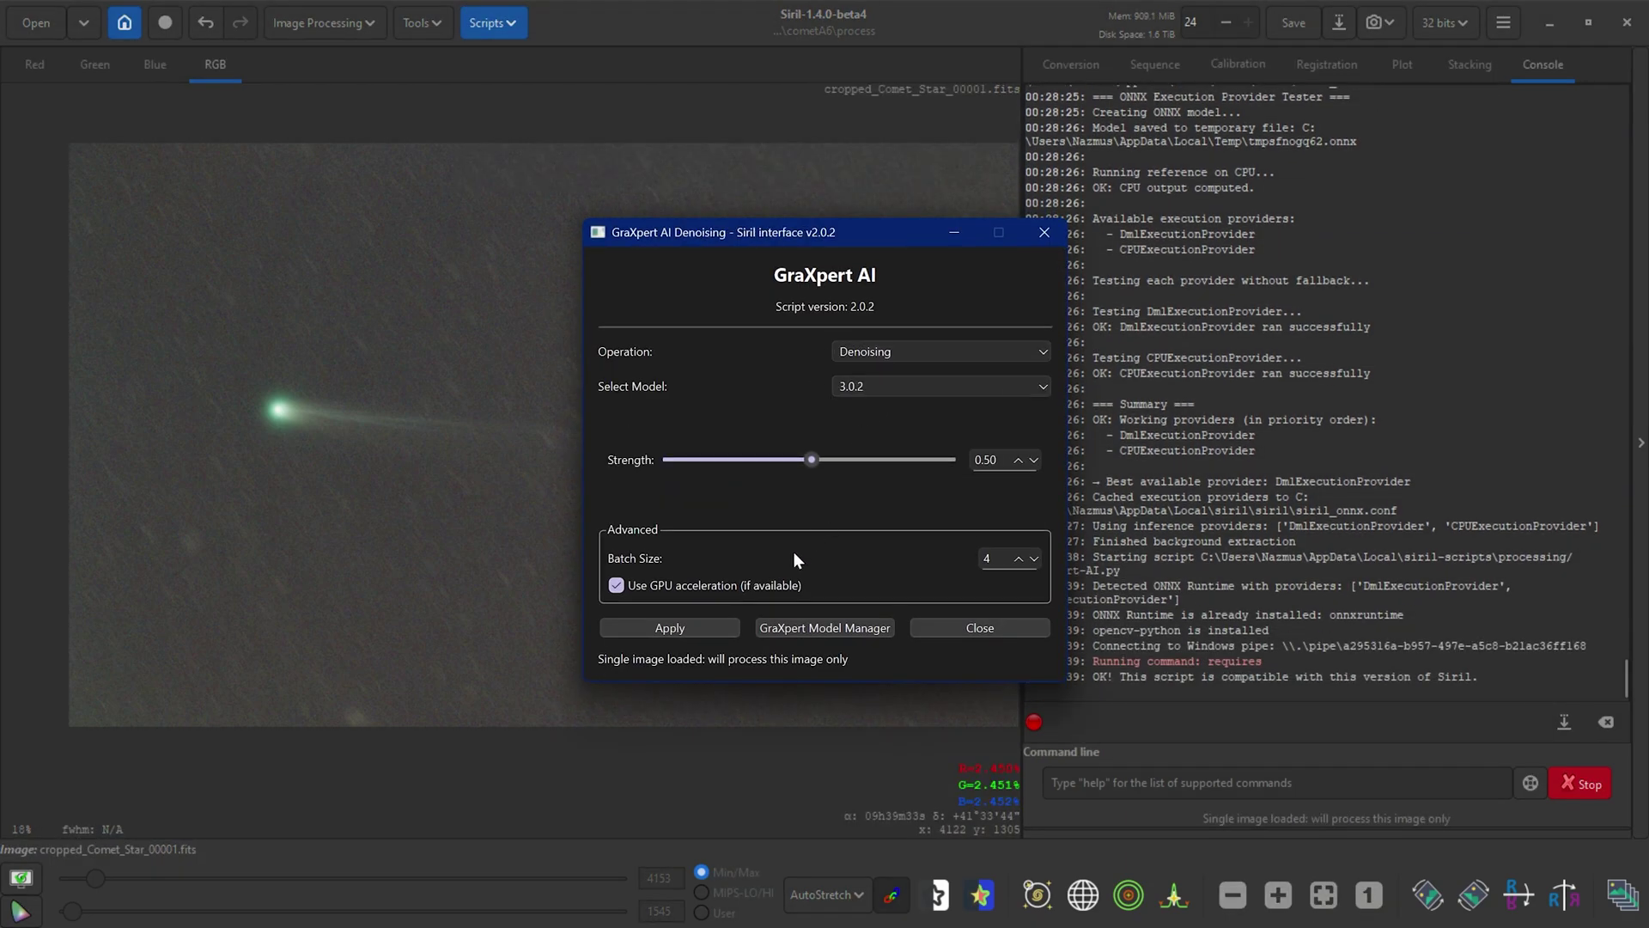
left_click(735, 625)
scroll(295, 398, "up", 5)
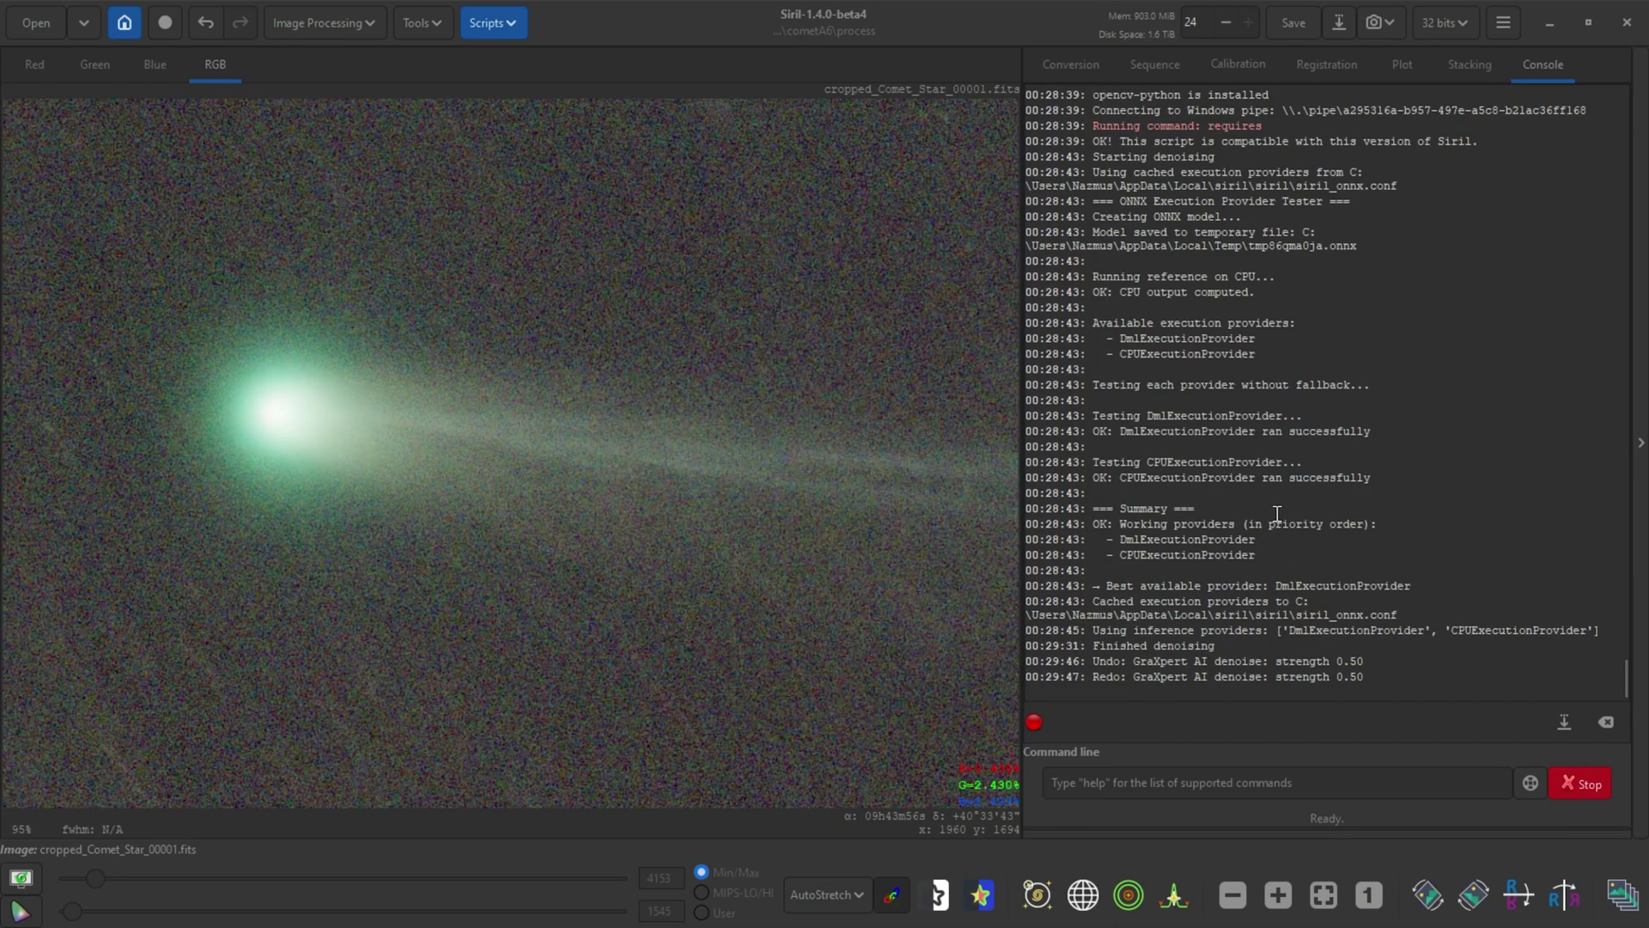
scroll(456, 443, "down", 3)
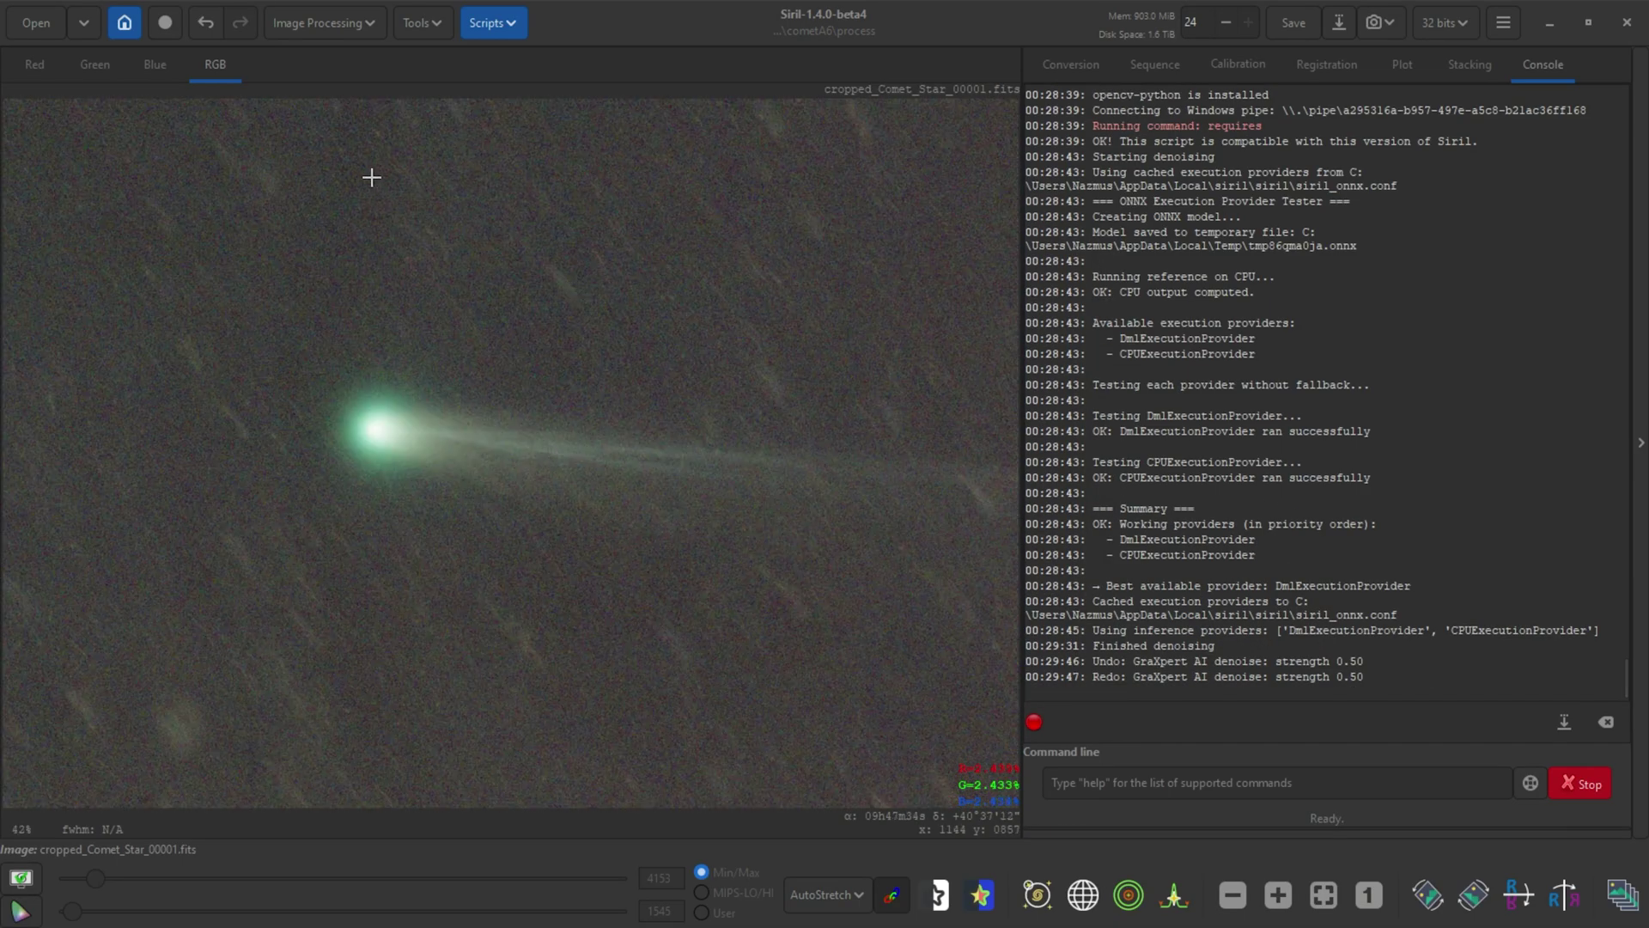
Toggle Undo/Redo repeatedly to compare before and after denoising, keeping the denoised result.
left_click(205, 24)
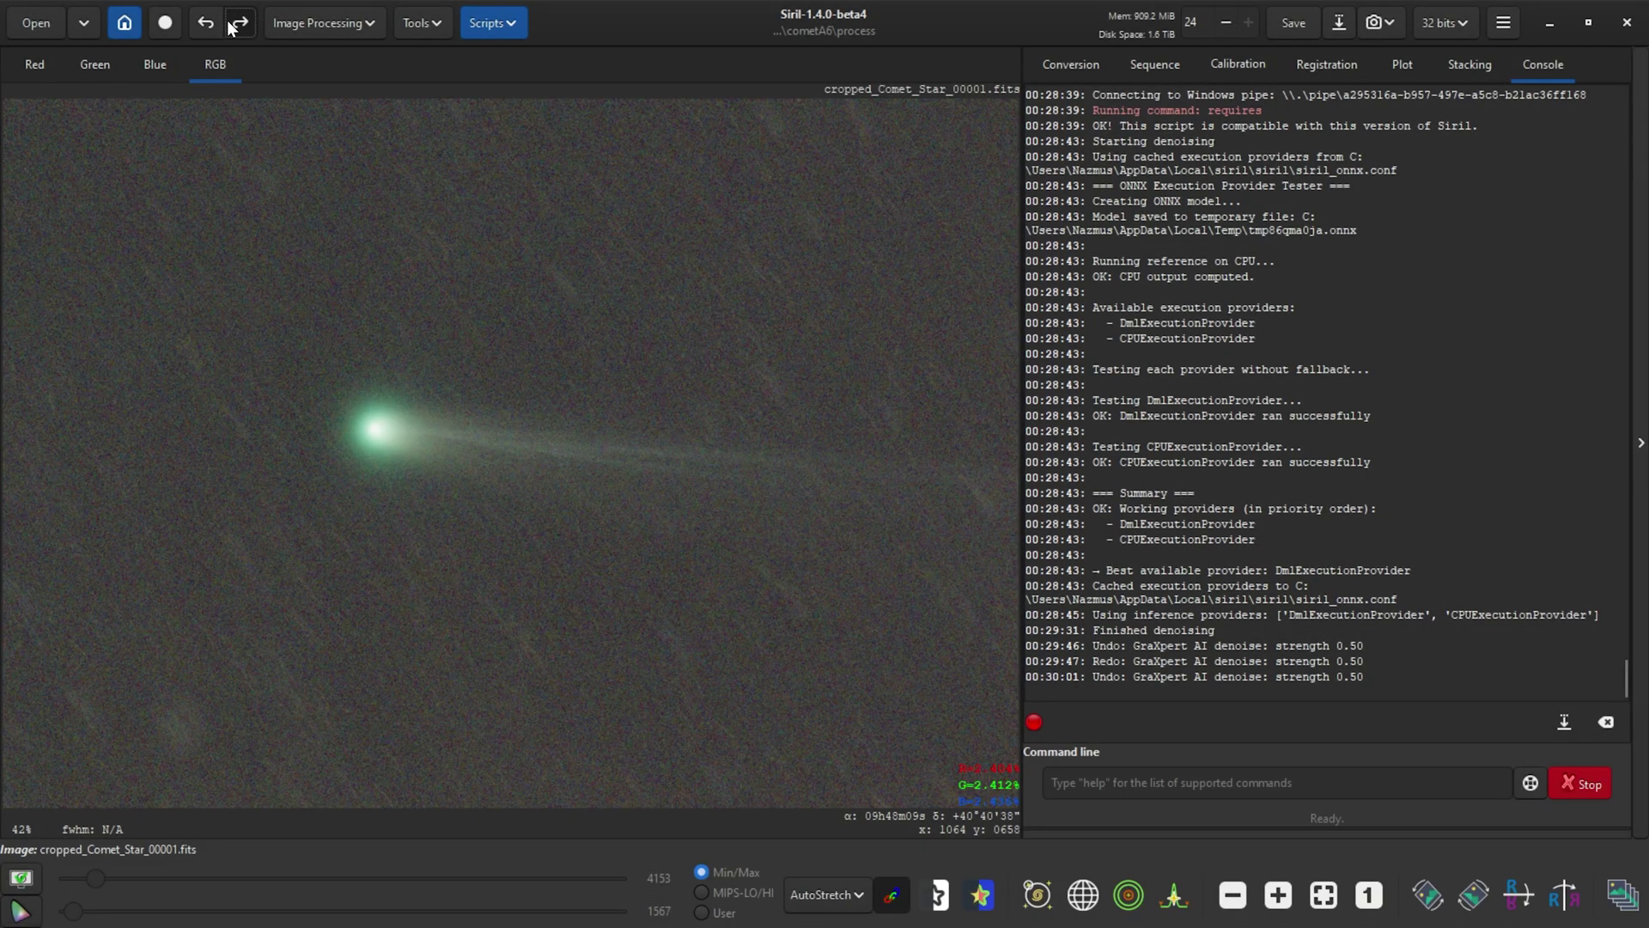
left_click(238, 24)
scroll(652, 449, "down", 4)
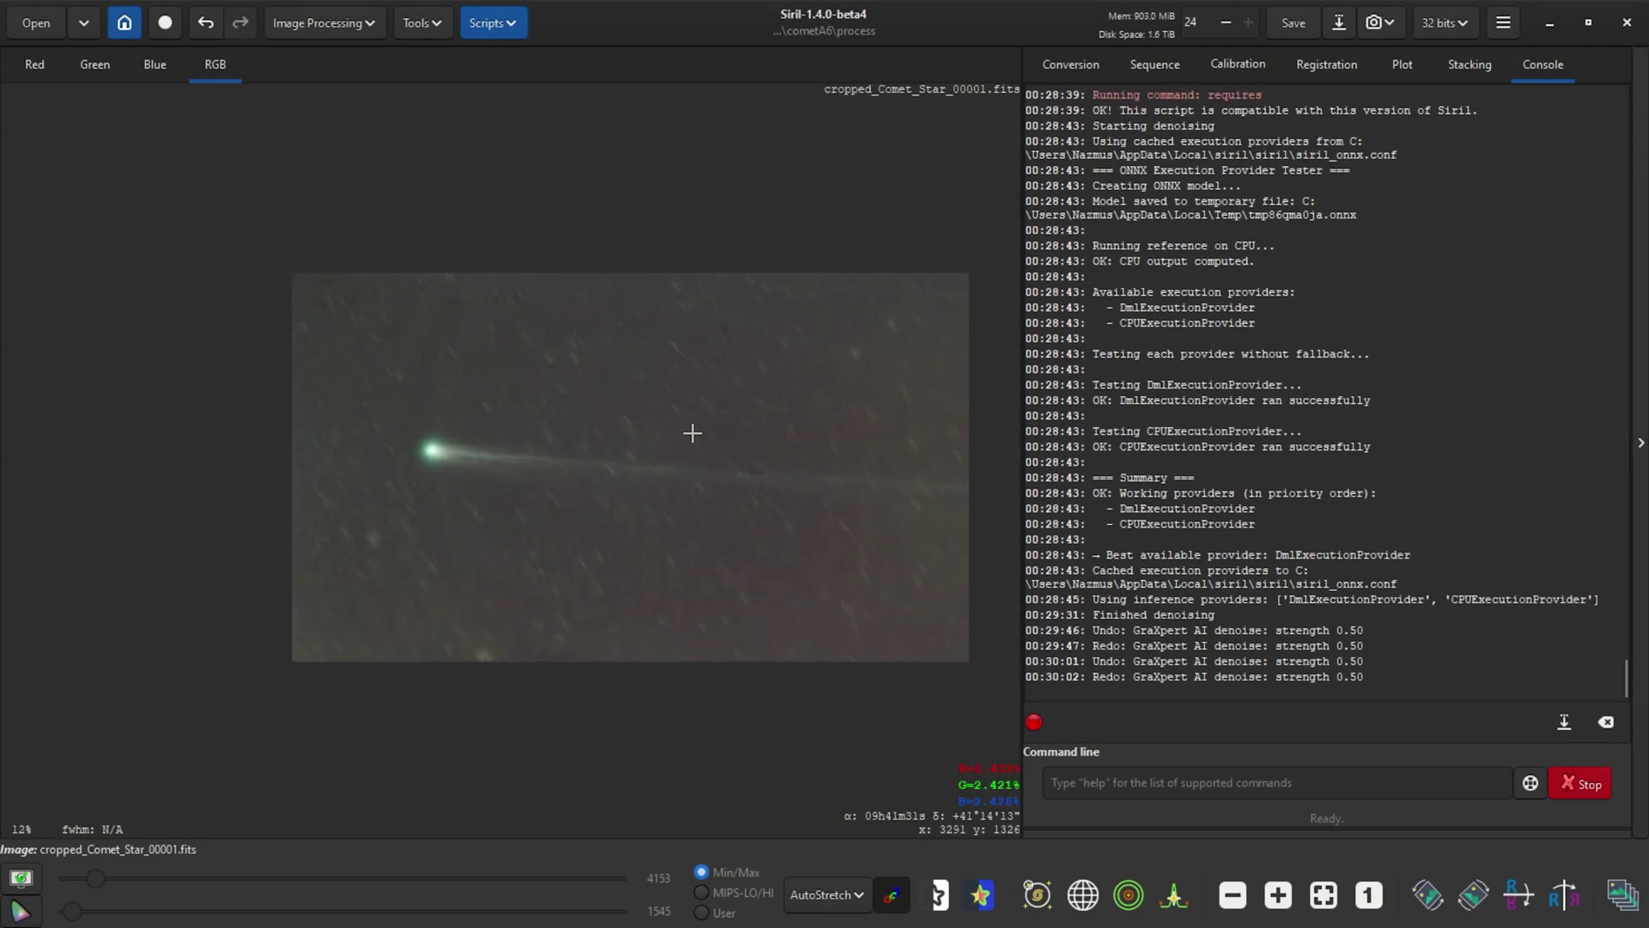
scroll(603, 450, "up", 1)
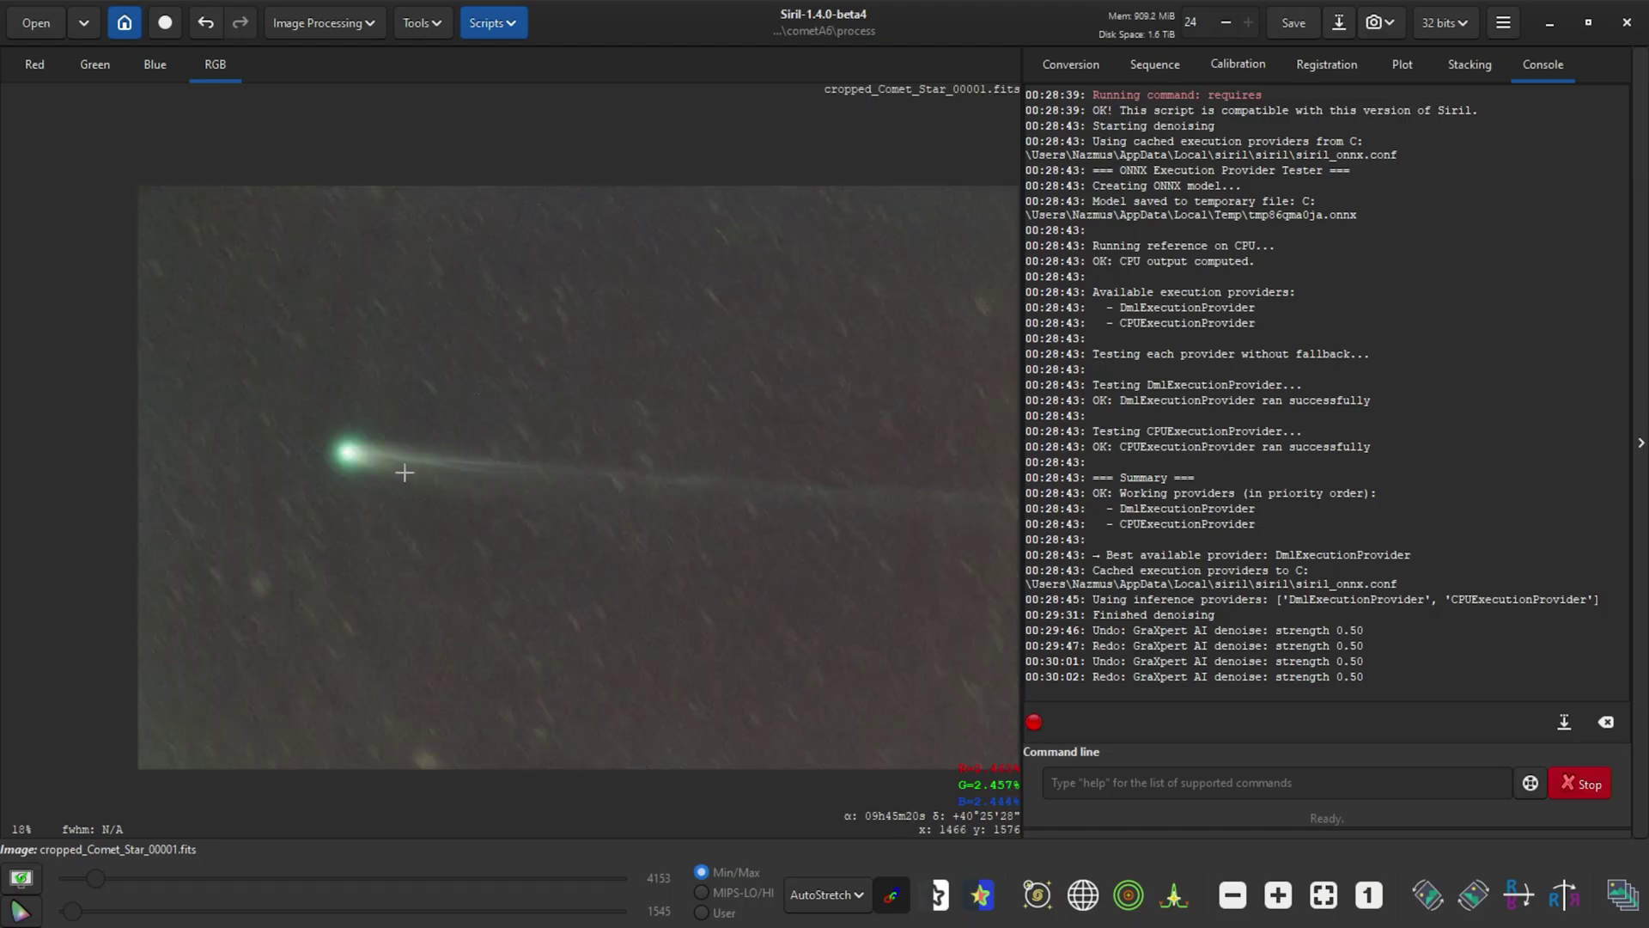
scroll(739, 490, "down", 1)
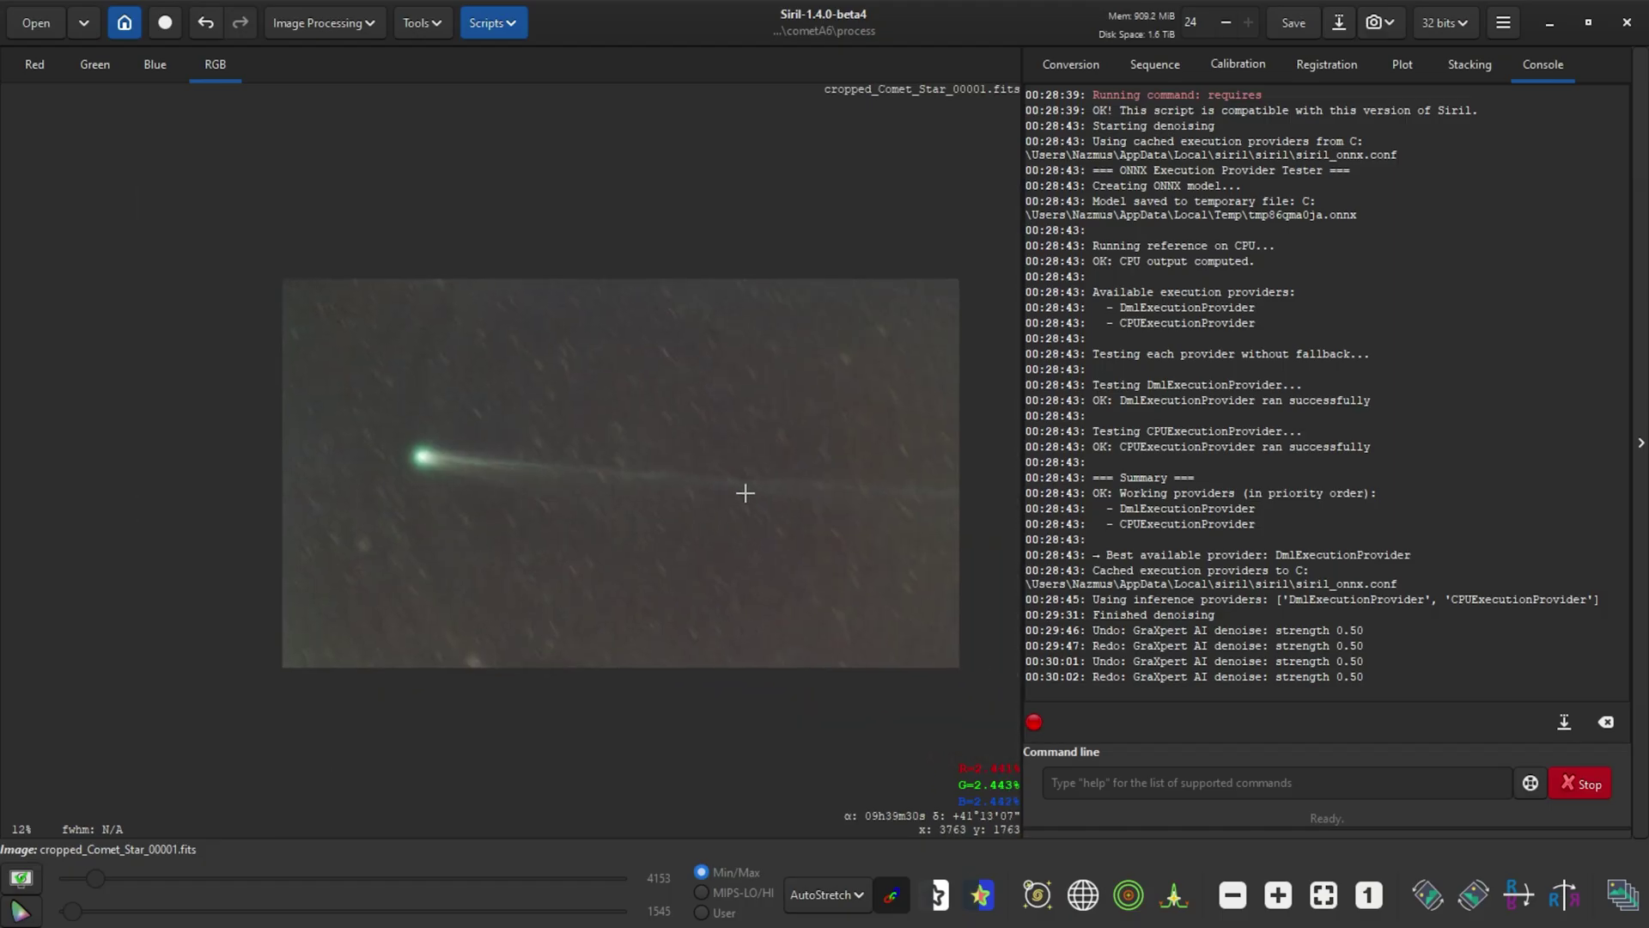
left_click(205, 20)
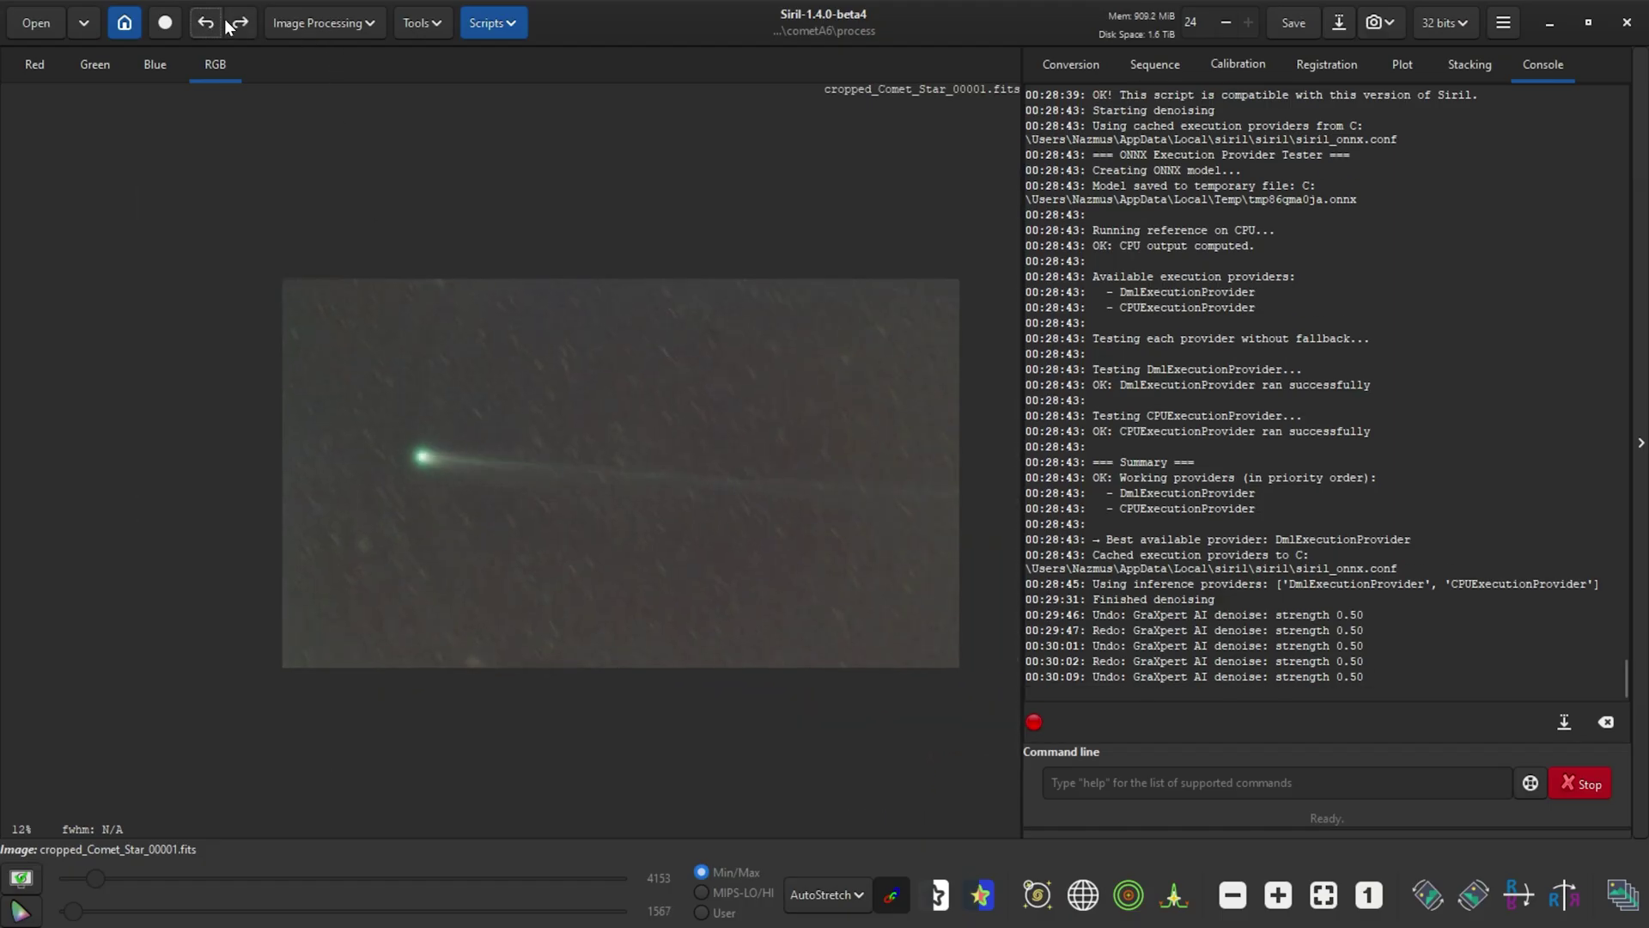
left_click(242, 24)
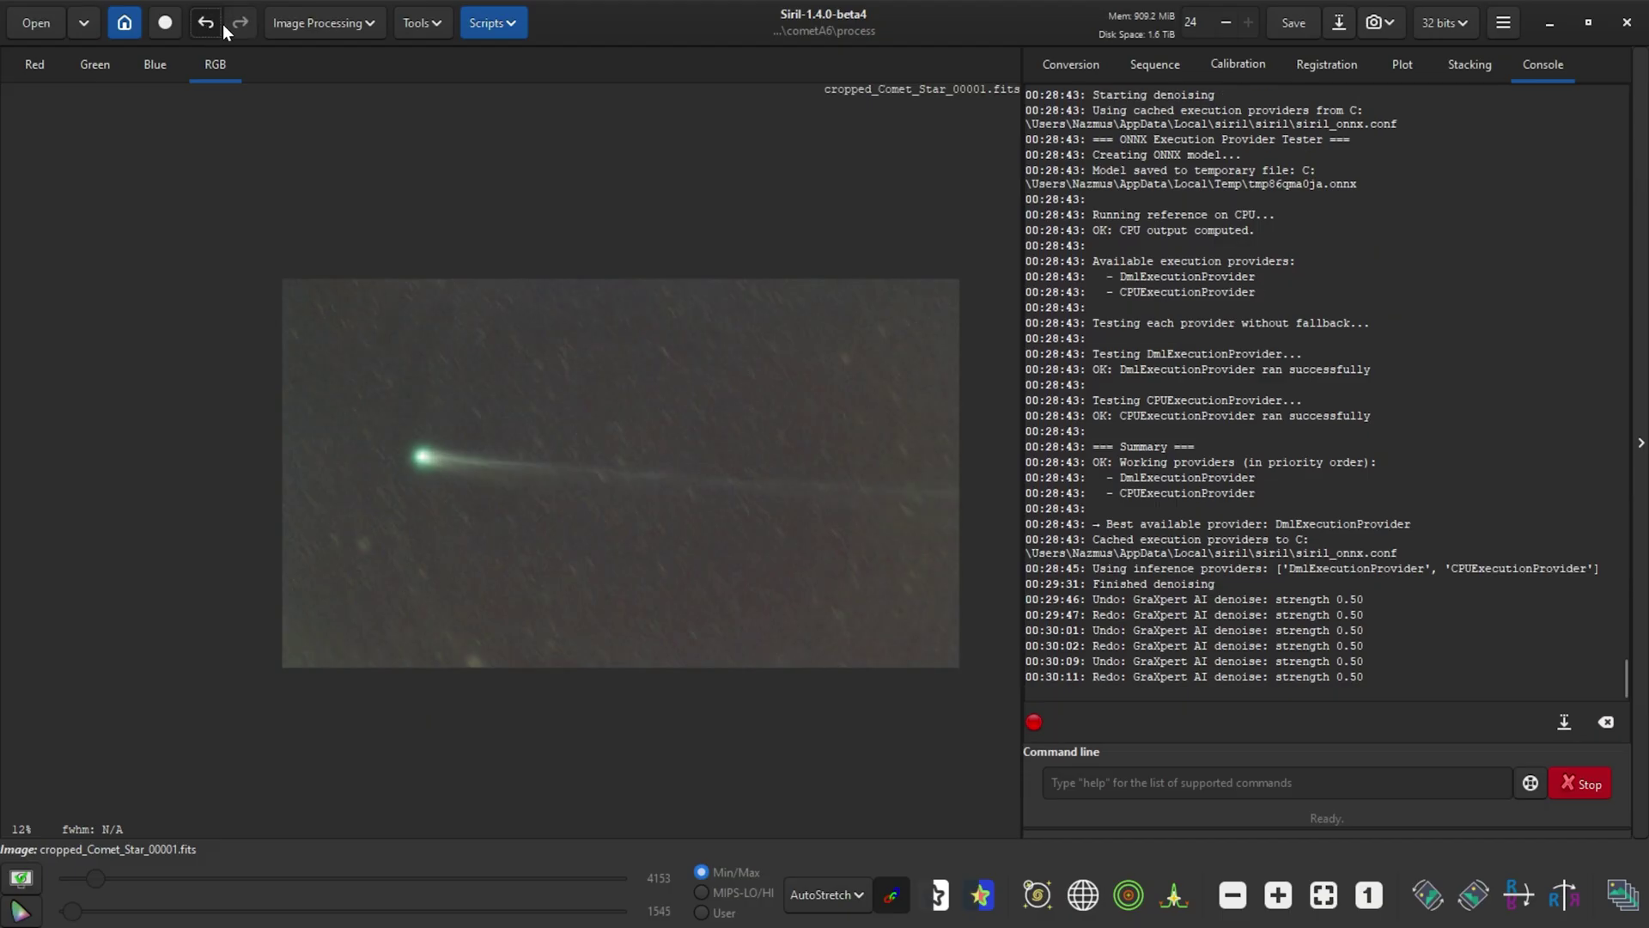
left_click(220, 24)
left_click(249, 28)
left_click_drag(673, 401, 596, 494)
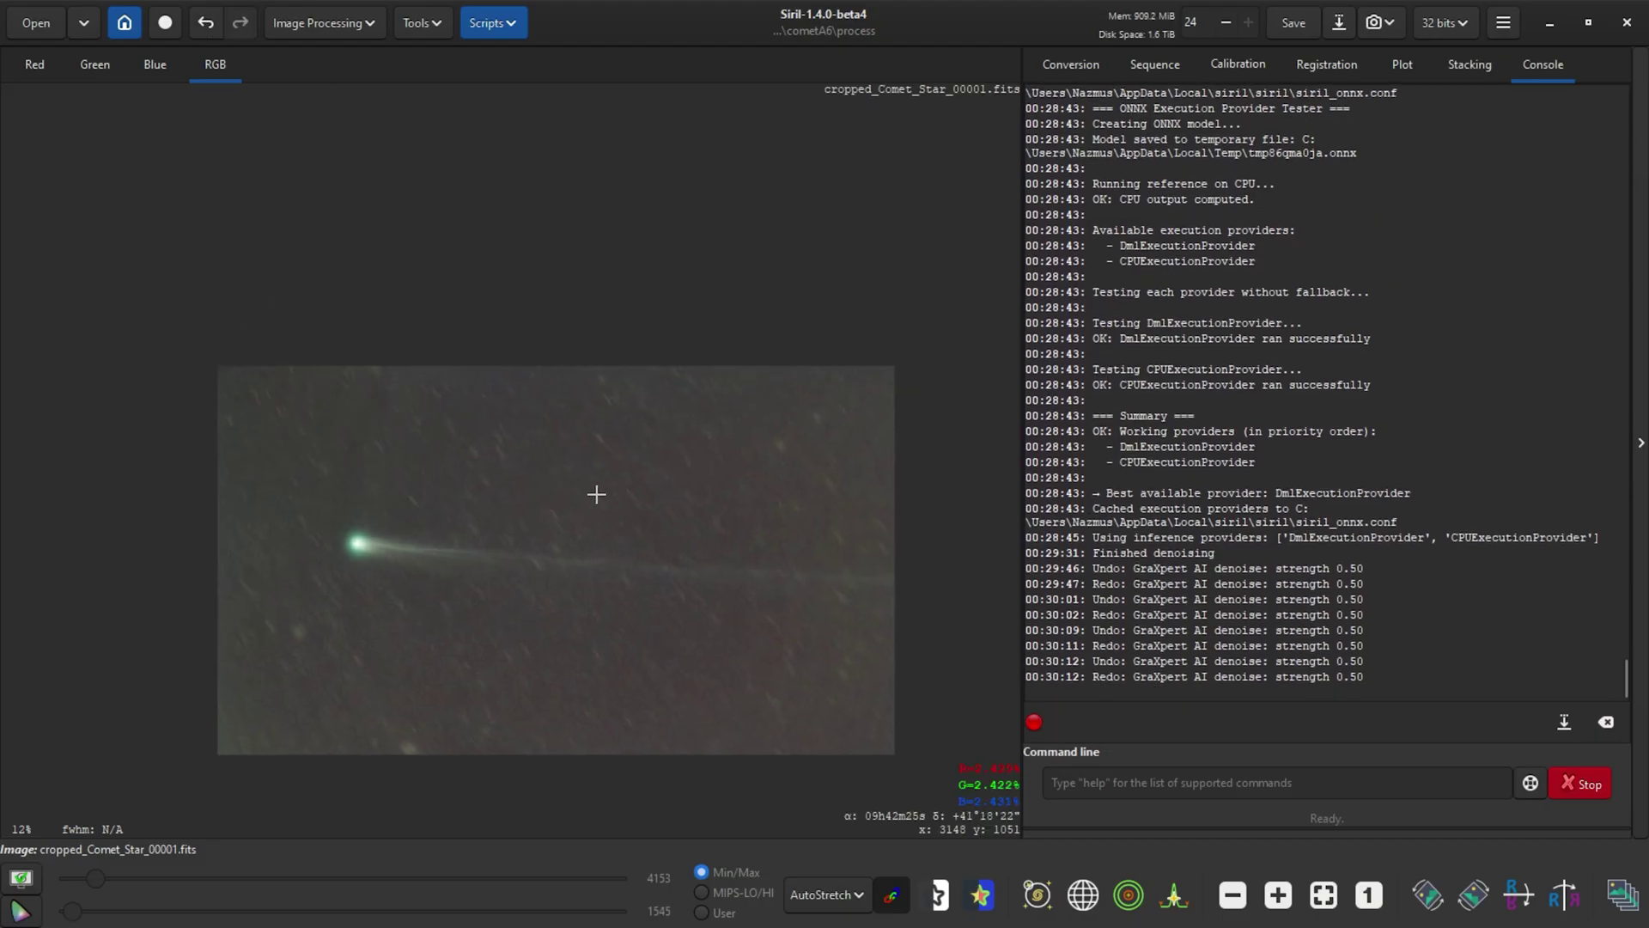
scroll(478, 493, "up", 2)
scroll(618, 508, "up", 1)
scroll(449, 514, "down", 3)
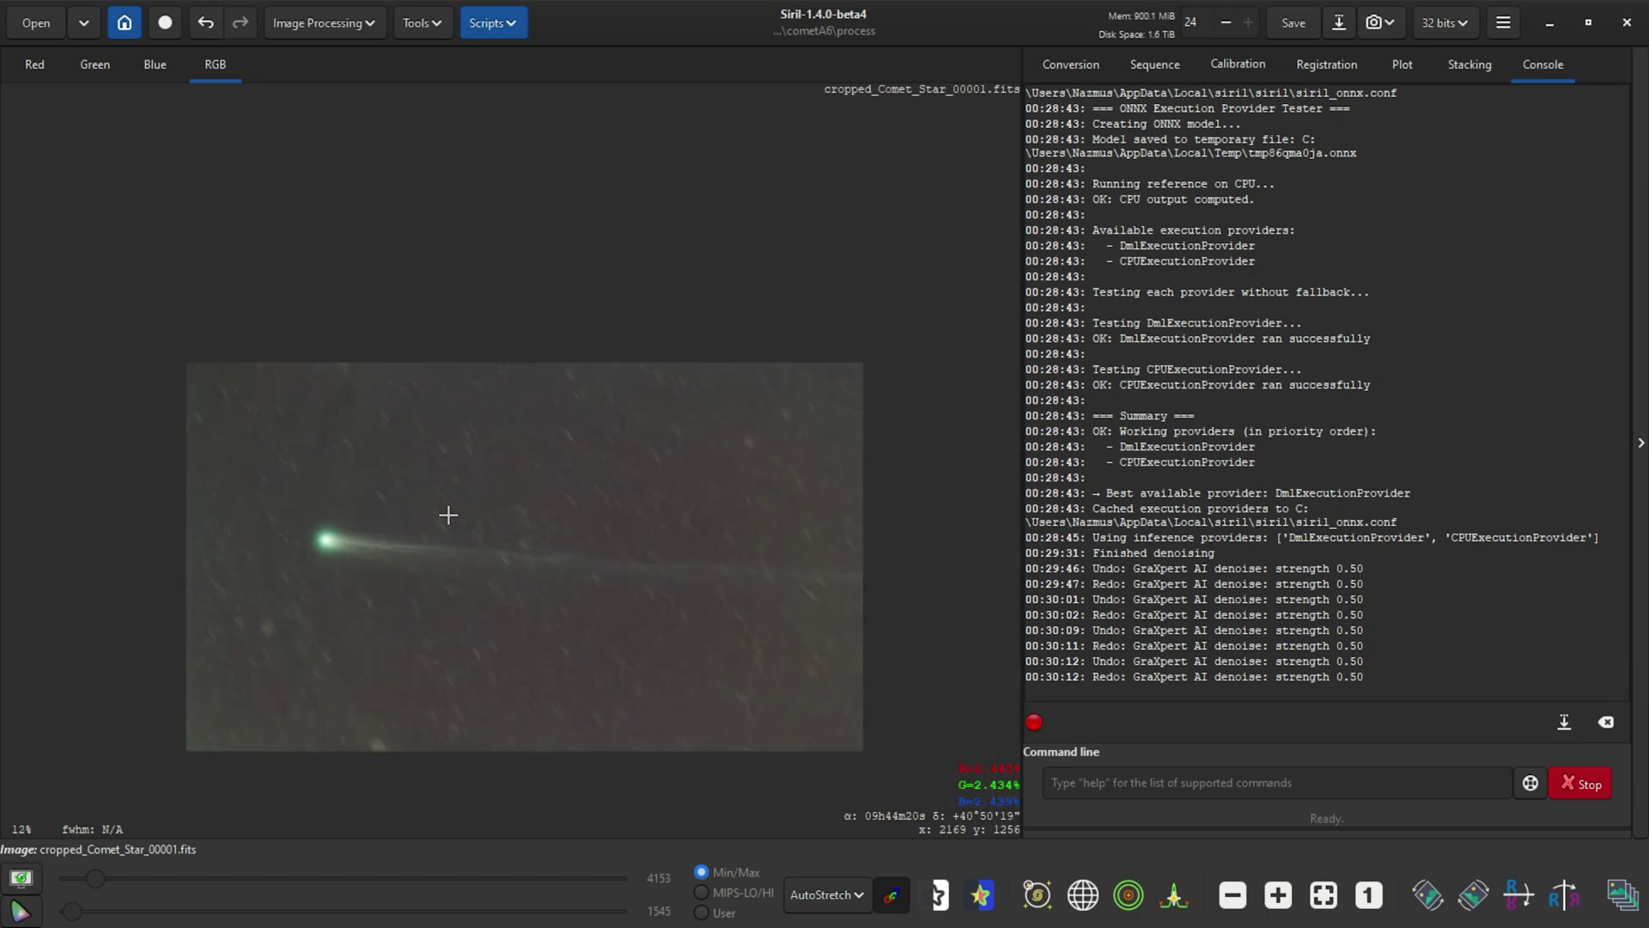
left_click(831, 883)
Switch the display back to Linear and fit the whole comet image to the window.
left_click(817, 692)
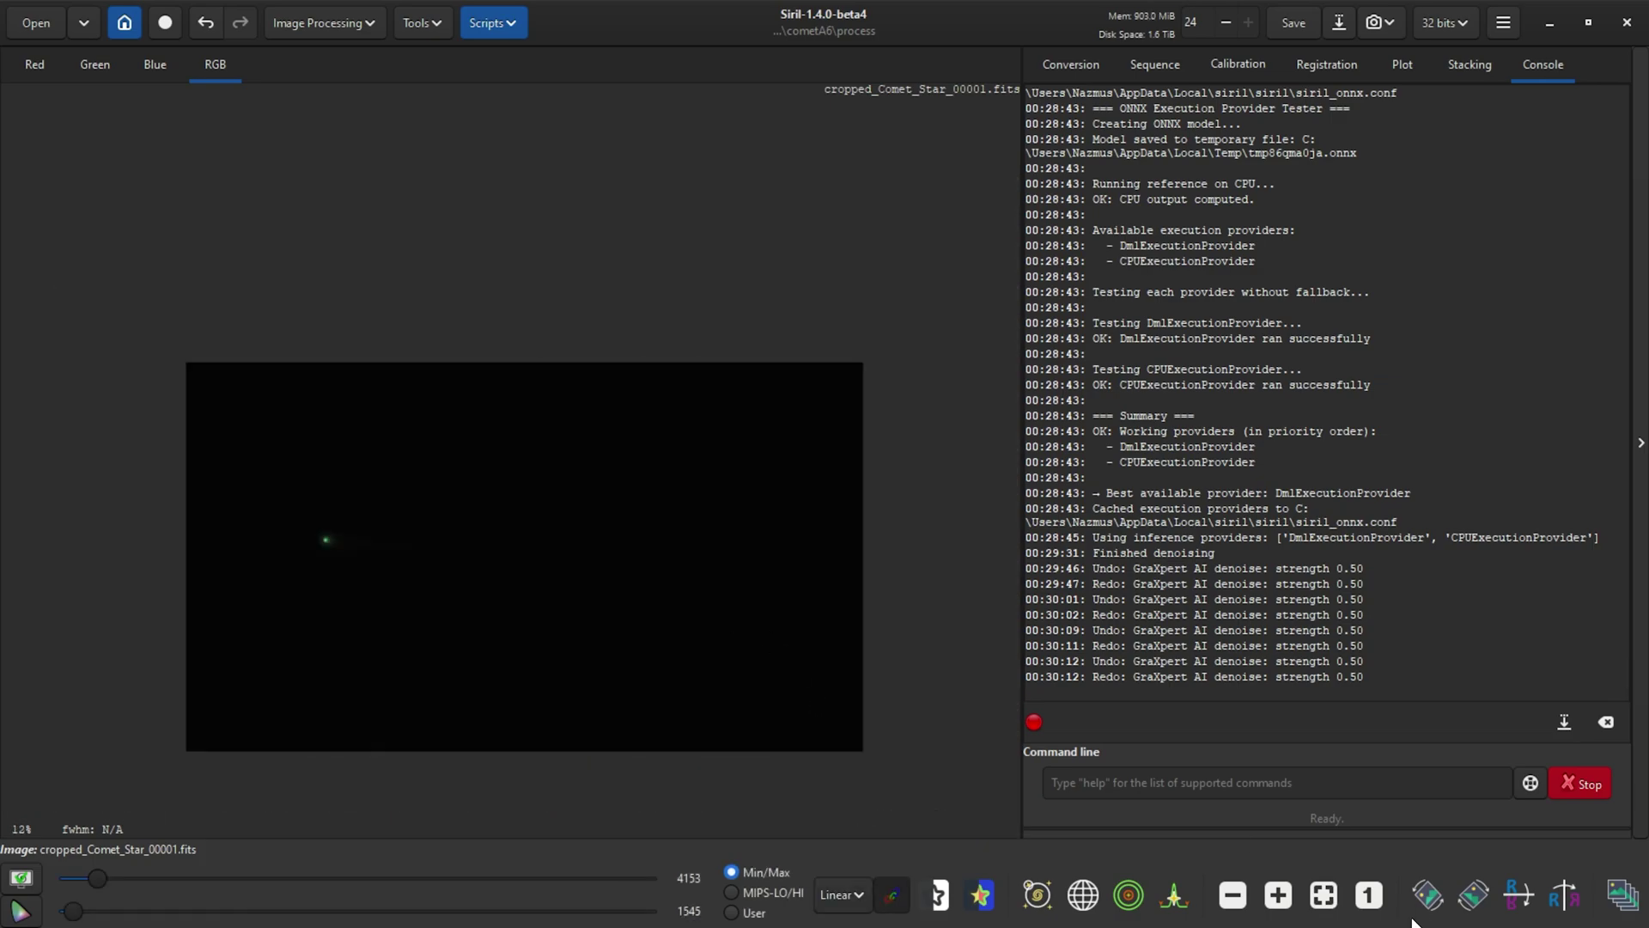
left_click(1336, 894)
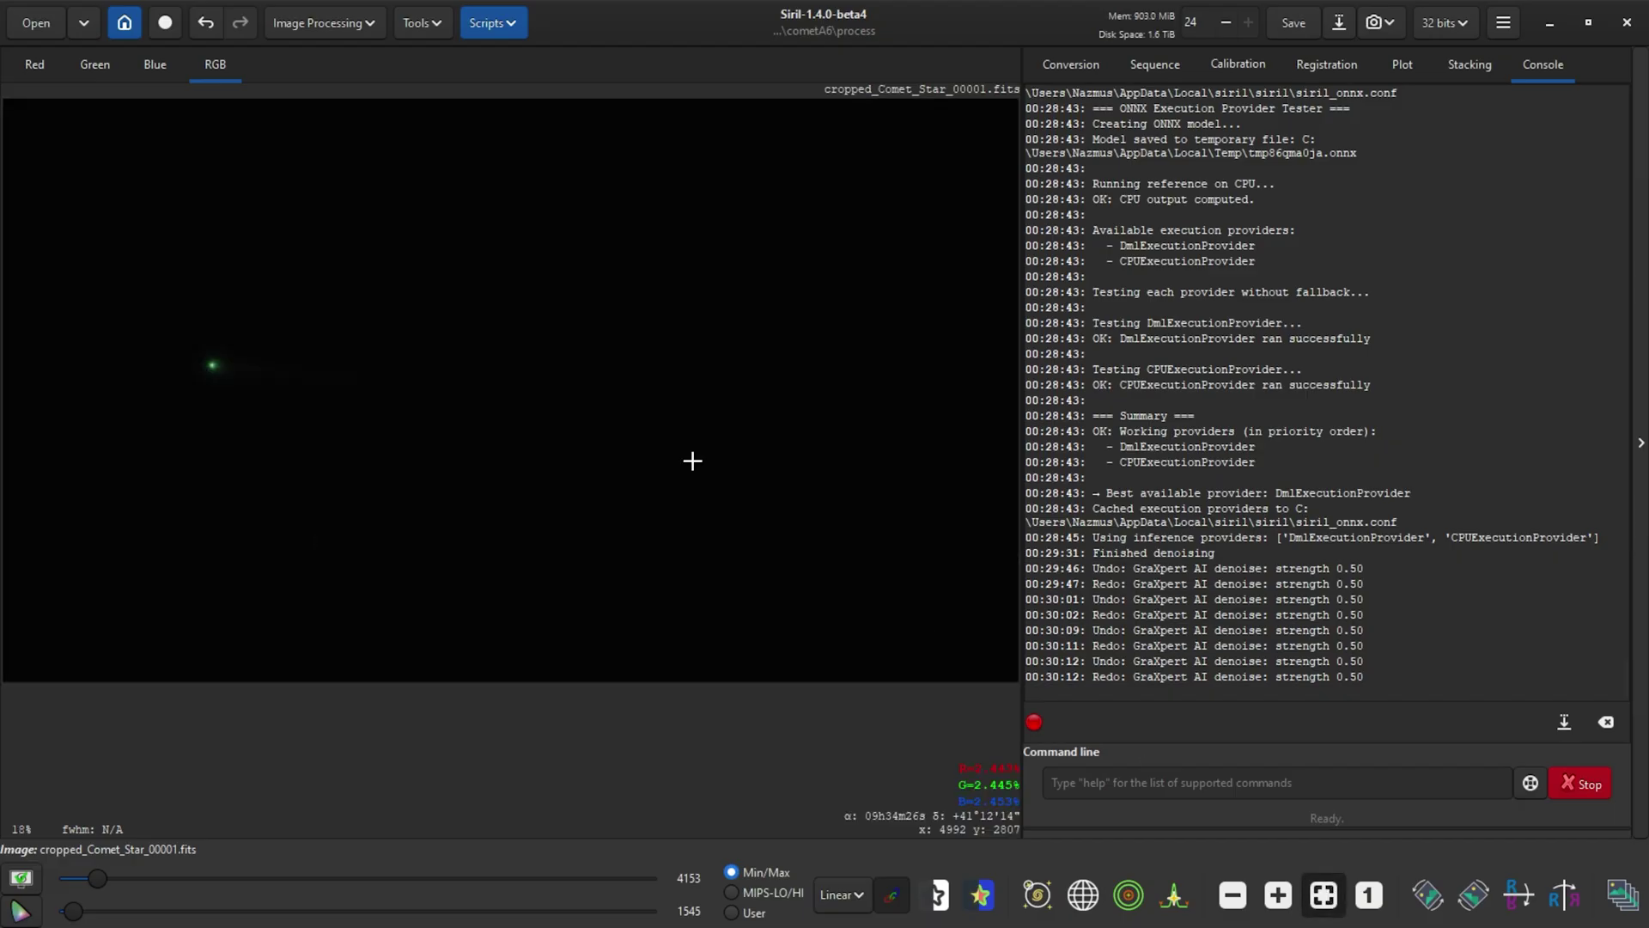
left_click(354, 22)
left_click(254, 75)
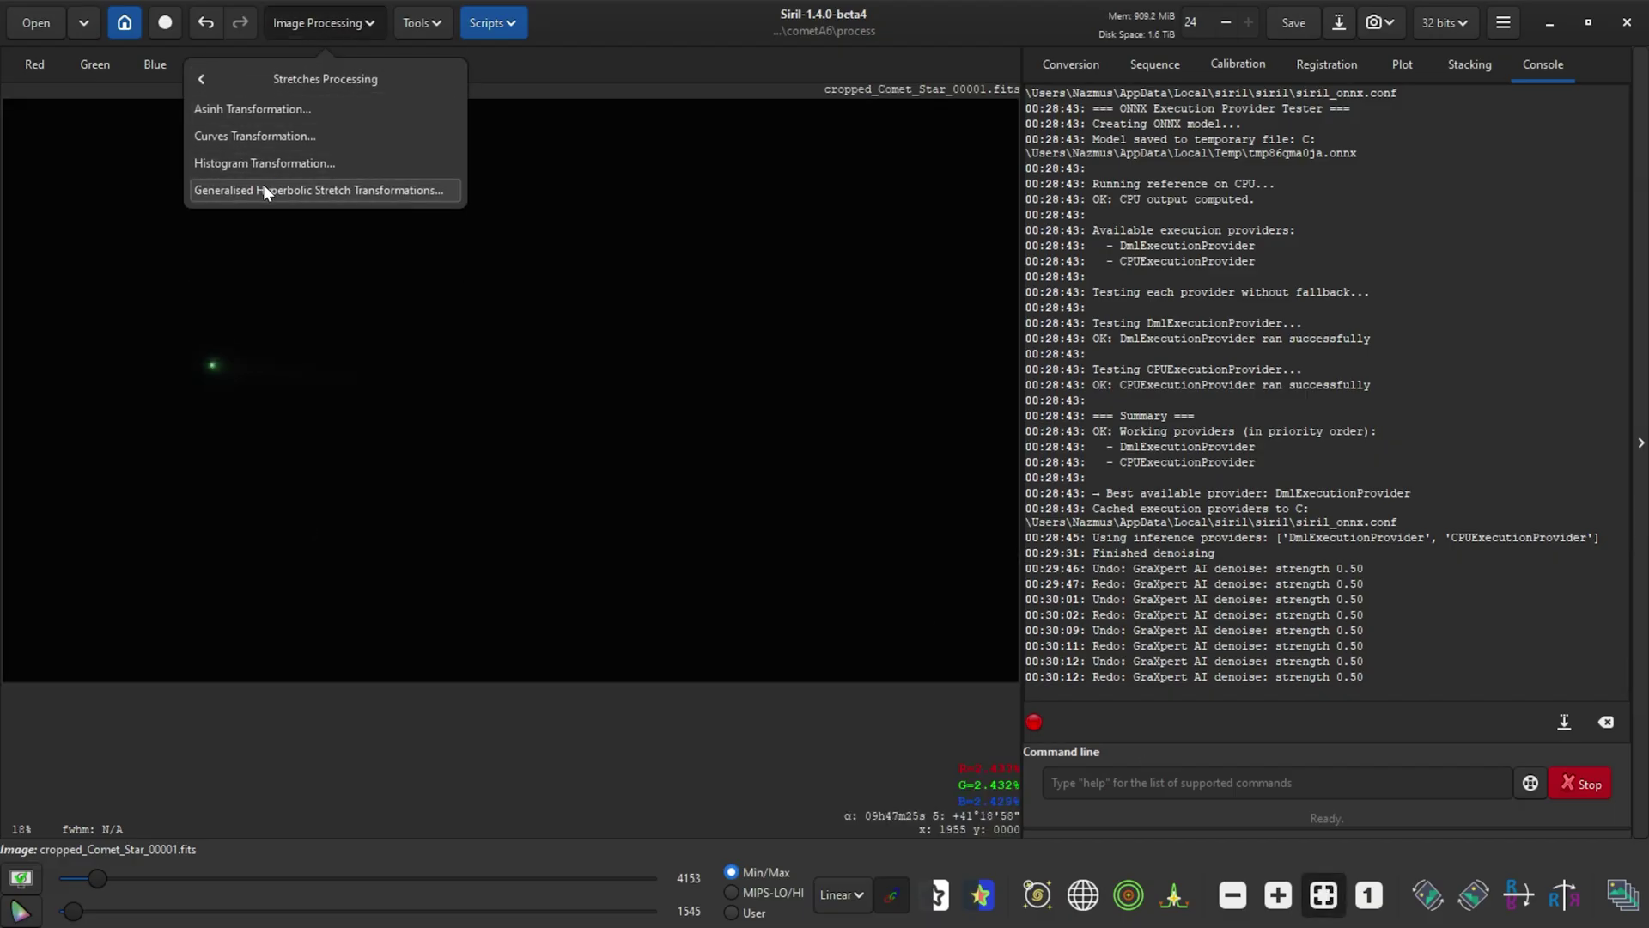
left_click(263, 190)
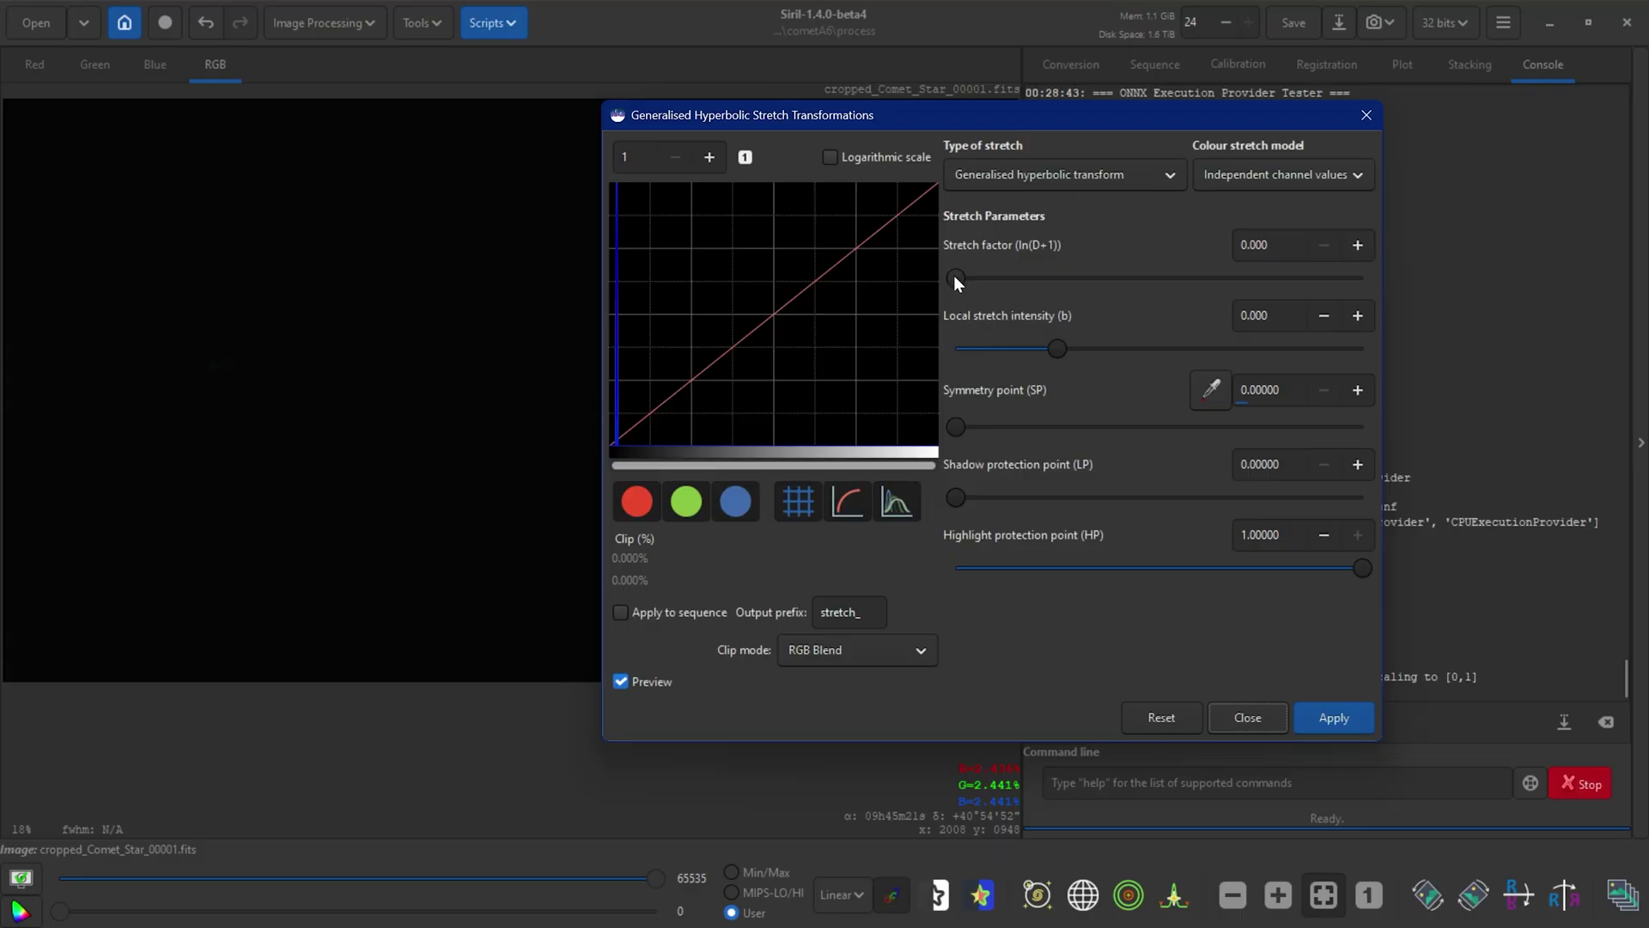
Apply a GHS with stretch 2.387, local intensity 3.449, symmetry point 0.02432, highlight protection 0.68974.
left_click_drag(954, 275, 1052, 286)
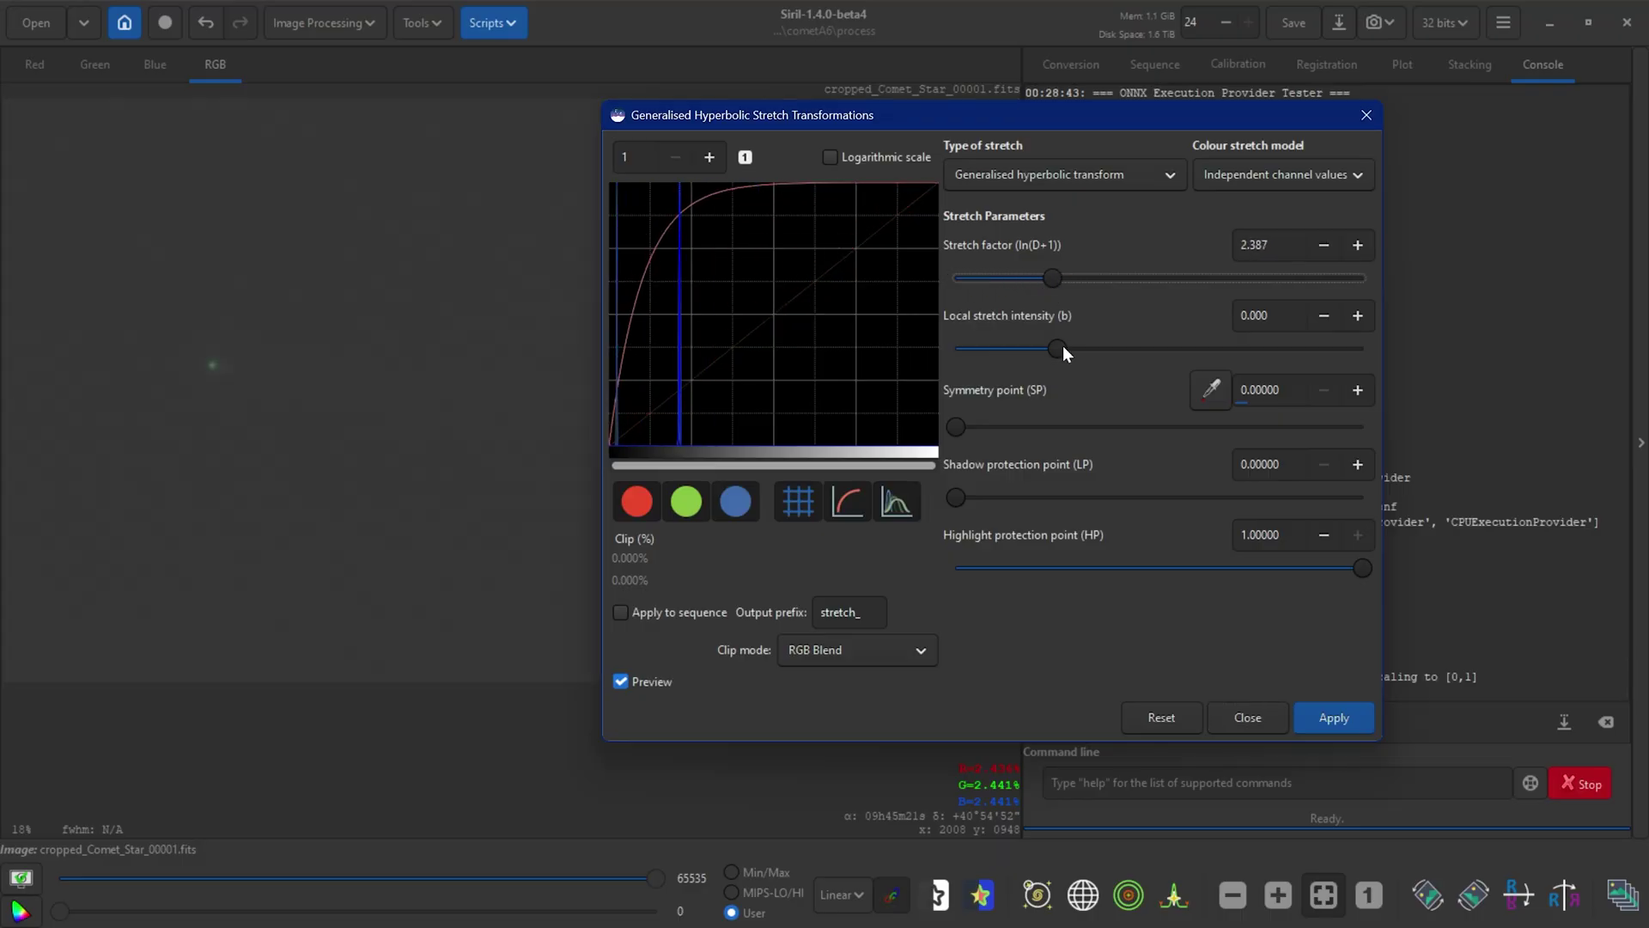
left_click_drag(1064, 347, 1125, 354)
left_click_drag(427, 150, 446, 158)
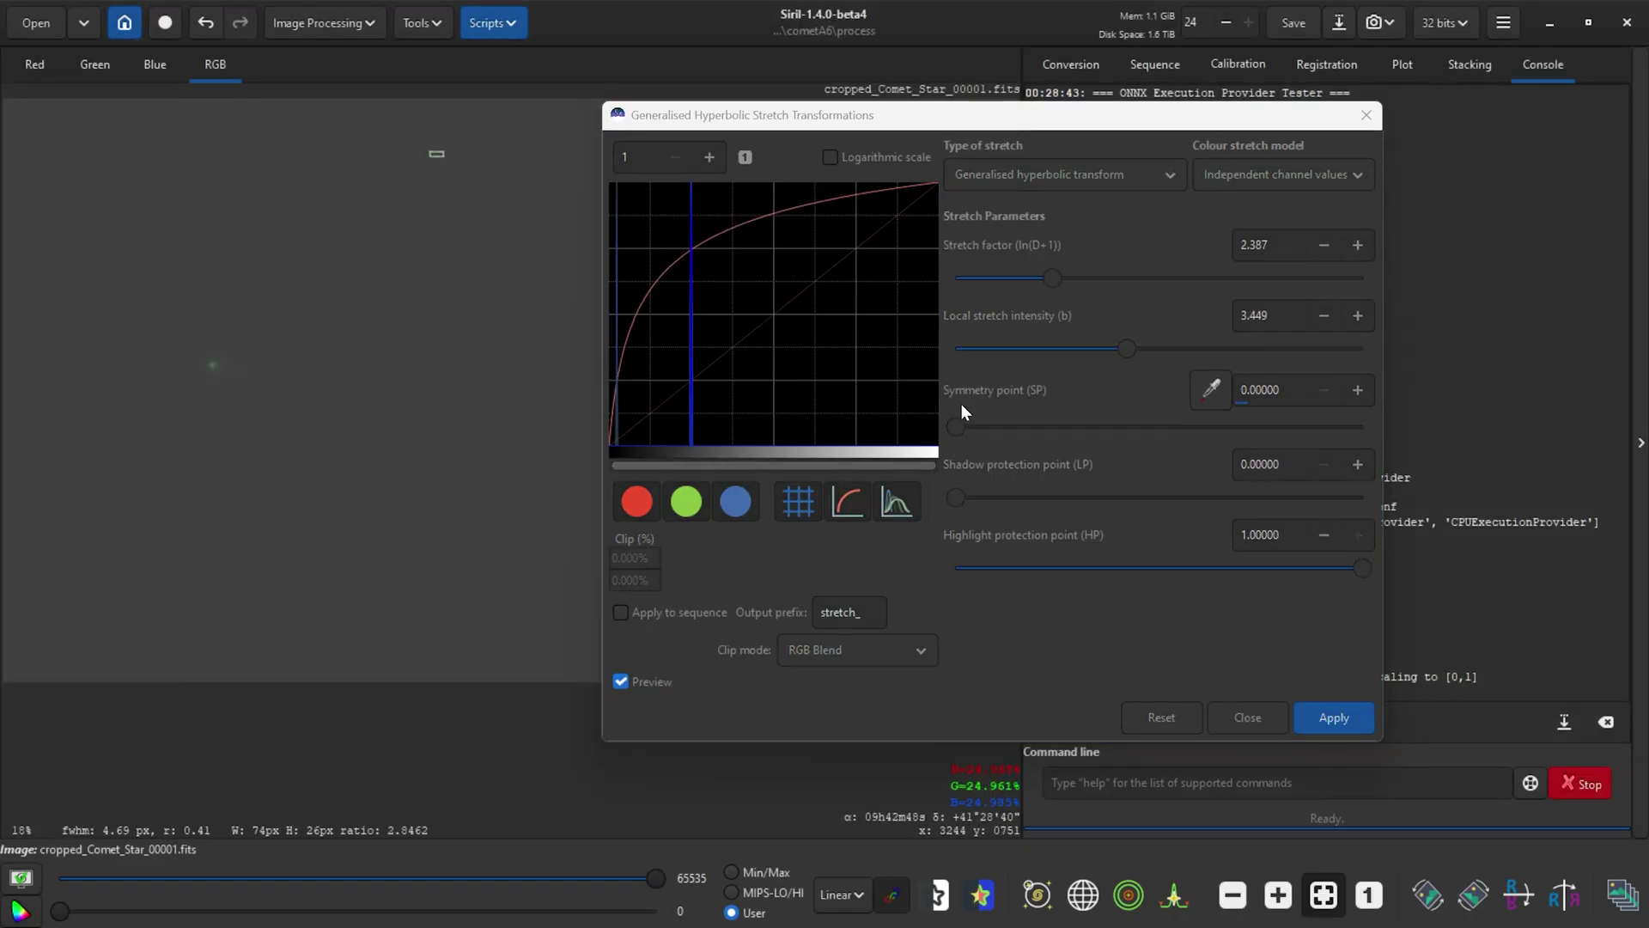
left_click(1209, 383)
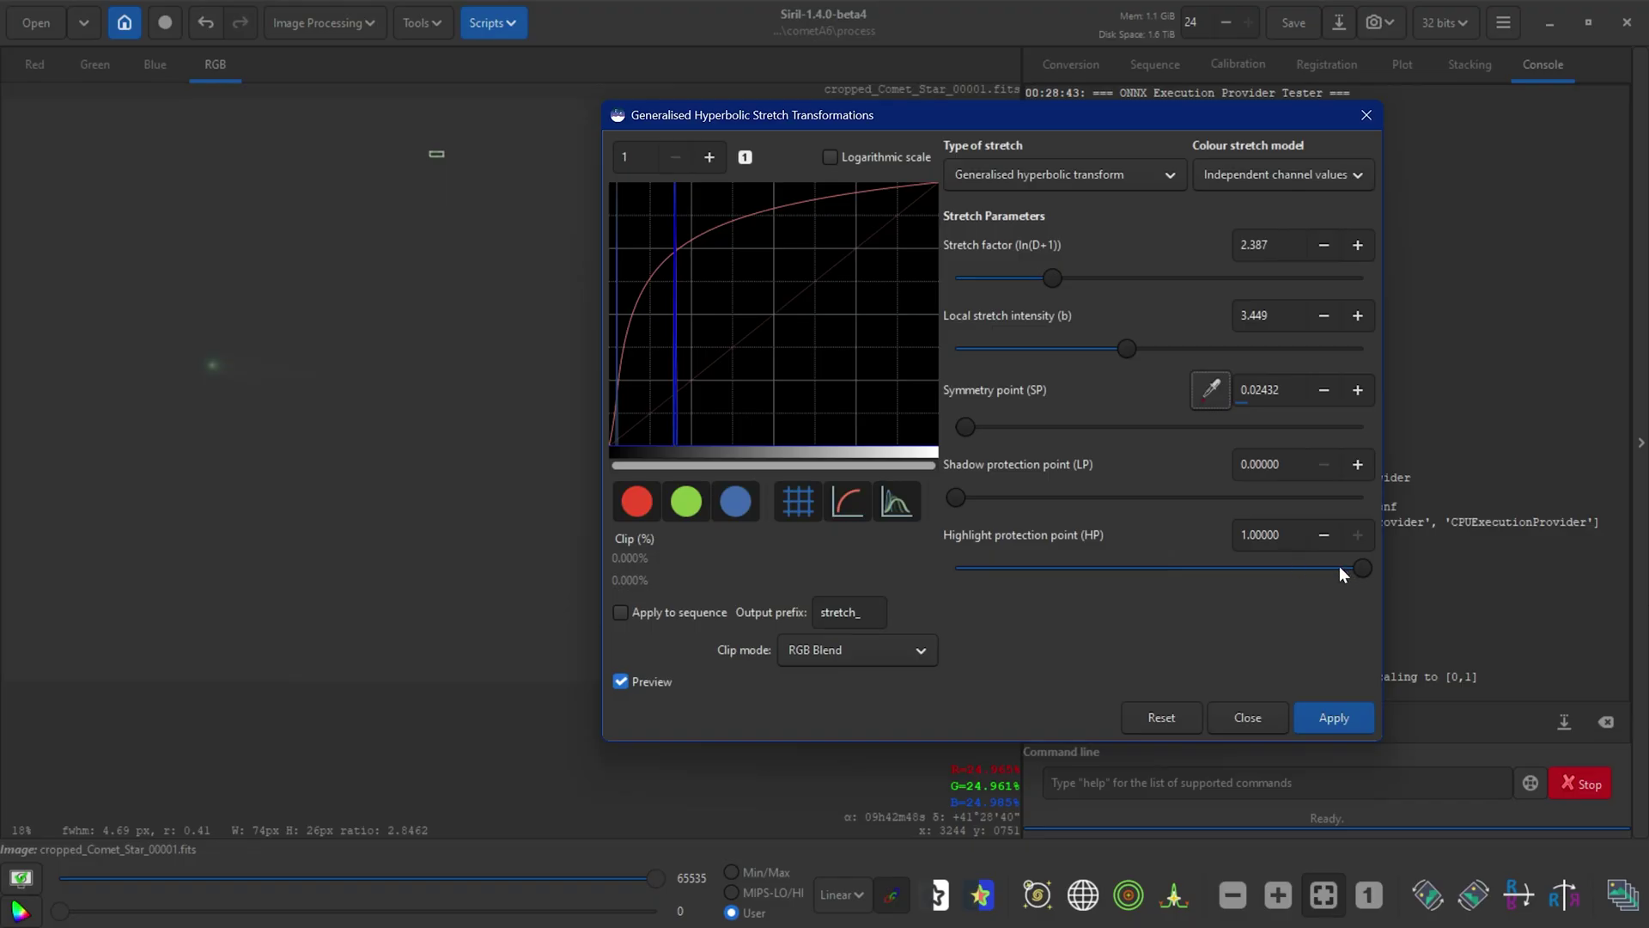
left_click_drag(1339, 565, 1235, 570)
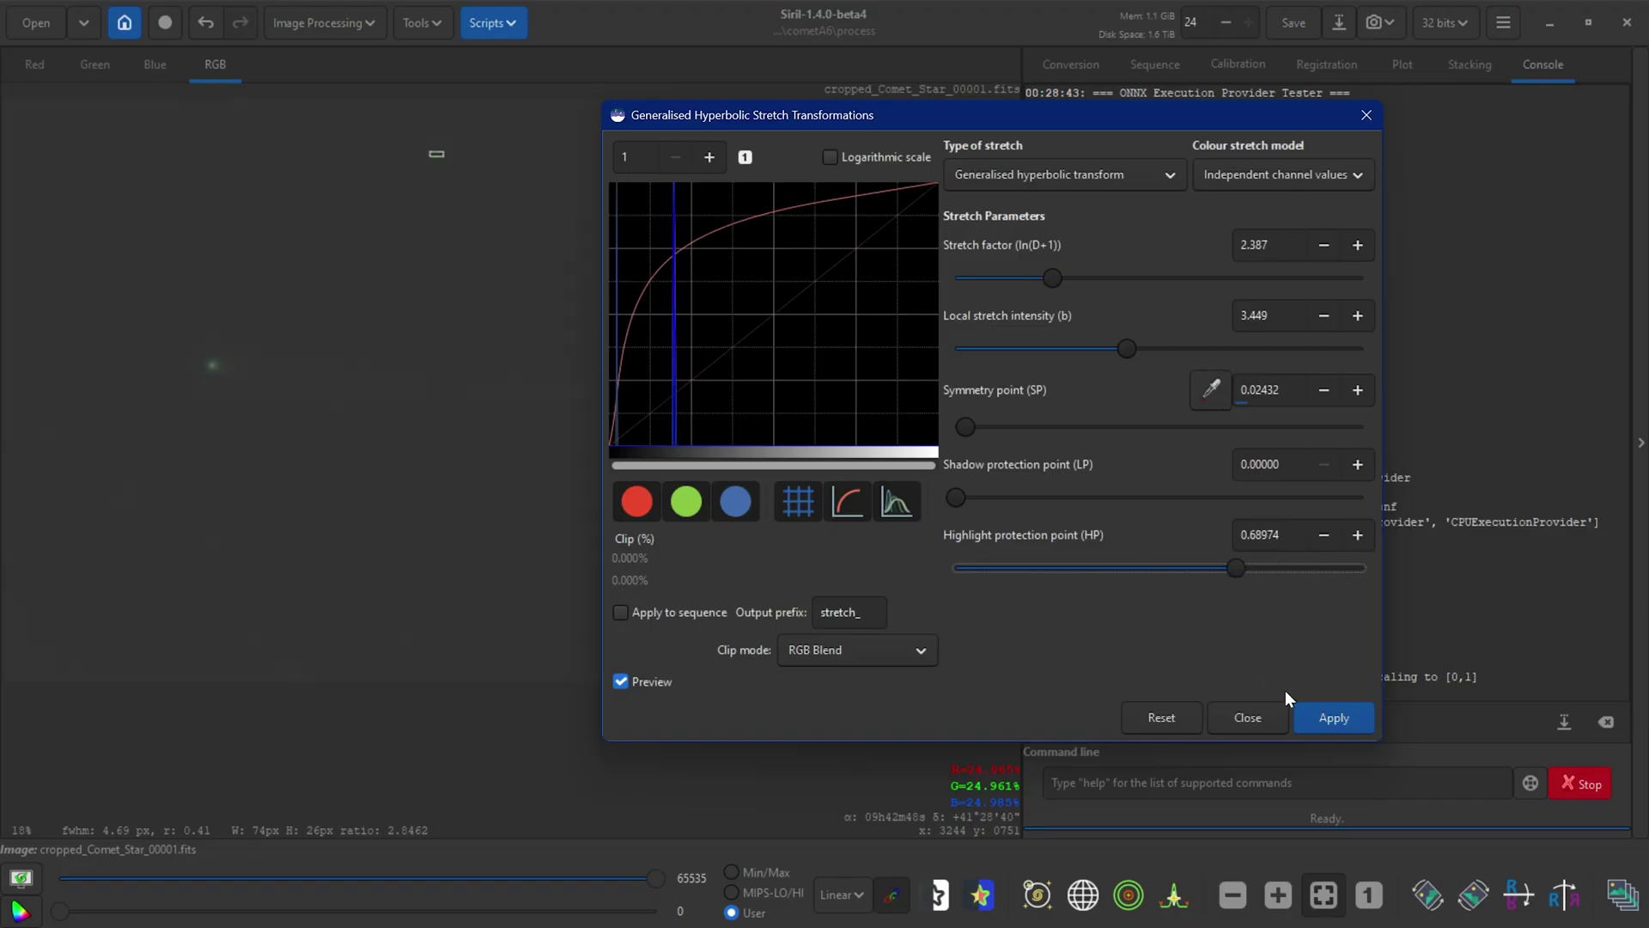
left_click(1323, 714)
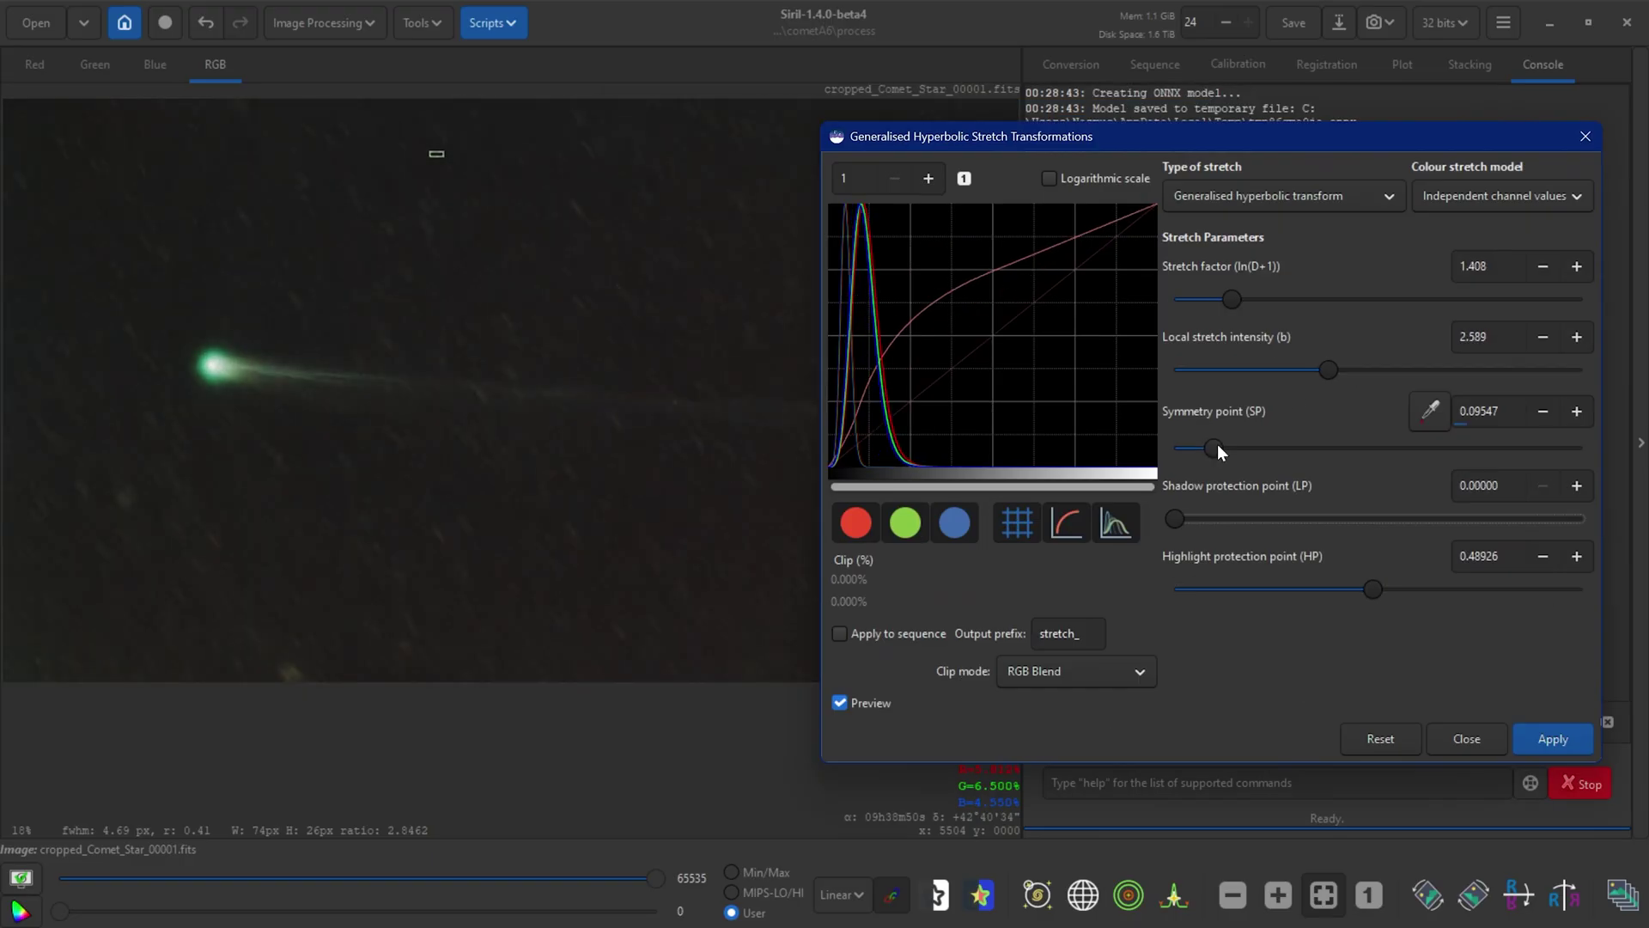
Close the GHS dialog, then zoom and pan along the stretched comet head and tail.
key("Escape")
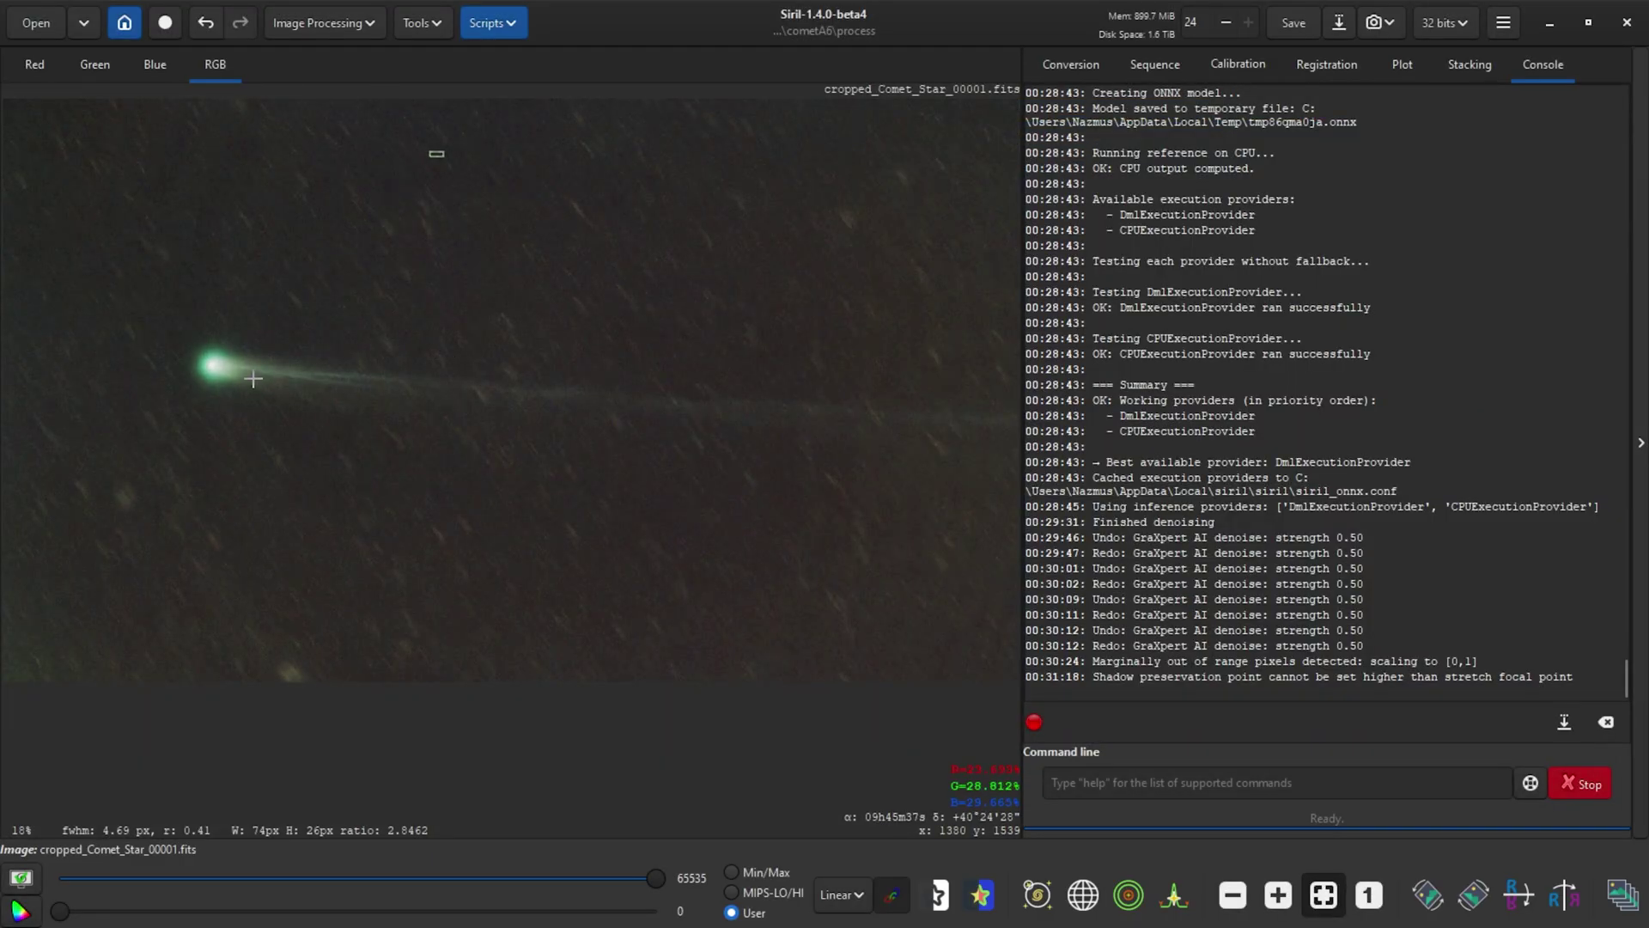
scroll(423, 421, "up", 1)
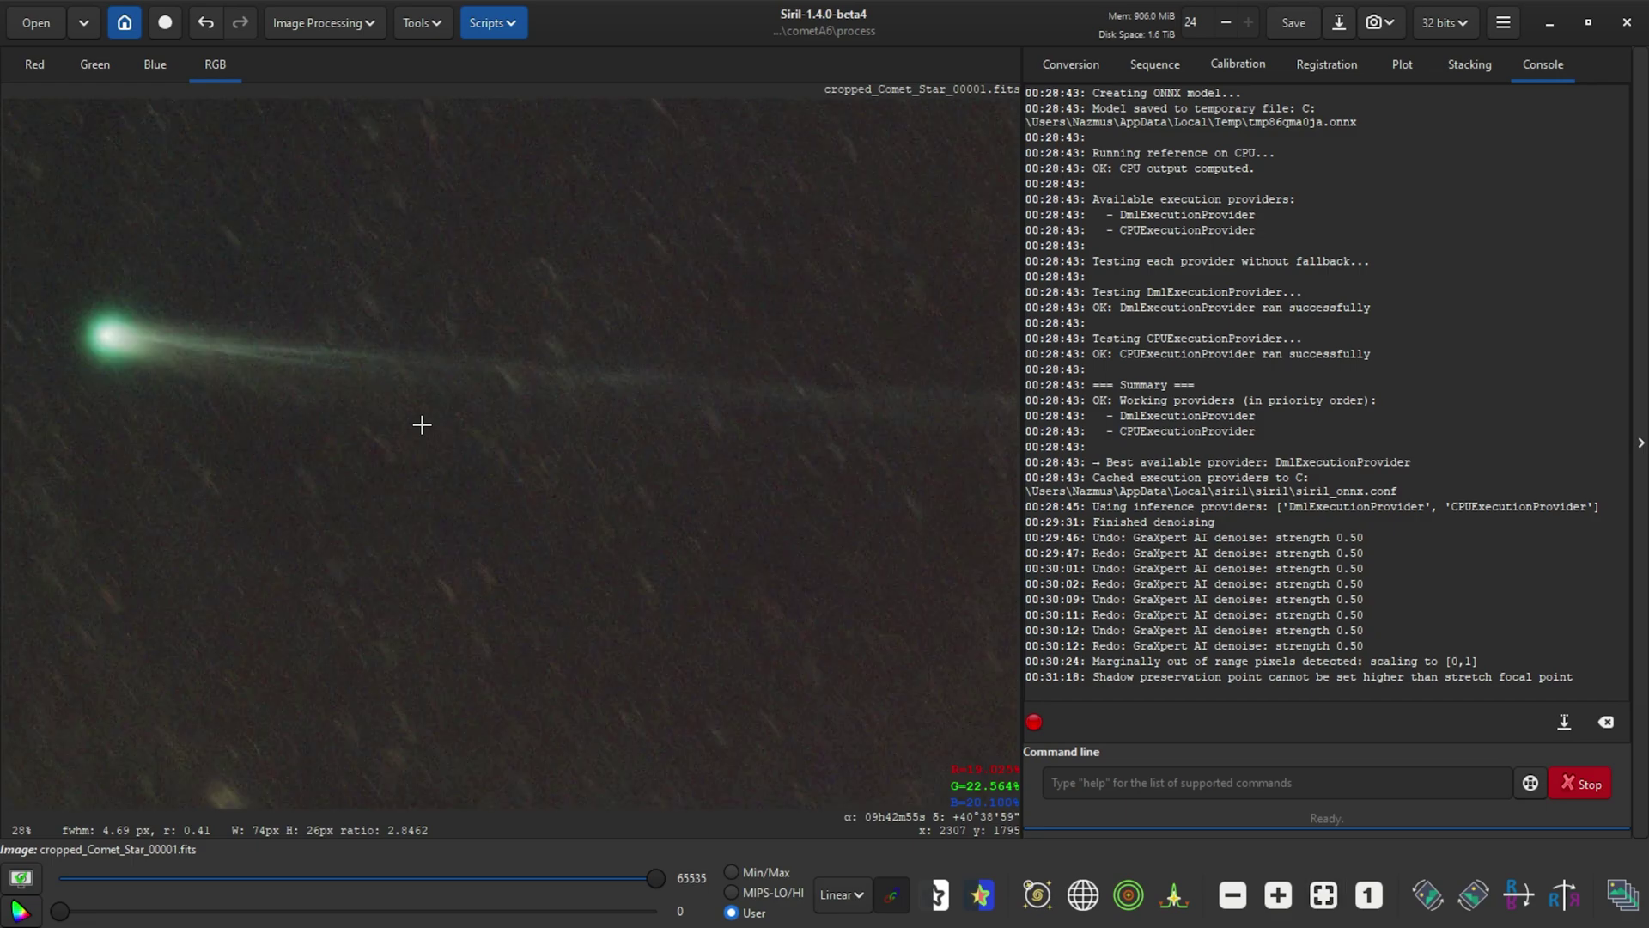
scroll(214, 331, "up", 1)
left_click_drag(214, 331, 519, 486)
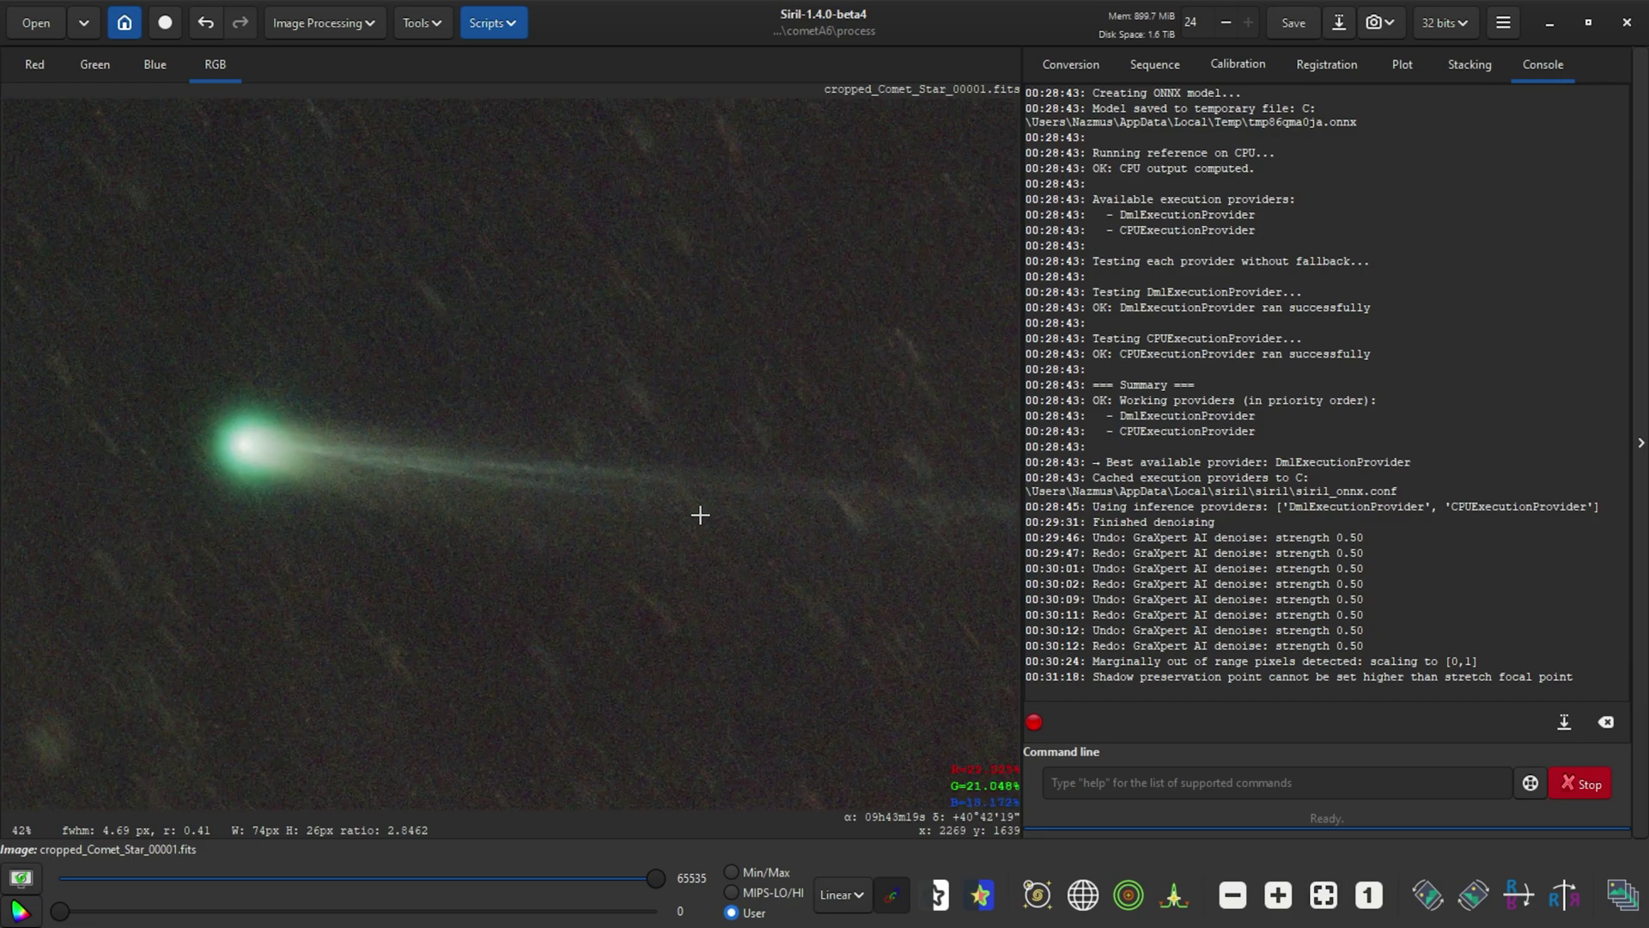
left_click_drag(700, 514, 155, 453)
left_click_drag(744, 490, 770, 435)
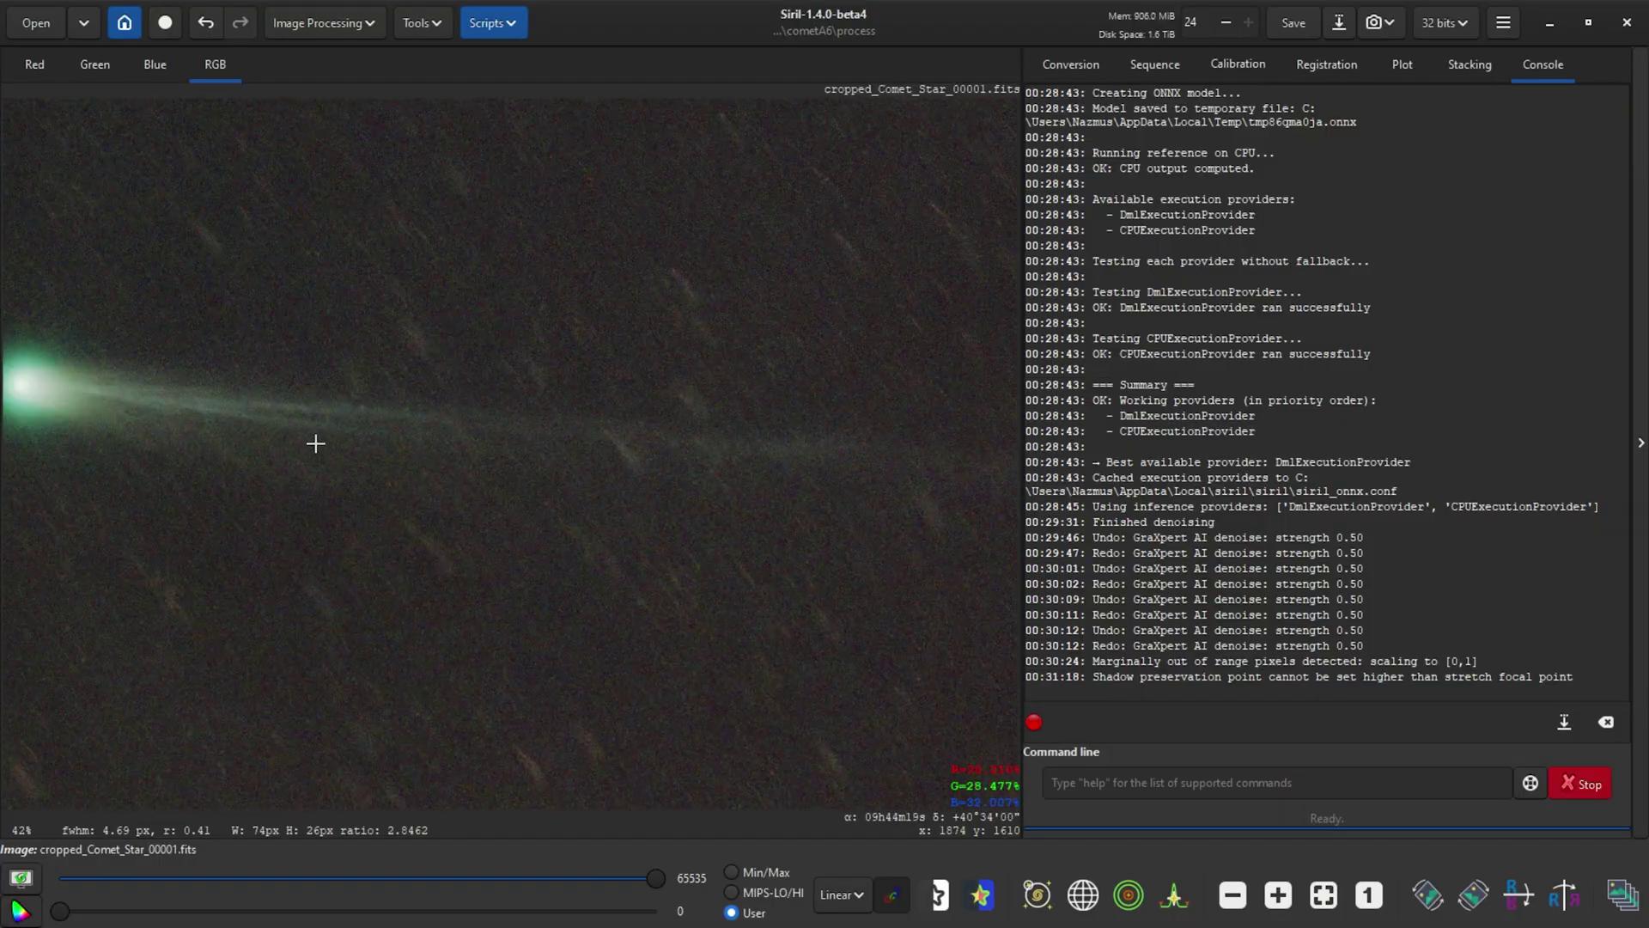
left_click_drag(315, 444, 453, 490)
scroll(277, 428, "up", 2)
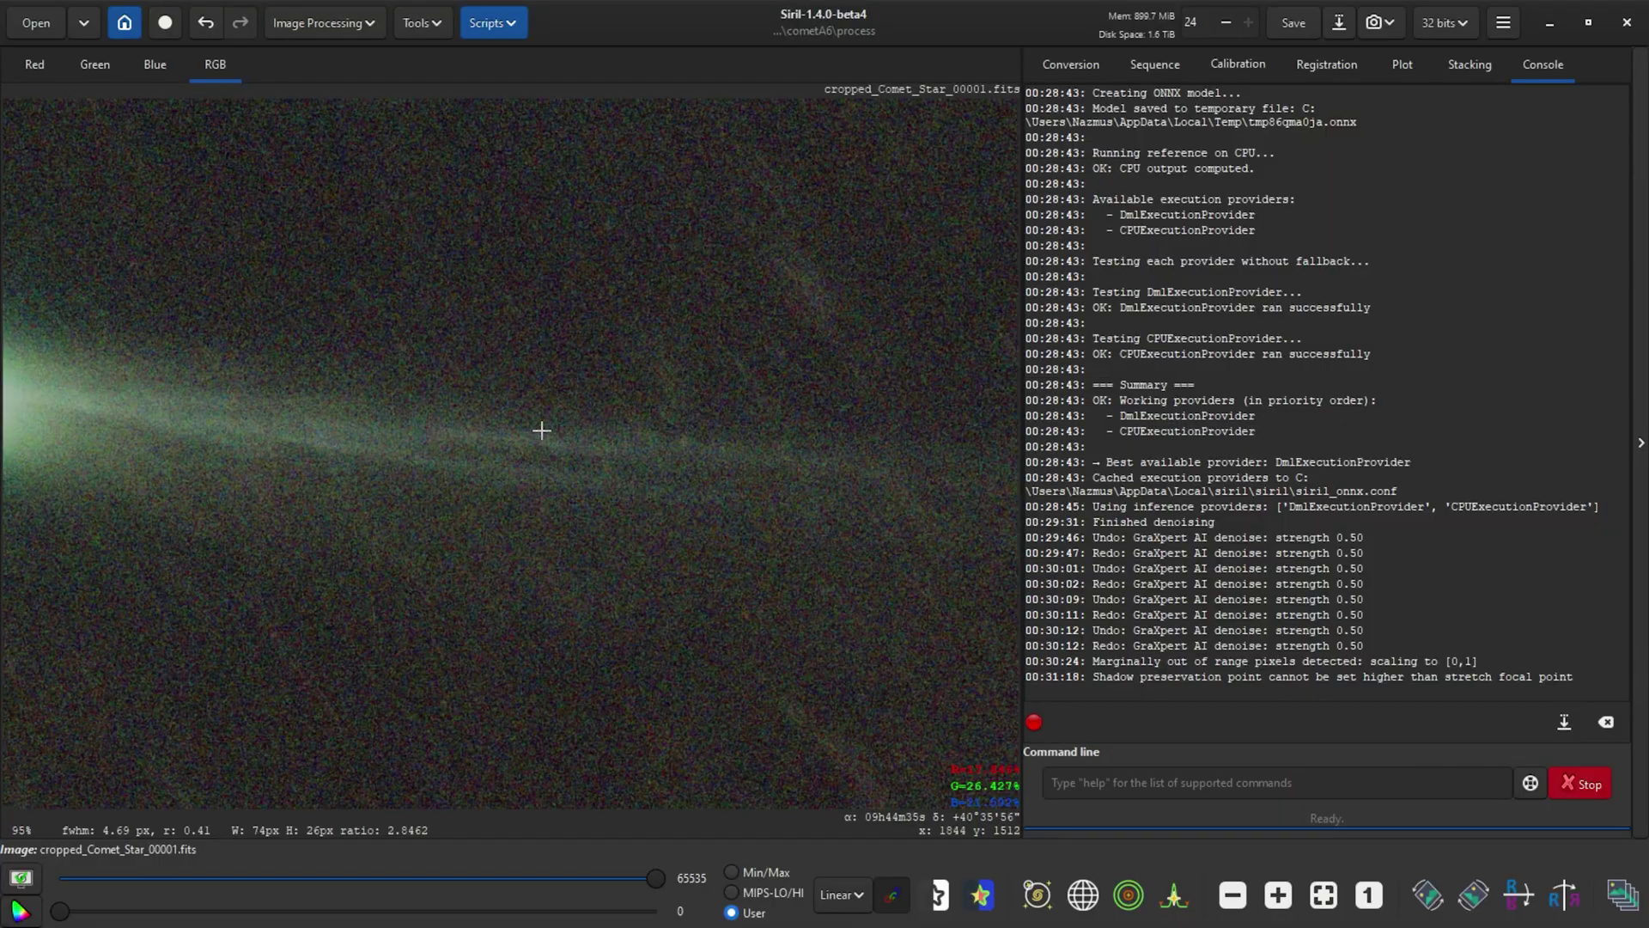
scroll(495, 506, "down", 1)
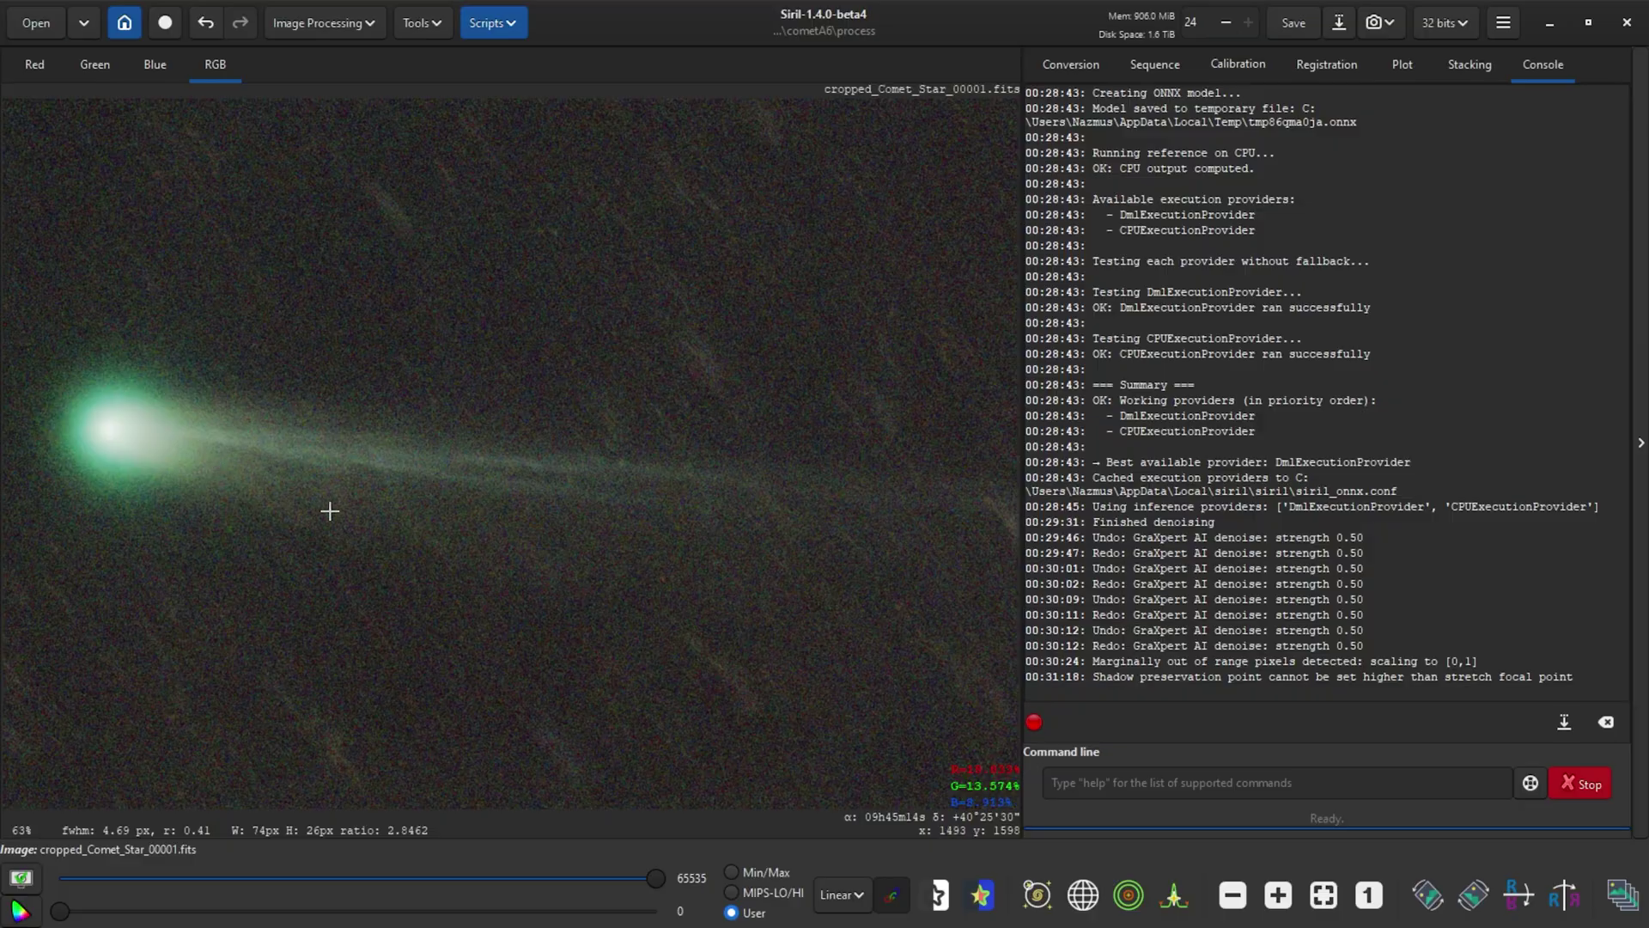
scroll(539, 519, "down", 2)
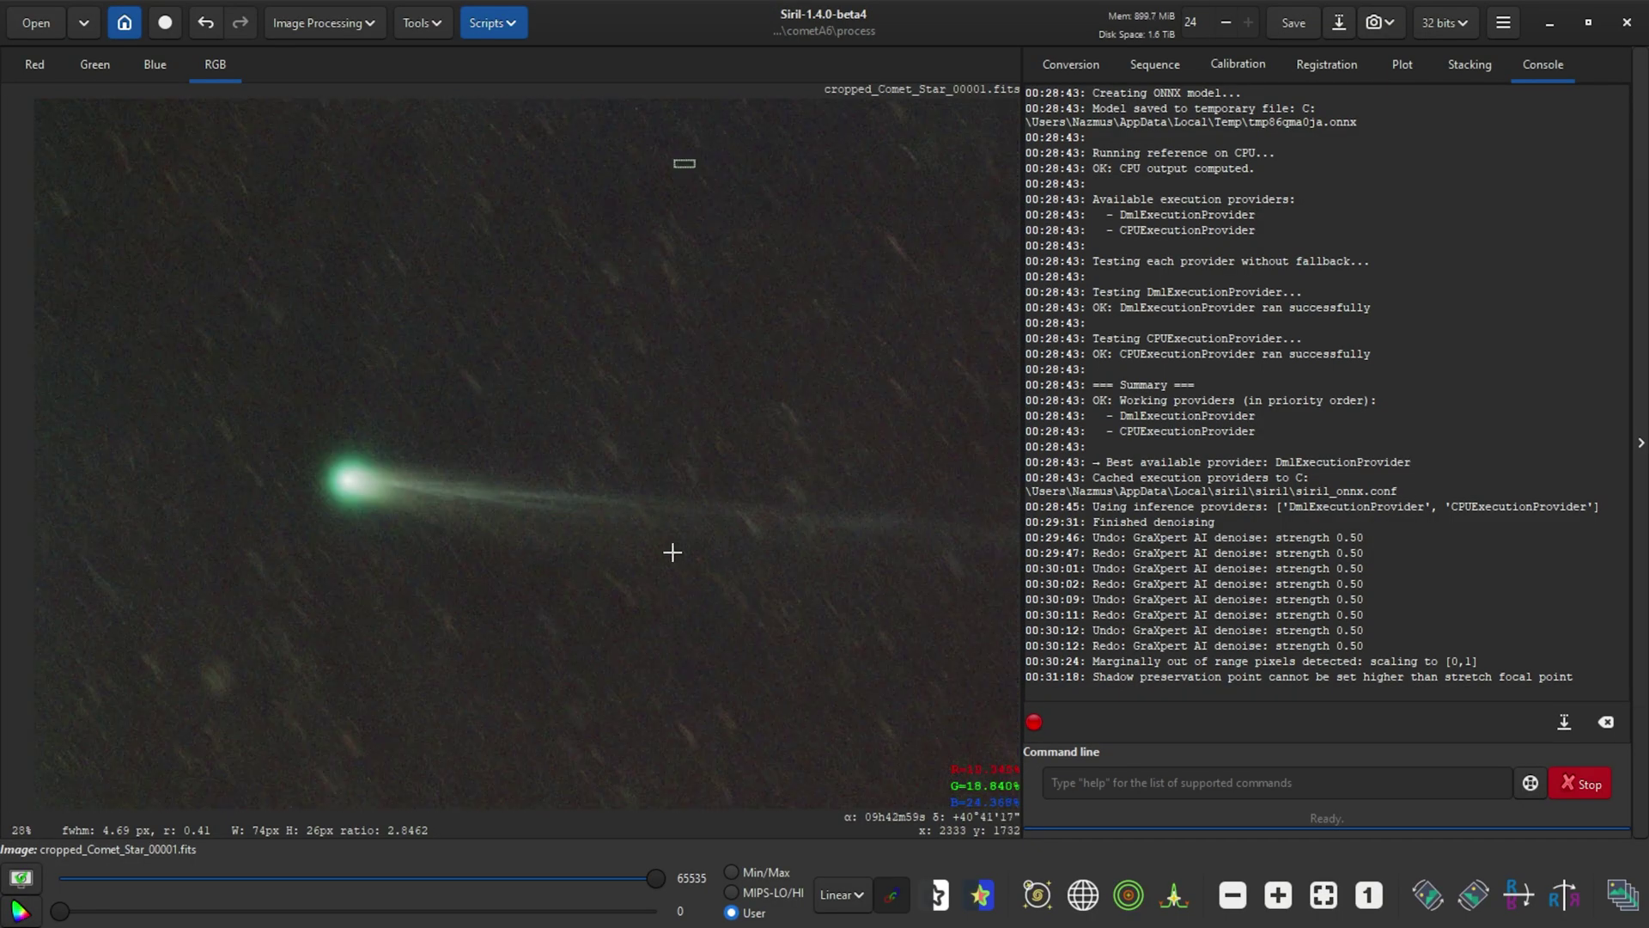
scroll(773, 541, "down", 2)
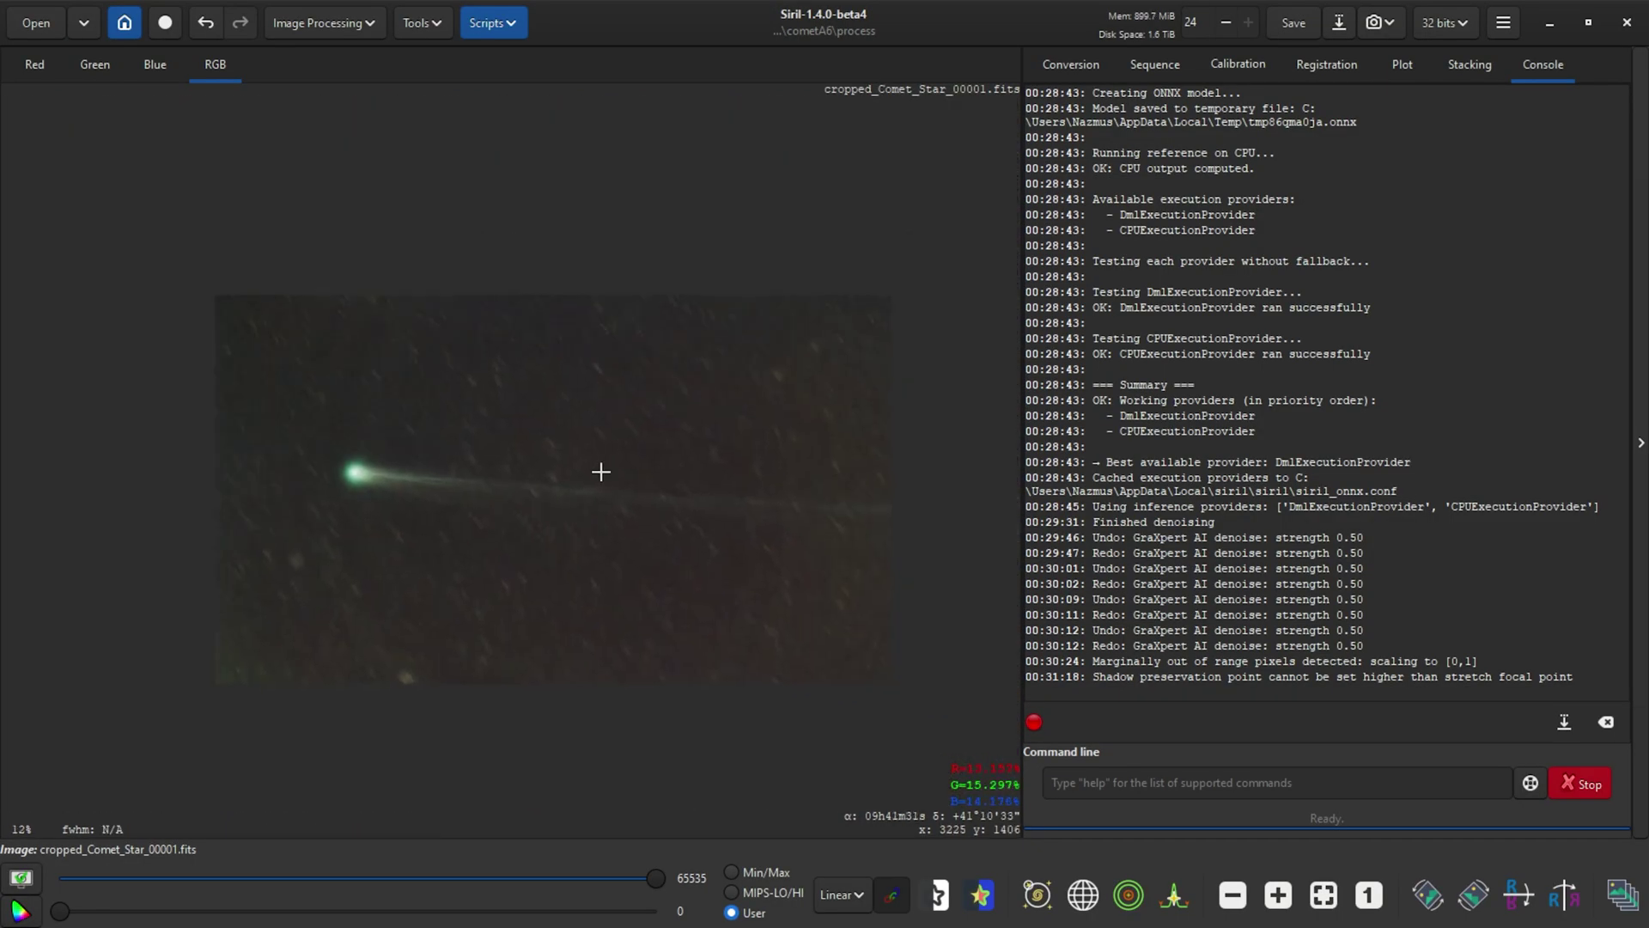
scroll(567, 490, "up", 1)
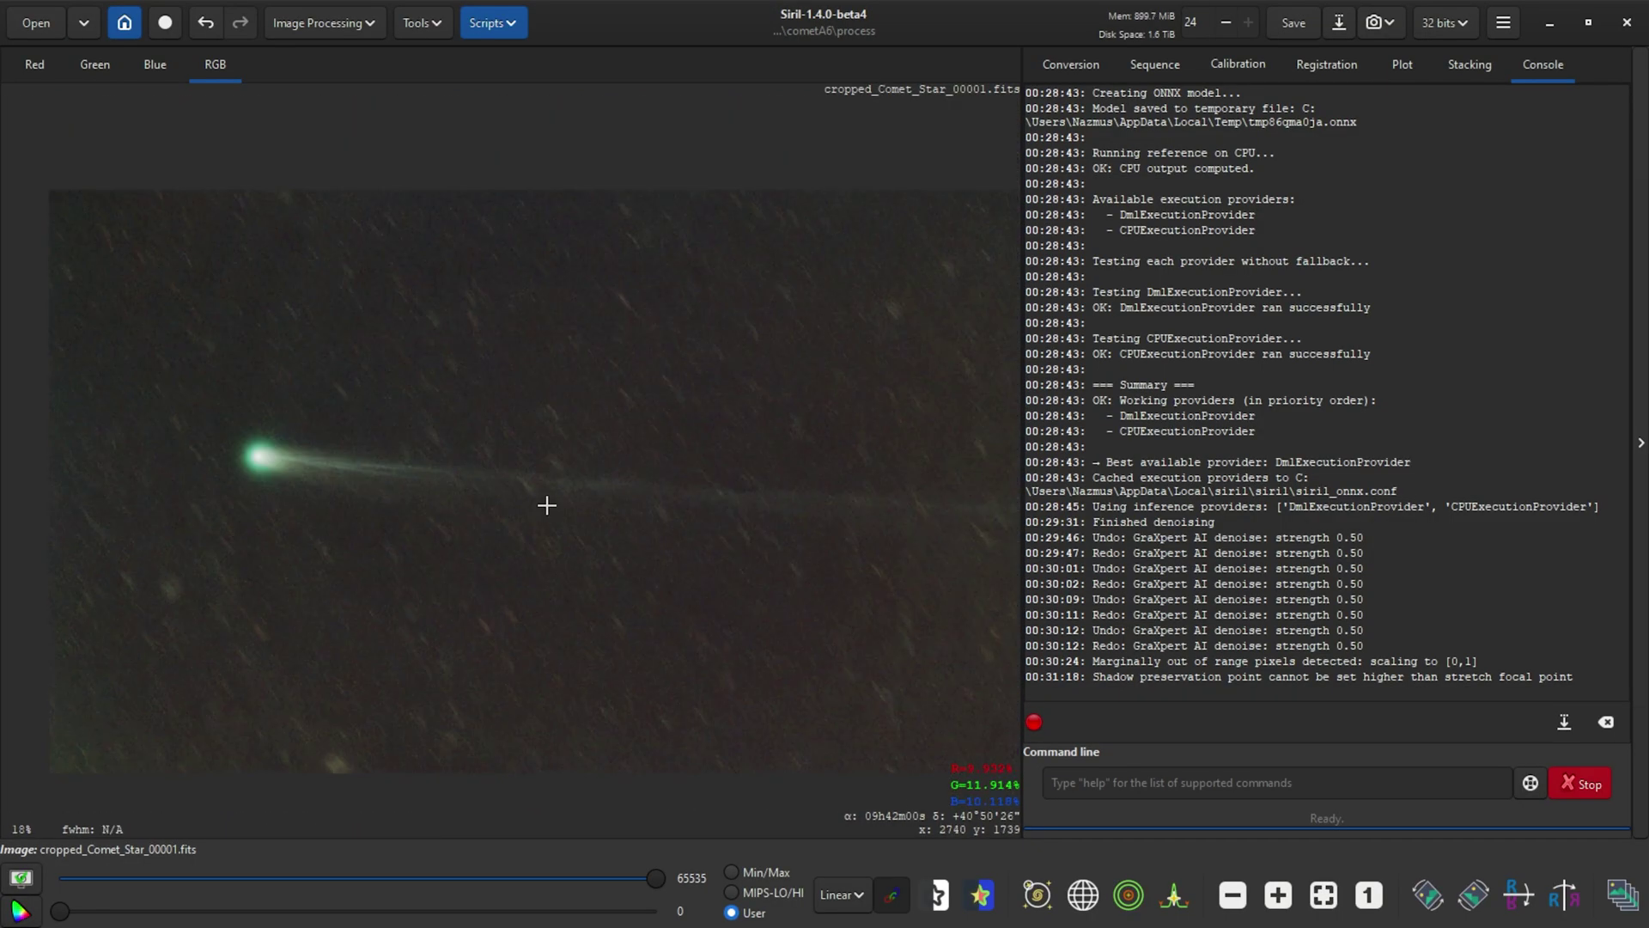
left_click(1339, 26)
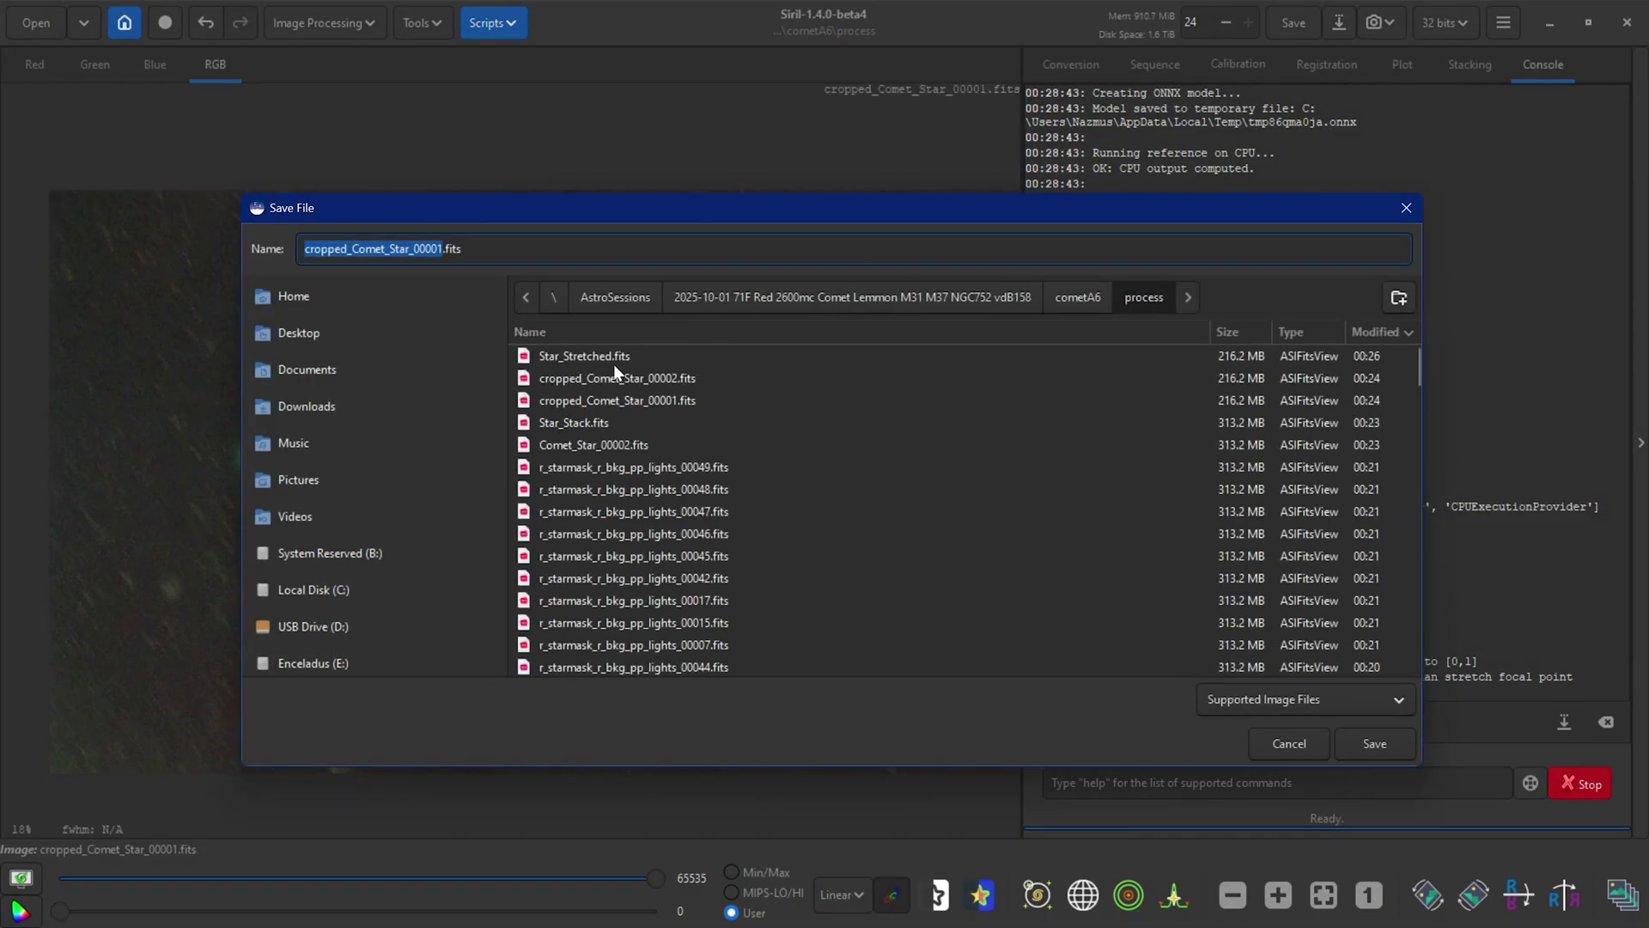
Name the file Comet_Stretched and save it as a 32-bit floating-point FITS.
type("Comet_Stretched")
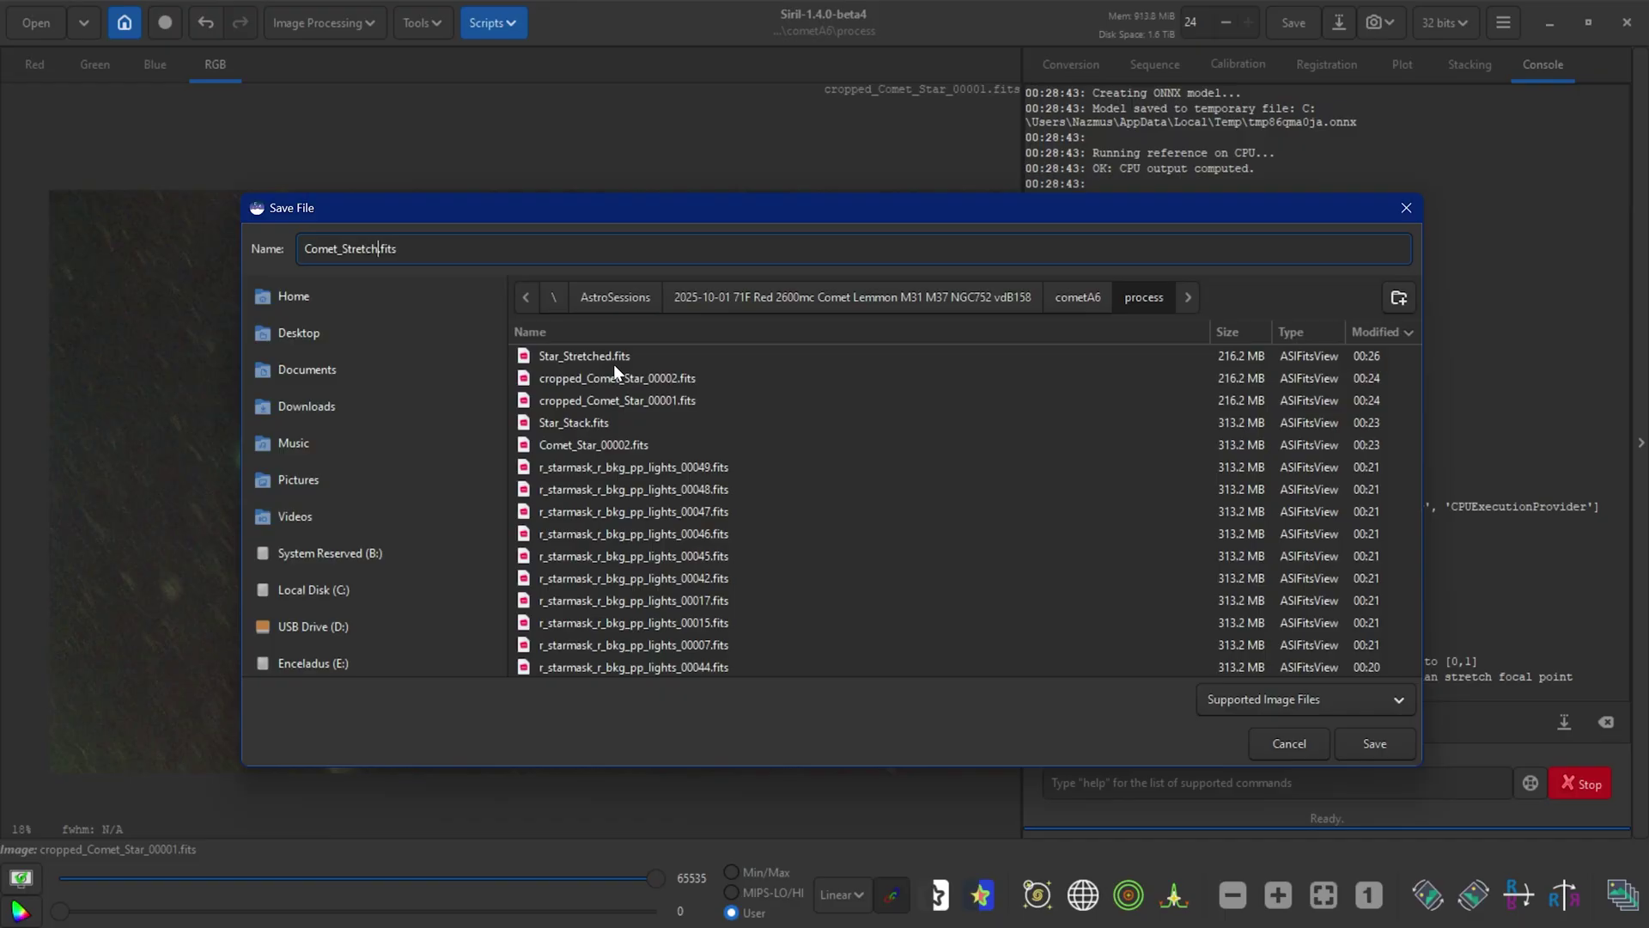
key("Return")
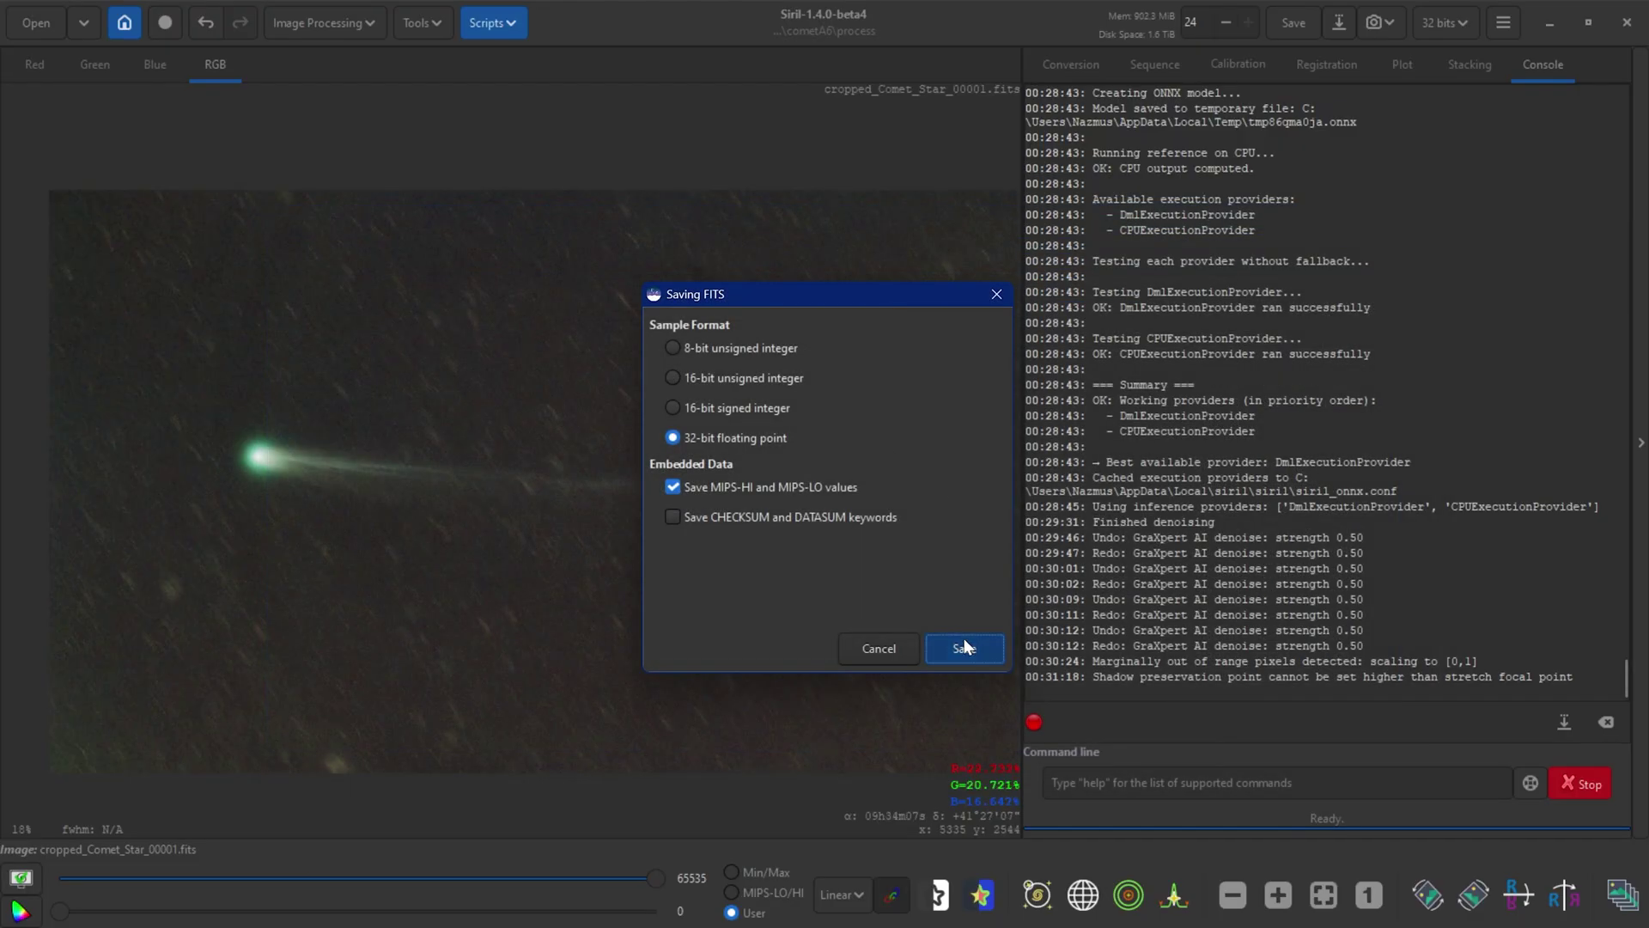
left_click(964, 646)
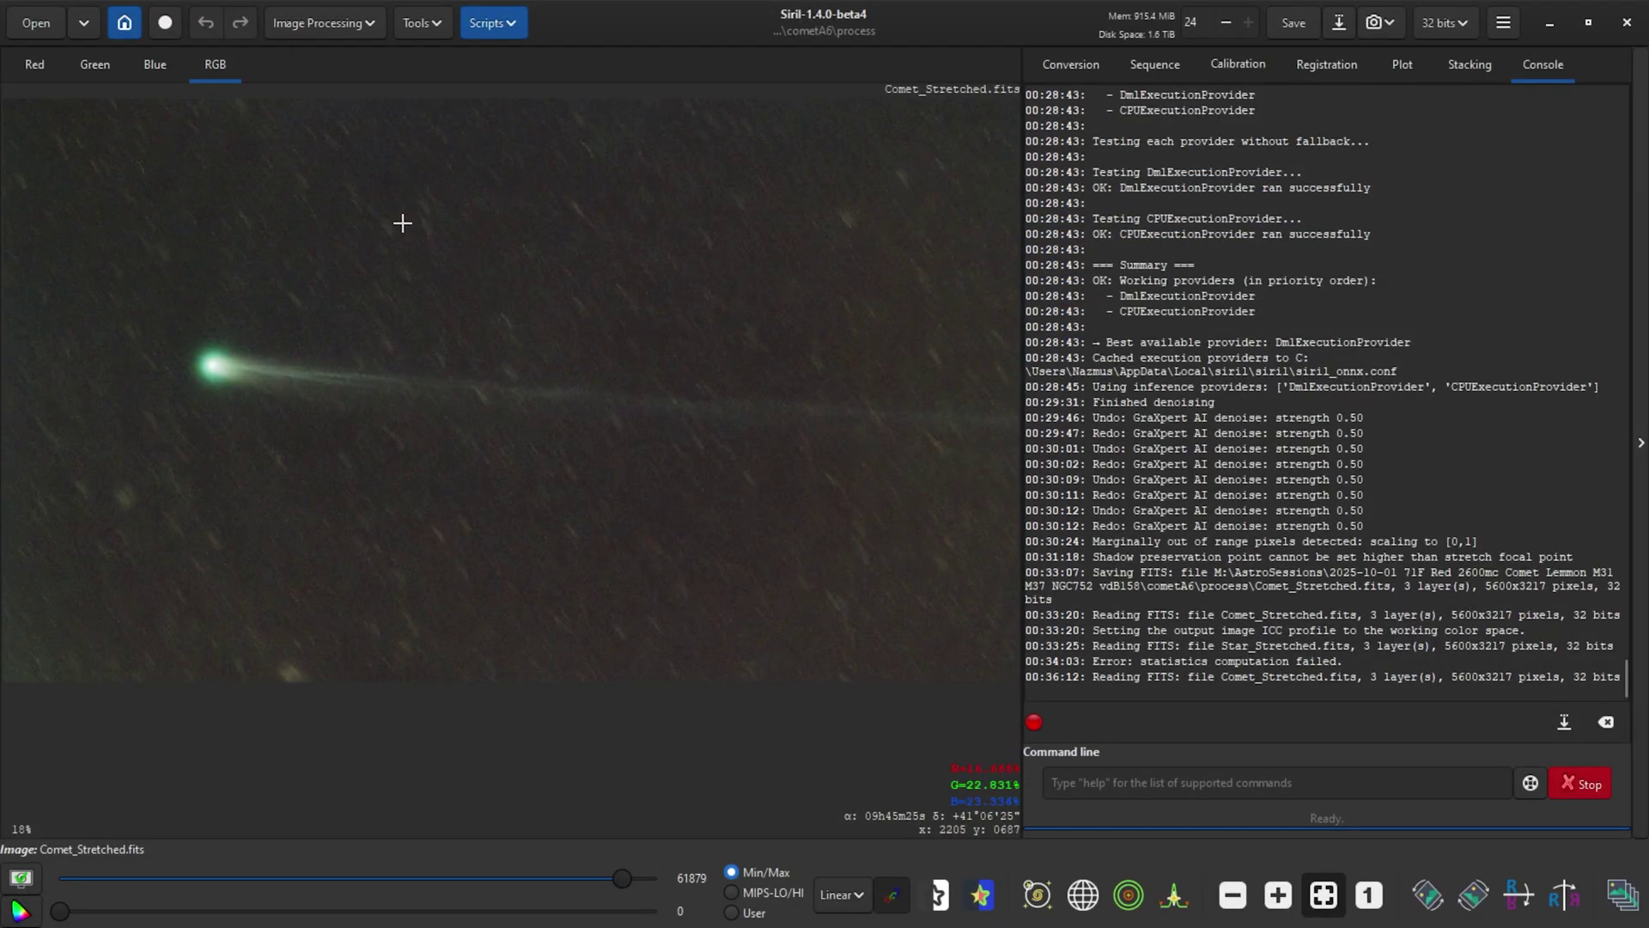
Open the Star Recomposition tool from Star Processing, agreeing to close the current image.
left_click(344, 28)
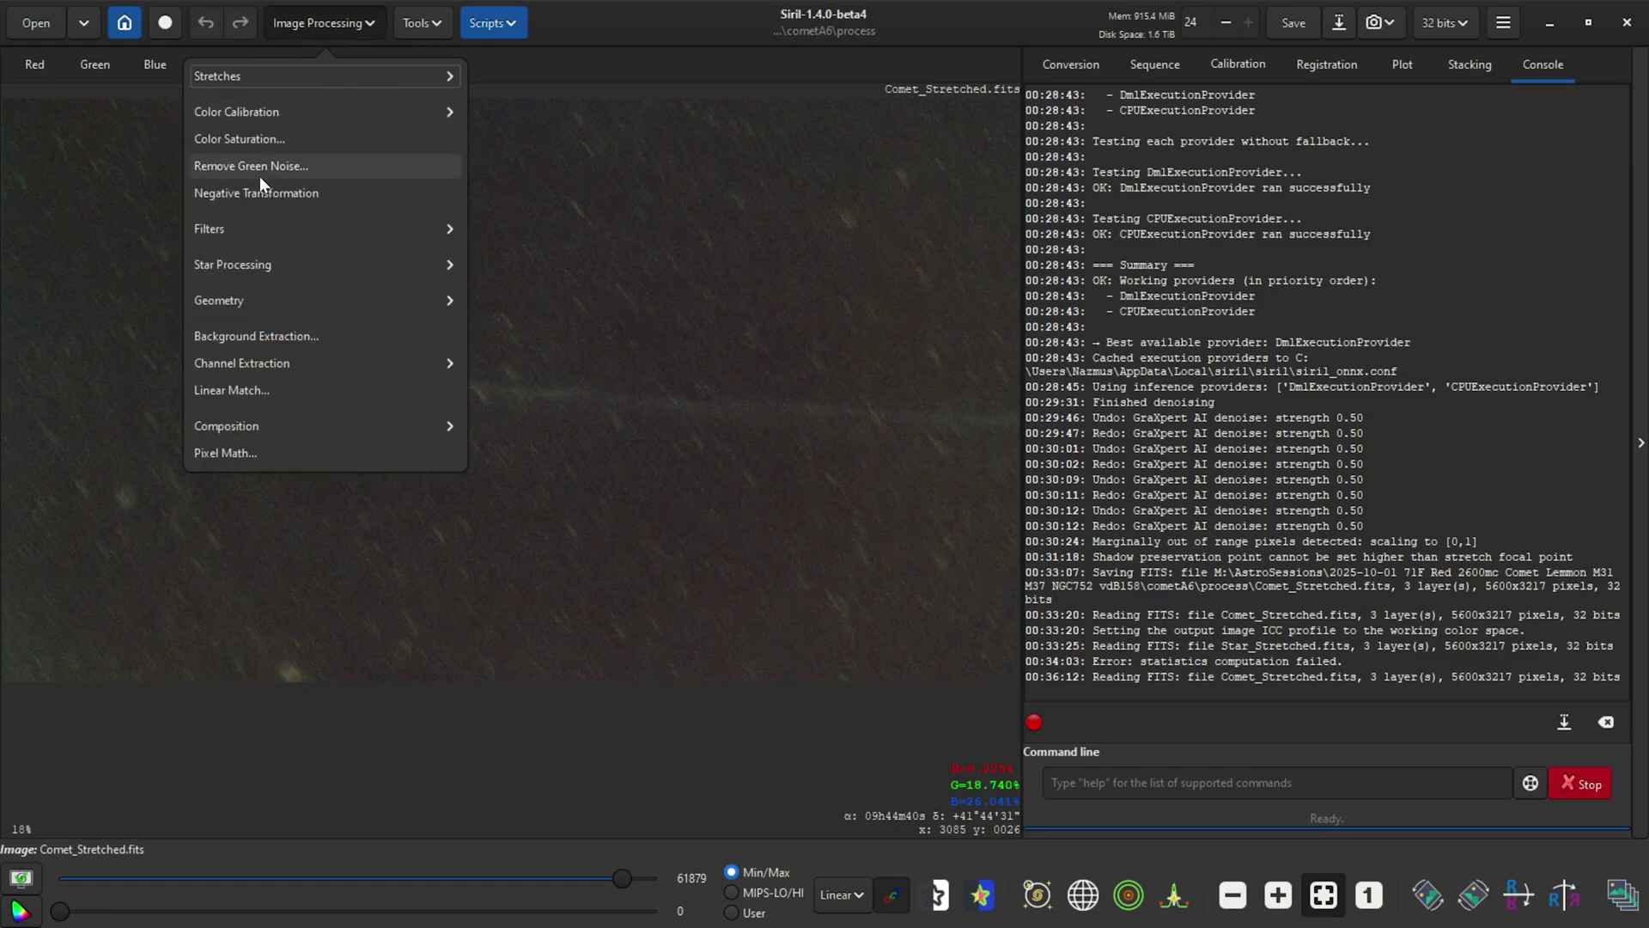
left_click(240, 264)
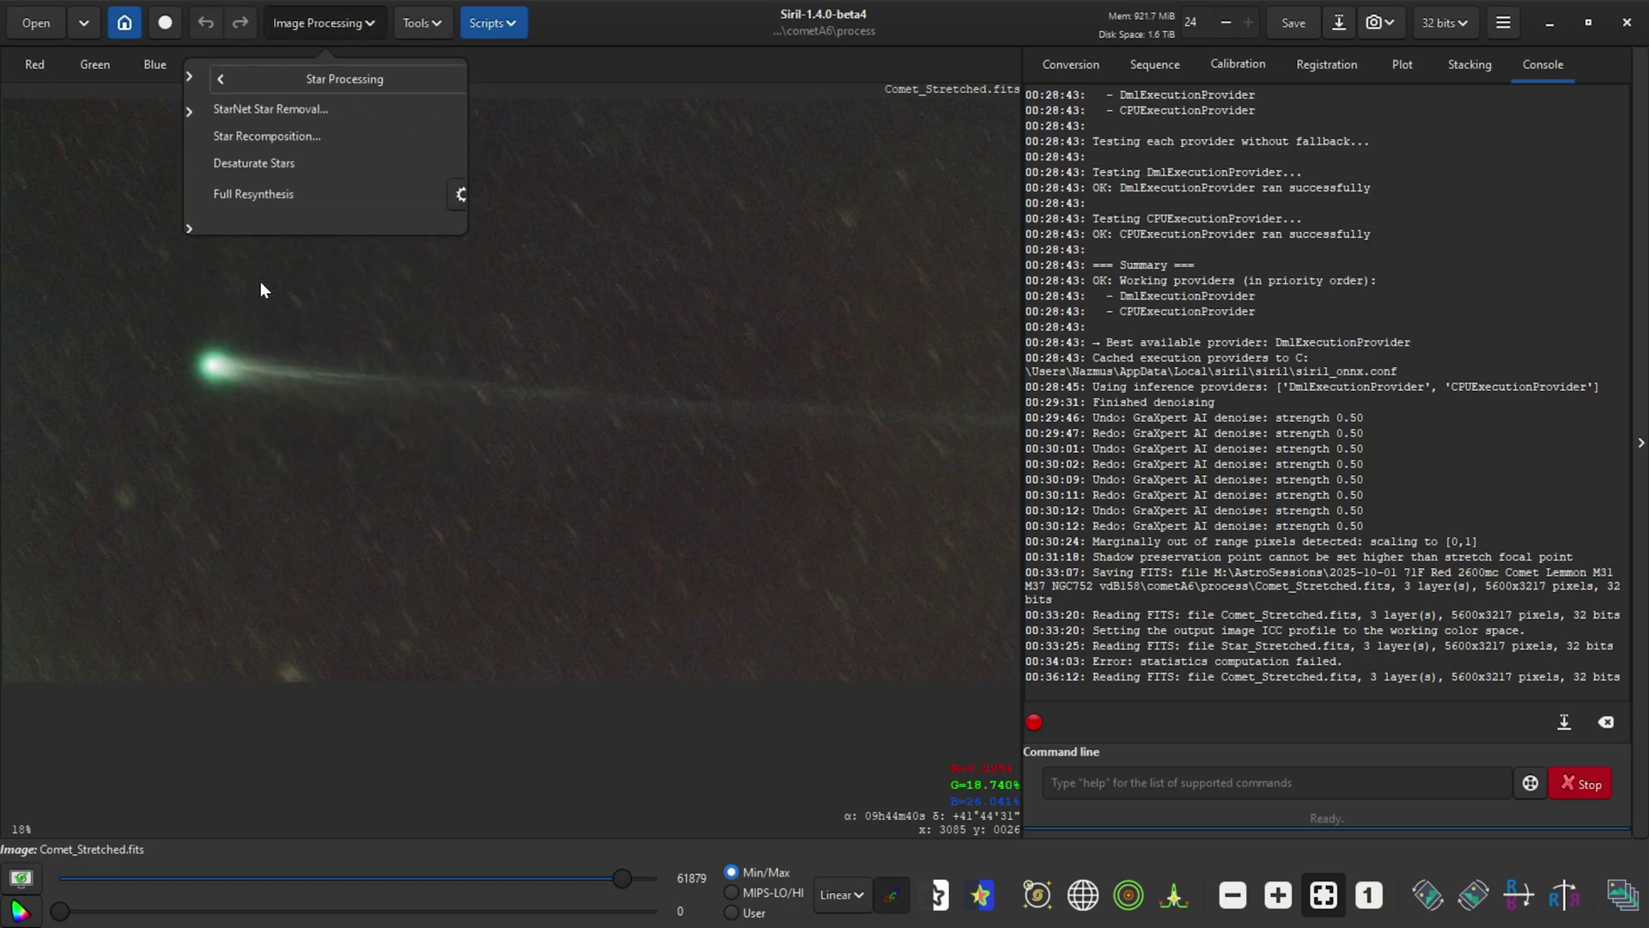
left_click(265, 138)
left_click(869, 534)
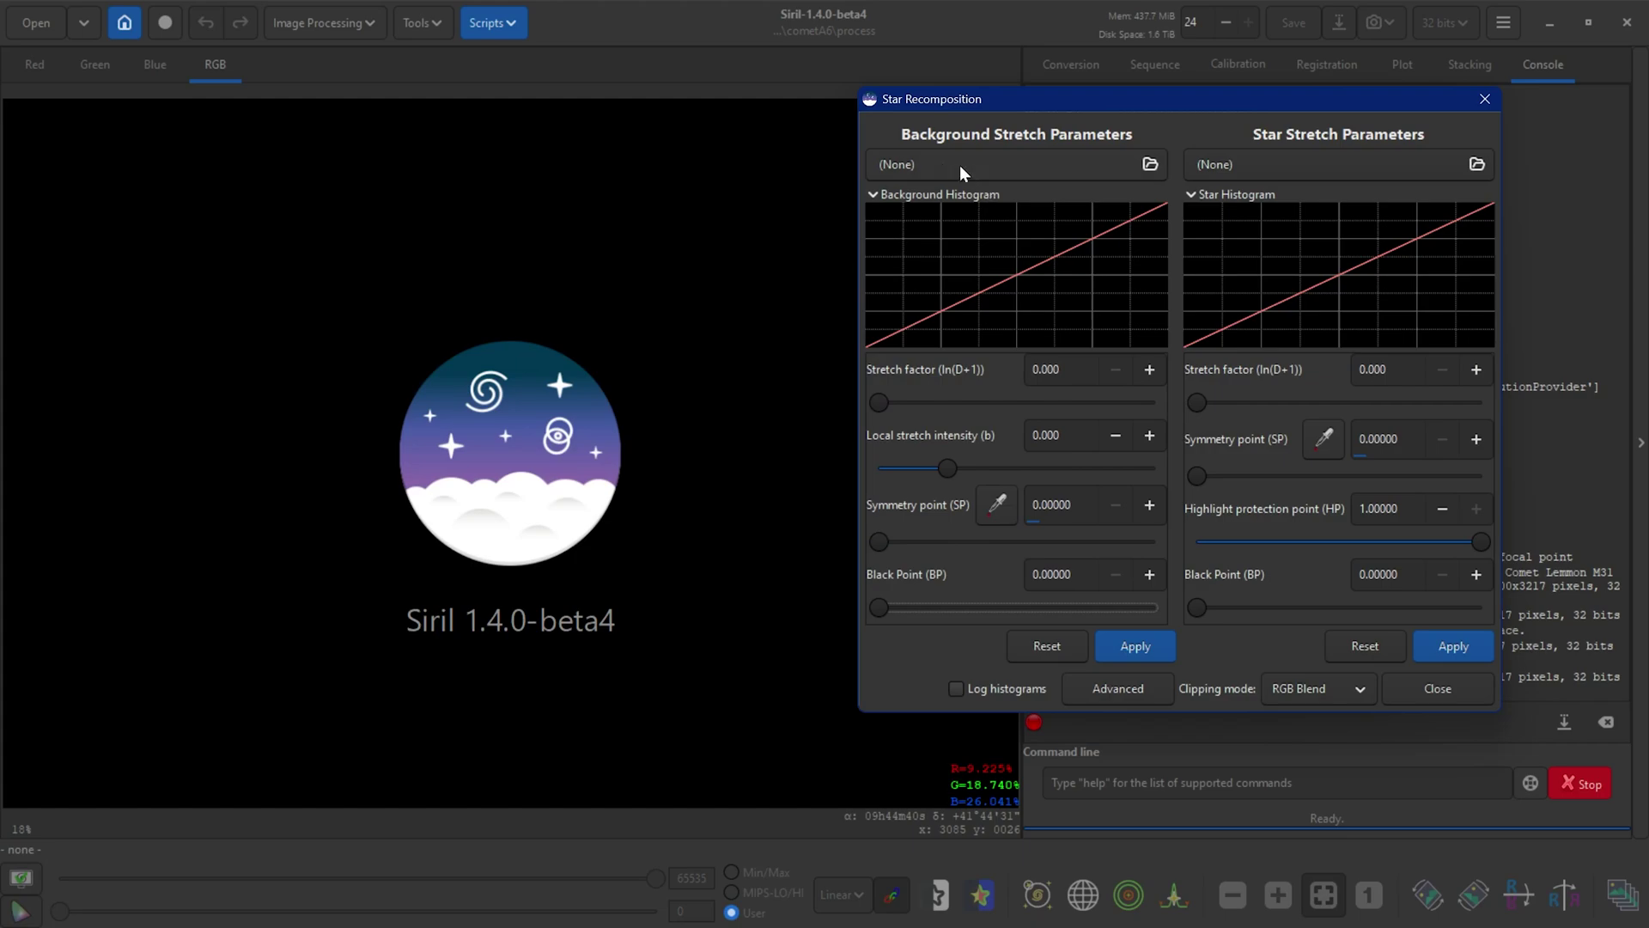
Load Comet_Stretched.fits as the background and Star_Stretched.fits as the stars.
left_click(984, 165)
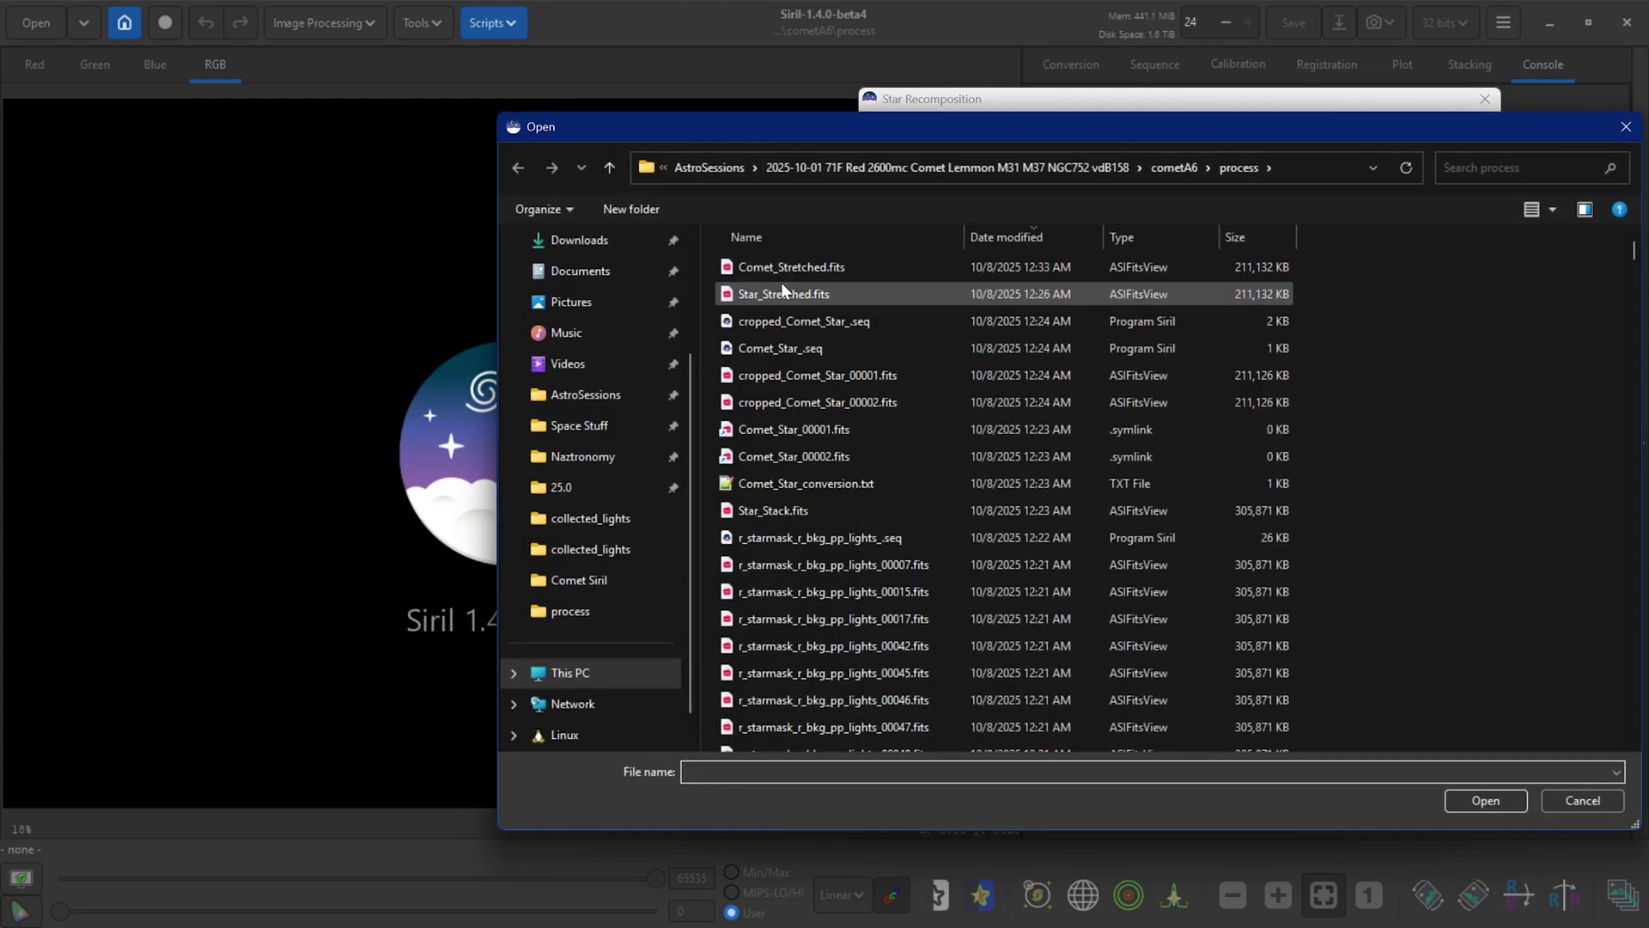
left_click(790, 272)
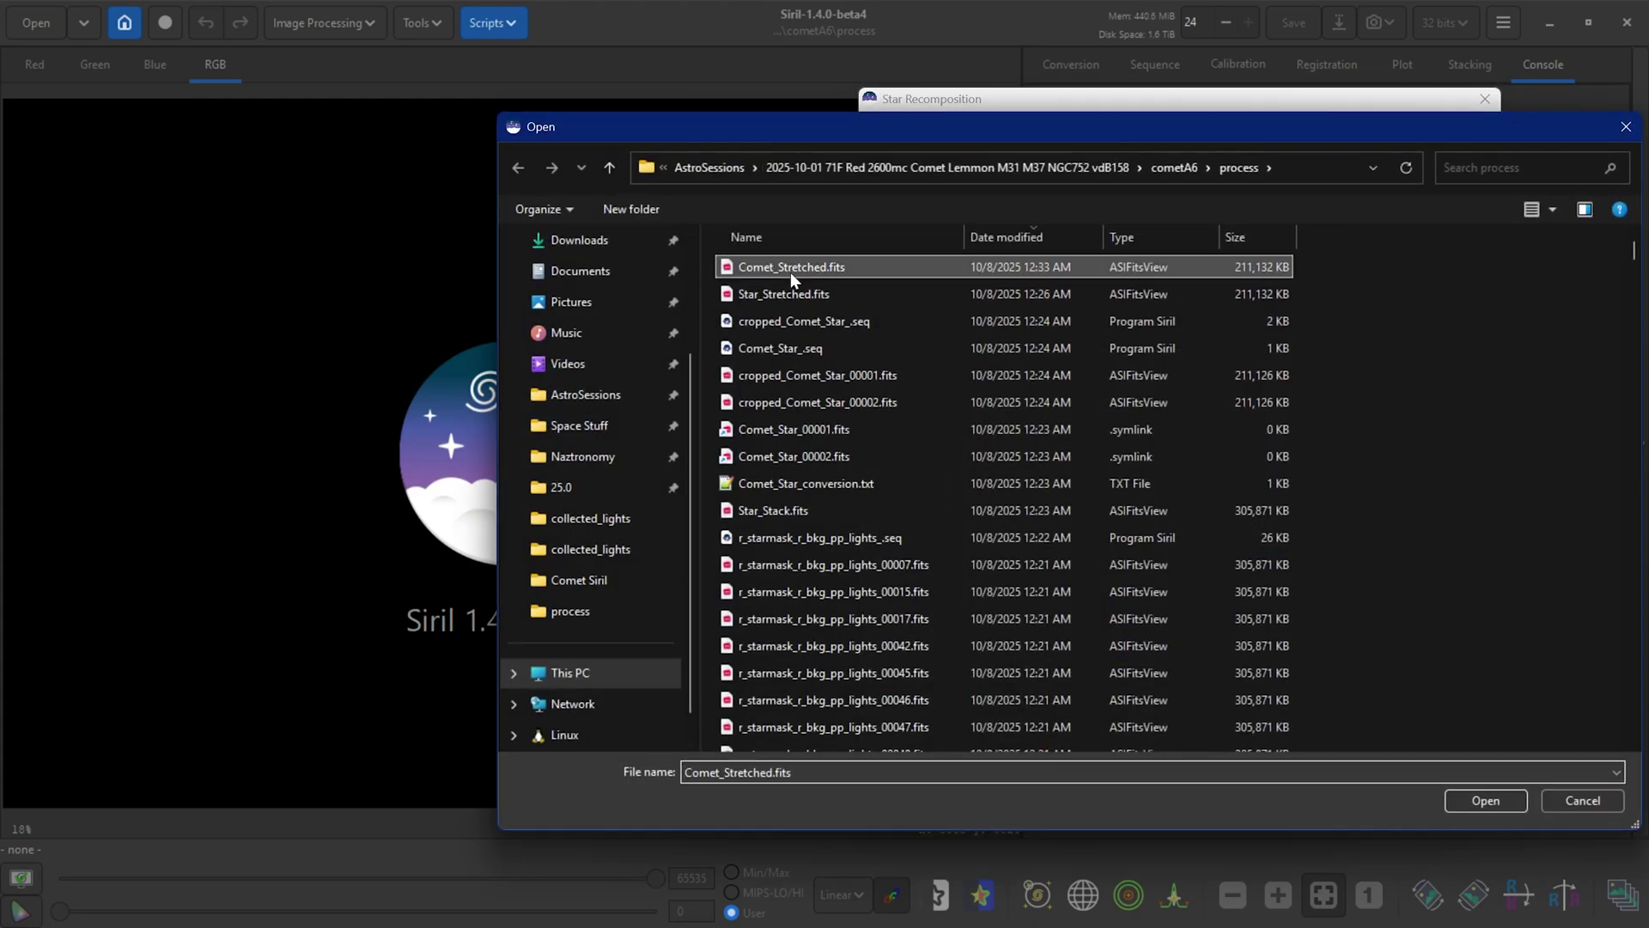
left_click(1498, 799)
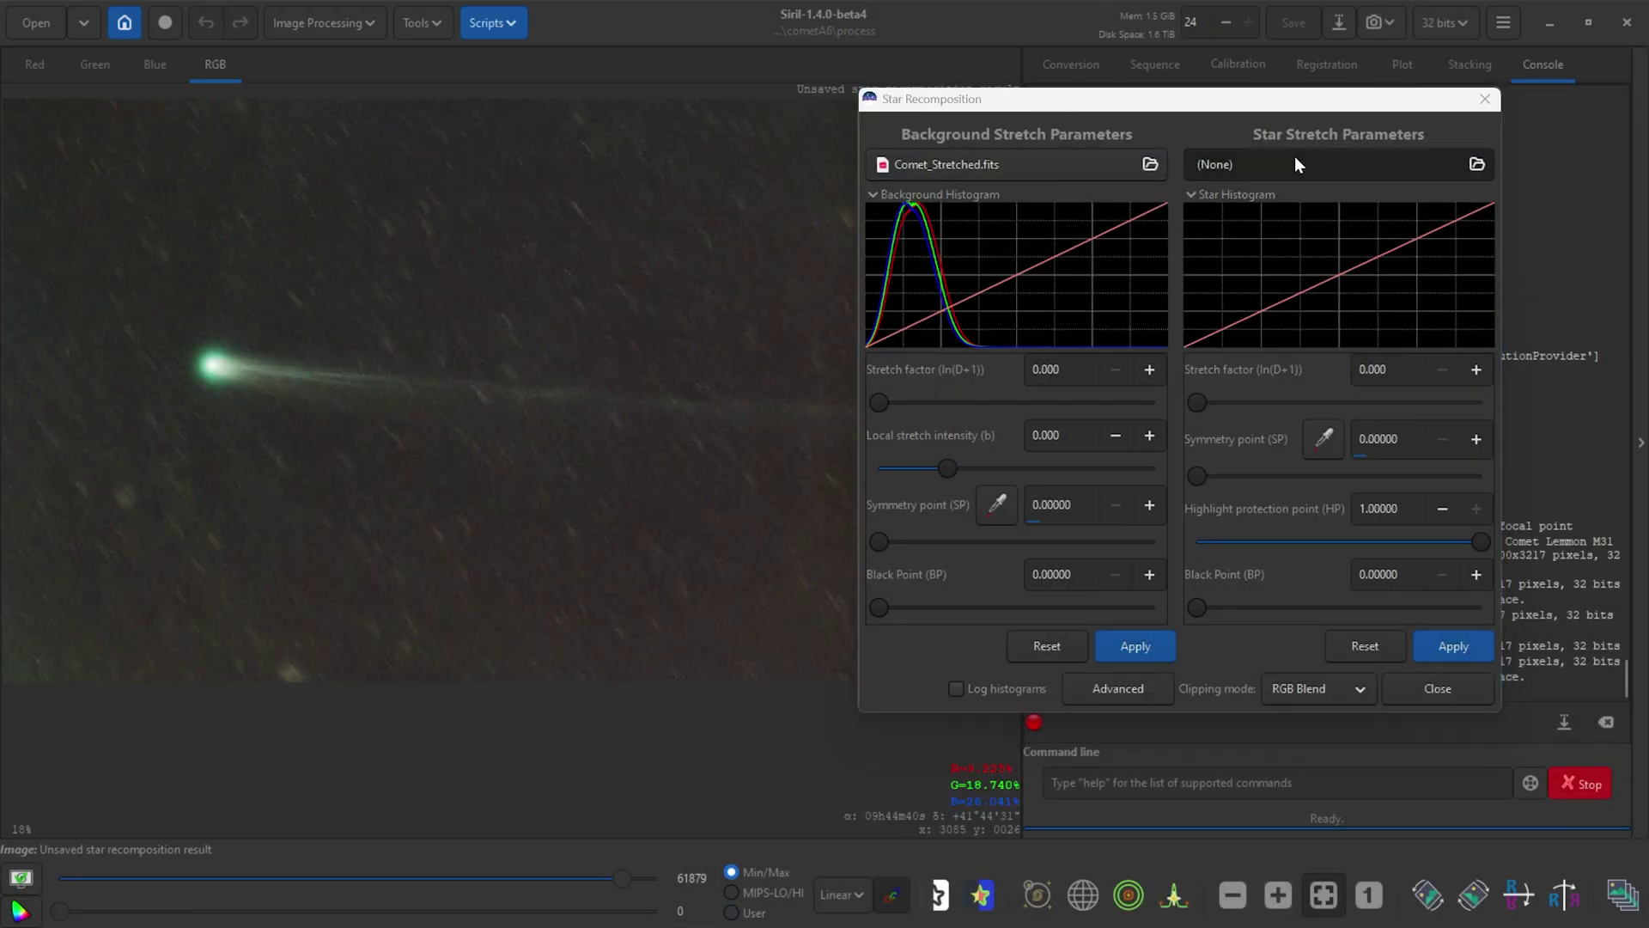
left_click(1296, 157)
left_click(830, 293)
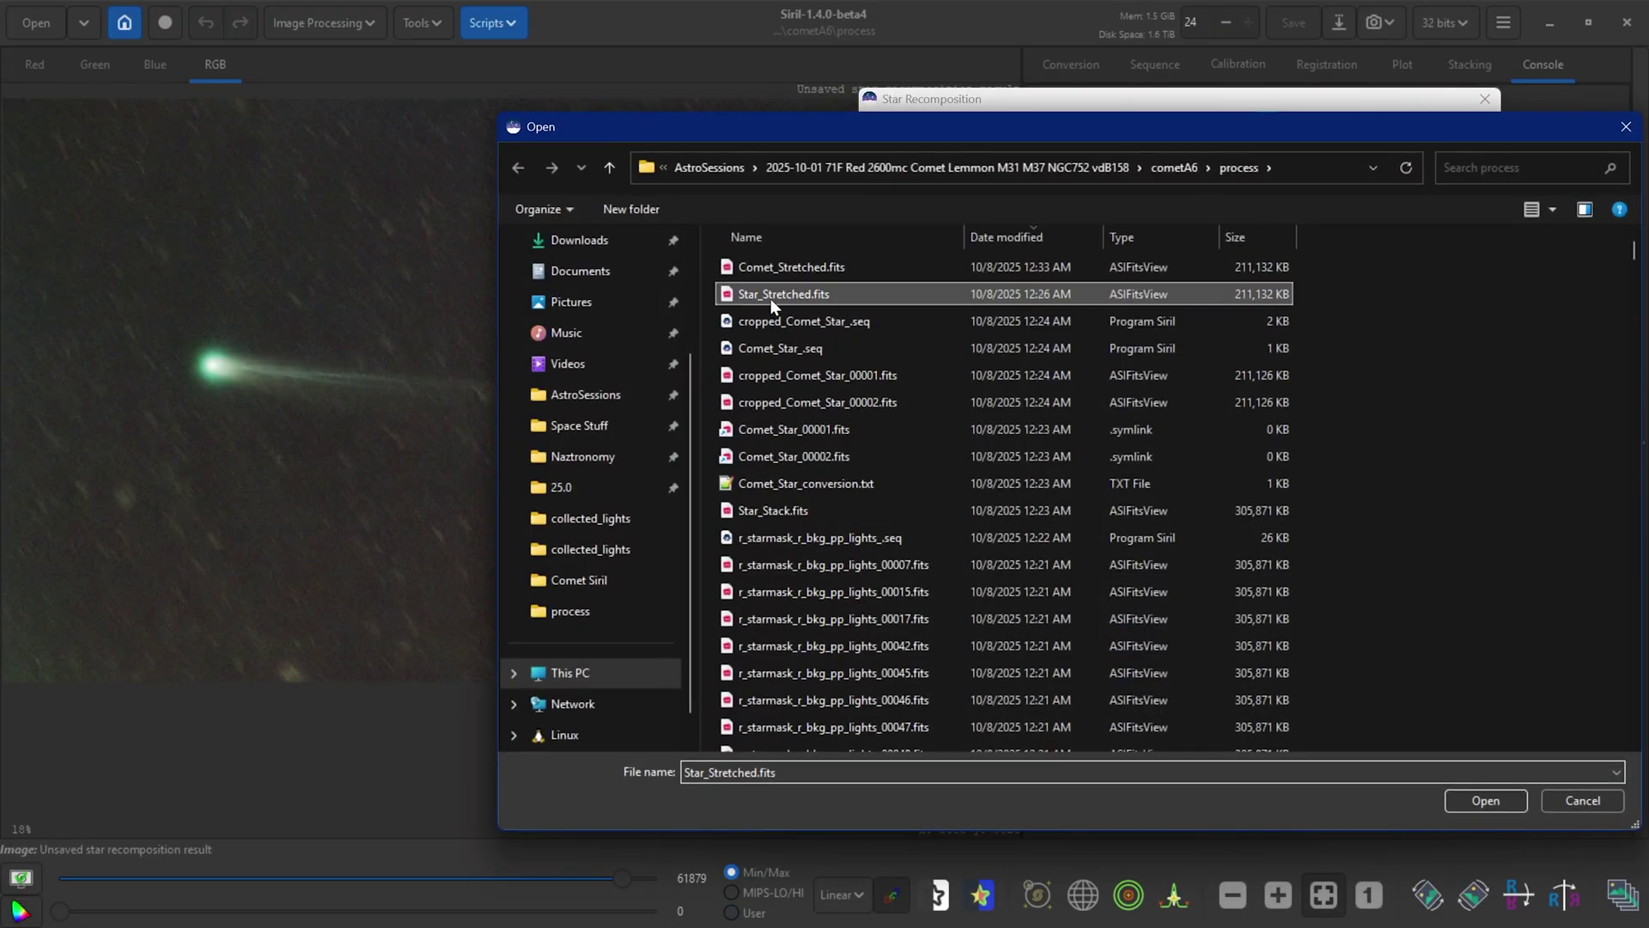
left_click(1458, 800)
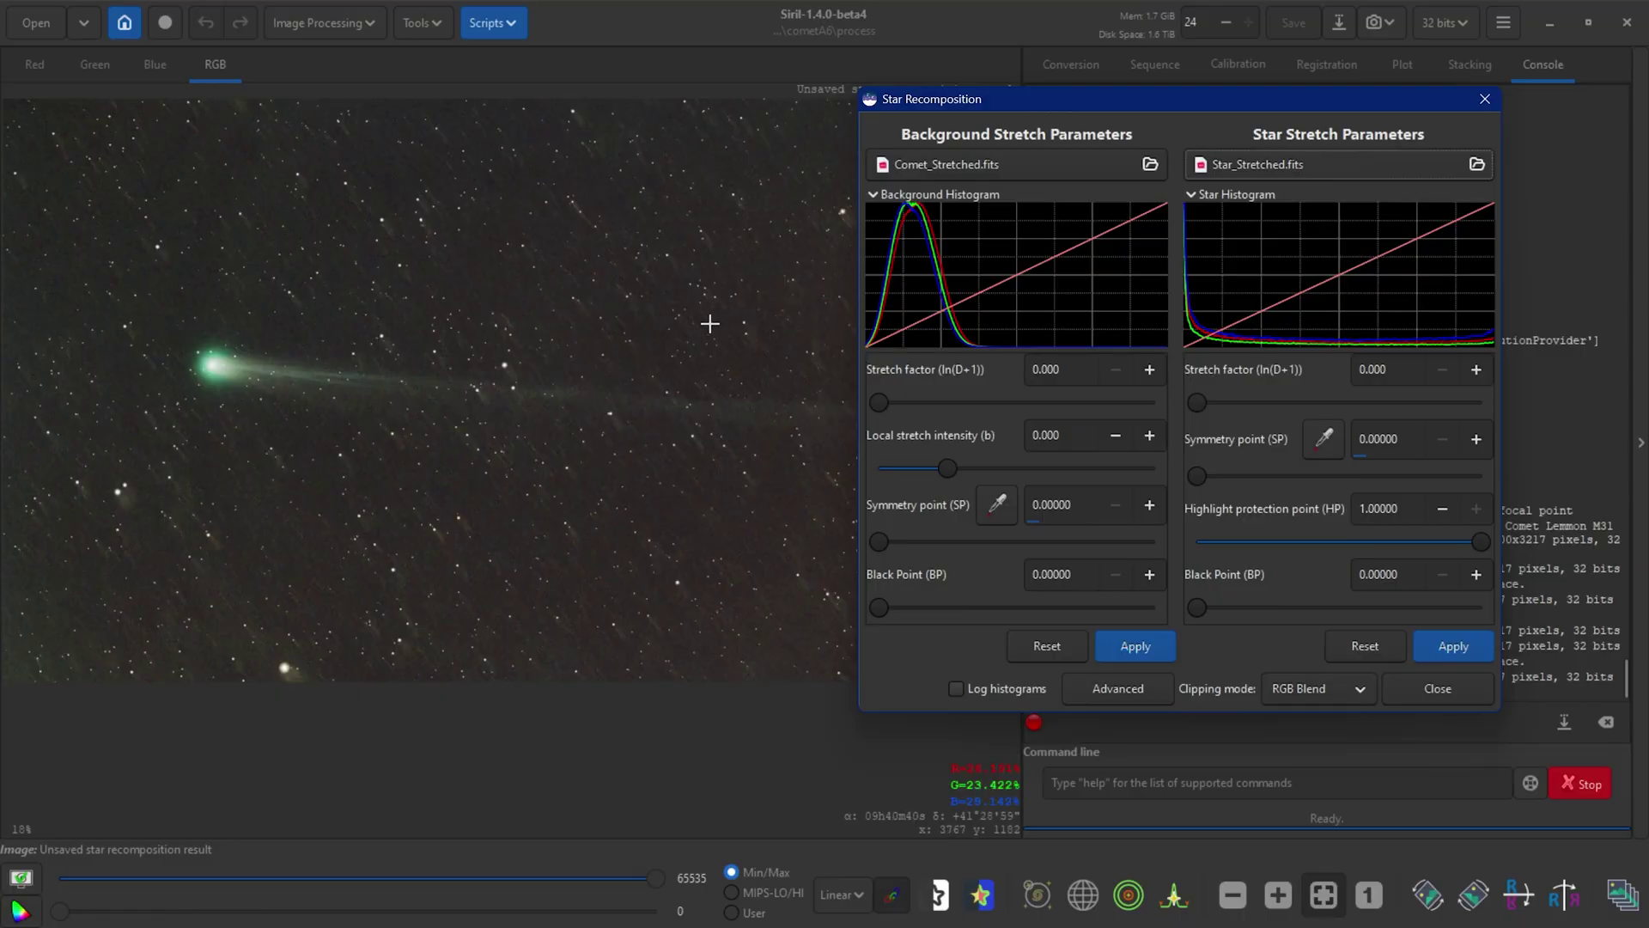
left_click_drag(1011, 99, 1181, 99)
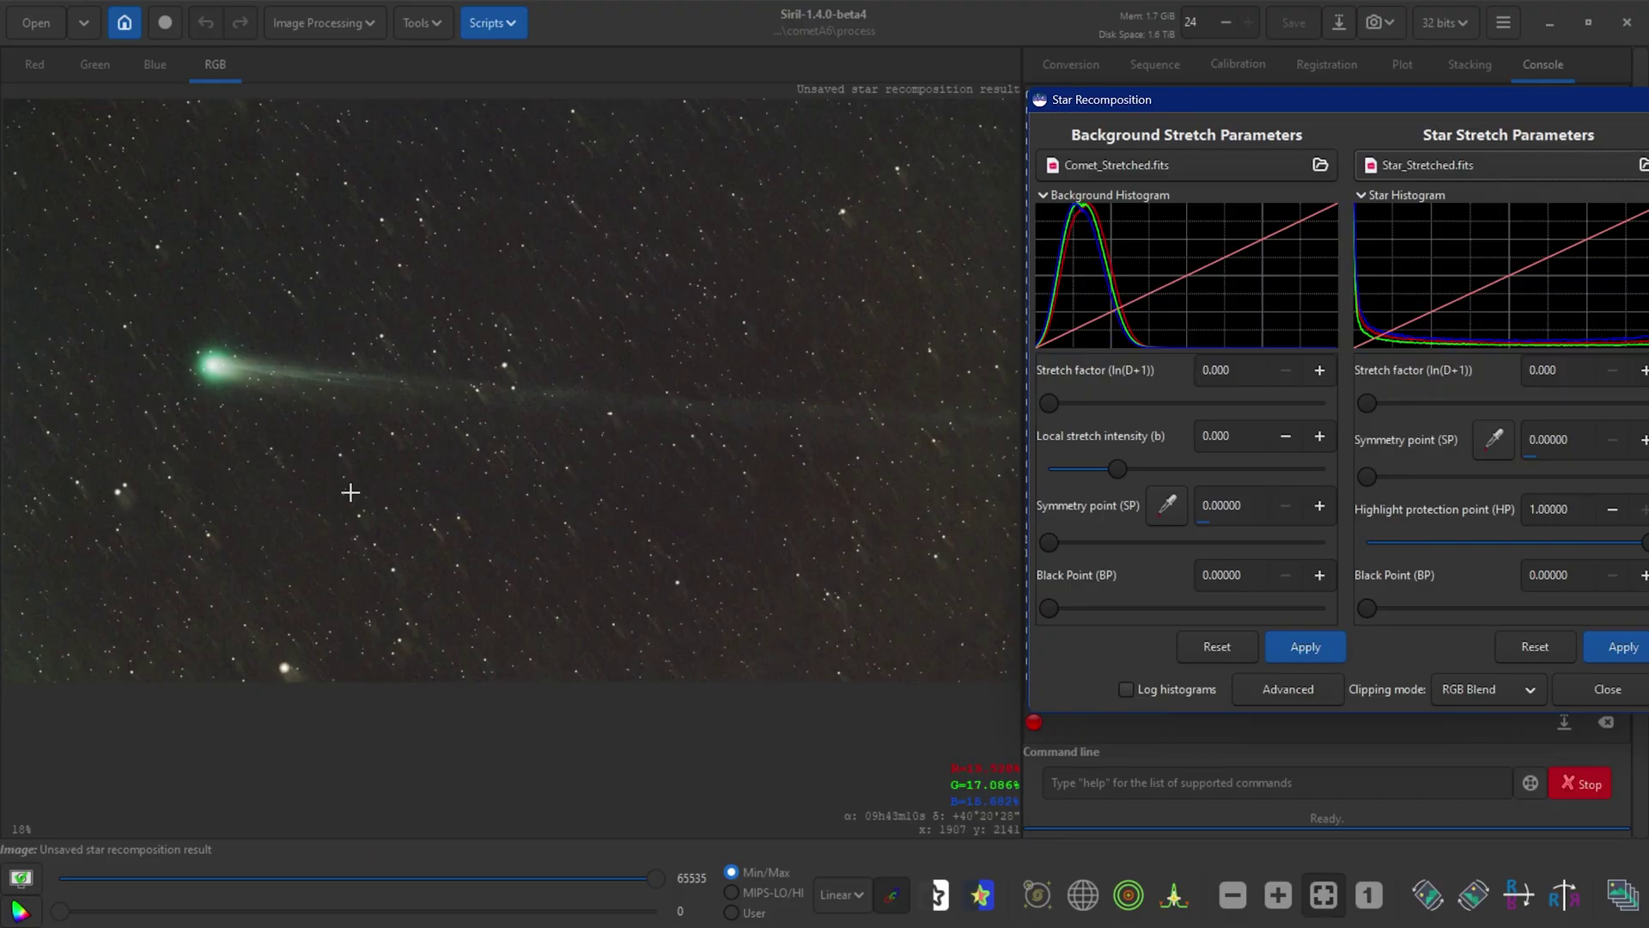
scroll(351, 492, "up", 3)
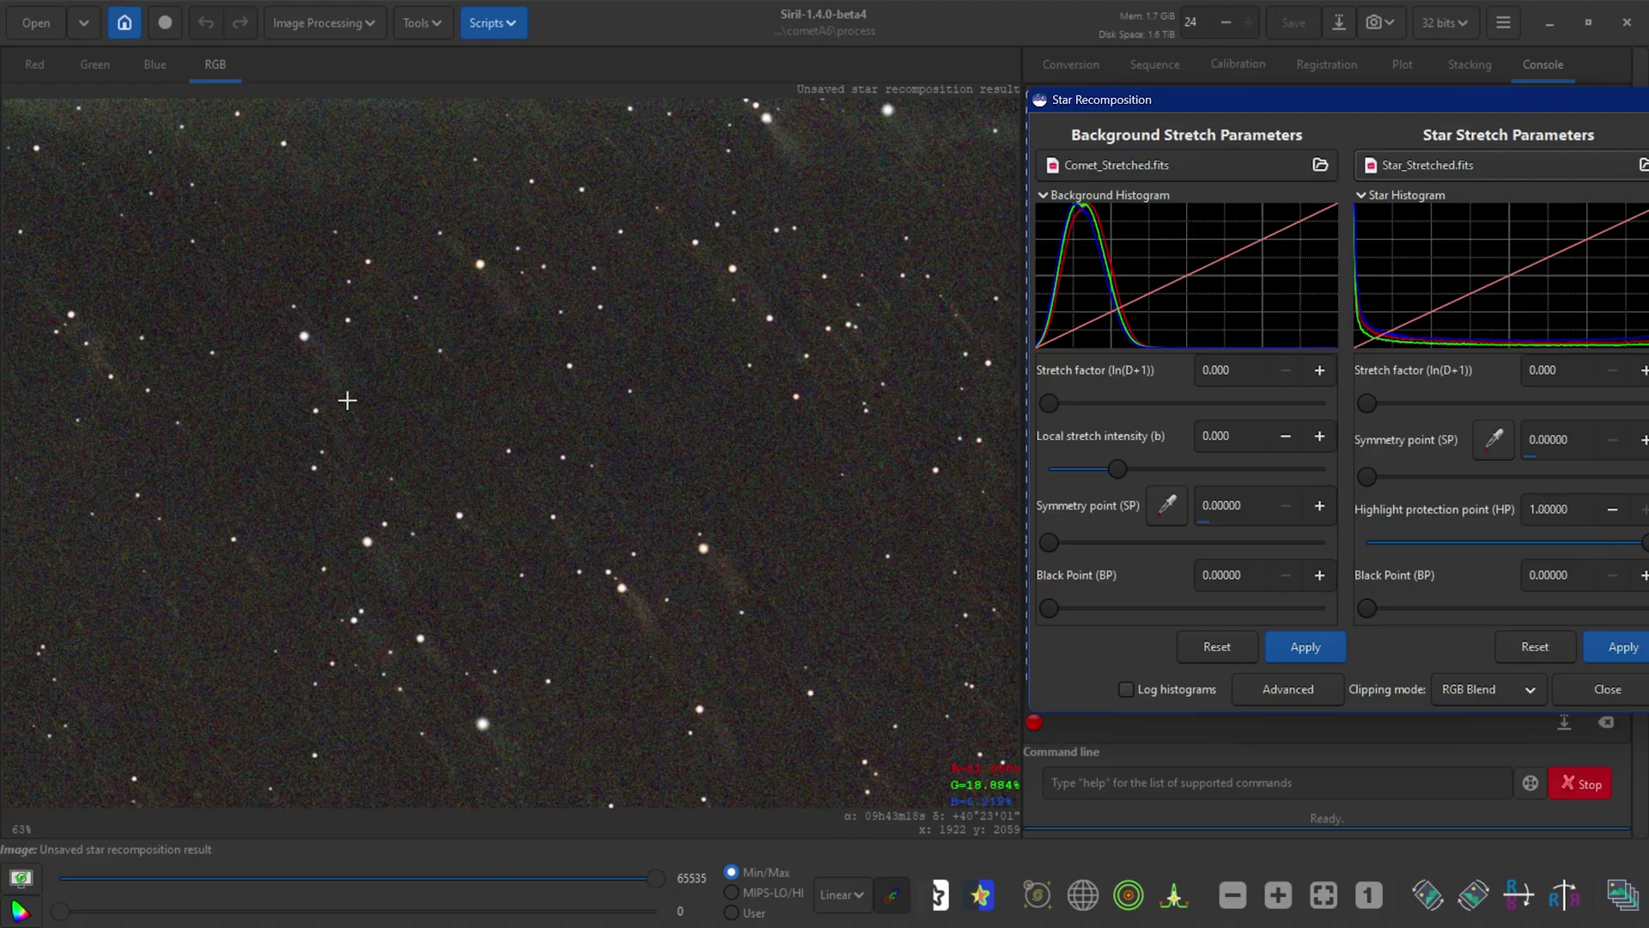
scroll(347, 401, "up", 1)
left_click_drag(397, 503, 694, 669)
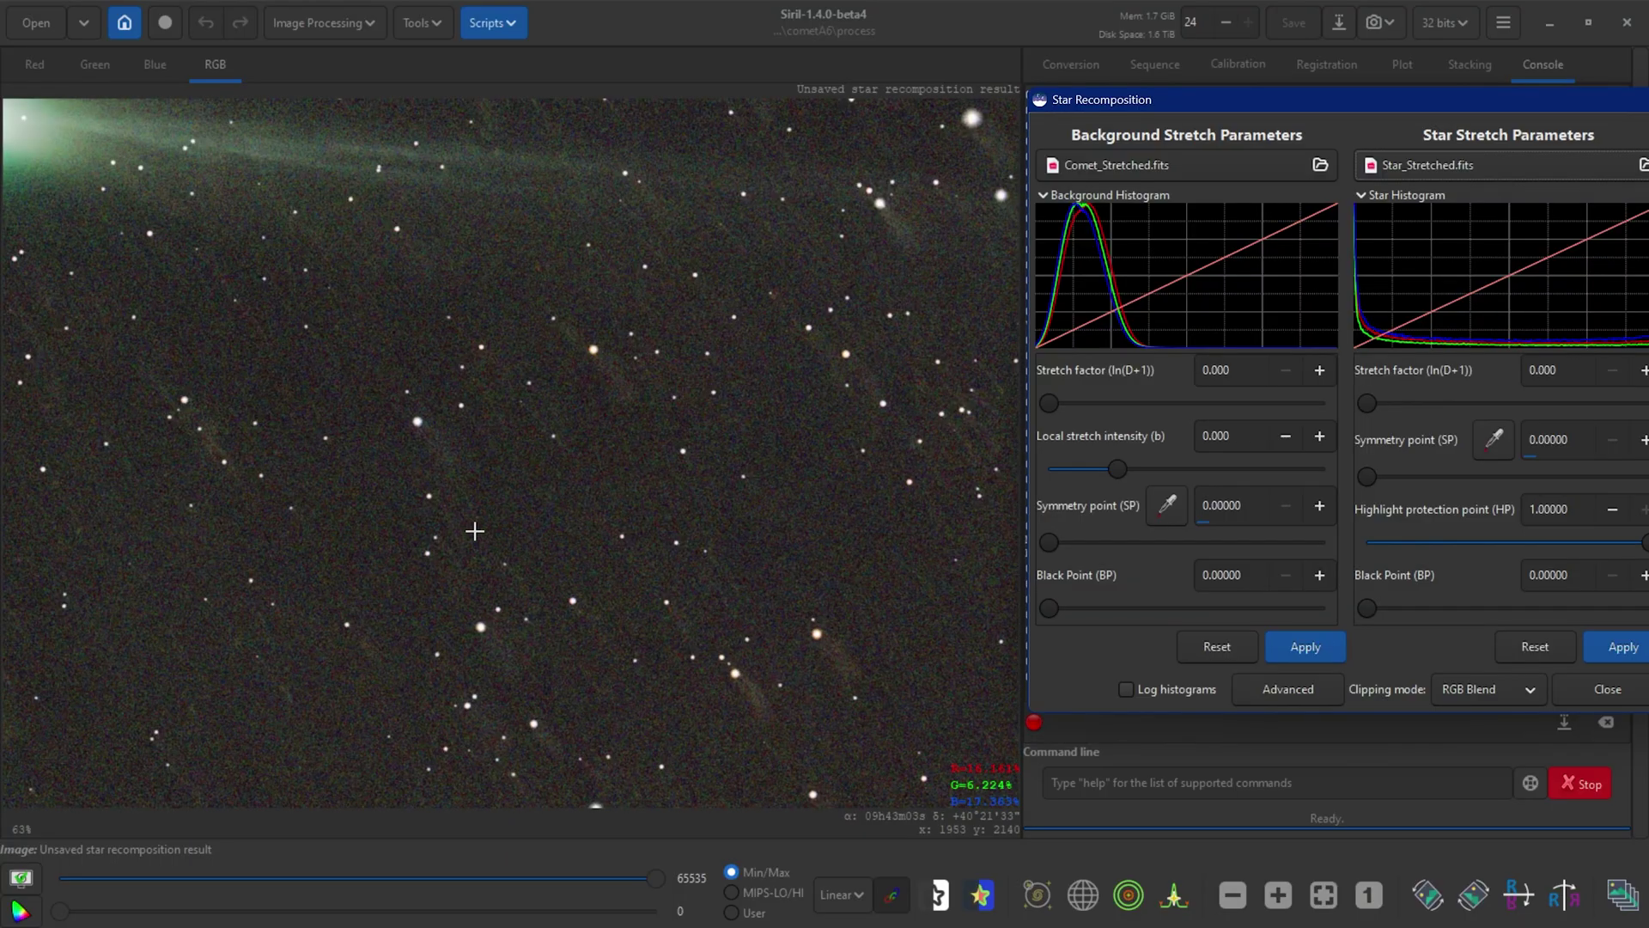
scroll(474, 531, "down", 3)
scroll(166, 538, "down", 1)
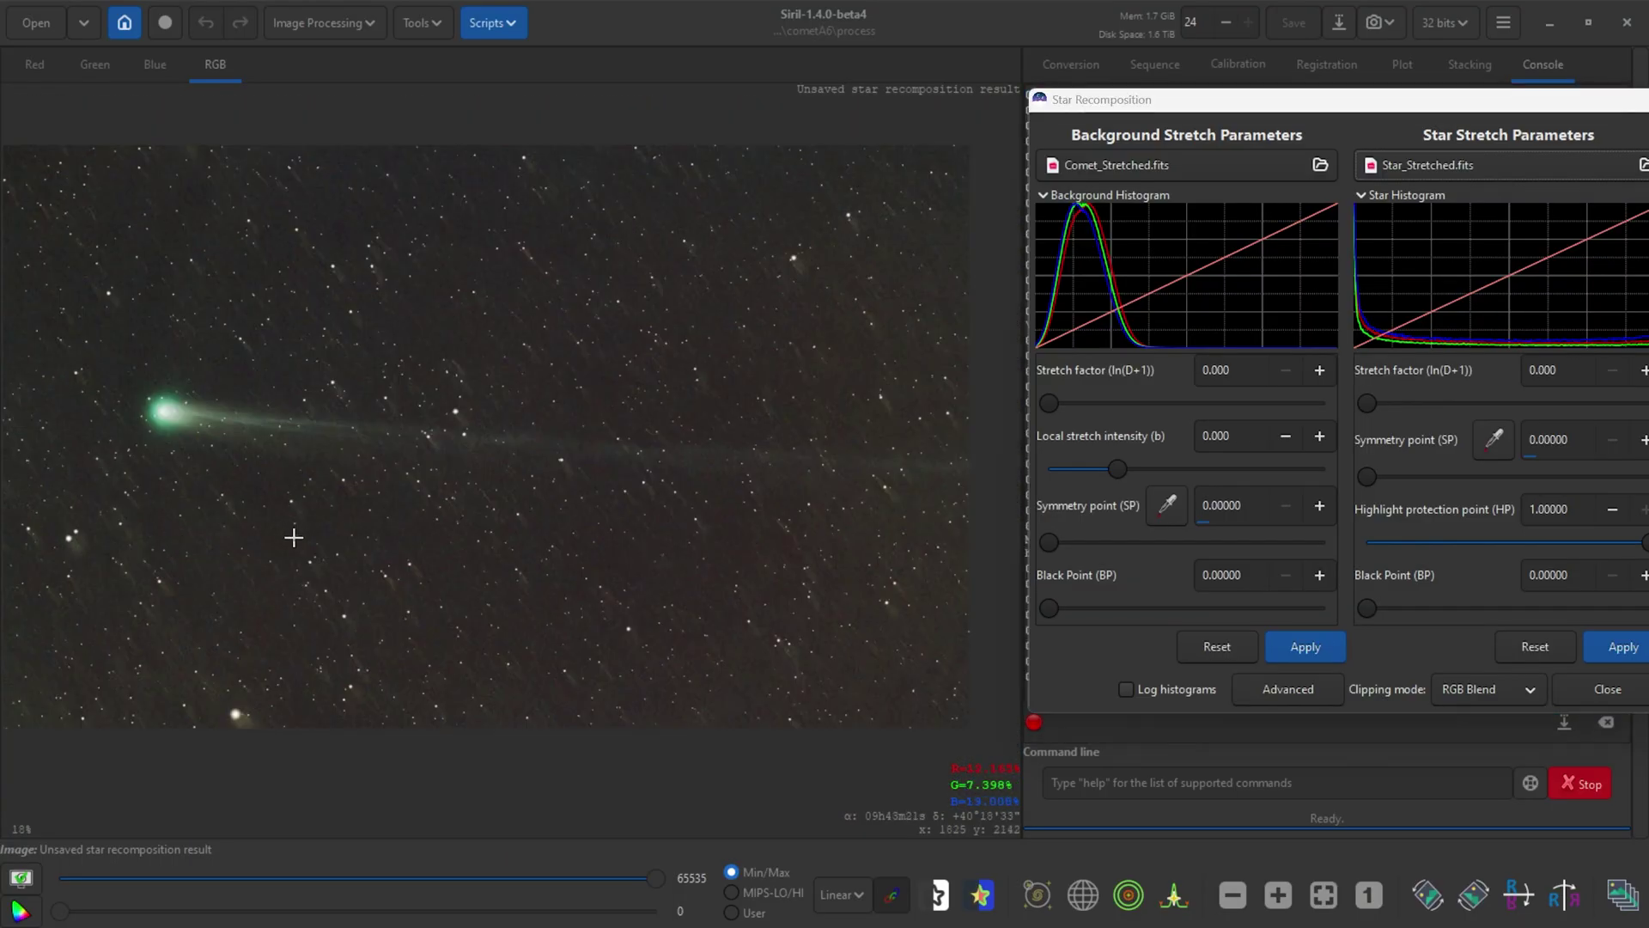
left_click_drag(295, 538, 352, 579)
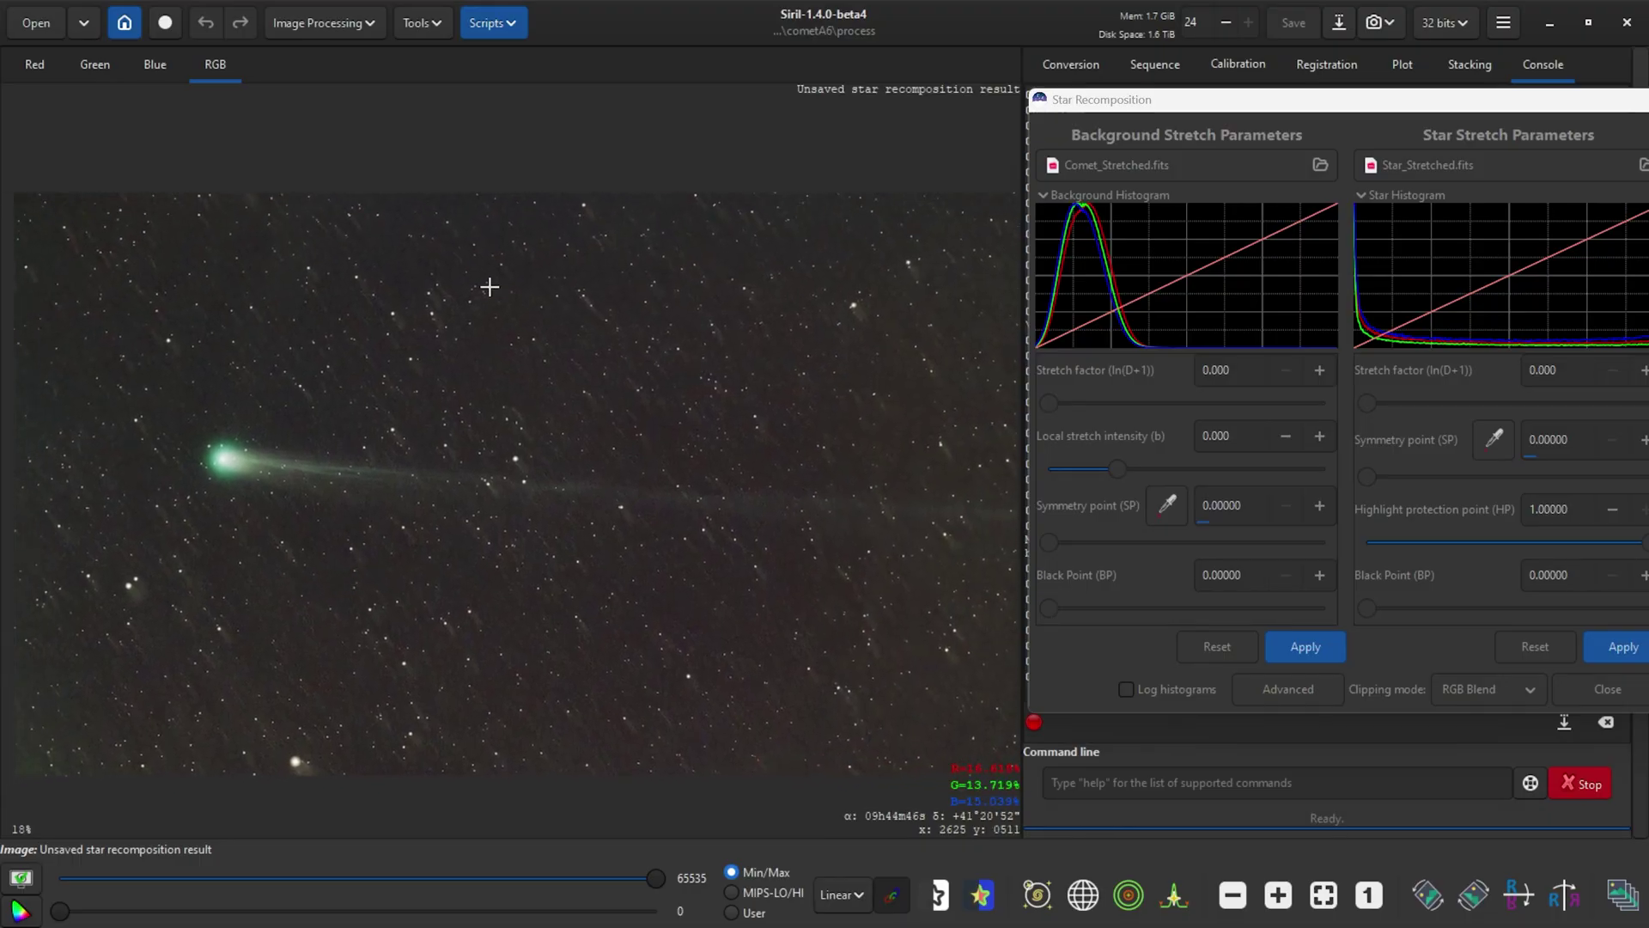
scroll(364, 545, "down", 1)
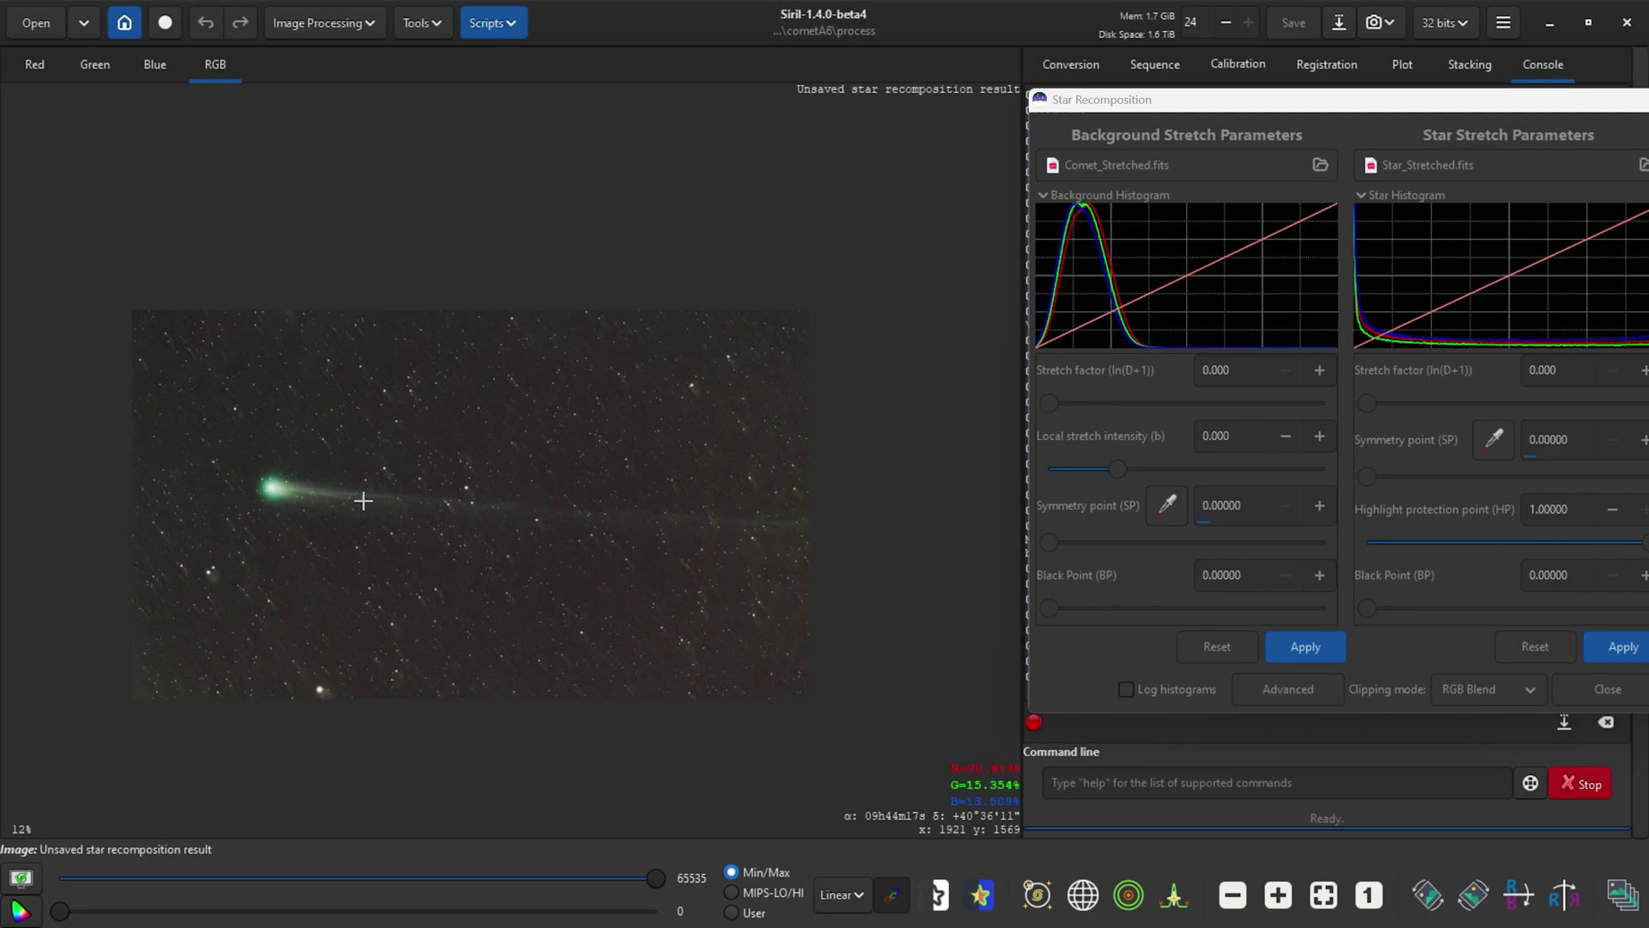
scroll(362, 501, "up", 1)
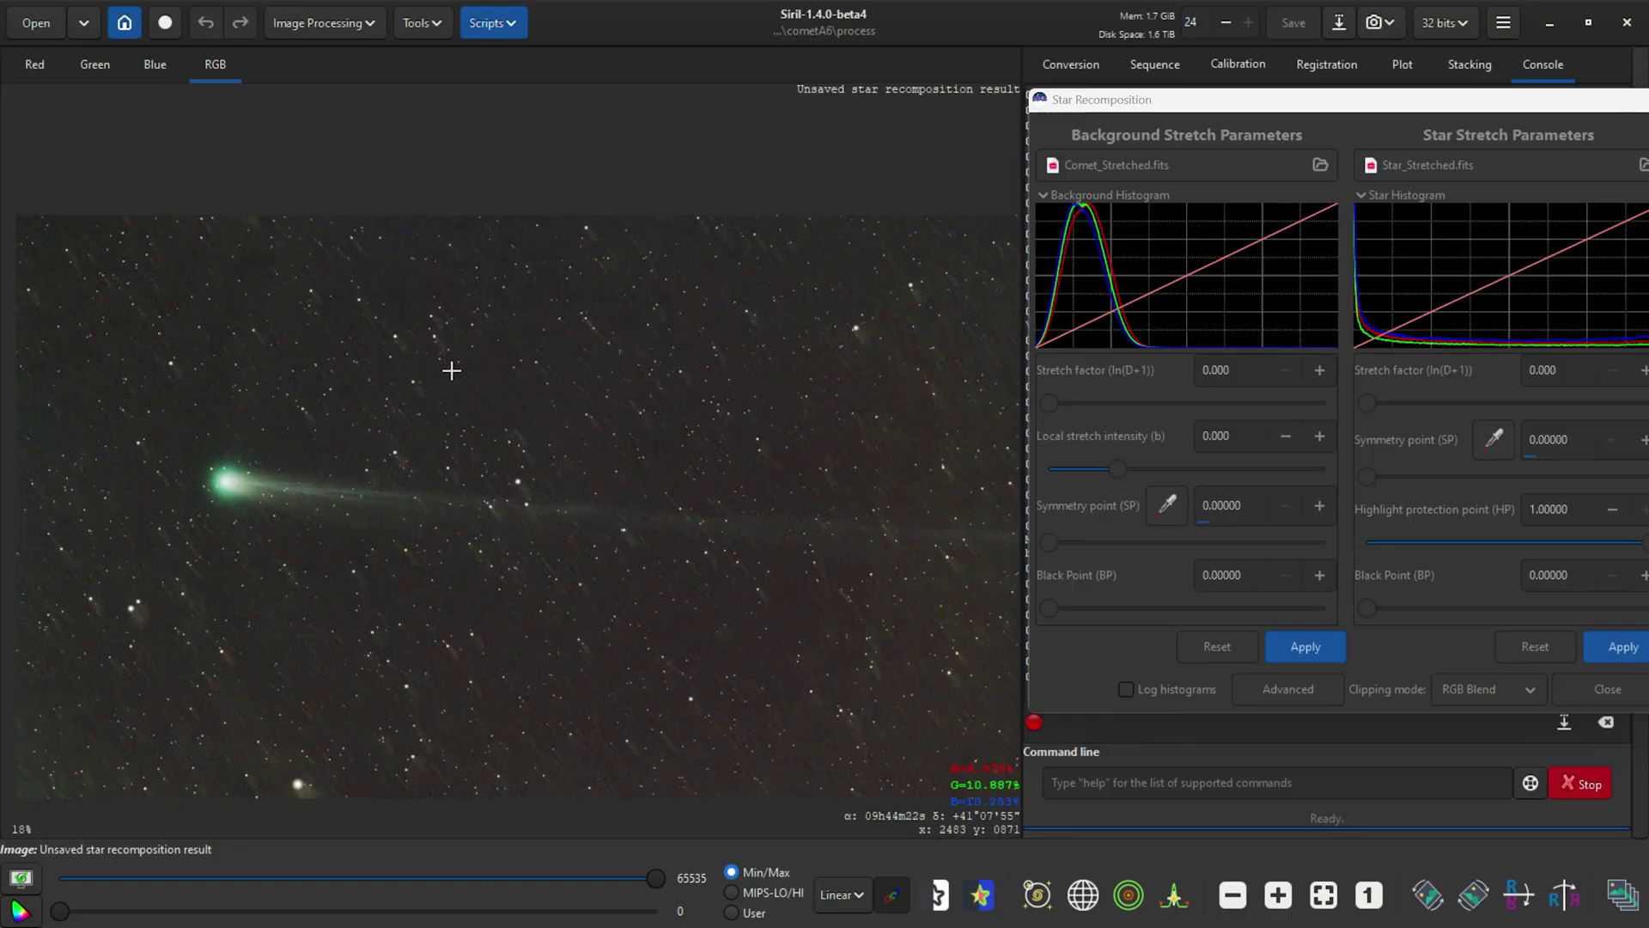
left_click(1134, 570)
Raise the background black point to about 0.09 to darken the sky and apply it.
left_click_drag(1047, 610, 1085, 615)
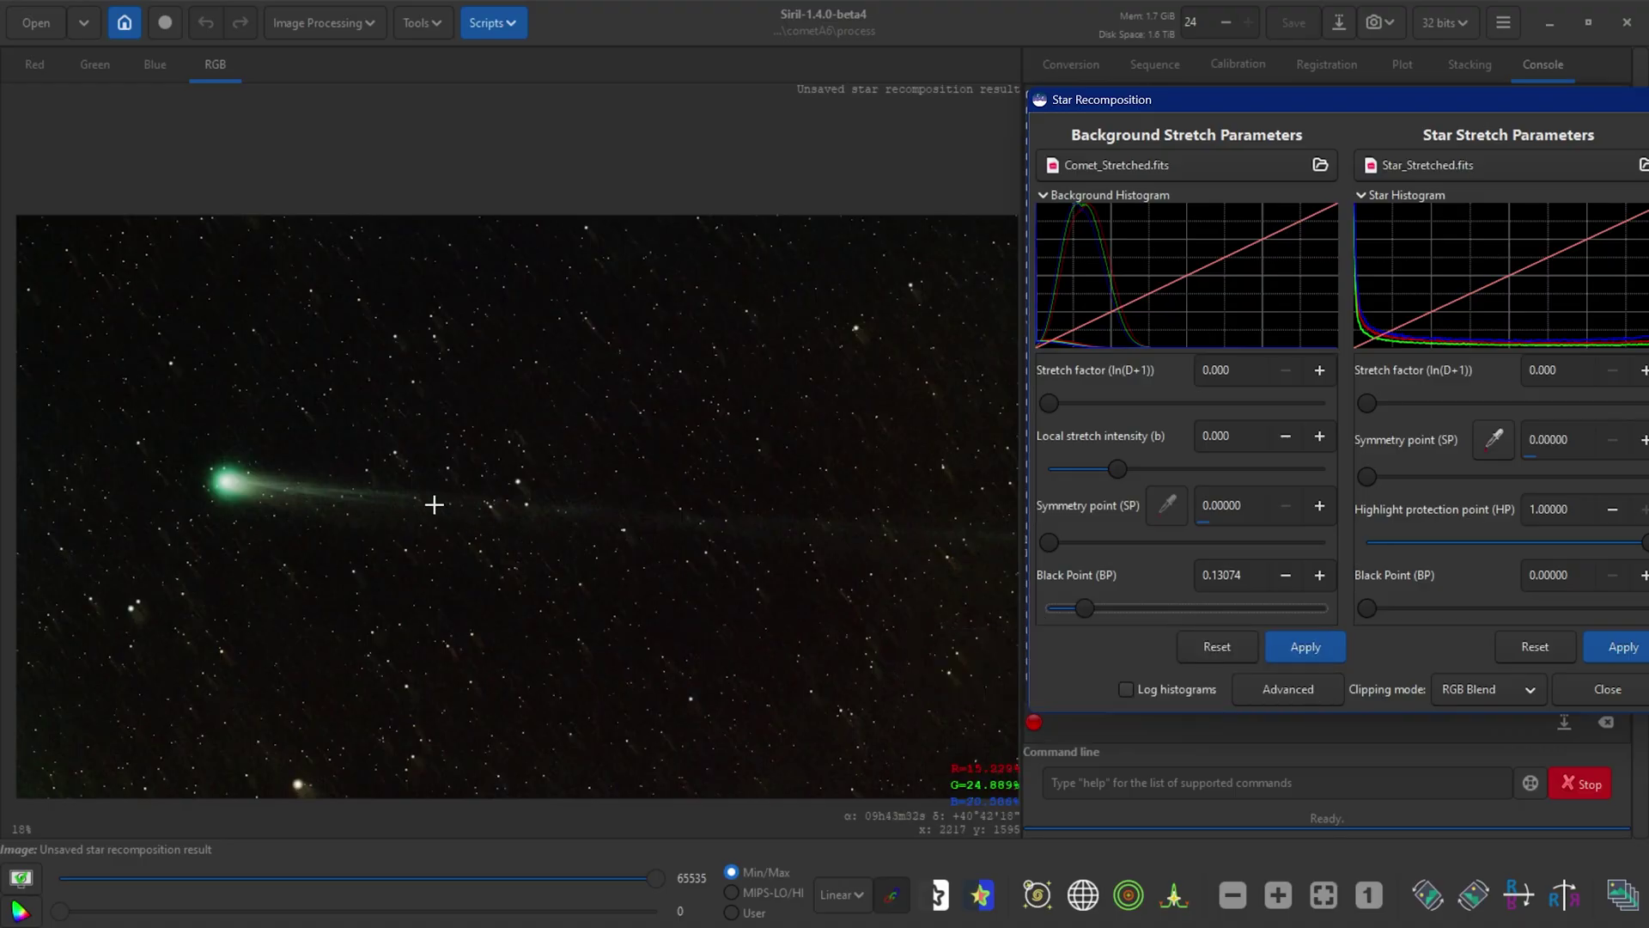
scroll(1096, 611, "up", 1)
scroll(1091, 615, "down", 5)
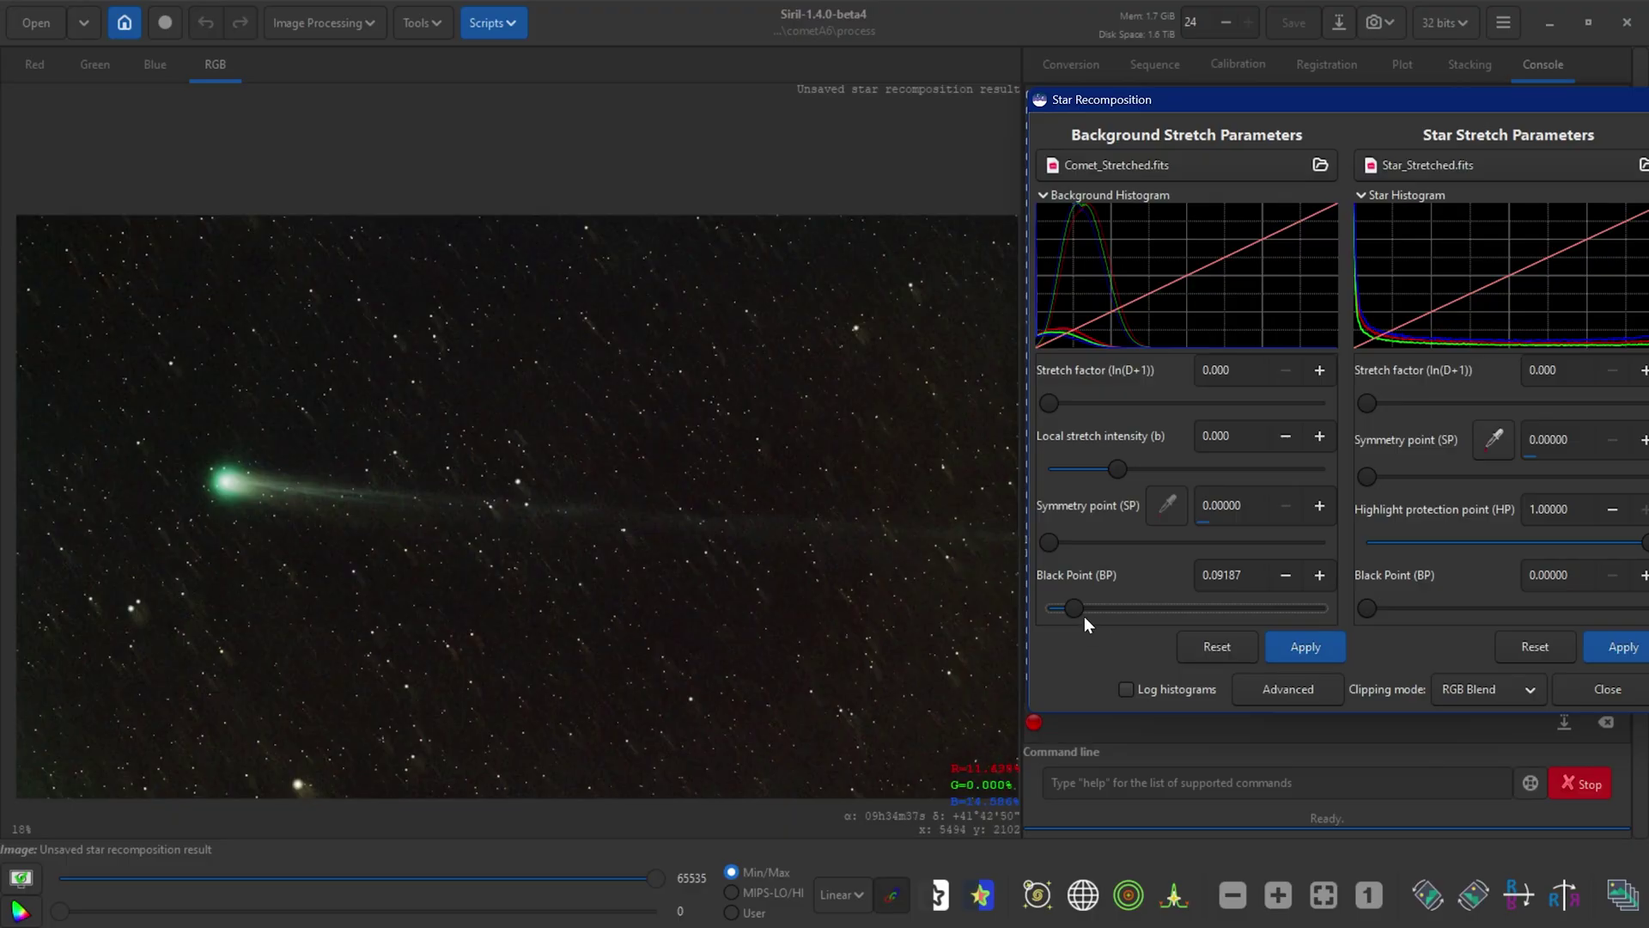
left_click(1333, 648)
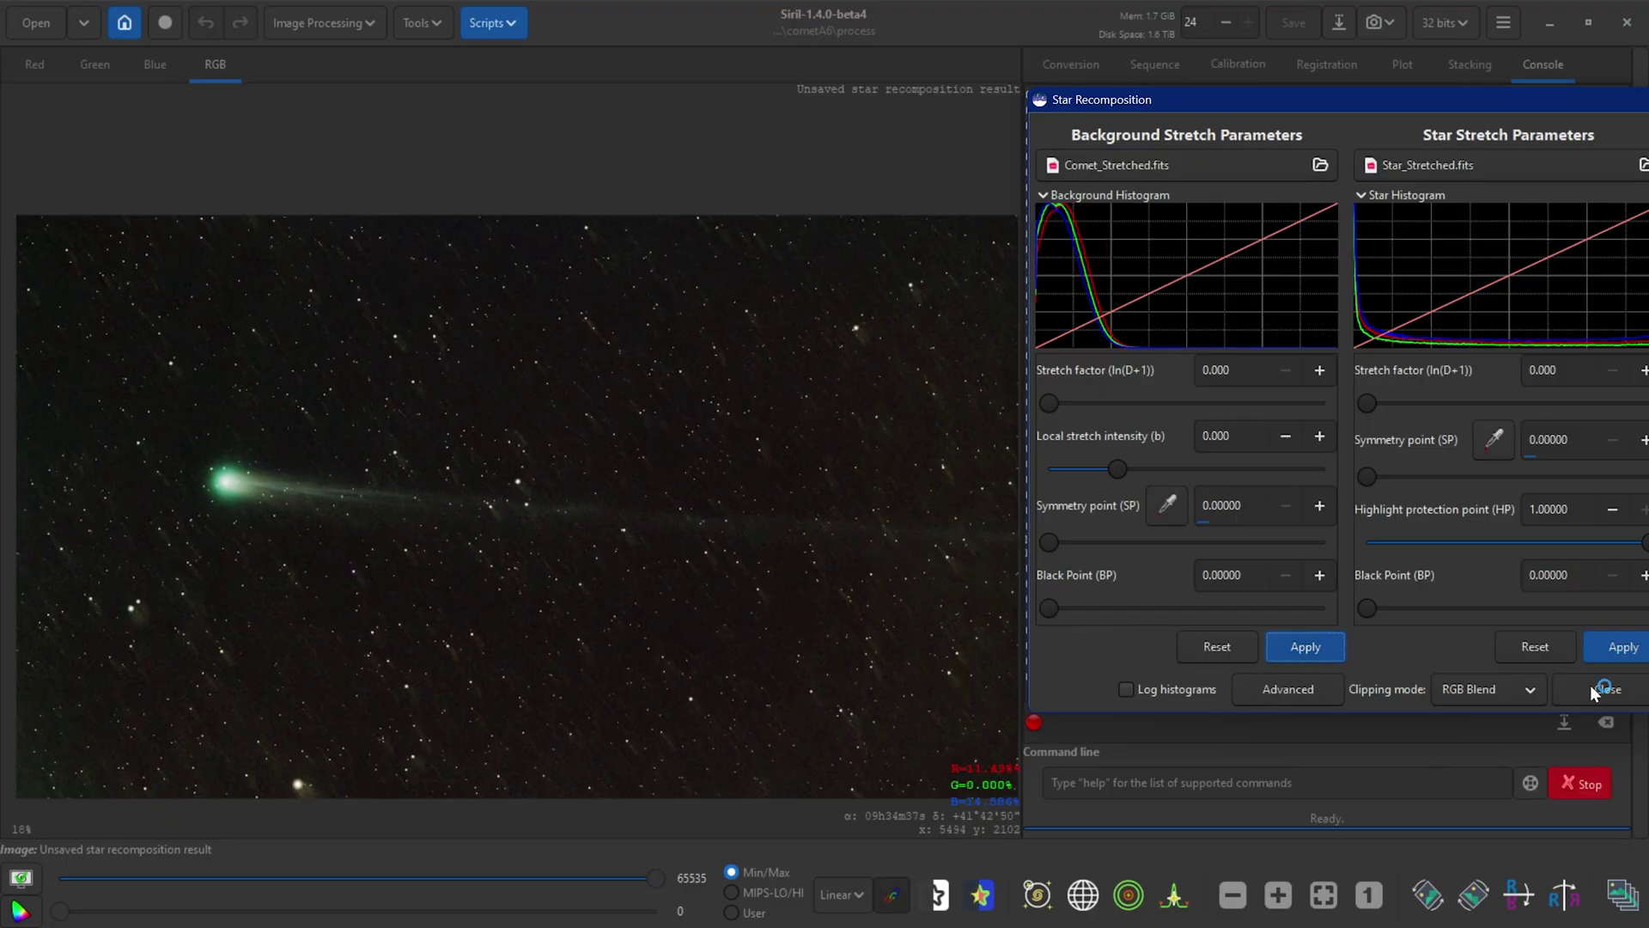
Close Star Recomposition and save the result as Final_Comet_Stack.fits in 32-bit floating point.
left_click(1608, 689)
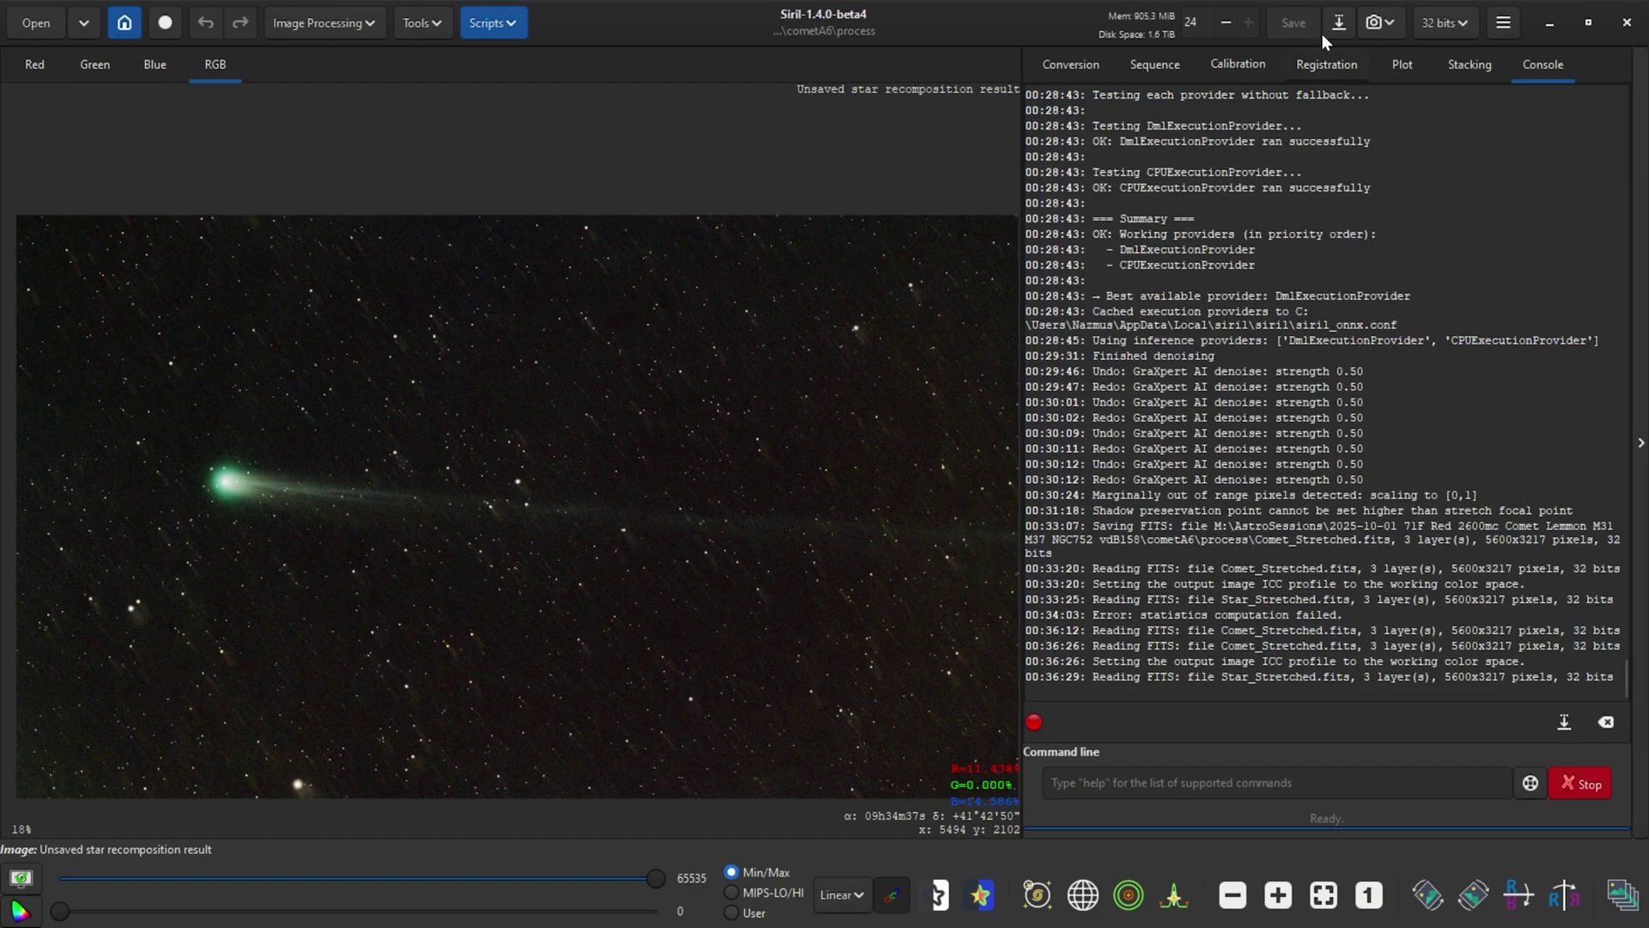
left_click(1334, 27)
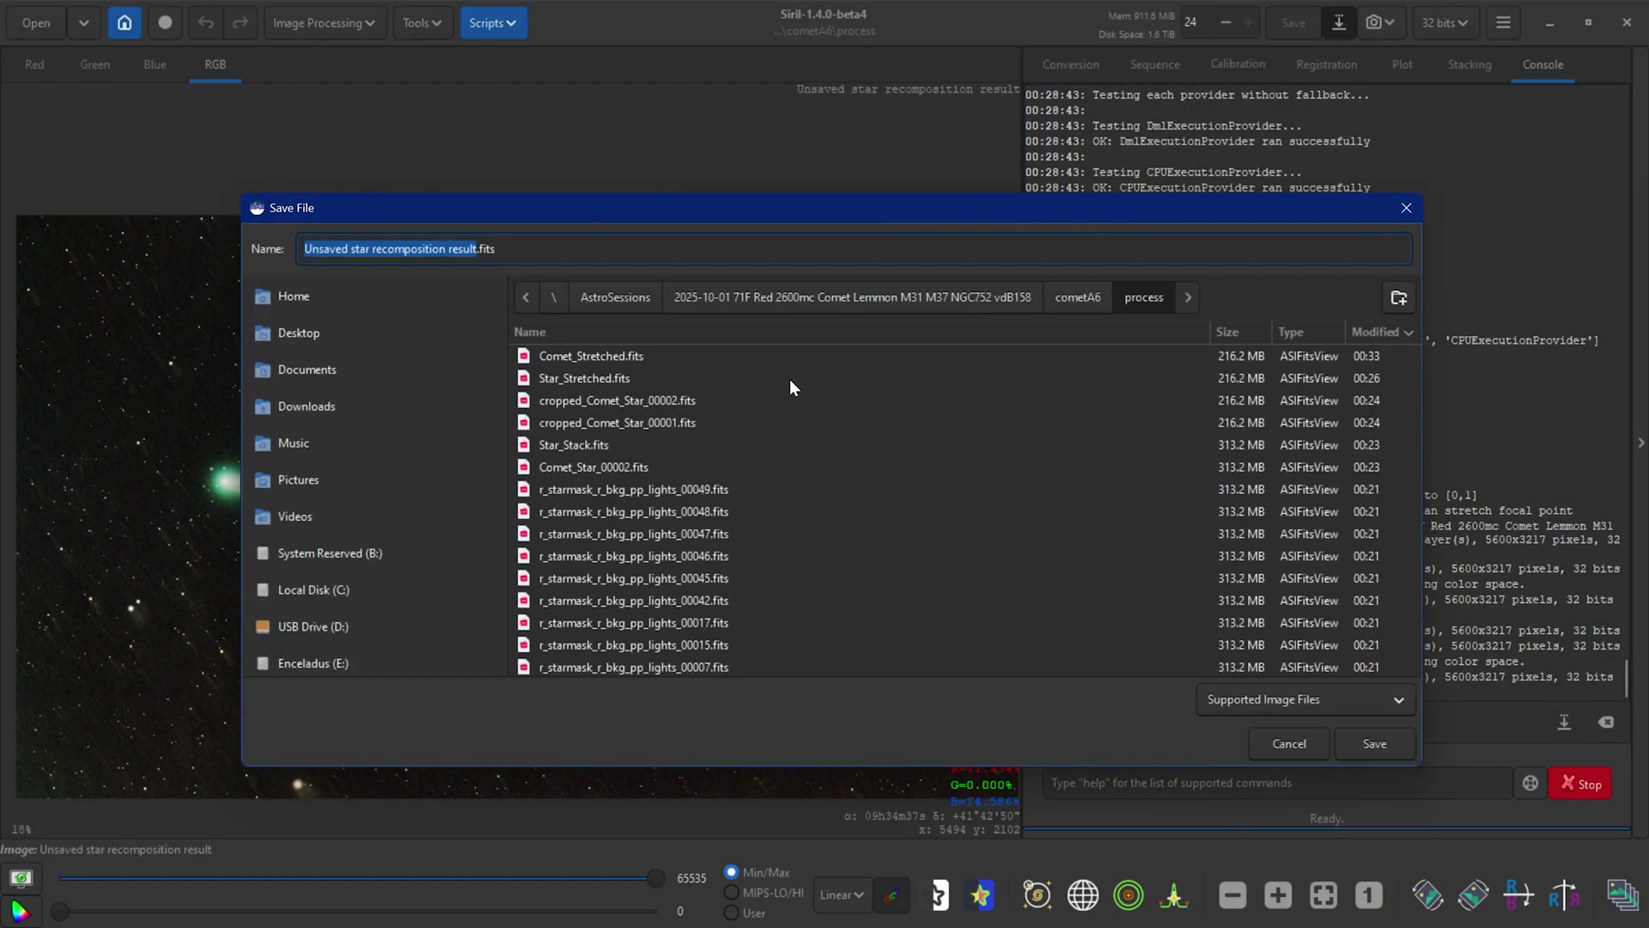
type("F")
type("inal_Comet_Stack")
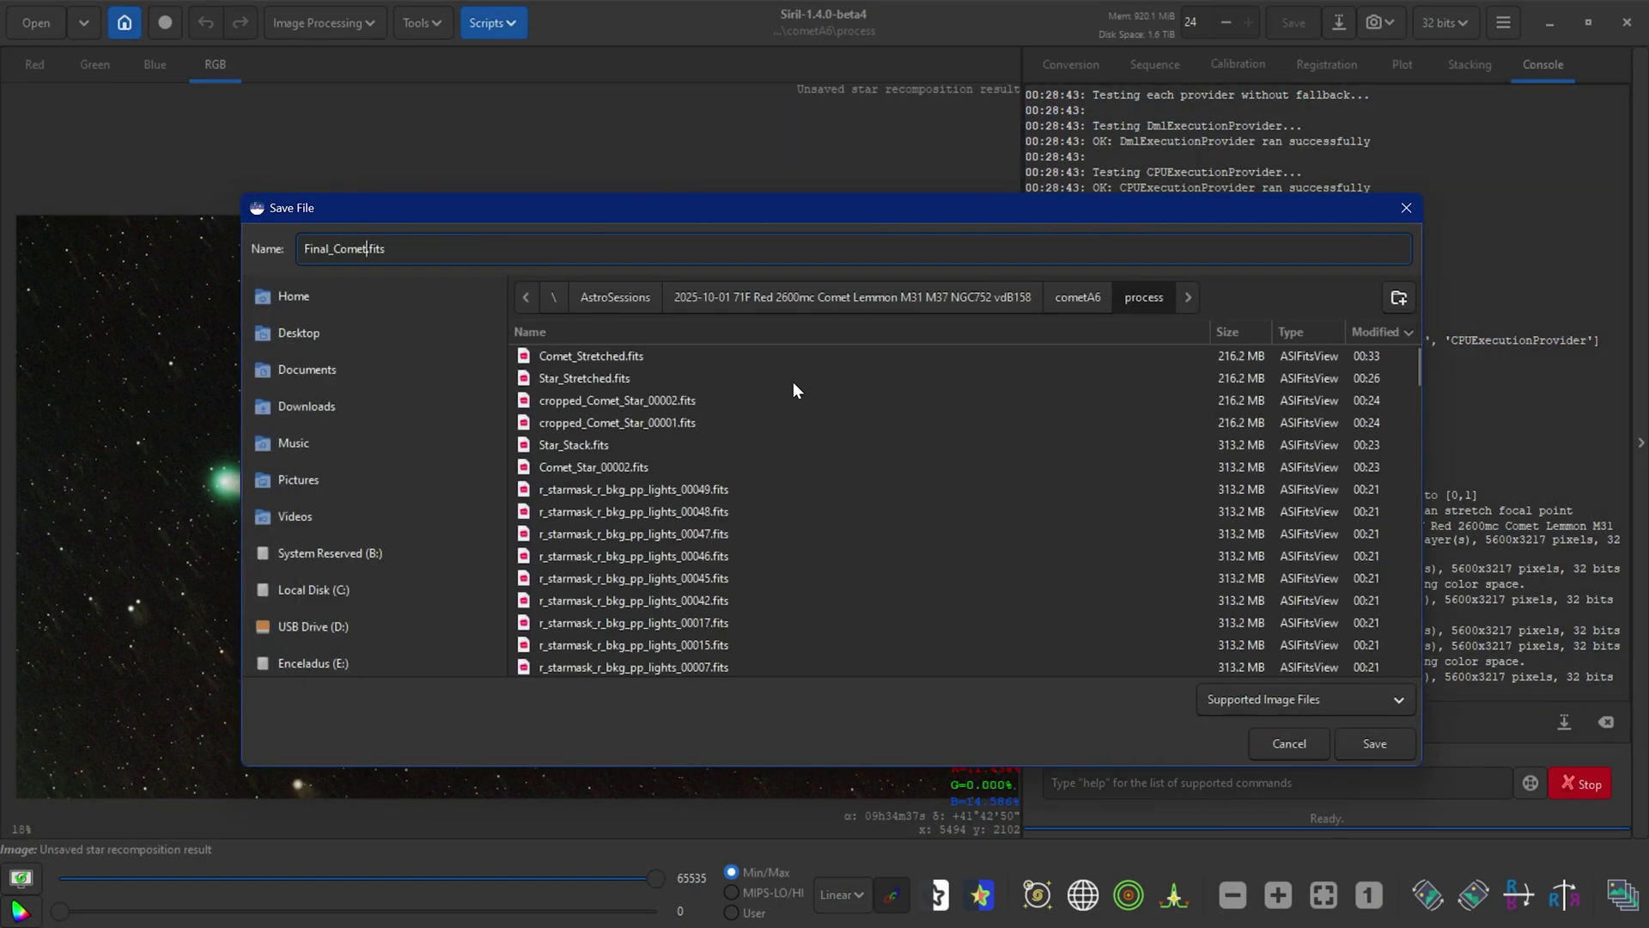
key("Return")
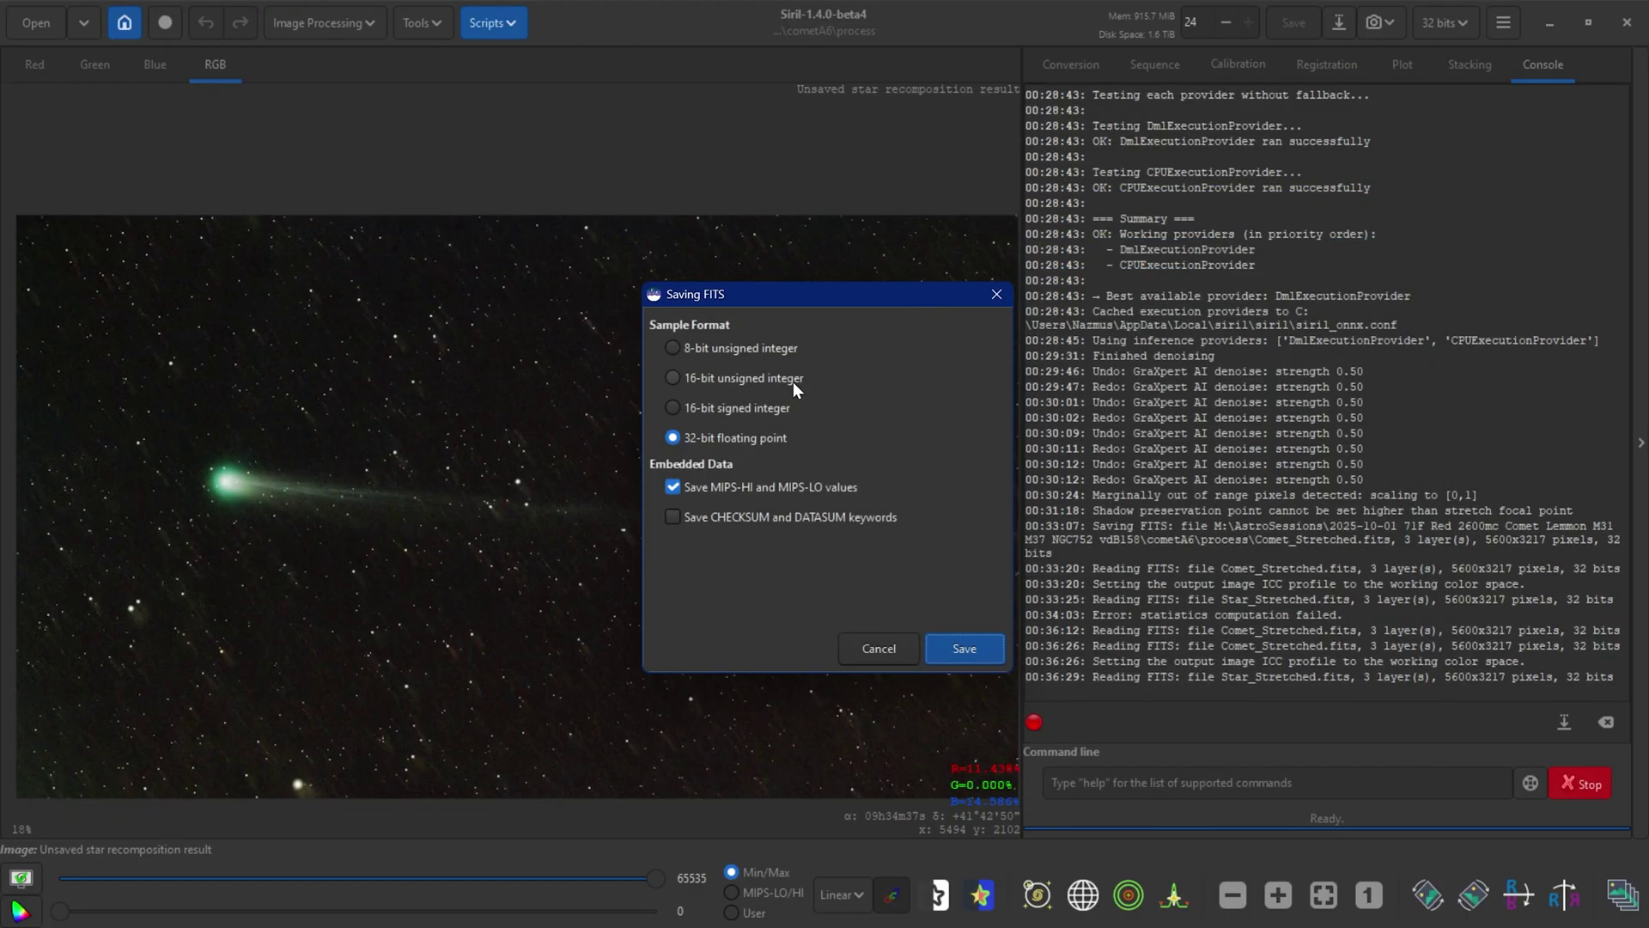
left_click(958, 649)
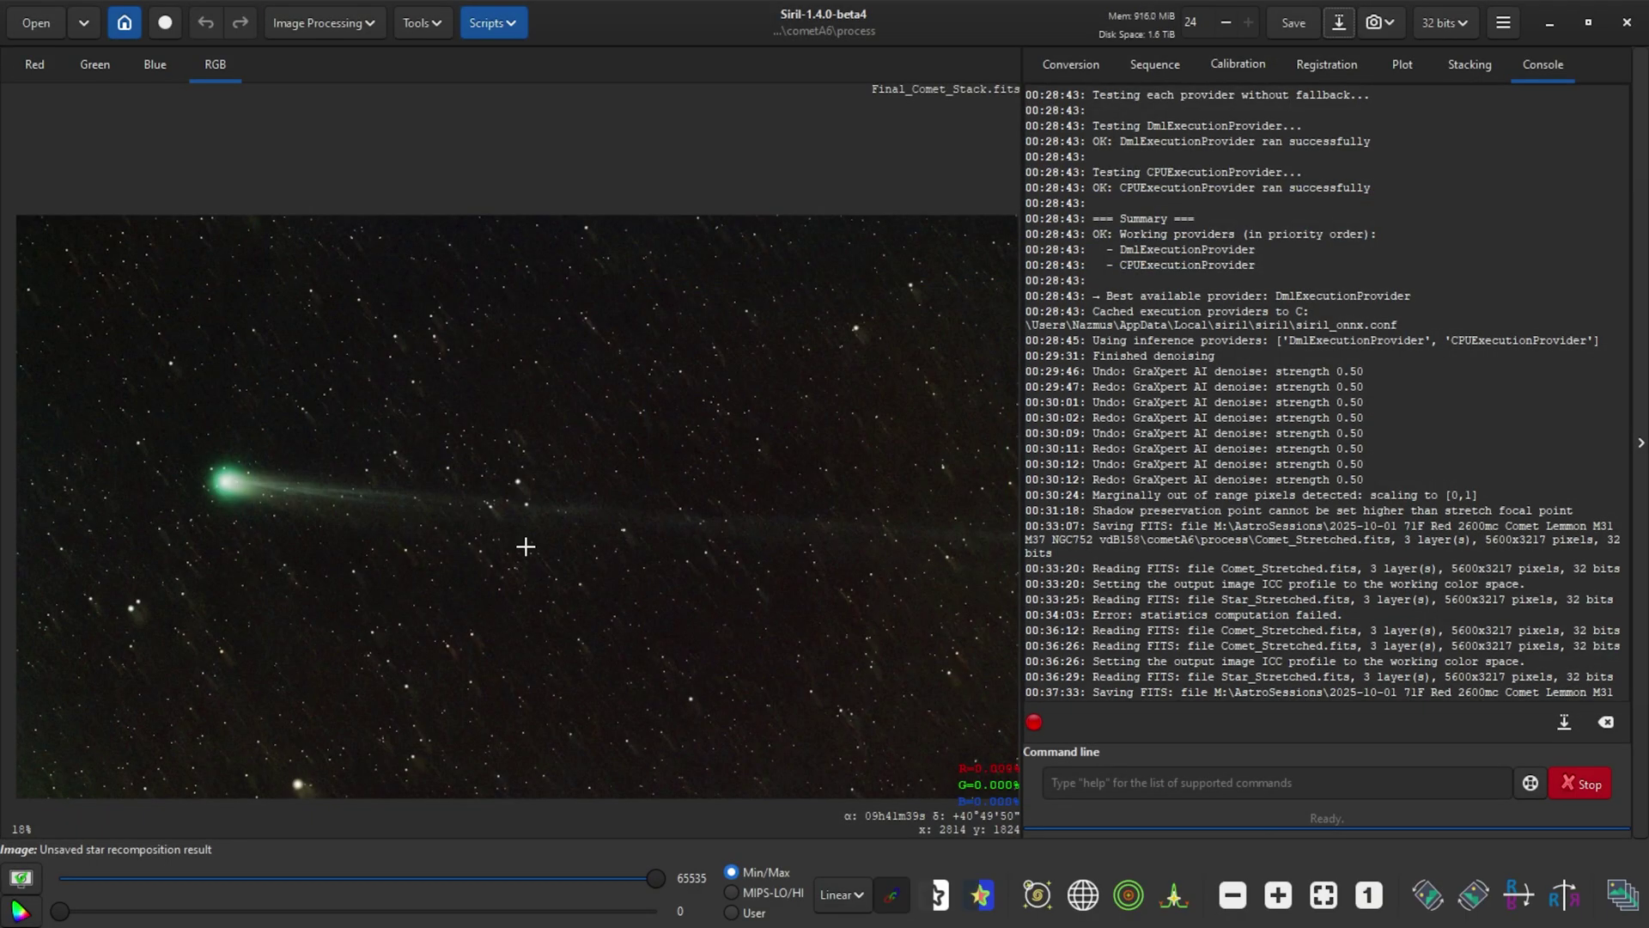
scroll(492, 547, "up", 5)
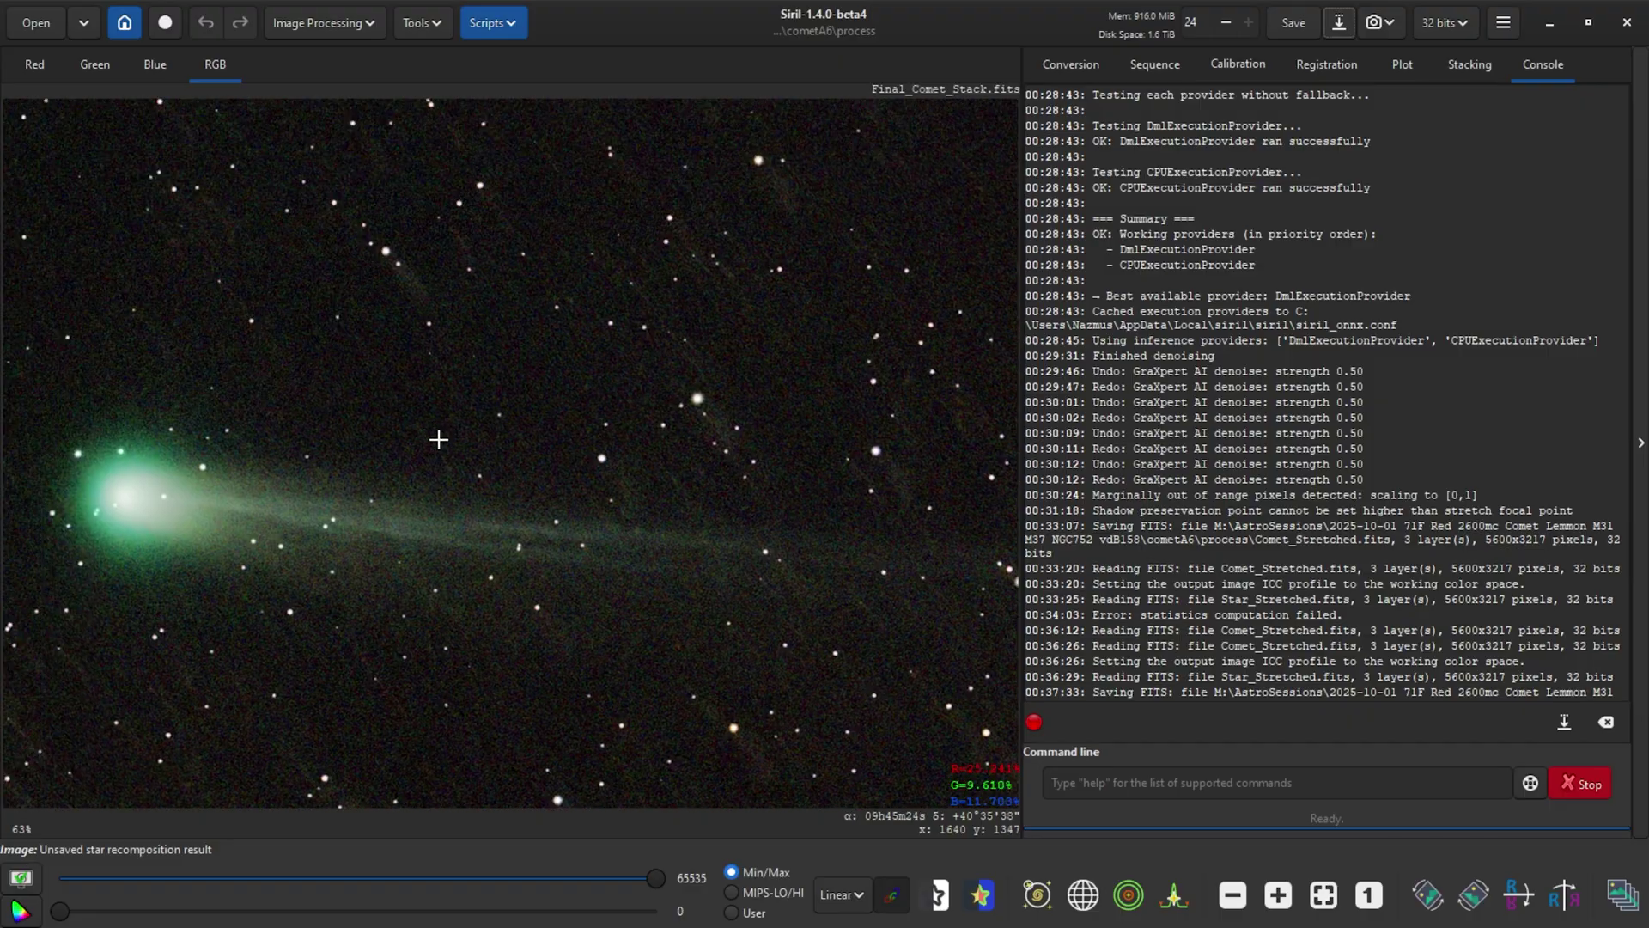
scroll(413, 476, "up", 1)
scroll(435, 515, "down", 3)
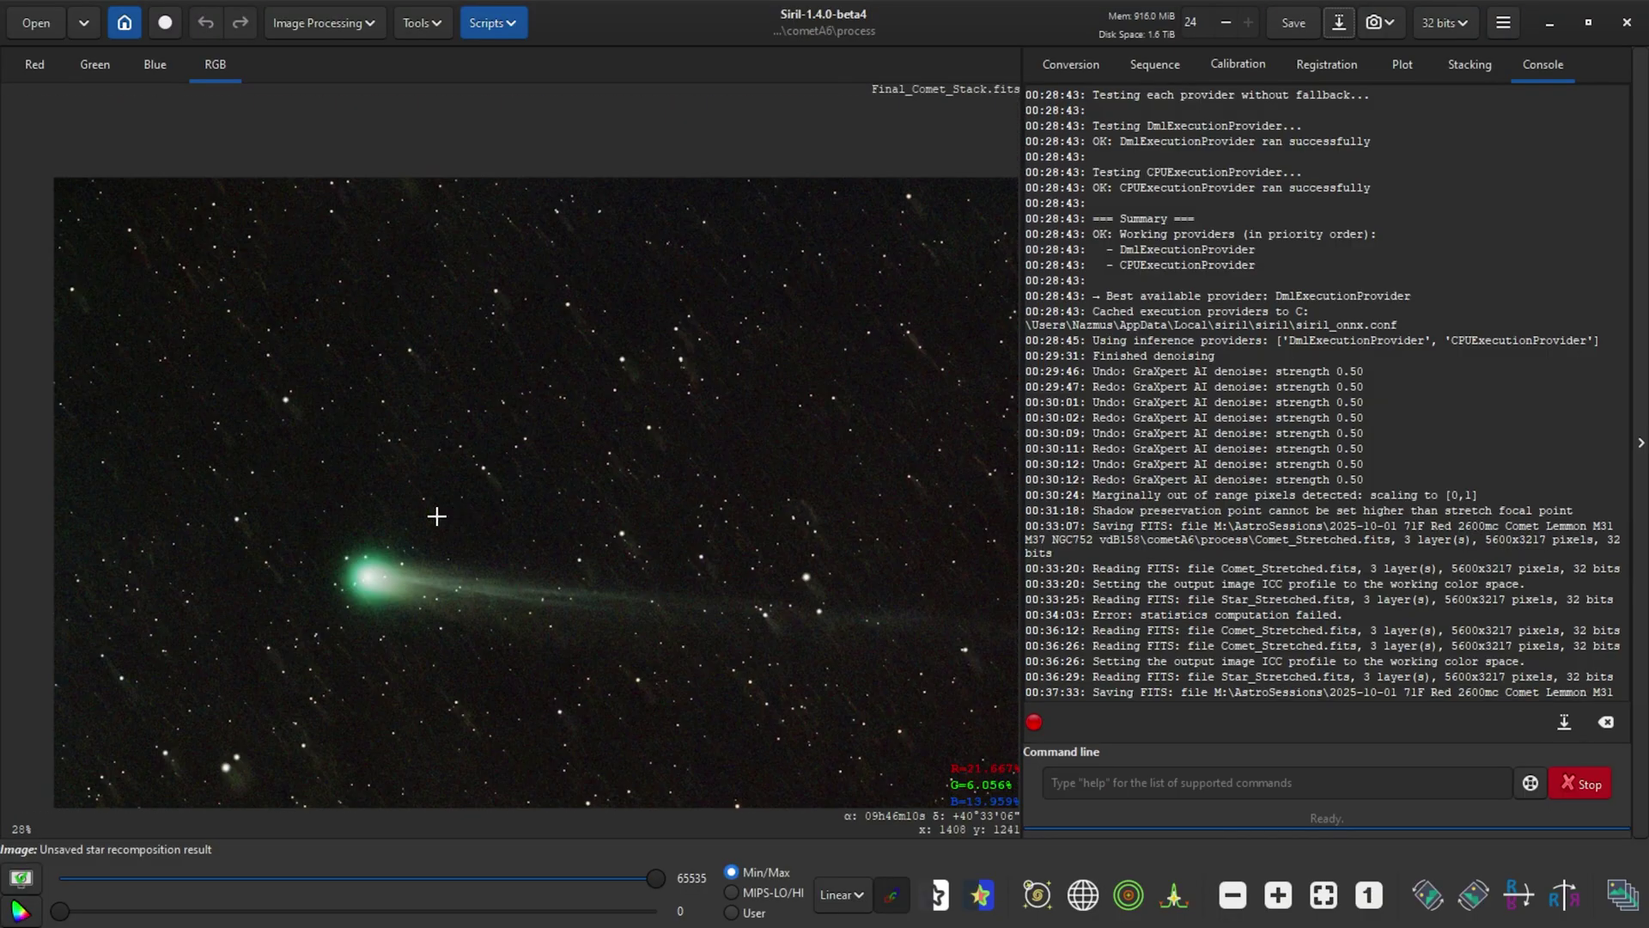
scroll(438, 578, "down", 2)
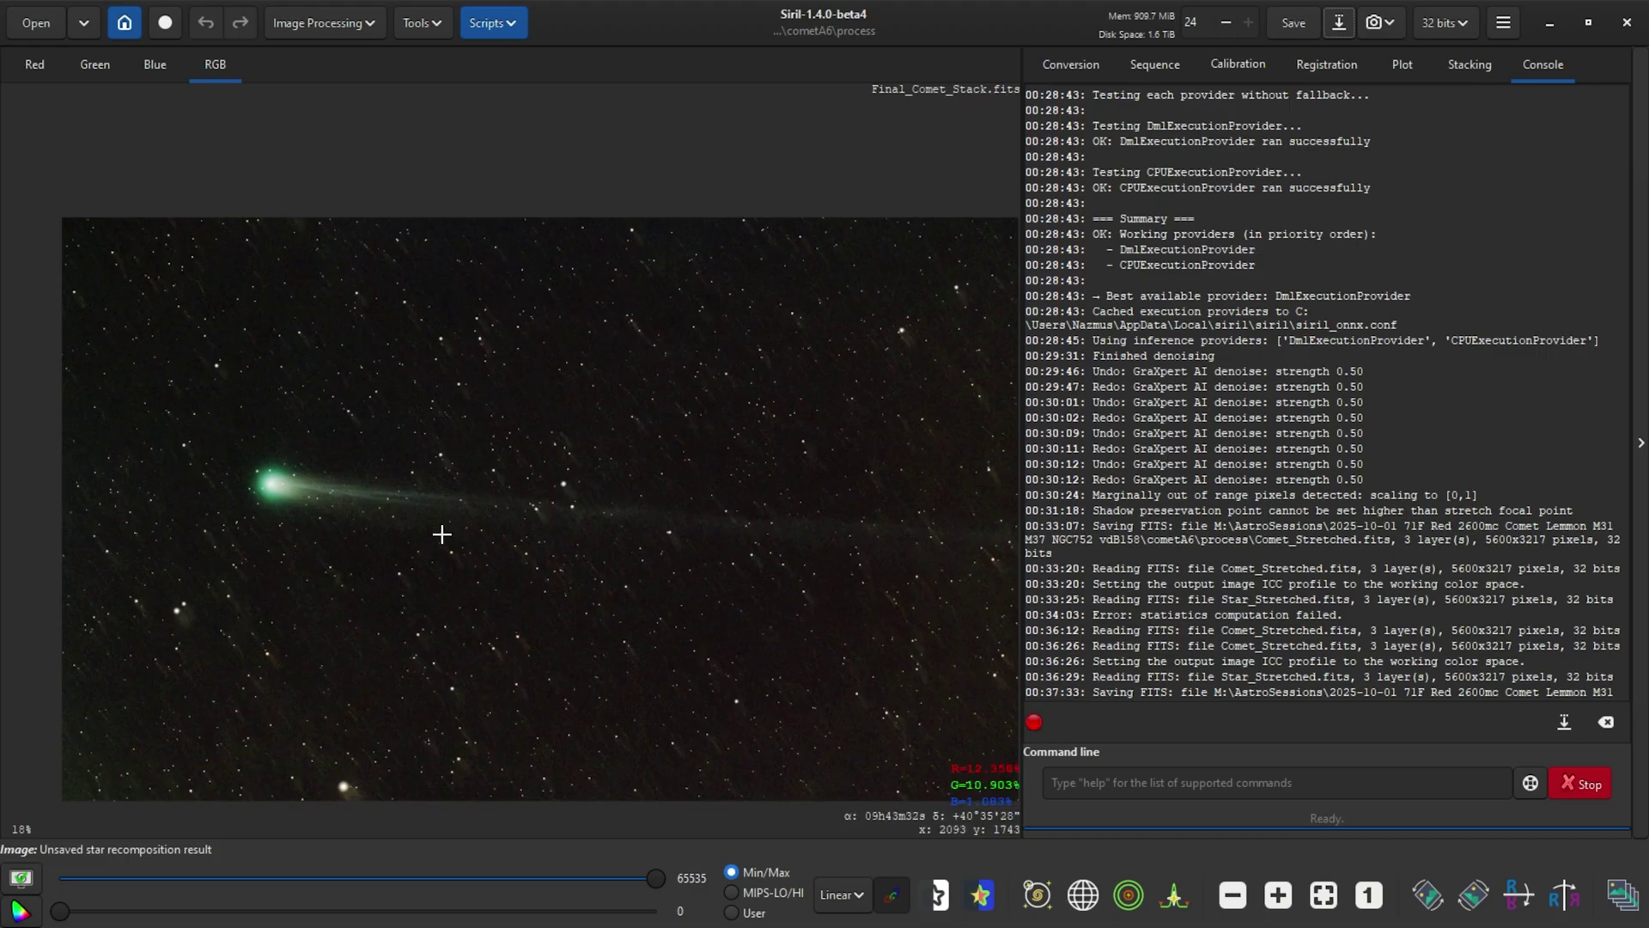
scroll(283, 486, "up", 2)
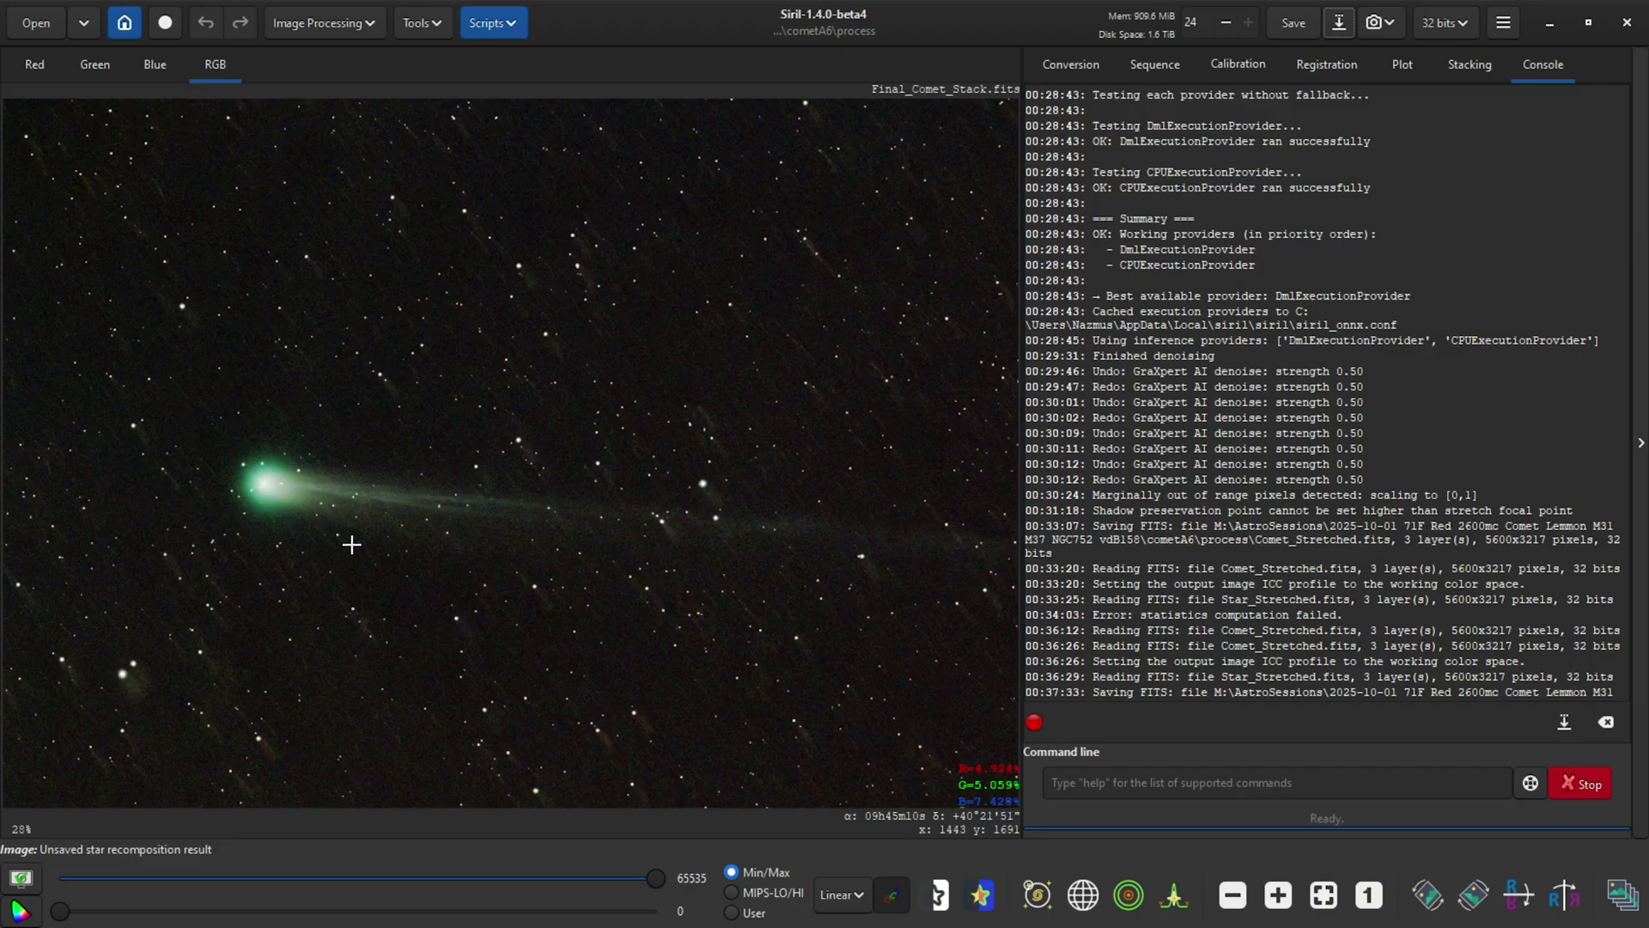
scroll(370, 547, "down", 2)
scroll(506, 591, "down", 1)
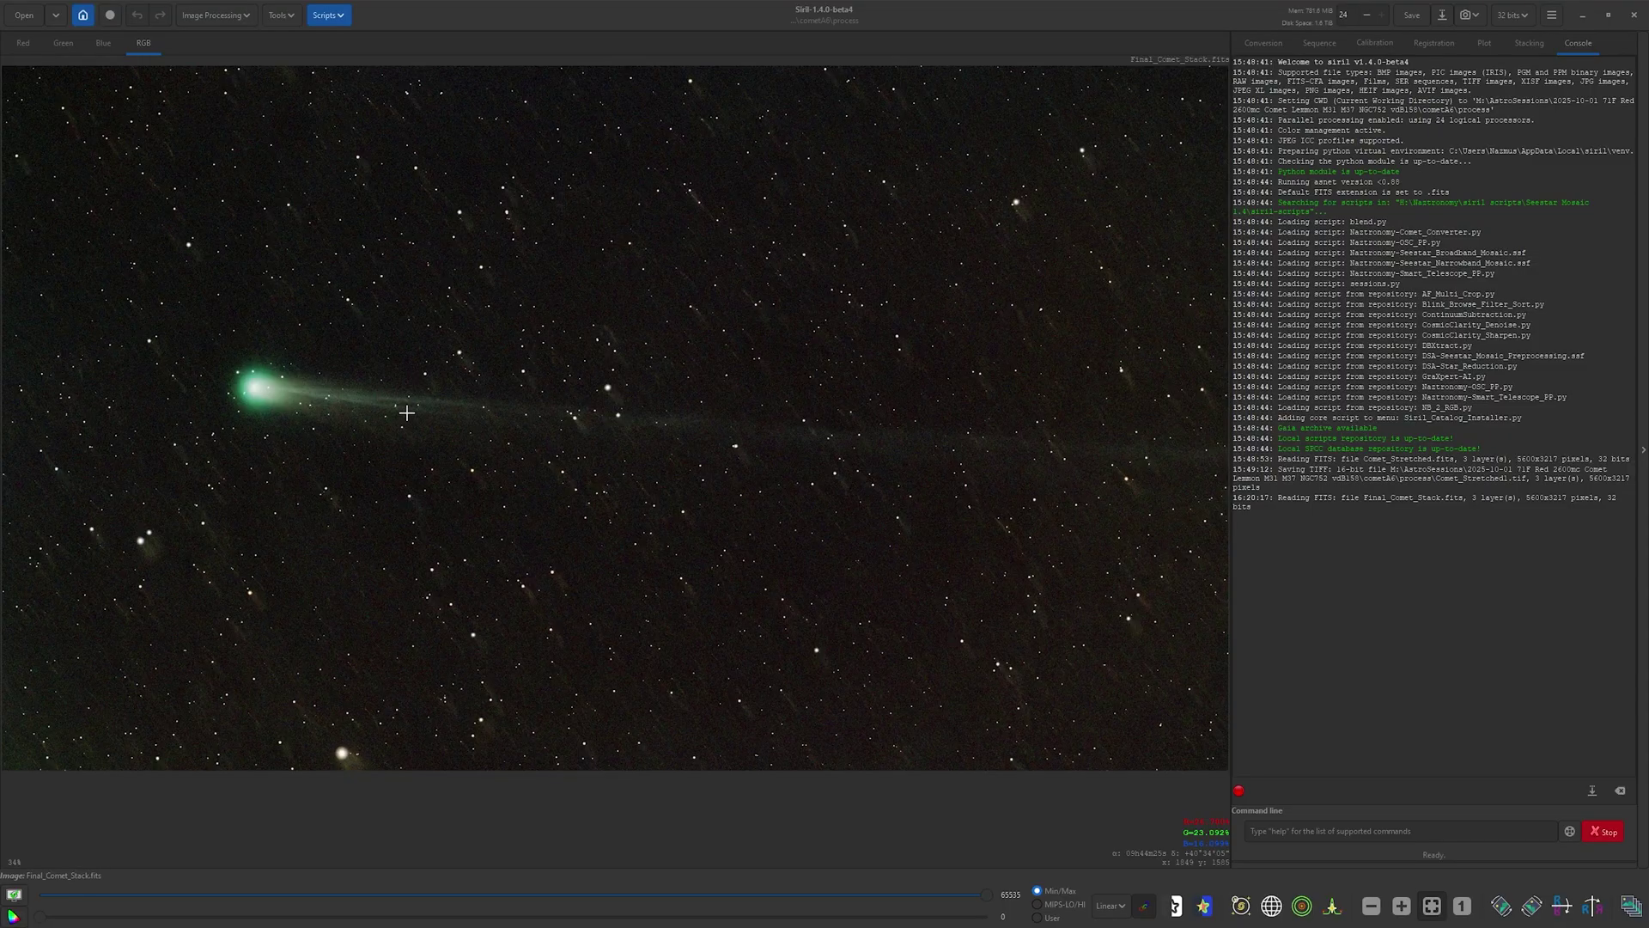
scroll(343, 488, "up", 1)
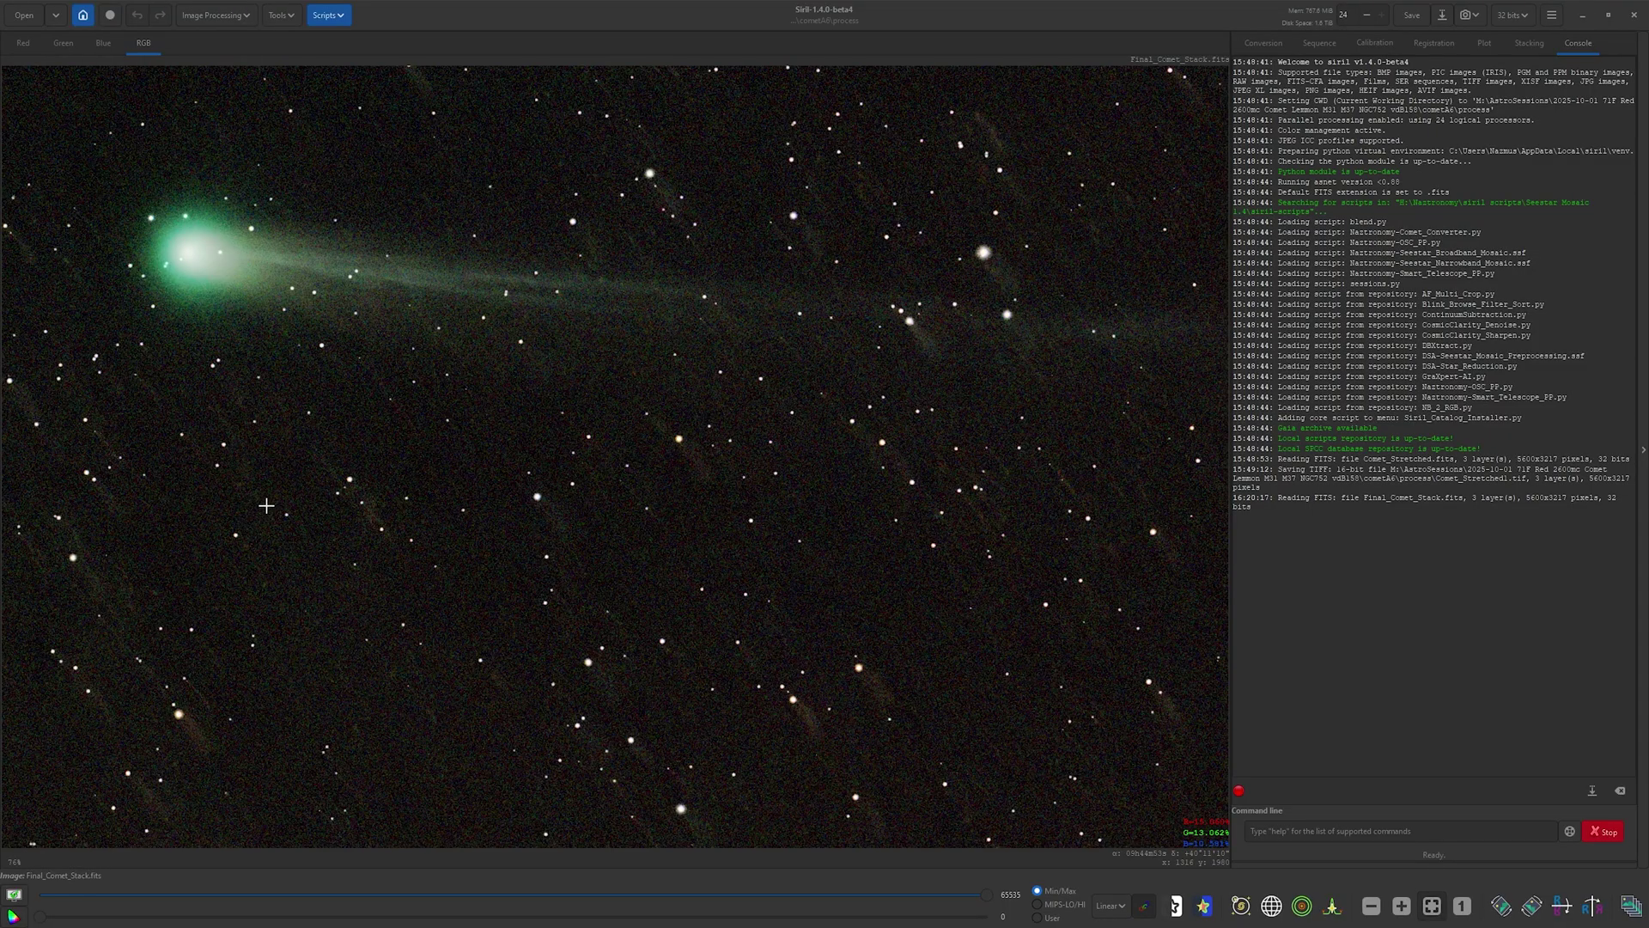
scroll(377, 550, "up", 1)
scroll(624, 532, "down", 2)
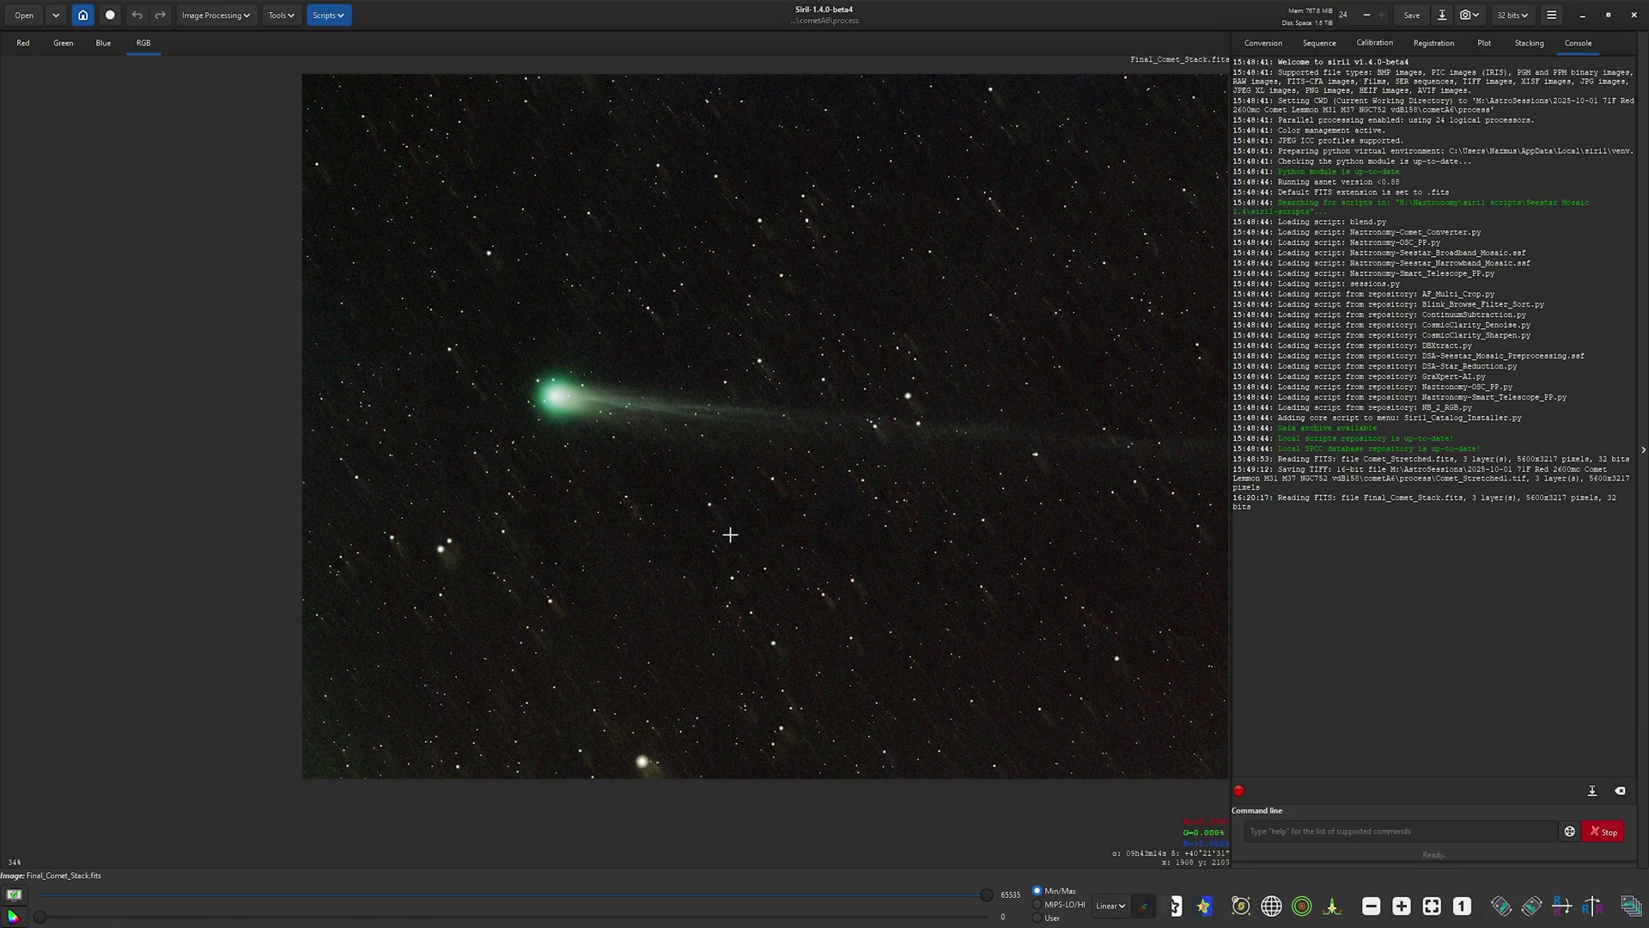
left_click_drag(729, 534, 489, 552)
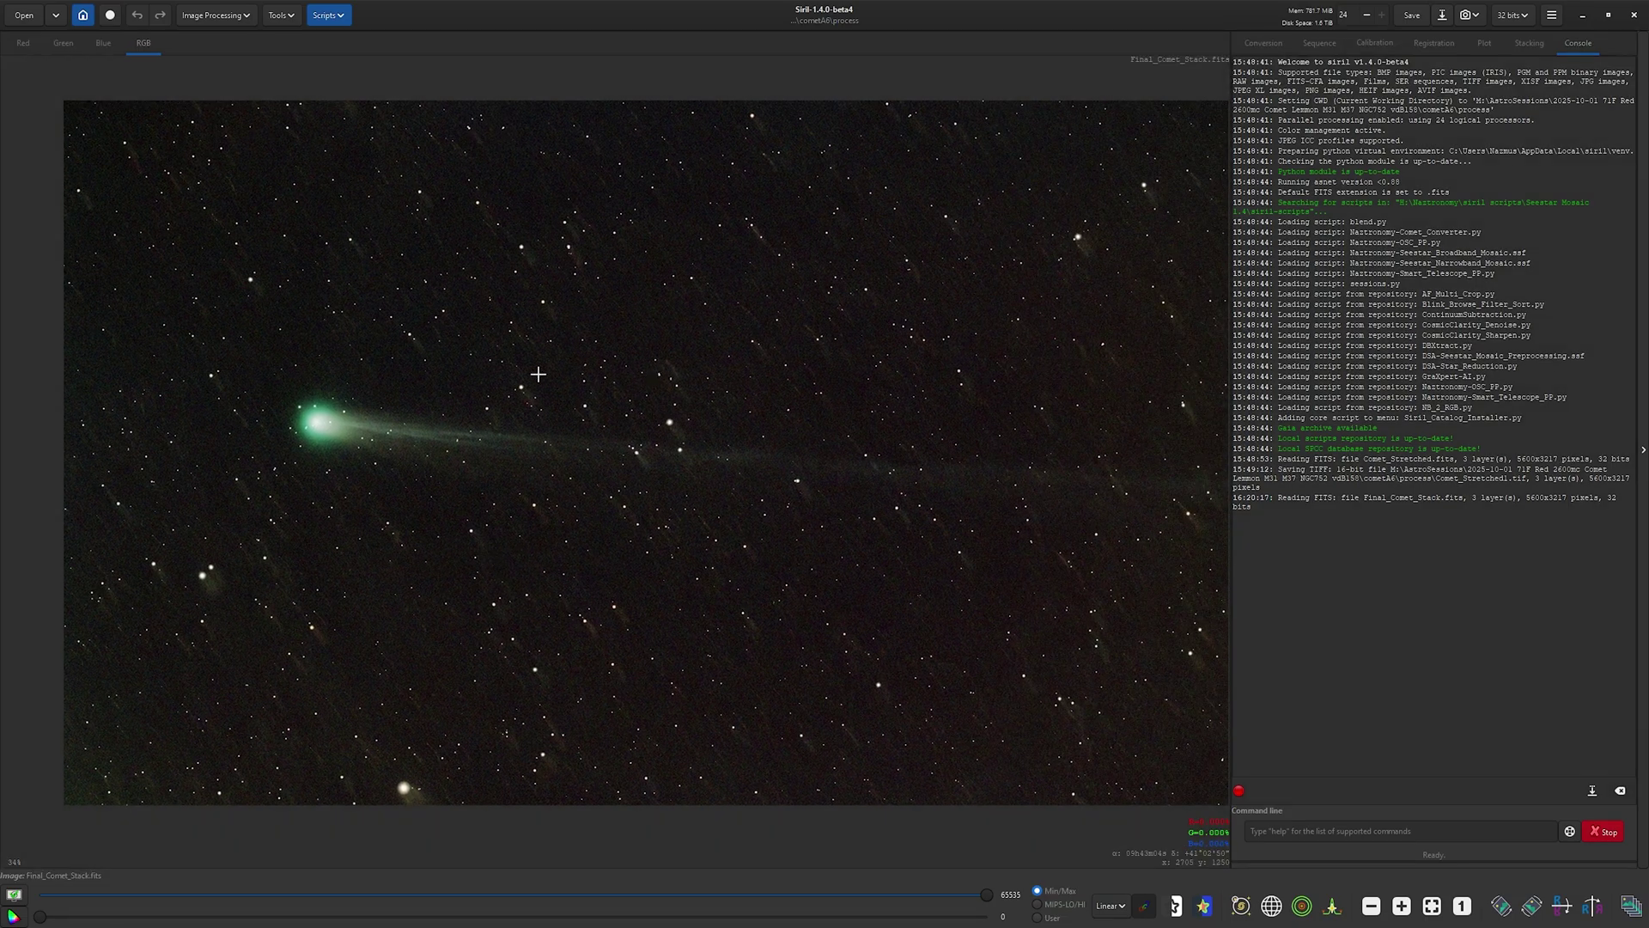
key("alt+Tab")
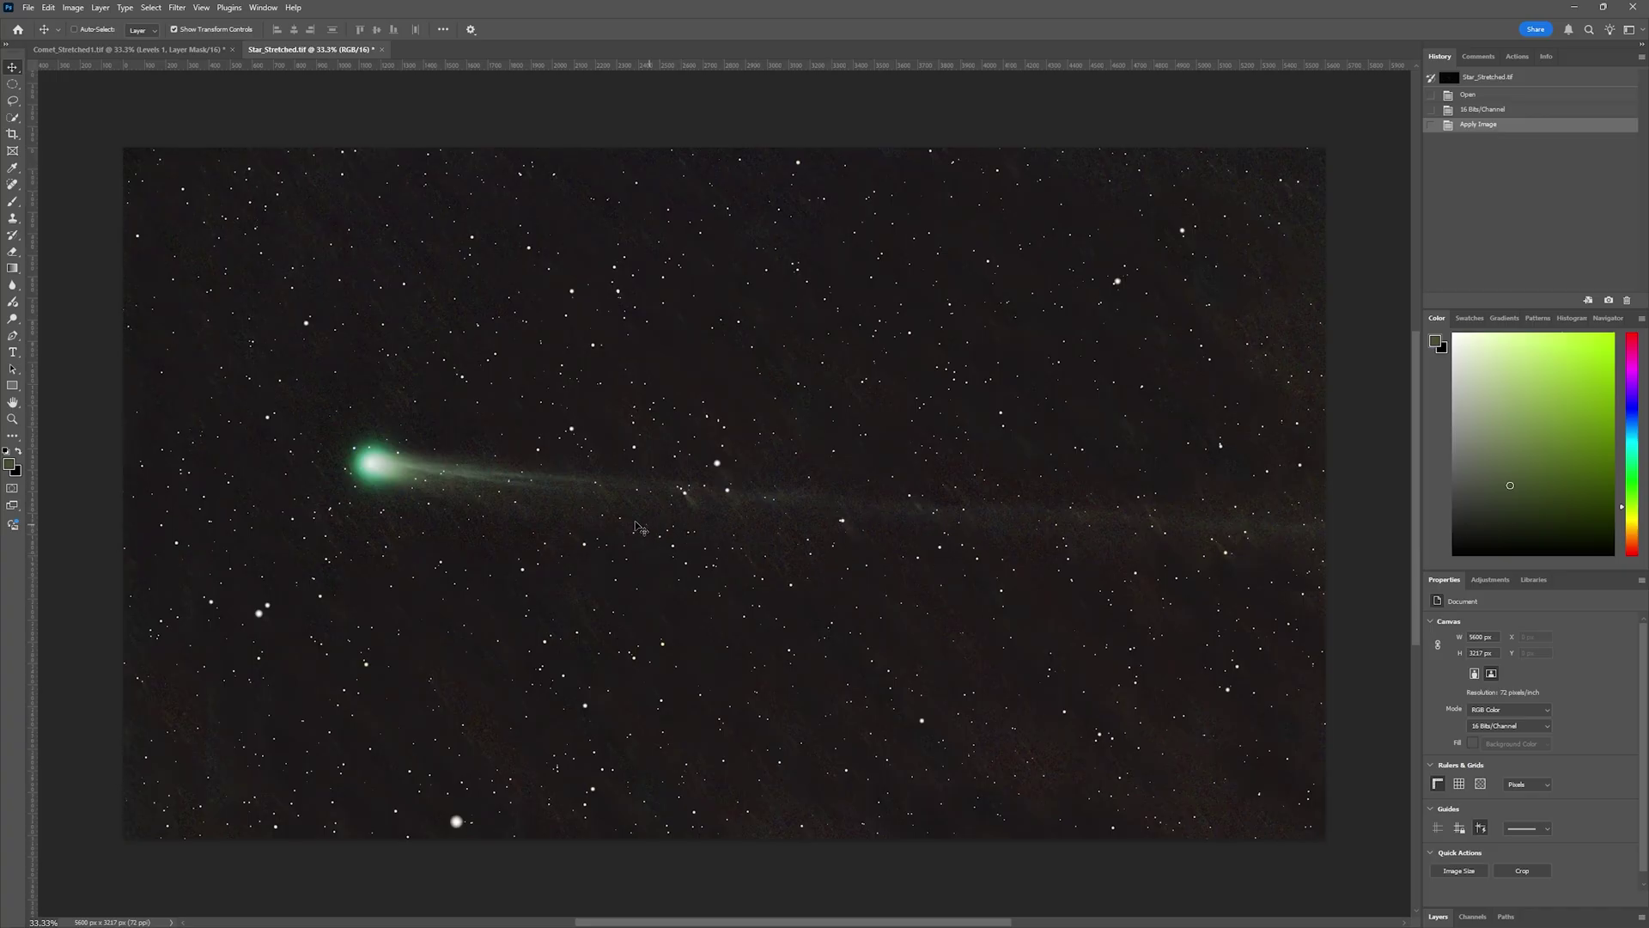
Compare Photoshop's Star_Stretched.tif against Siril's Final_Comet_Stack, zooming in on the comet.
scroll(539, 509, "up", 3)
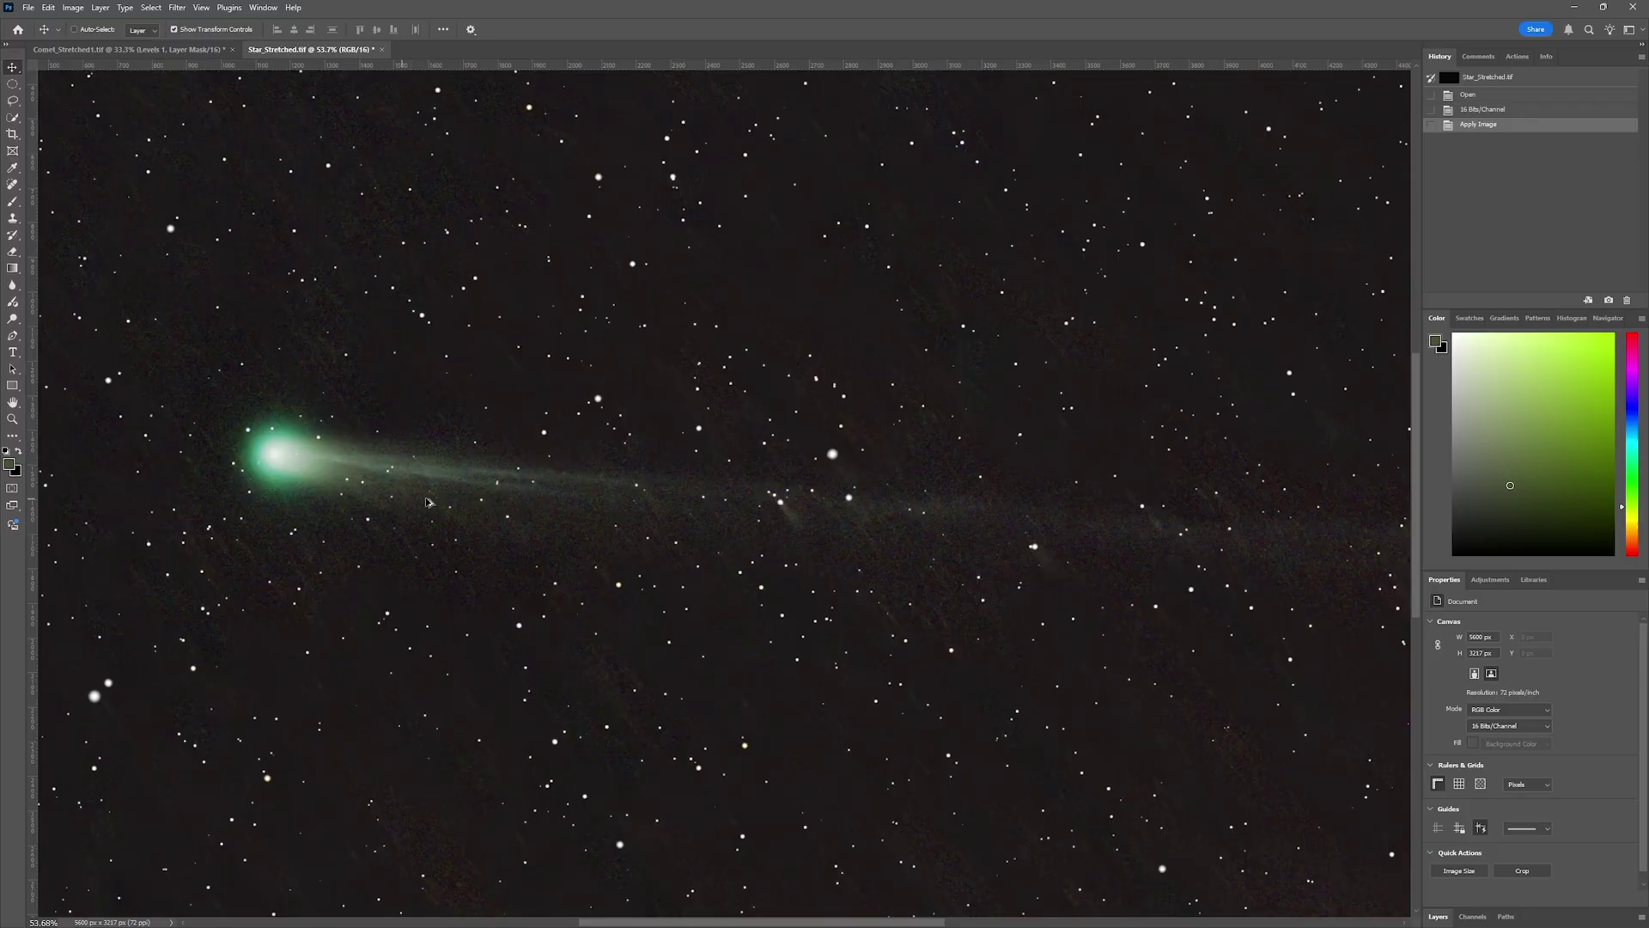
scroll(428, 503, "down", 3)
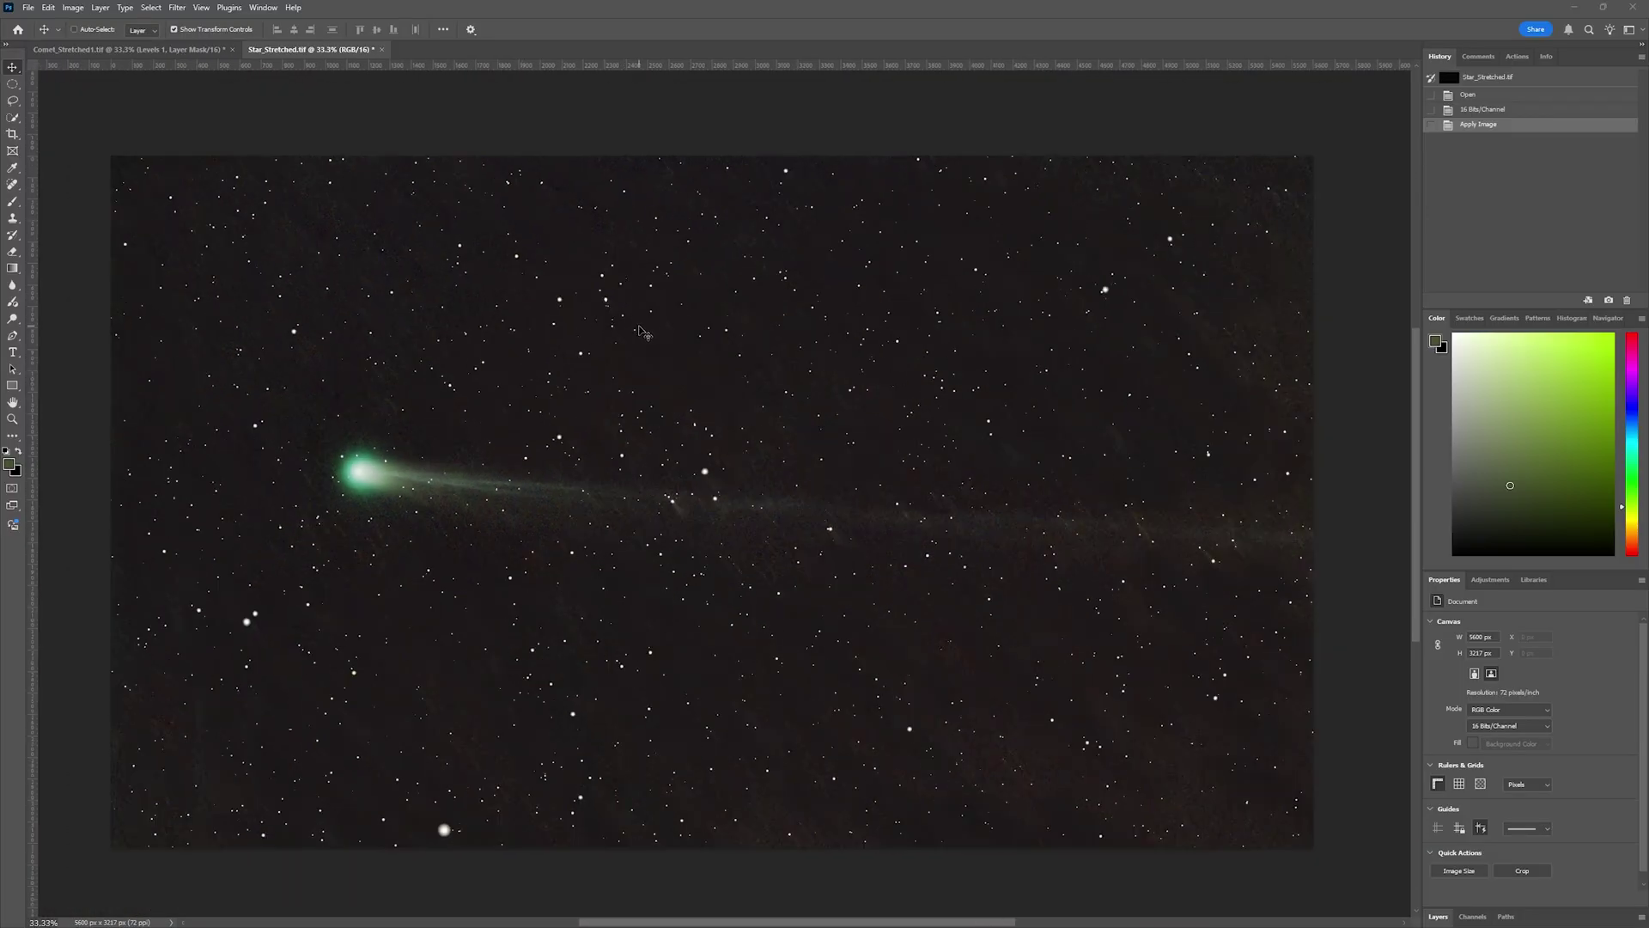
key("alt+Tab")
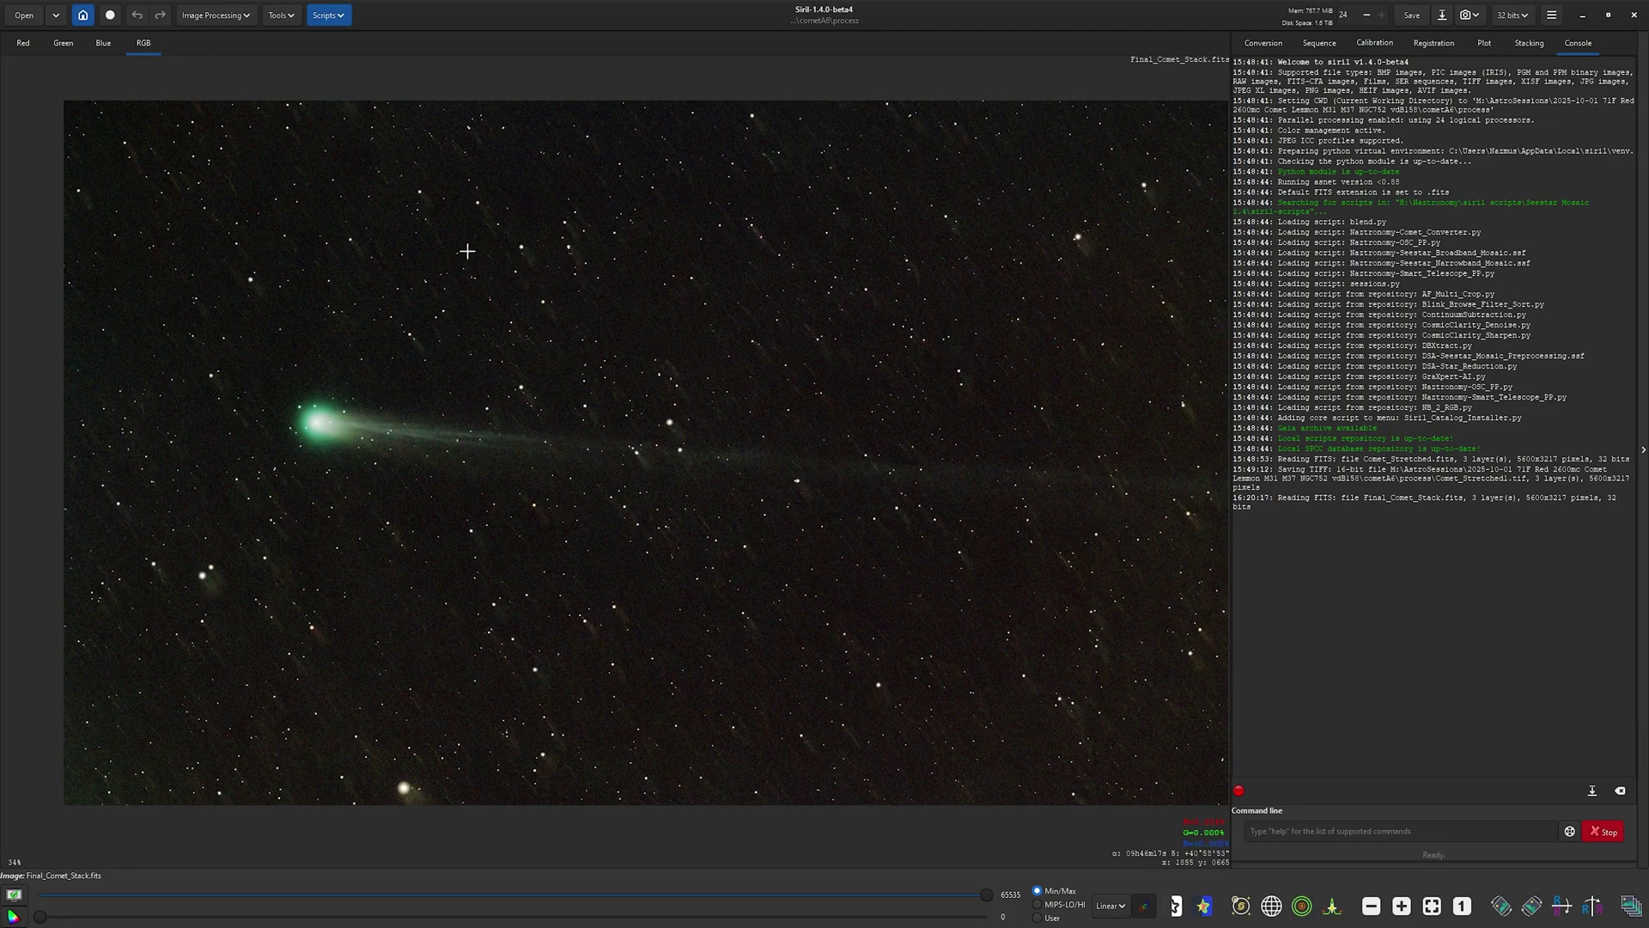
key("alt+Tab")
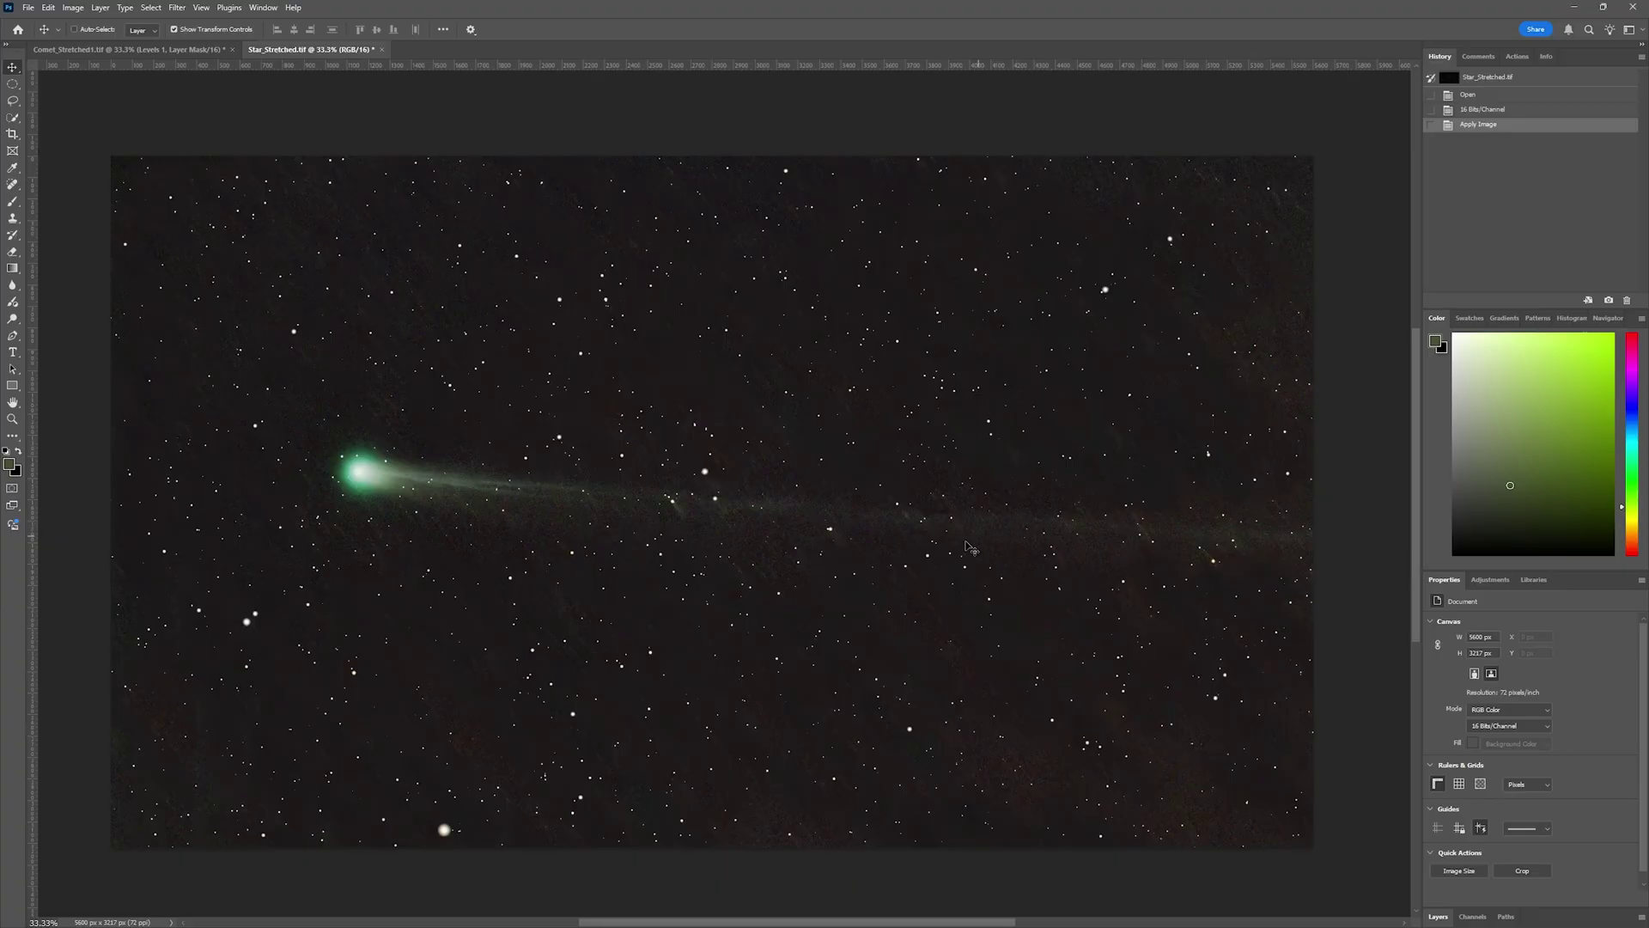
scroll(850, 562, "up", 1)
scroll(625, 571, "down", 5)
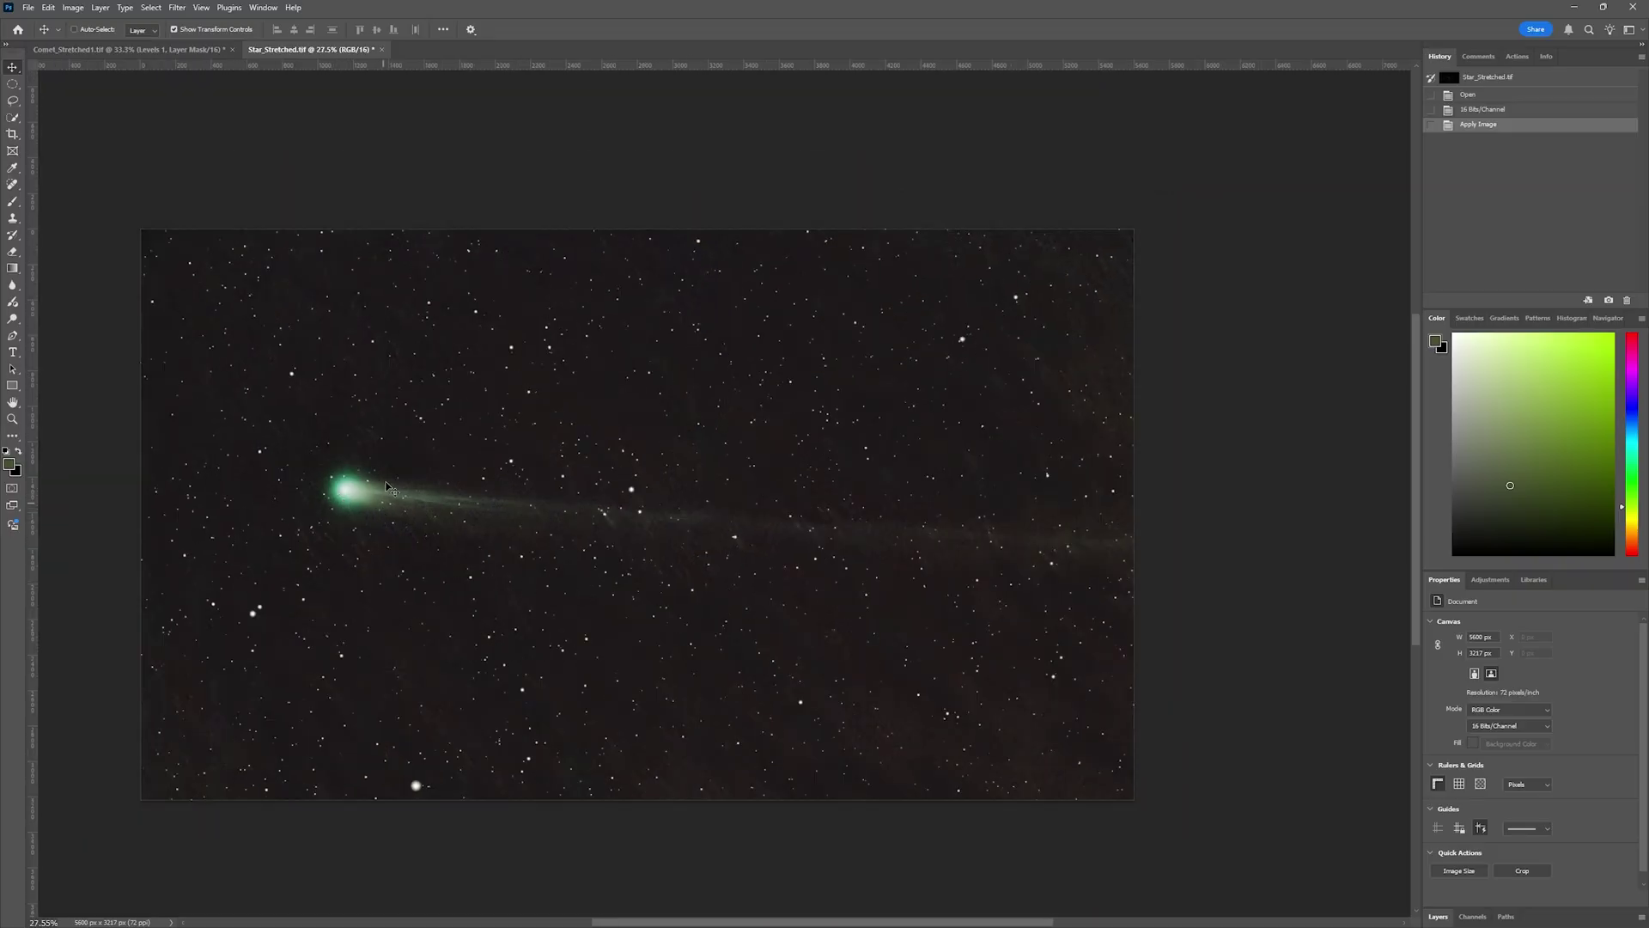
left_click_drag(343, 477, 343, 487)
scroll(343, 487, "up", 3)
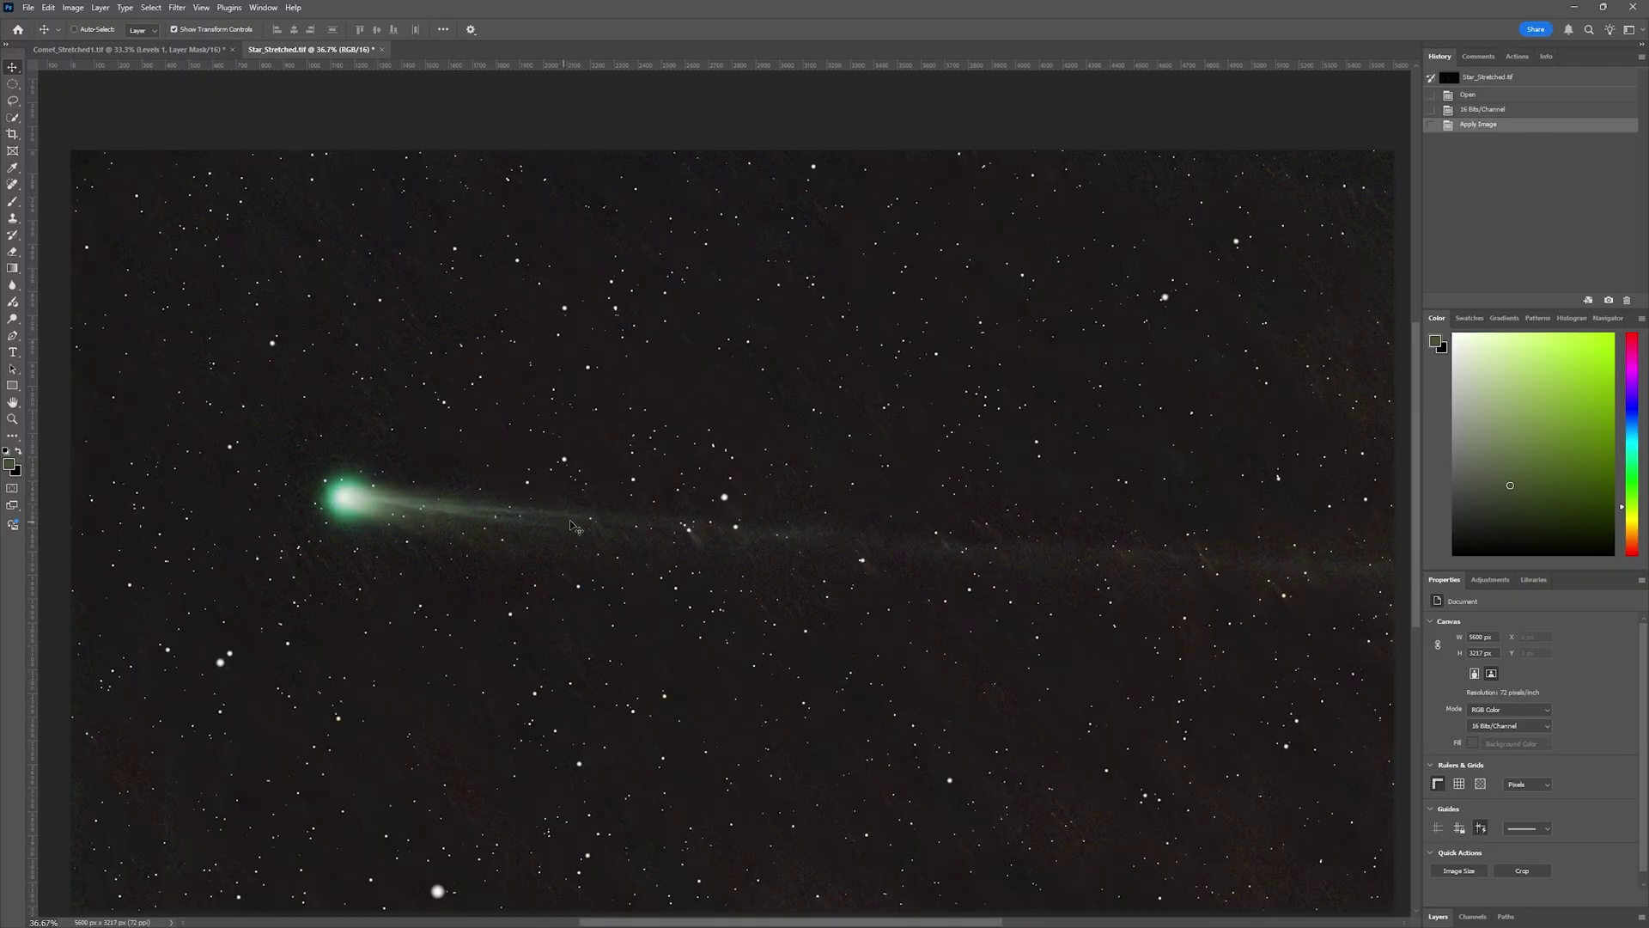